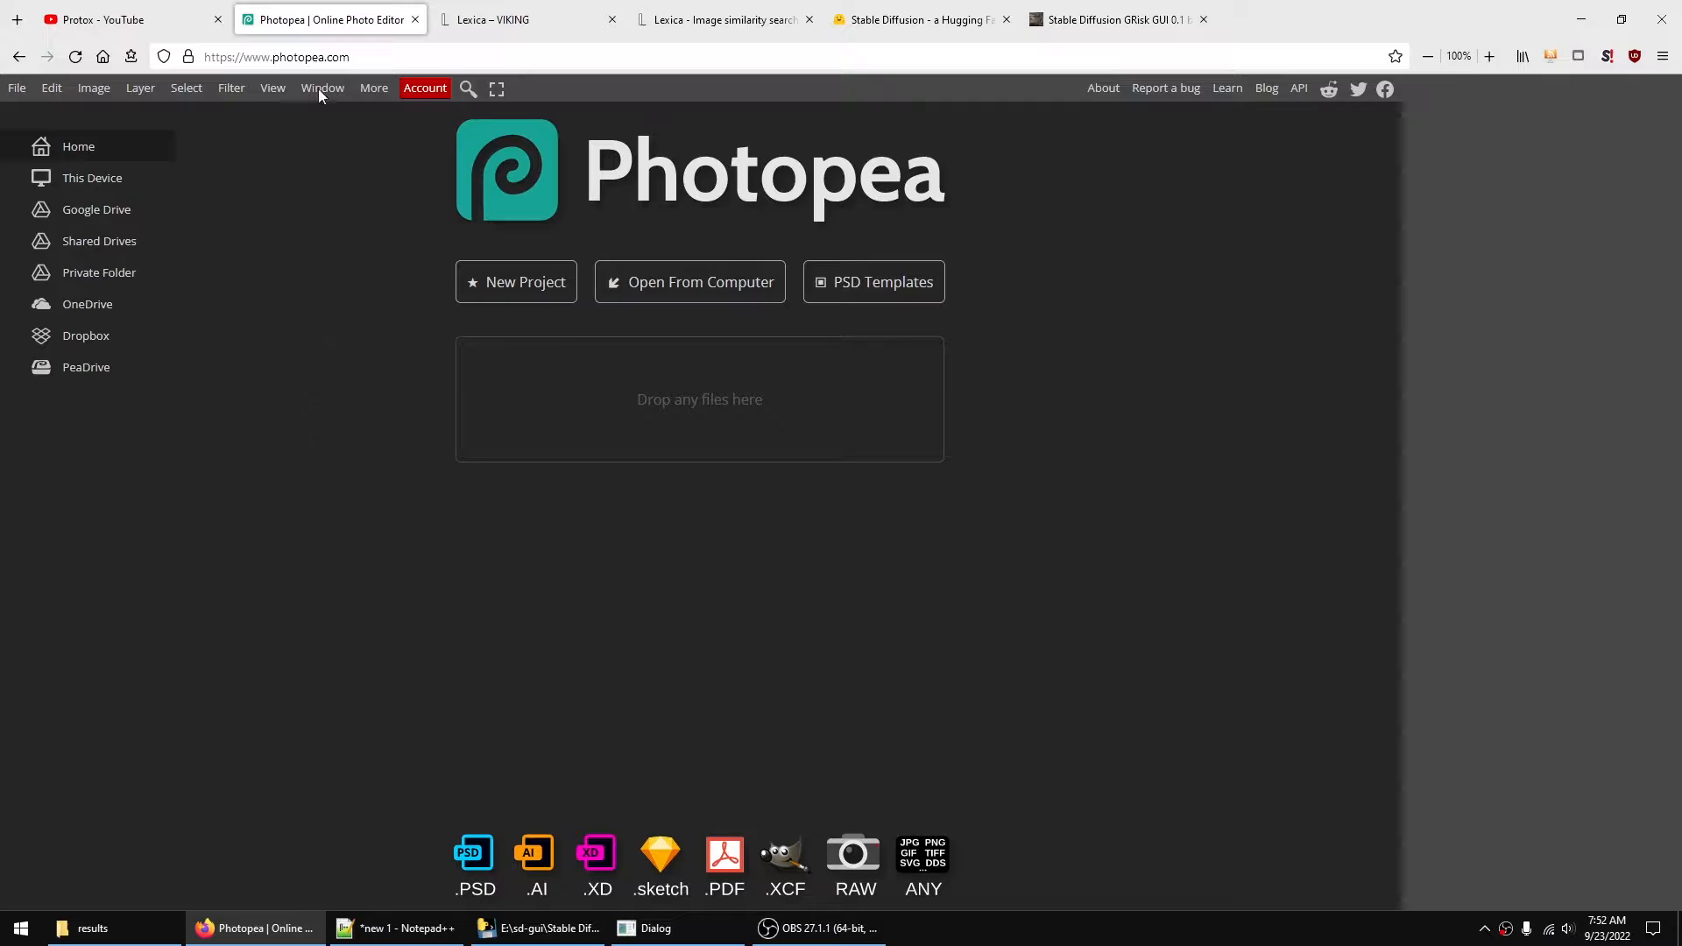
- In Lexica's VIKING results, open the ancient viking emperor portrait, browse to its blond long-bearded variant and copy the prompt
left_click(471, 7)
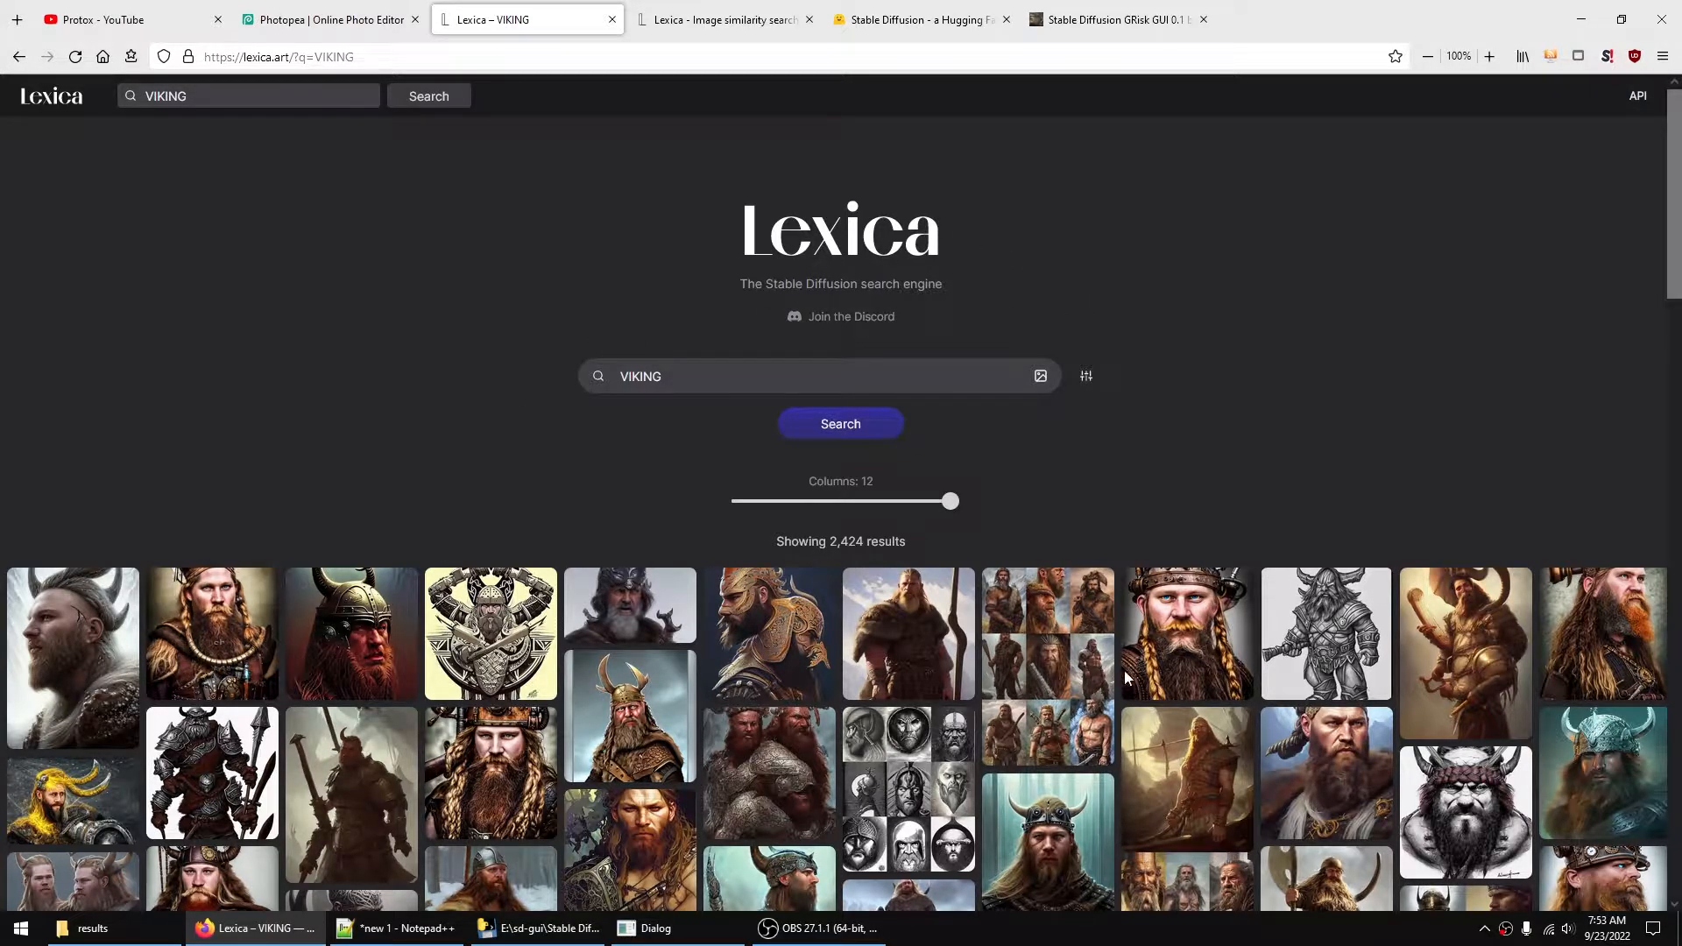
left_click(1329, 740)
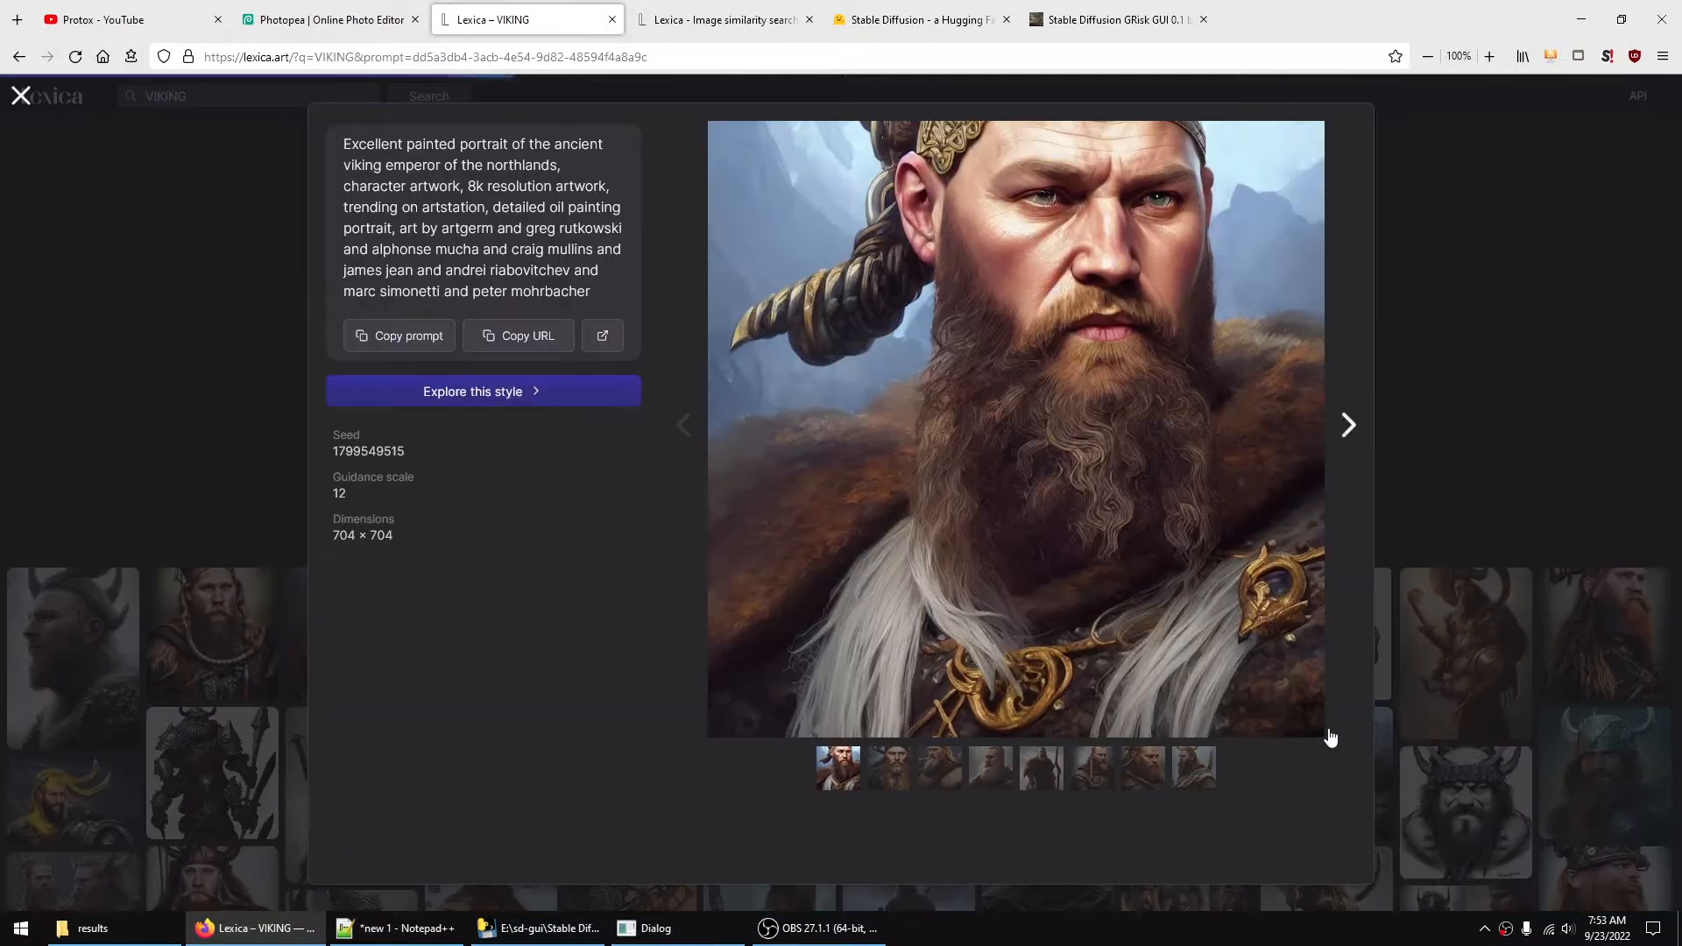
left_click(891, 771)
left_click(937, 776)
left_click(992, 771)
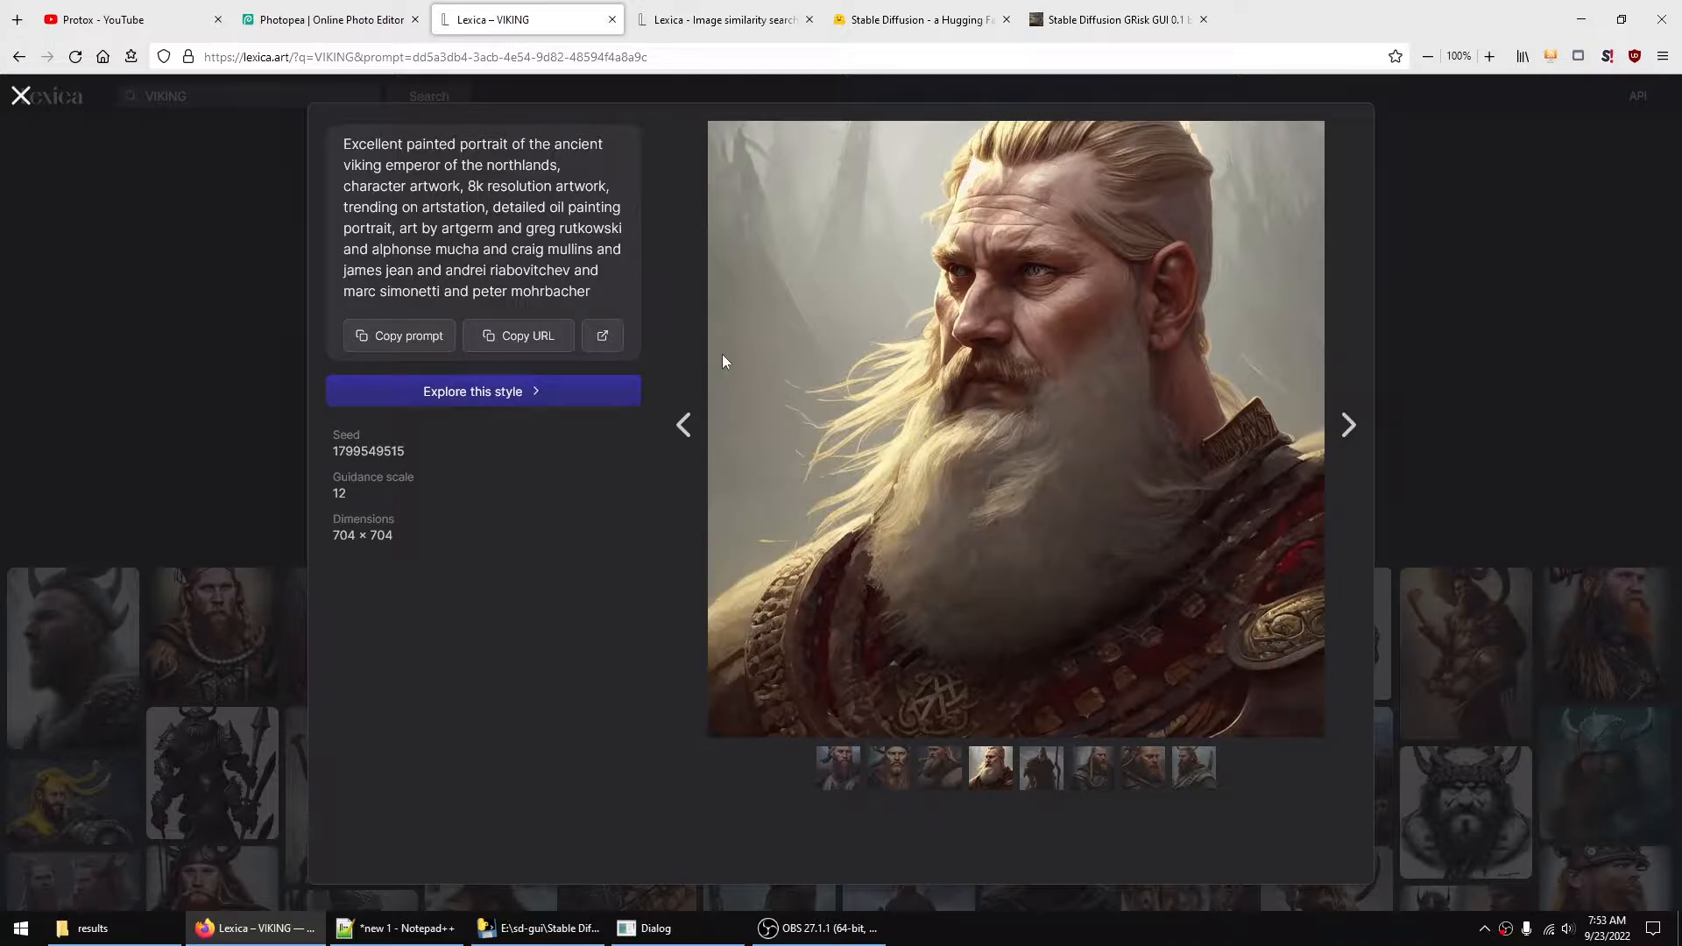
left_click(398, 342)
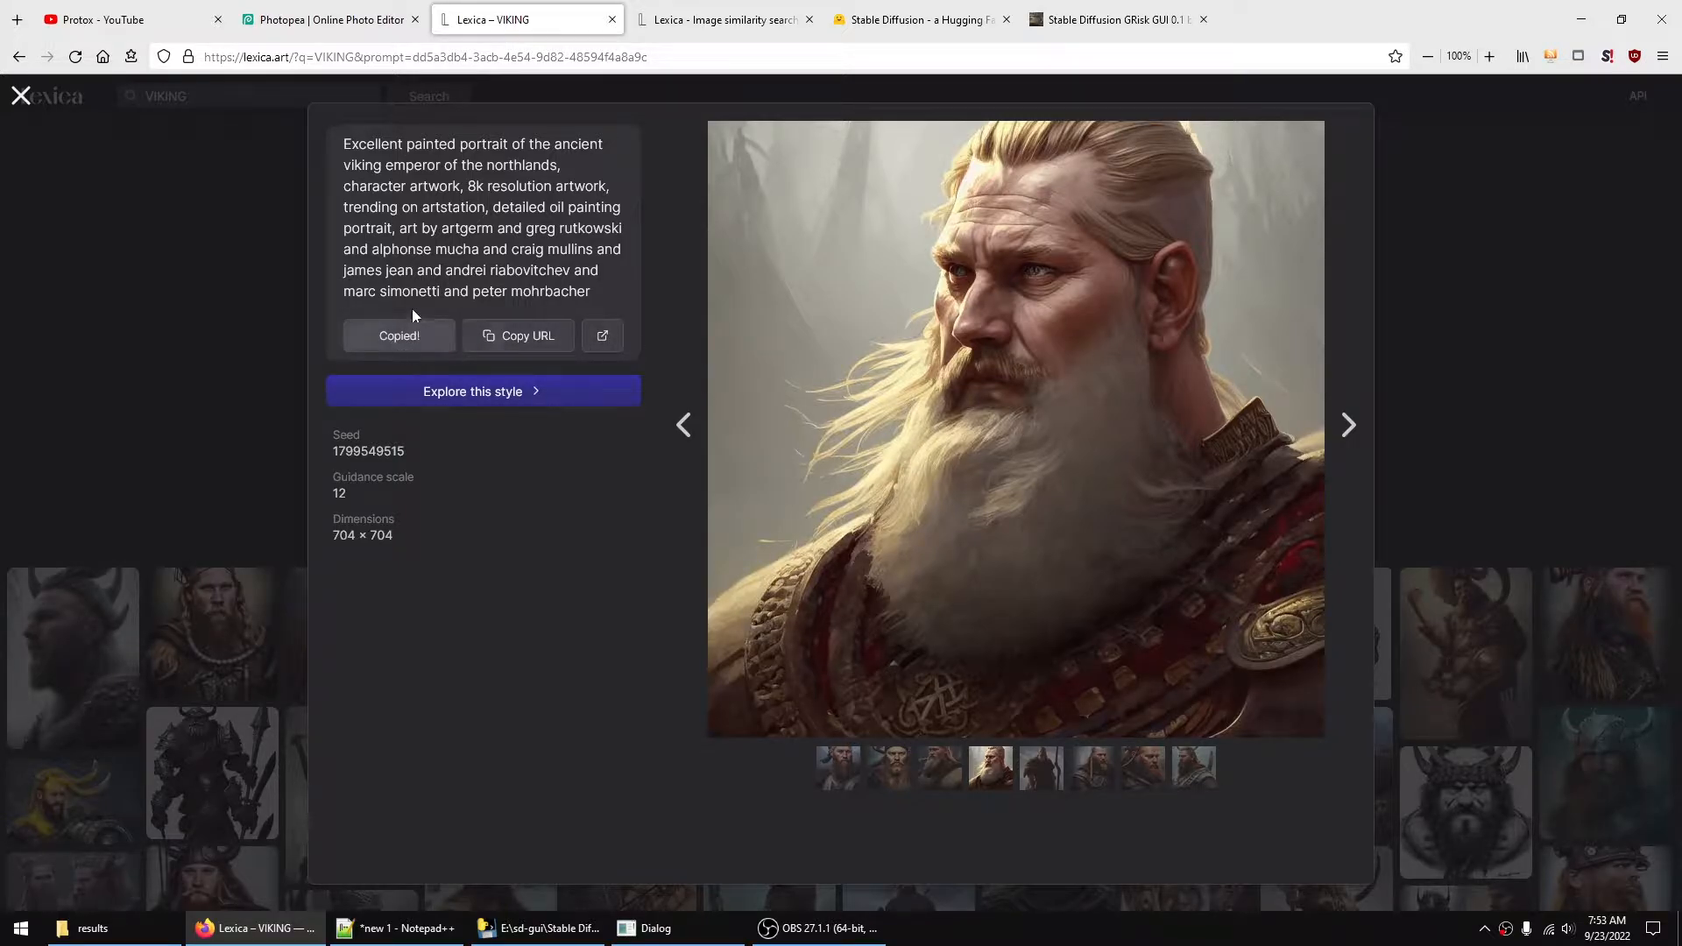
- Paste the copied viking prompt into the Stable Diffusion demo on Hugging Face and generate the images
left_click(906, 14)
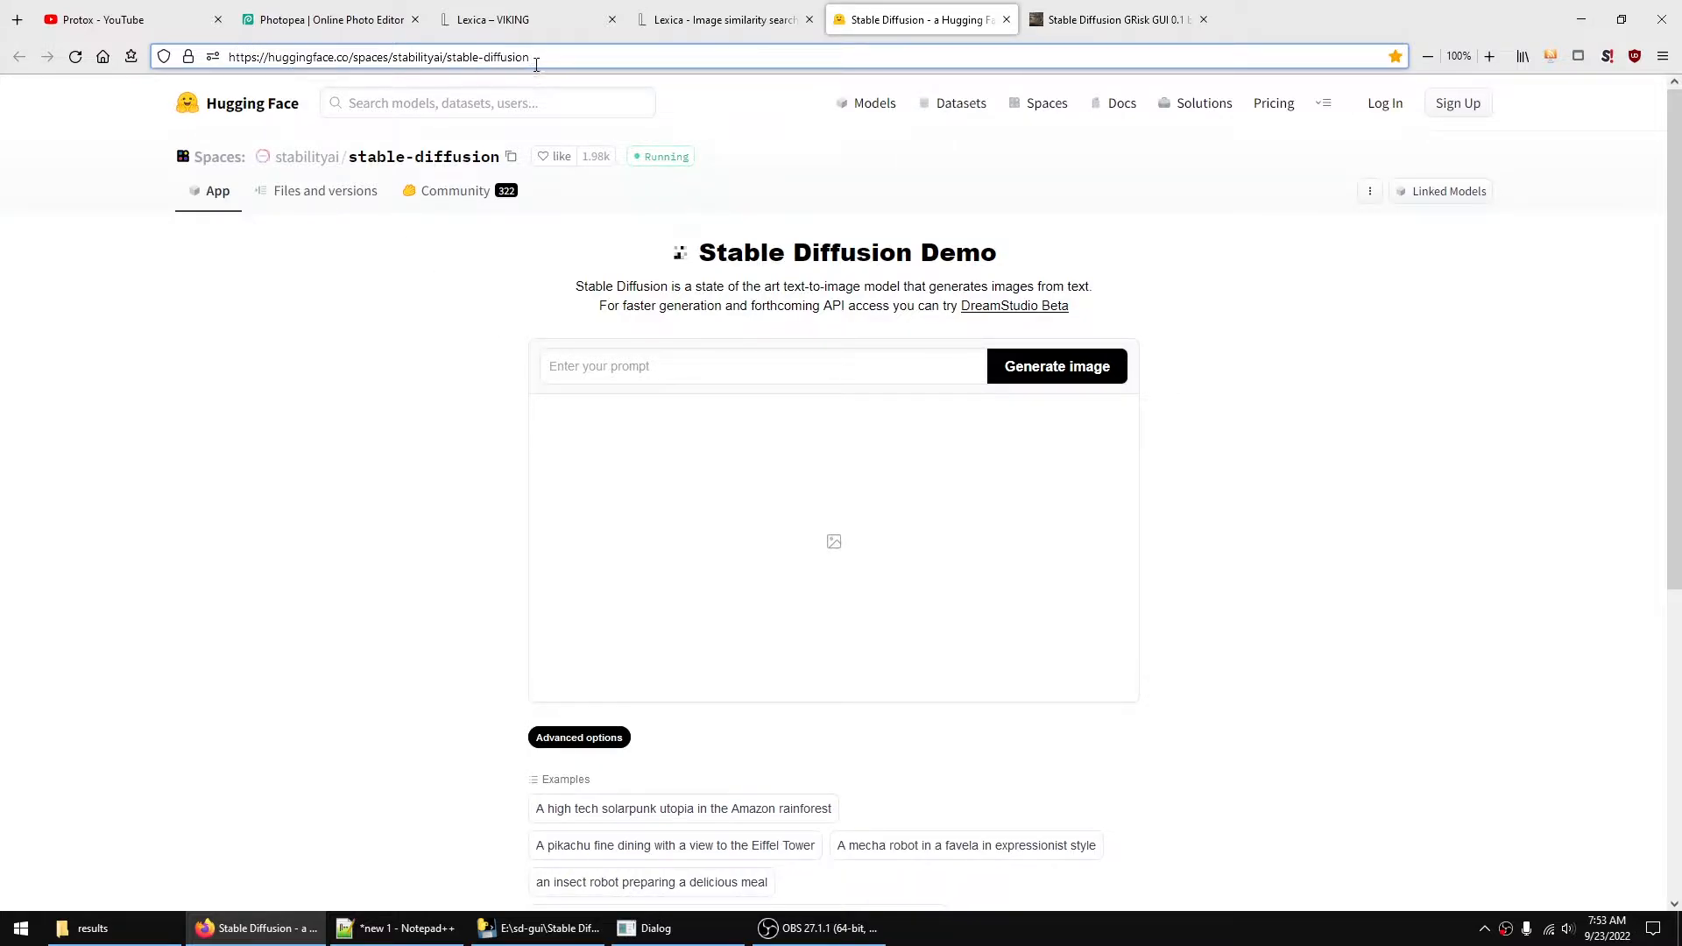
right_click(605, 368)
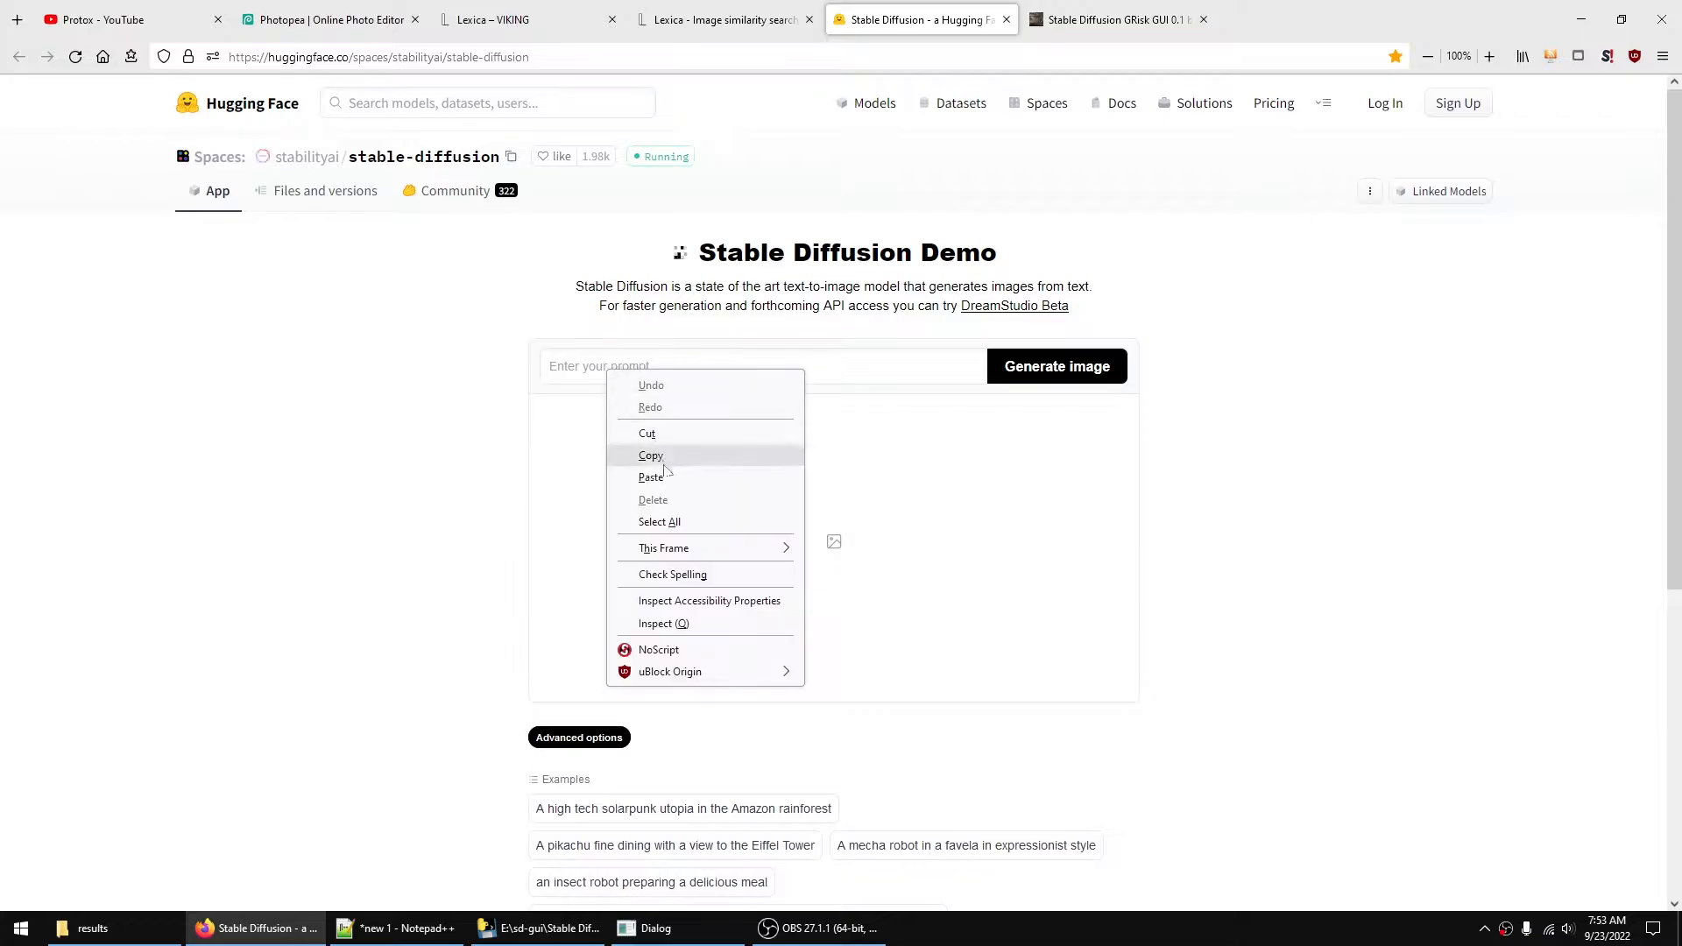
left_click(664, 468)
left_click(620, 370)
right_click(620, 369)
left_click(666, 473)
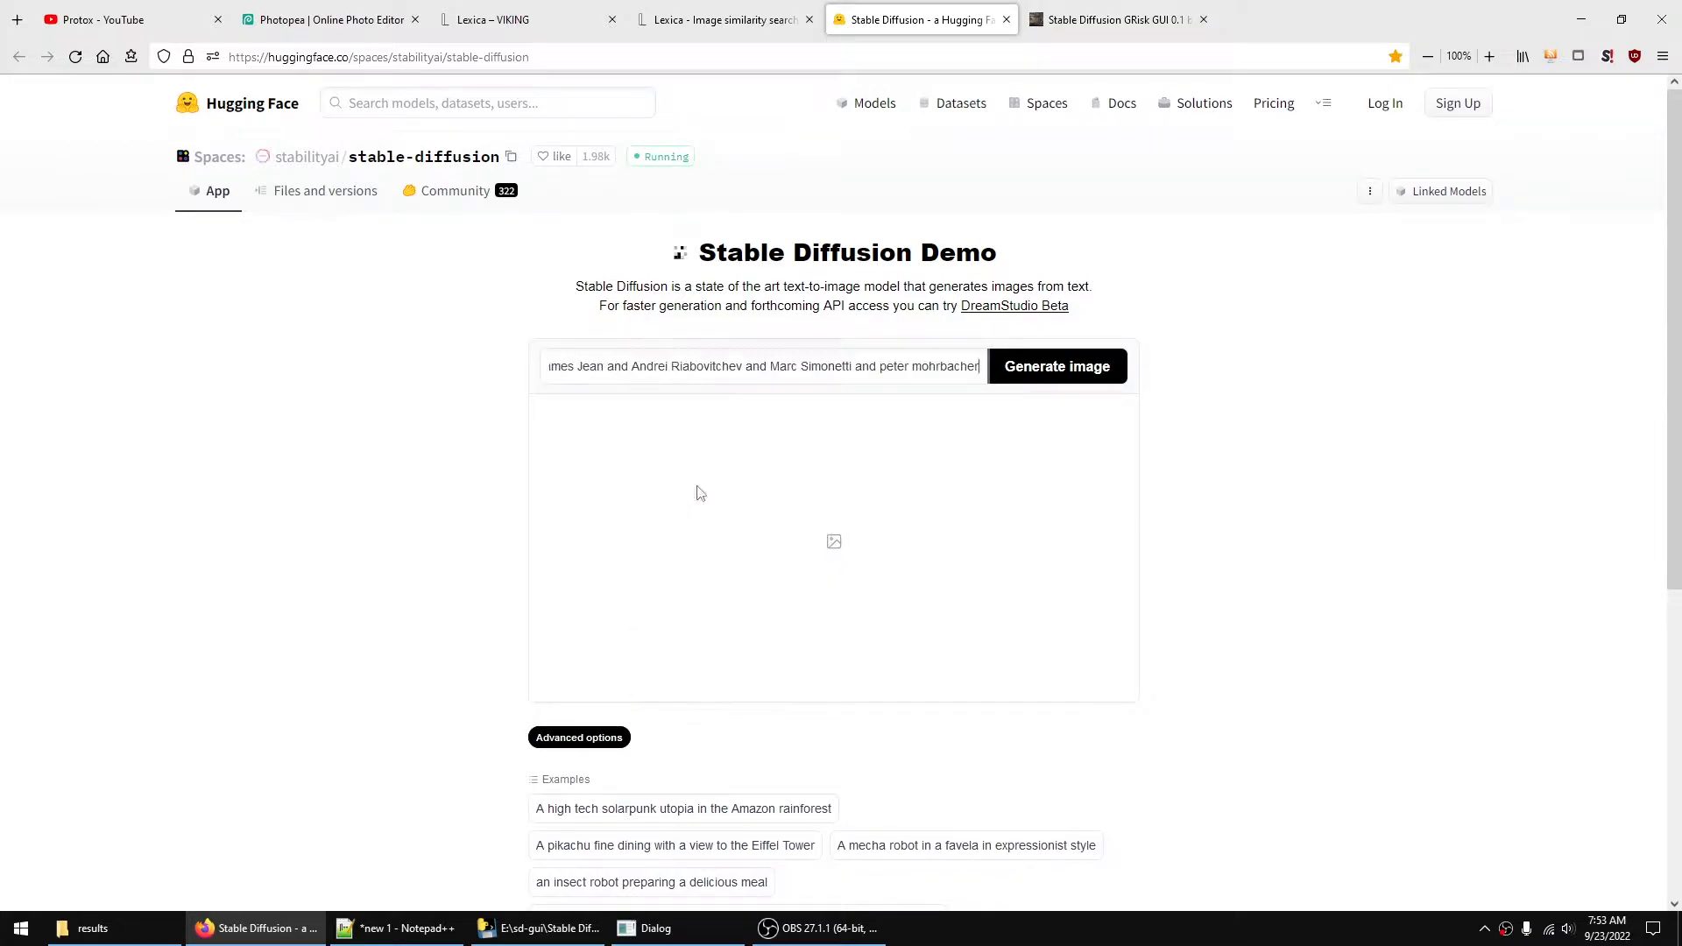
left_click(1066, 379)
- Review the Stable Diffusion GRisk GUI download page and check the progress of the Hugging Face generation
left_click(1131, 20)
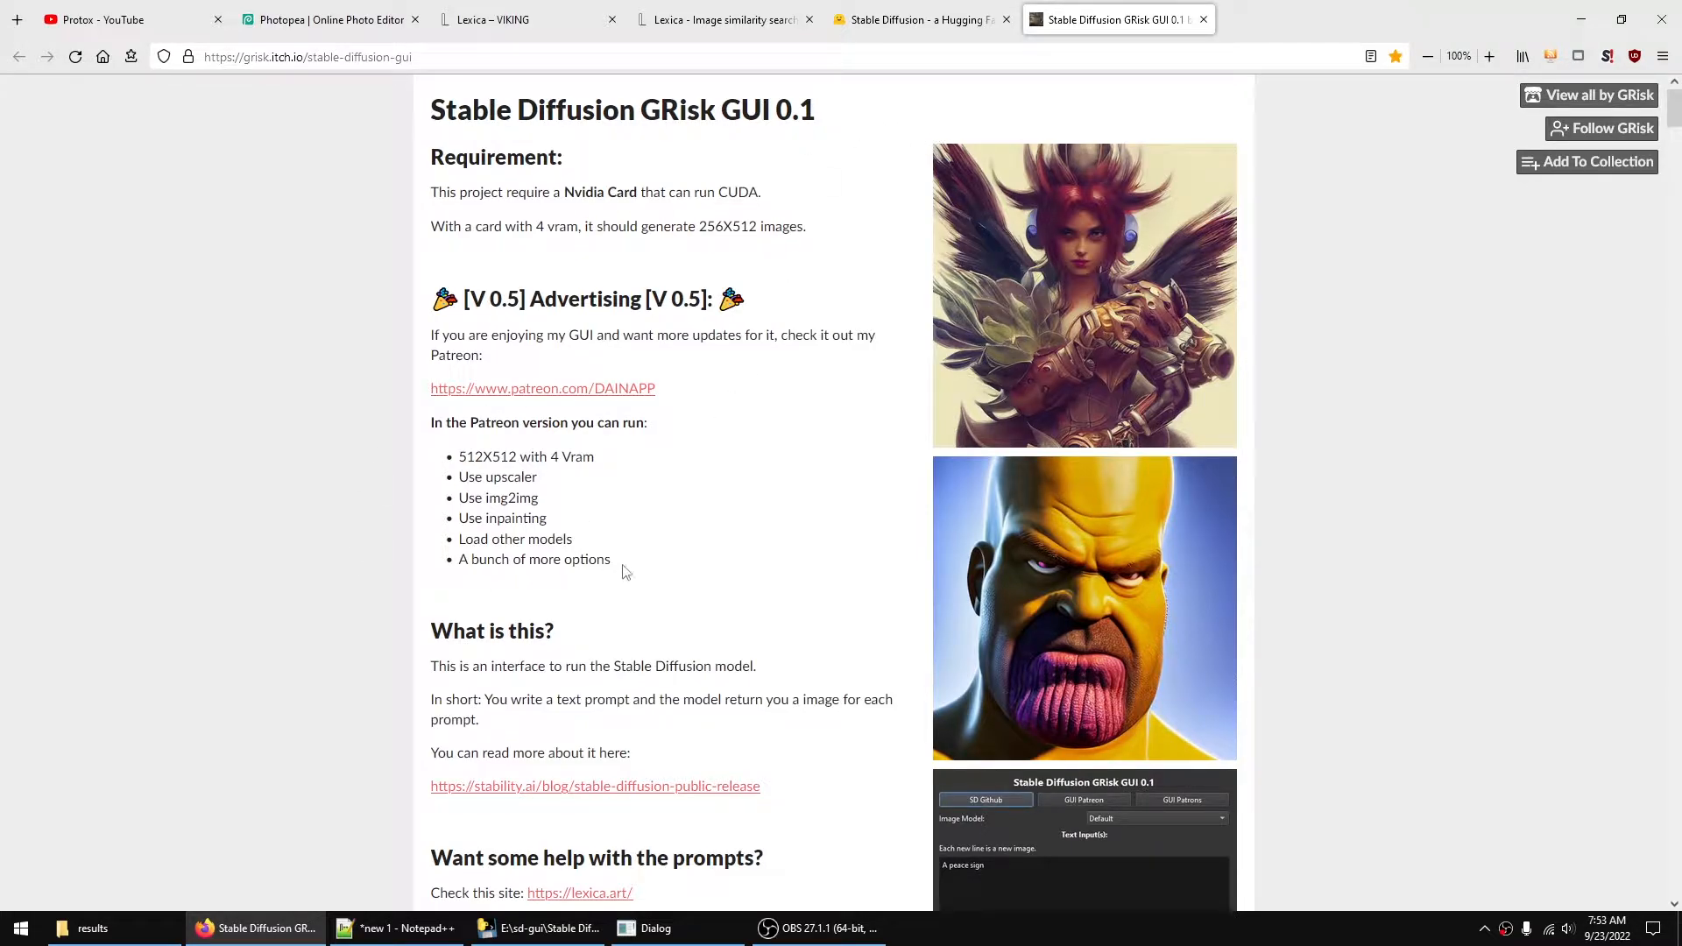
left_click(923, 27)
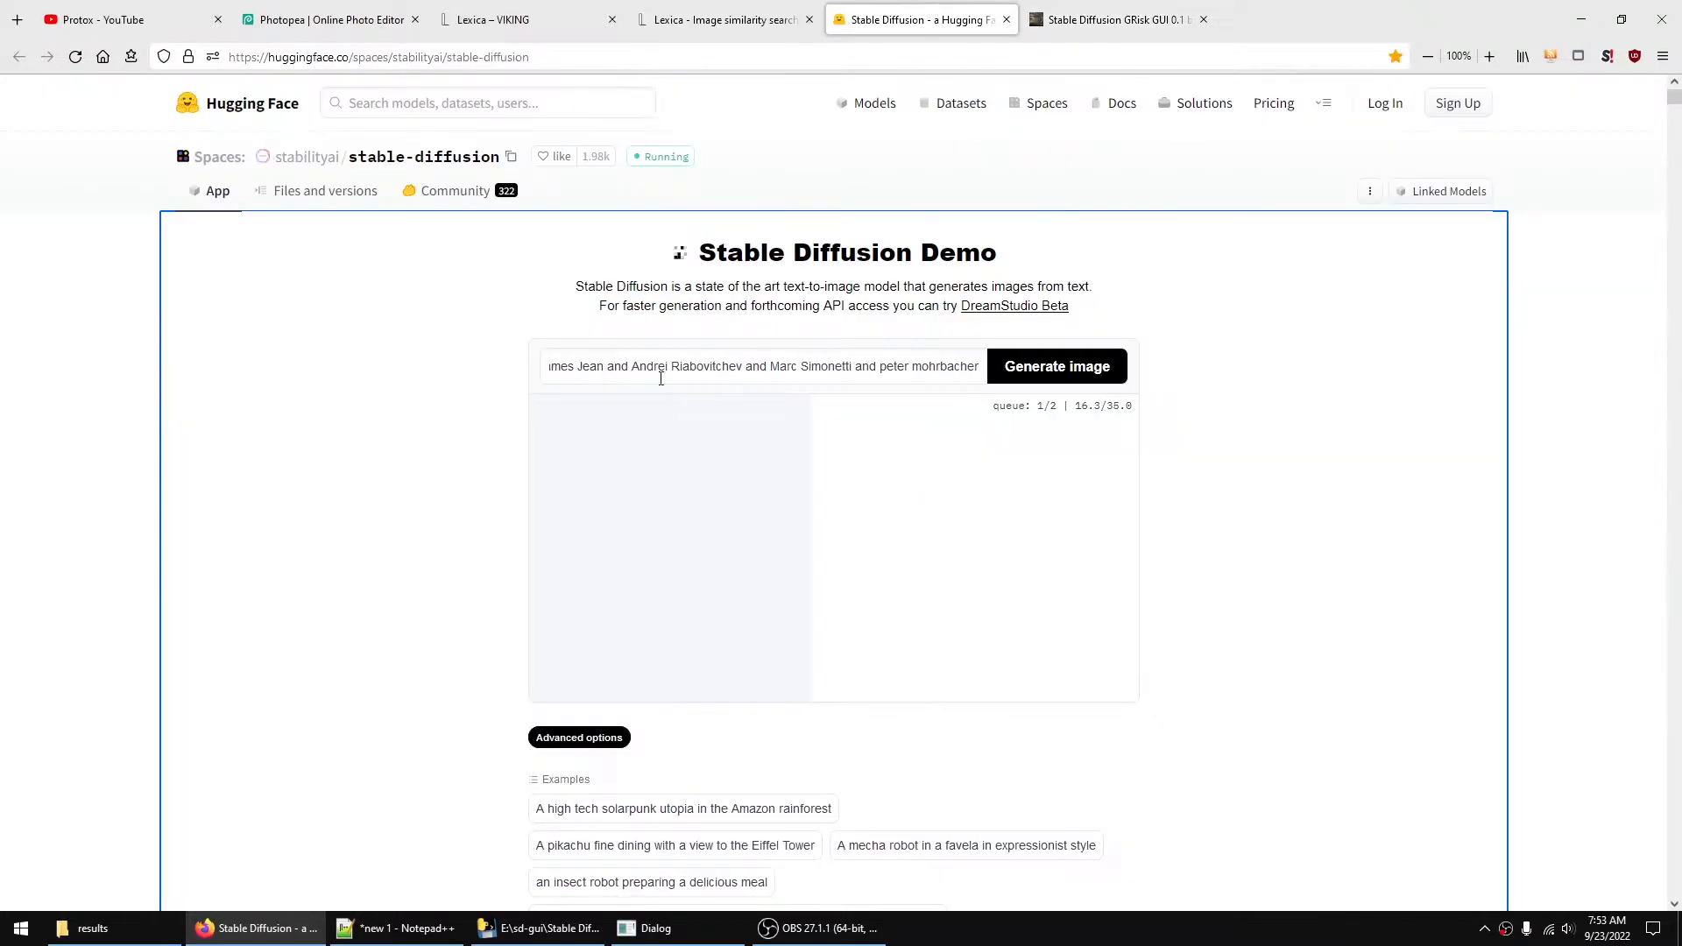
left_click(1093, 24)
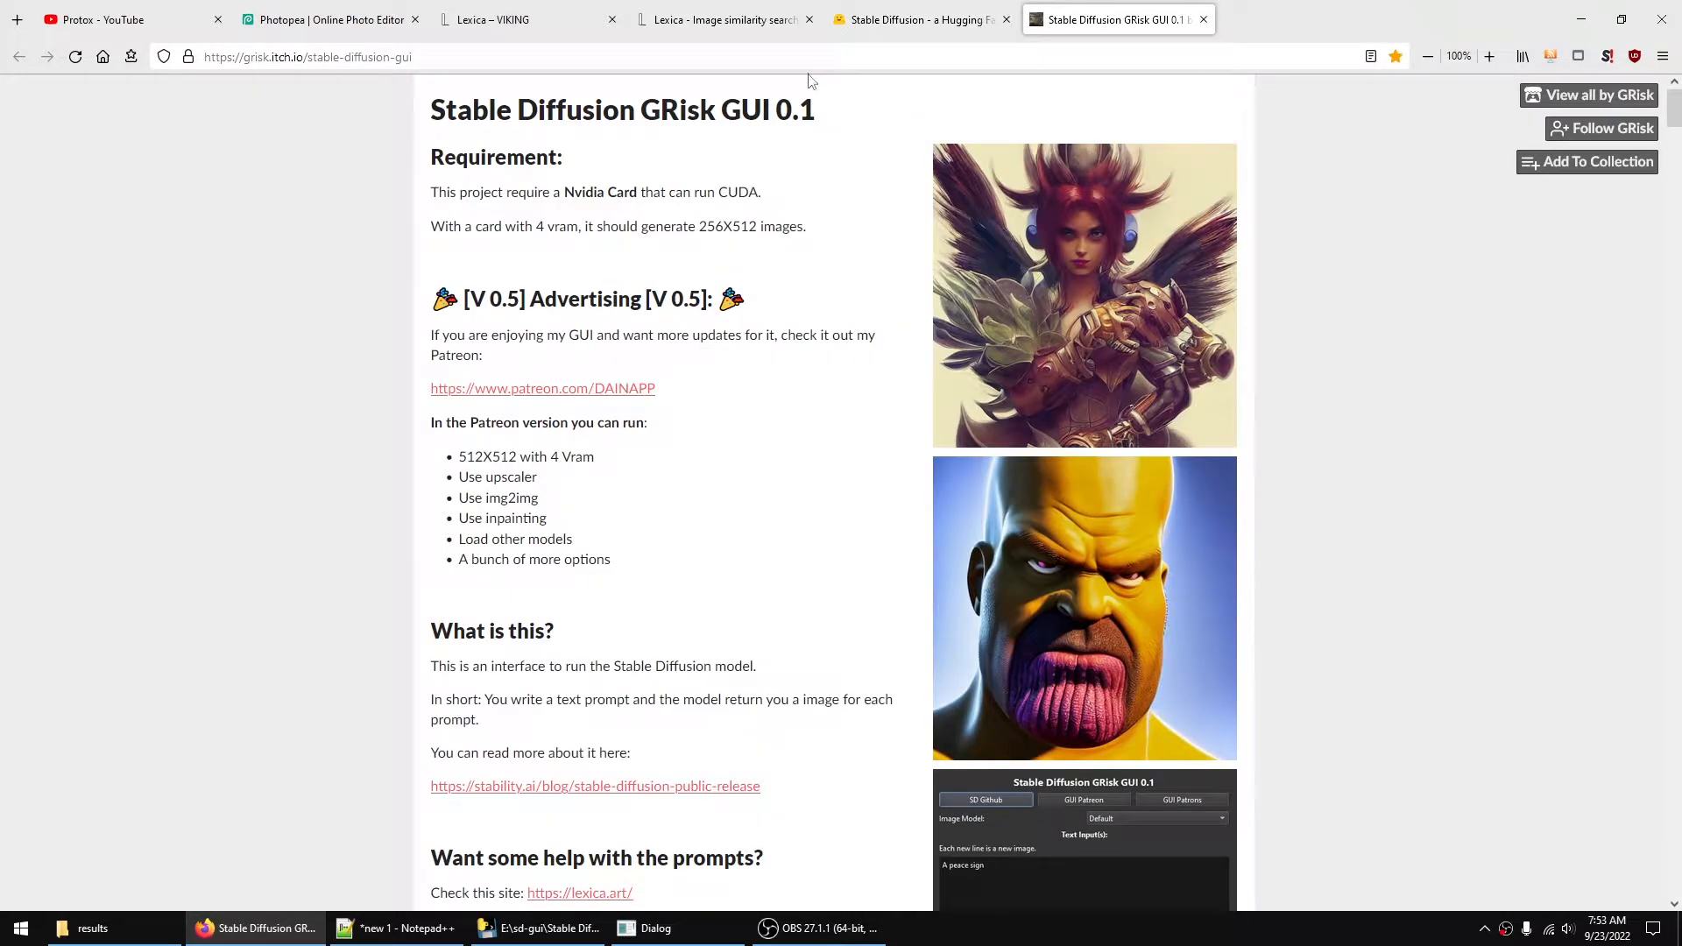
- In Lexica's mountain results, open the snowy blue peak and copy its prompt "The highest mountain in the universe, digital art, trending on artstation"
left_click(737, 21)
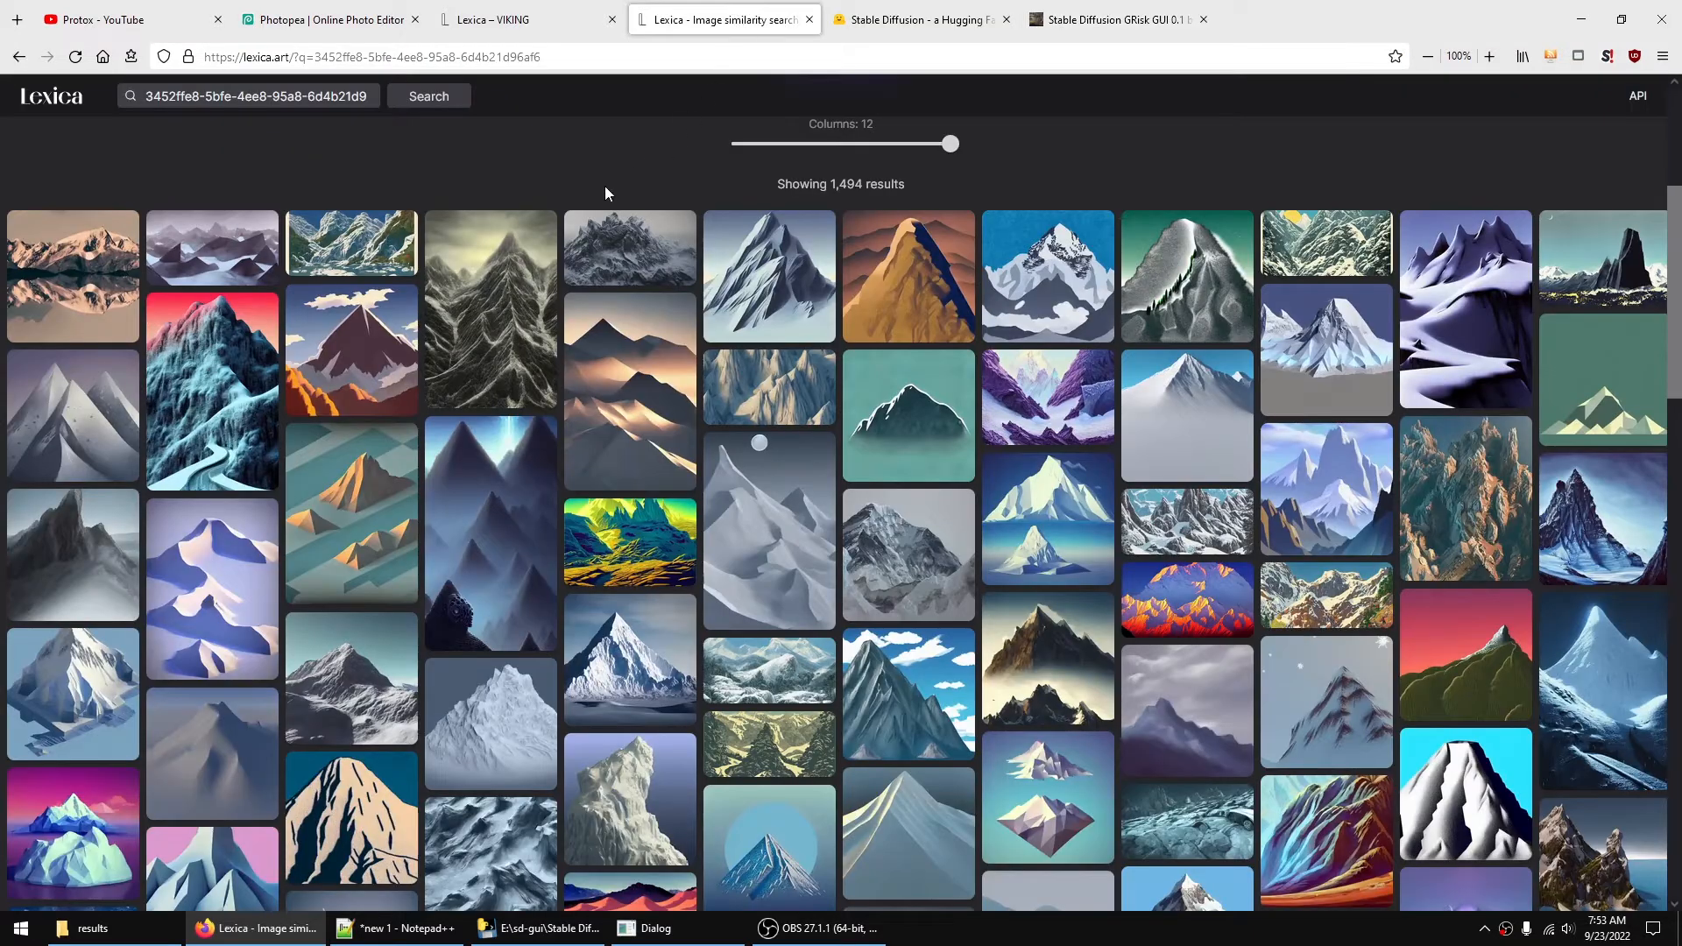
left_click(763, 251)
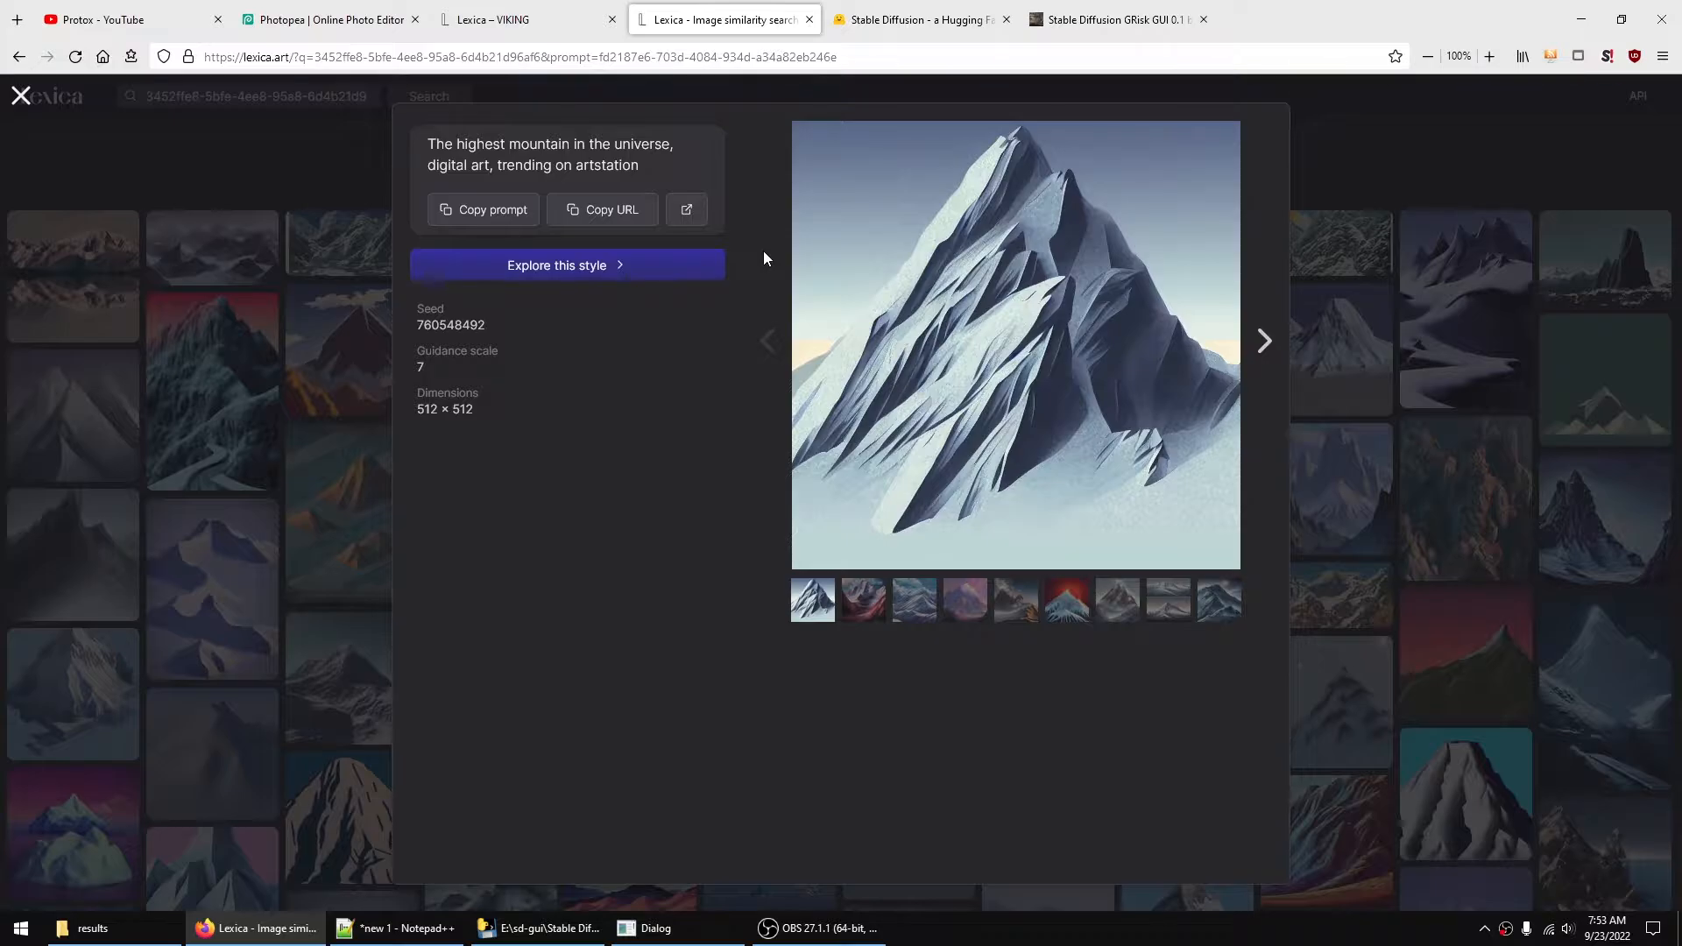
left_click(504, 212)
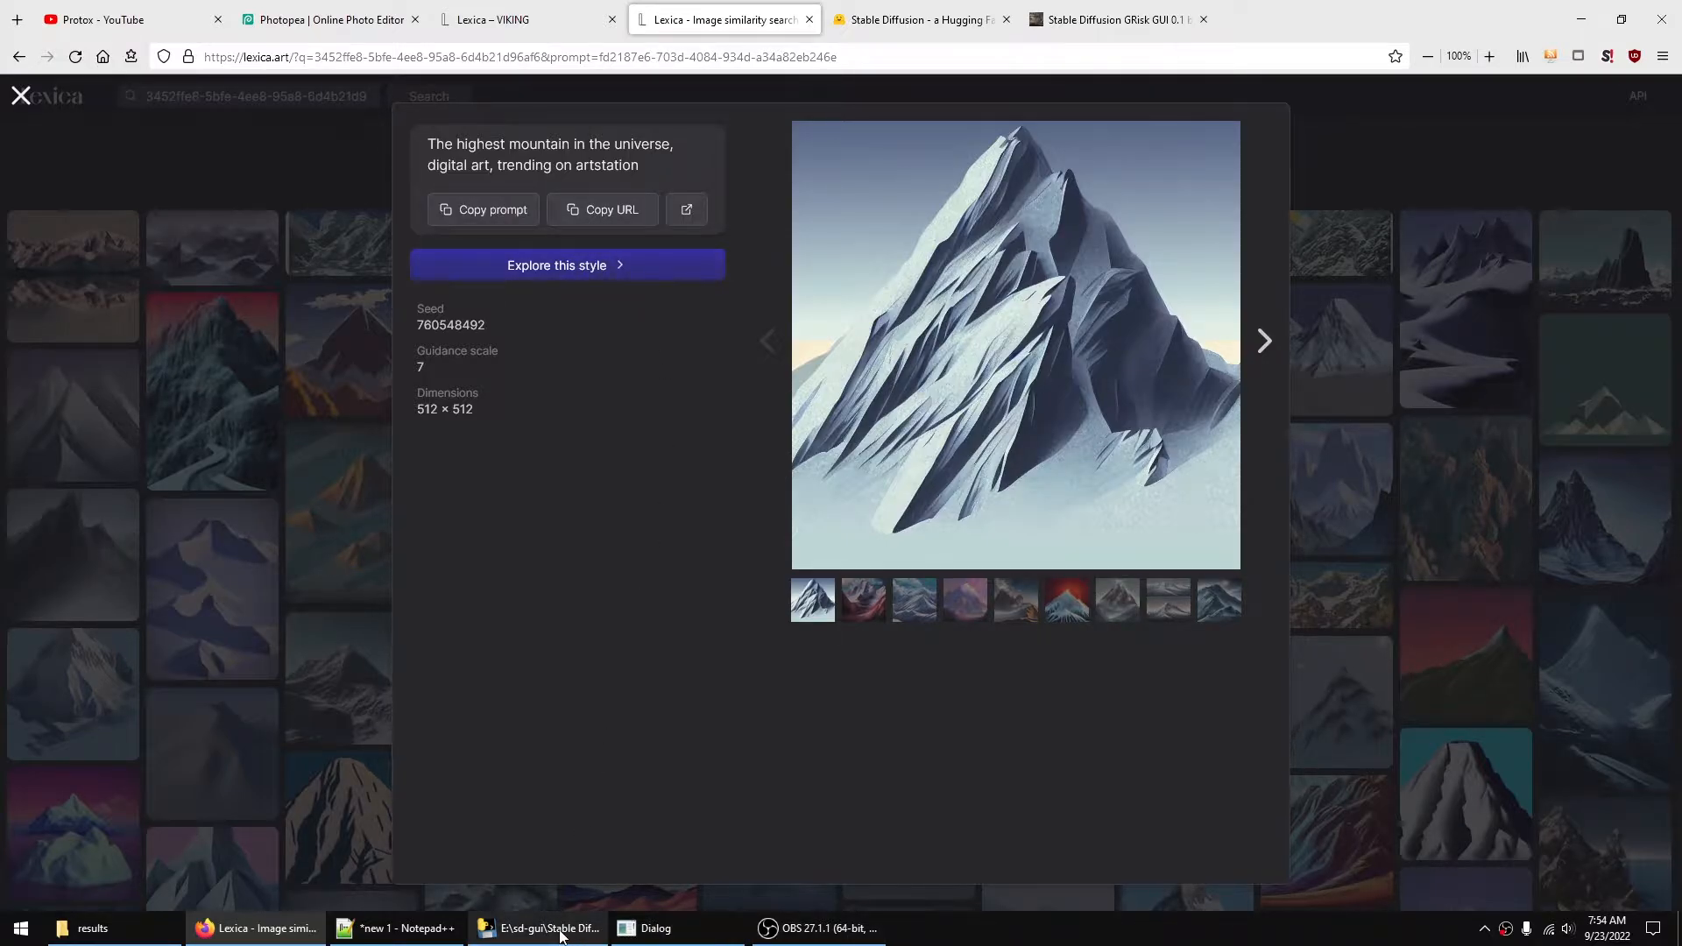
- Switch to Stable Diffusion GRisk GUI, replace the panda prompt with the copied mountain prompt and render it
left_click(563, 930)
left_click(714, 927)
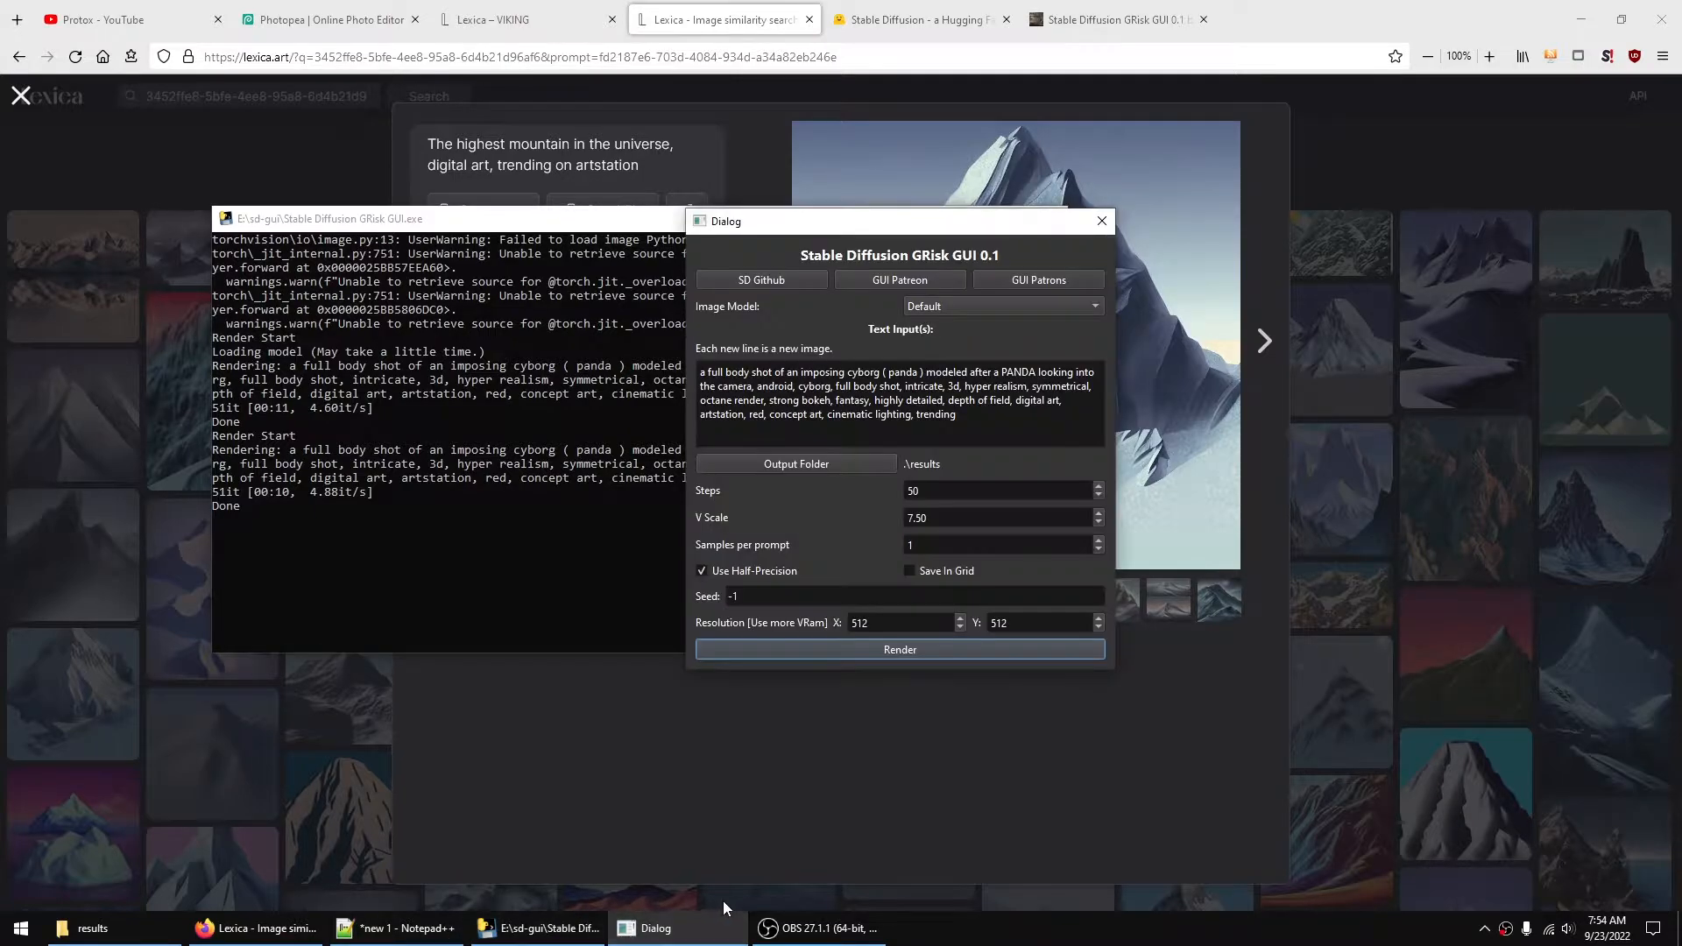
left_click_drag(970, 420, 599, 325)
key("ctrl+v")
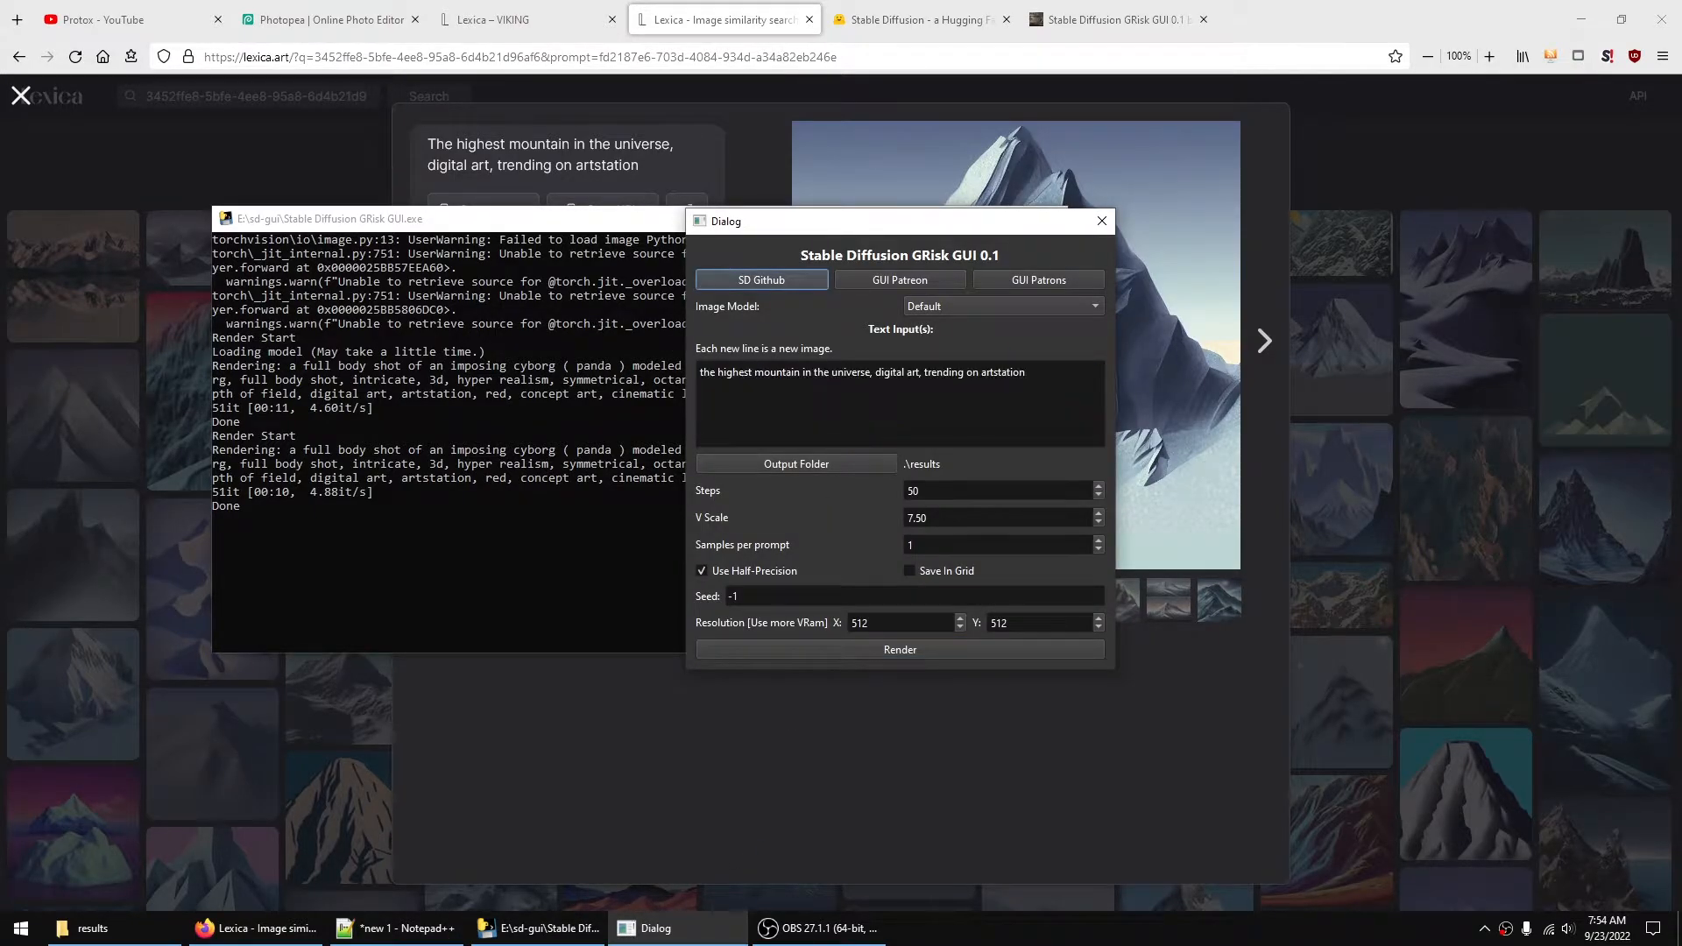
left_click(890, 655)
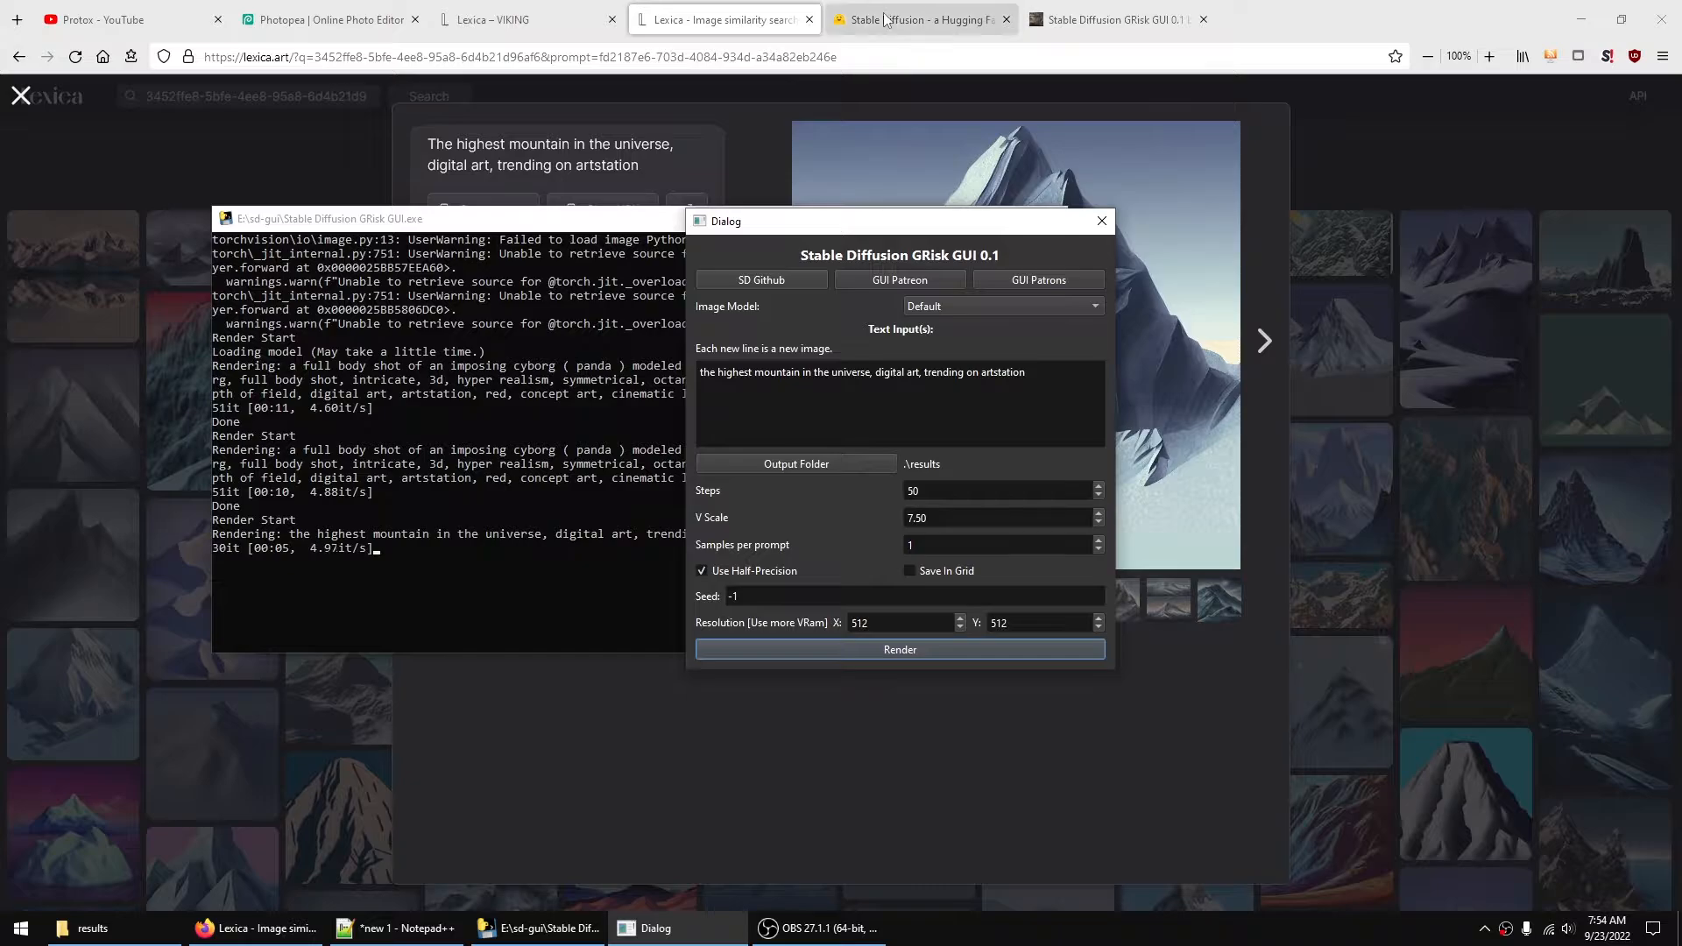
- Return to the Hugging Face demo and examine the generated viking portraits
left_click(918, 19)
scroll(1257, 524, "down", 2)
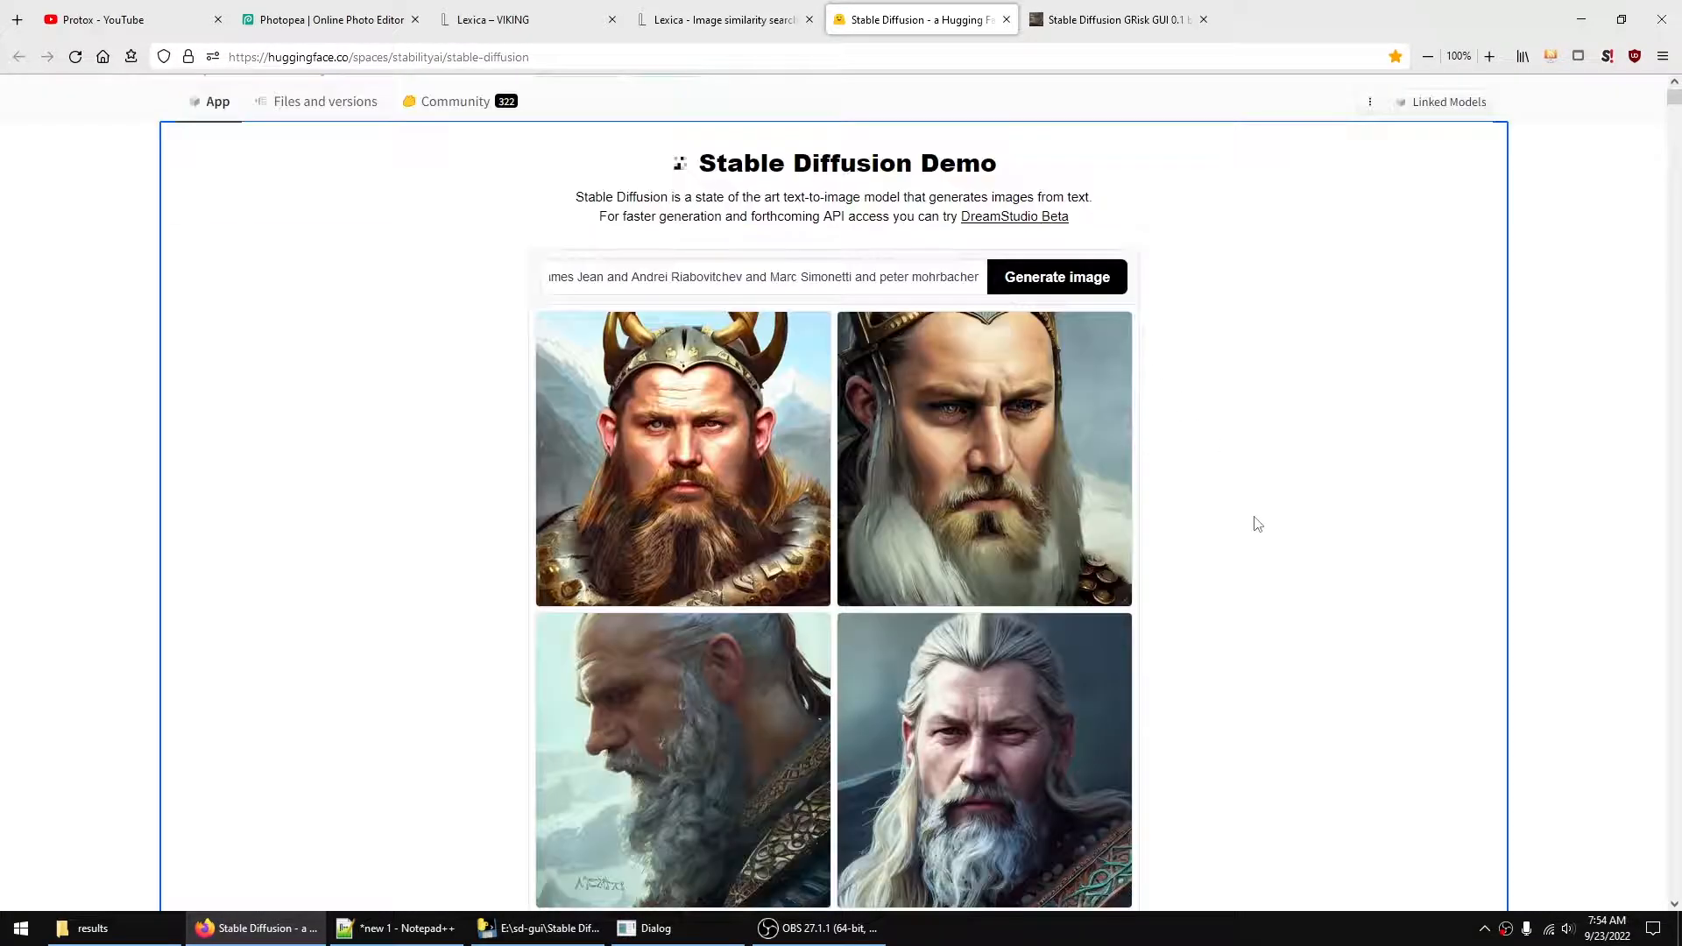
scroll(1257, 524, "down", 2)
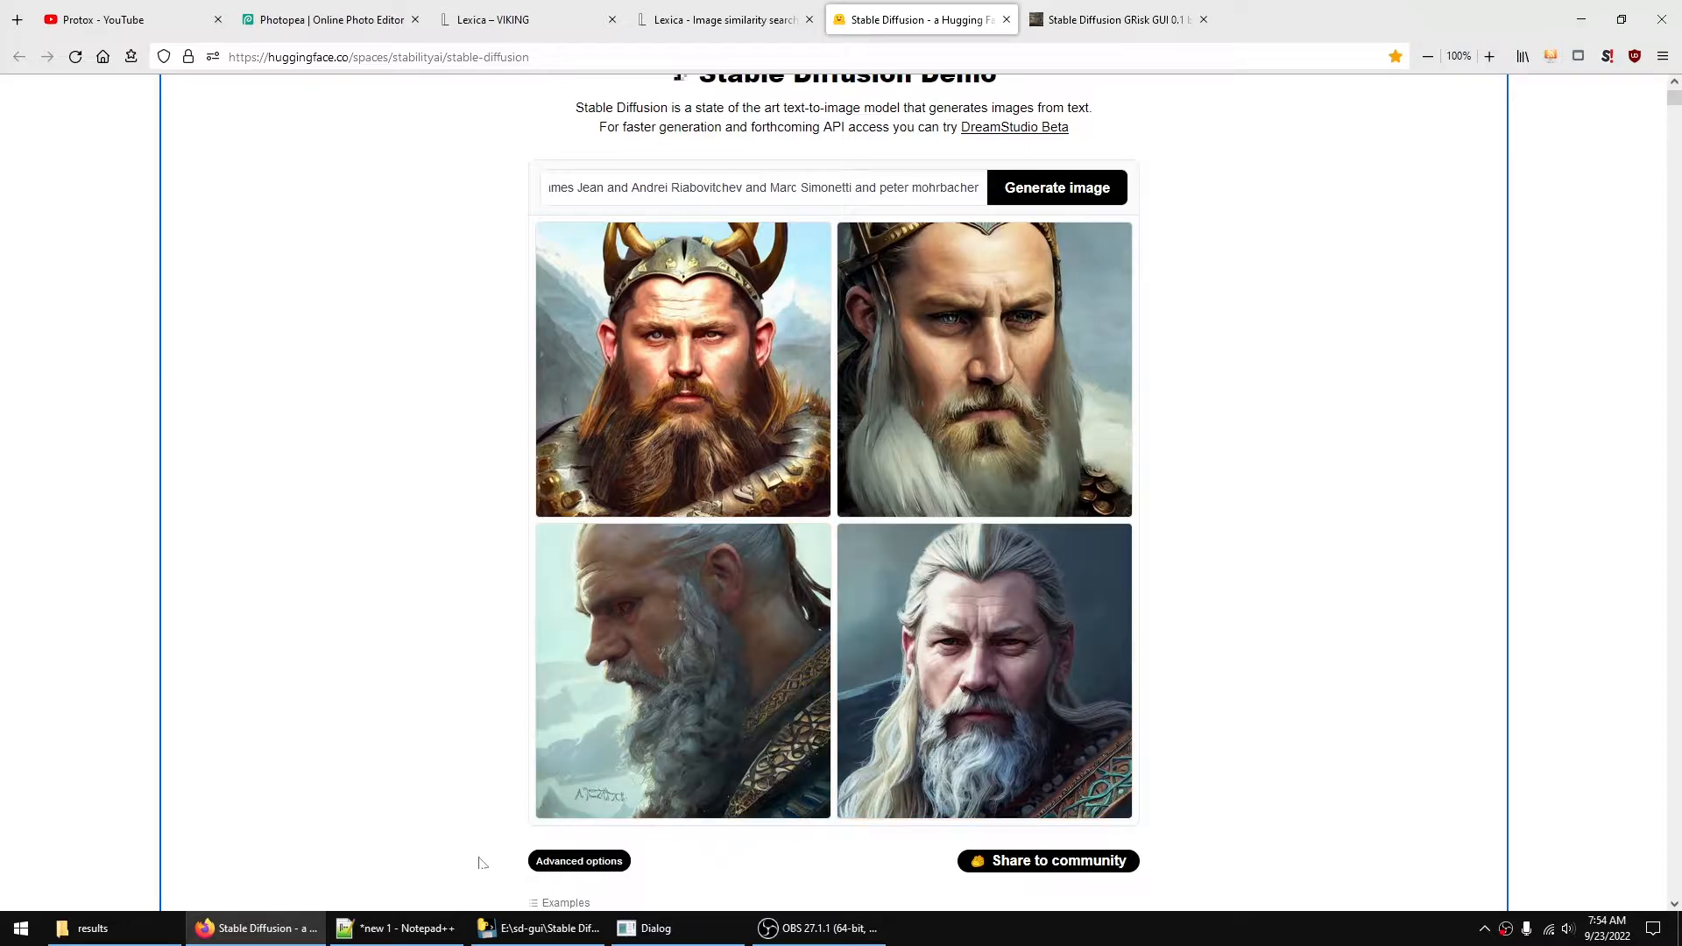
- View the rendered mountain image from the sd-gui results folder, and close the viewer
left_click(161, 931)
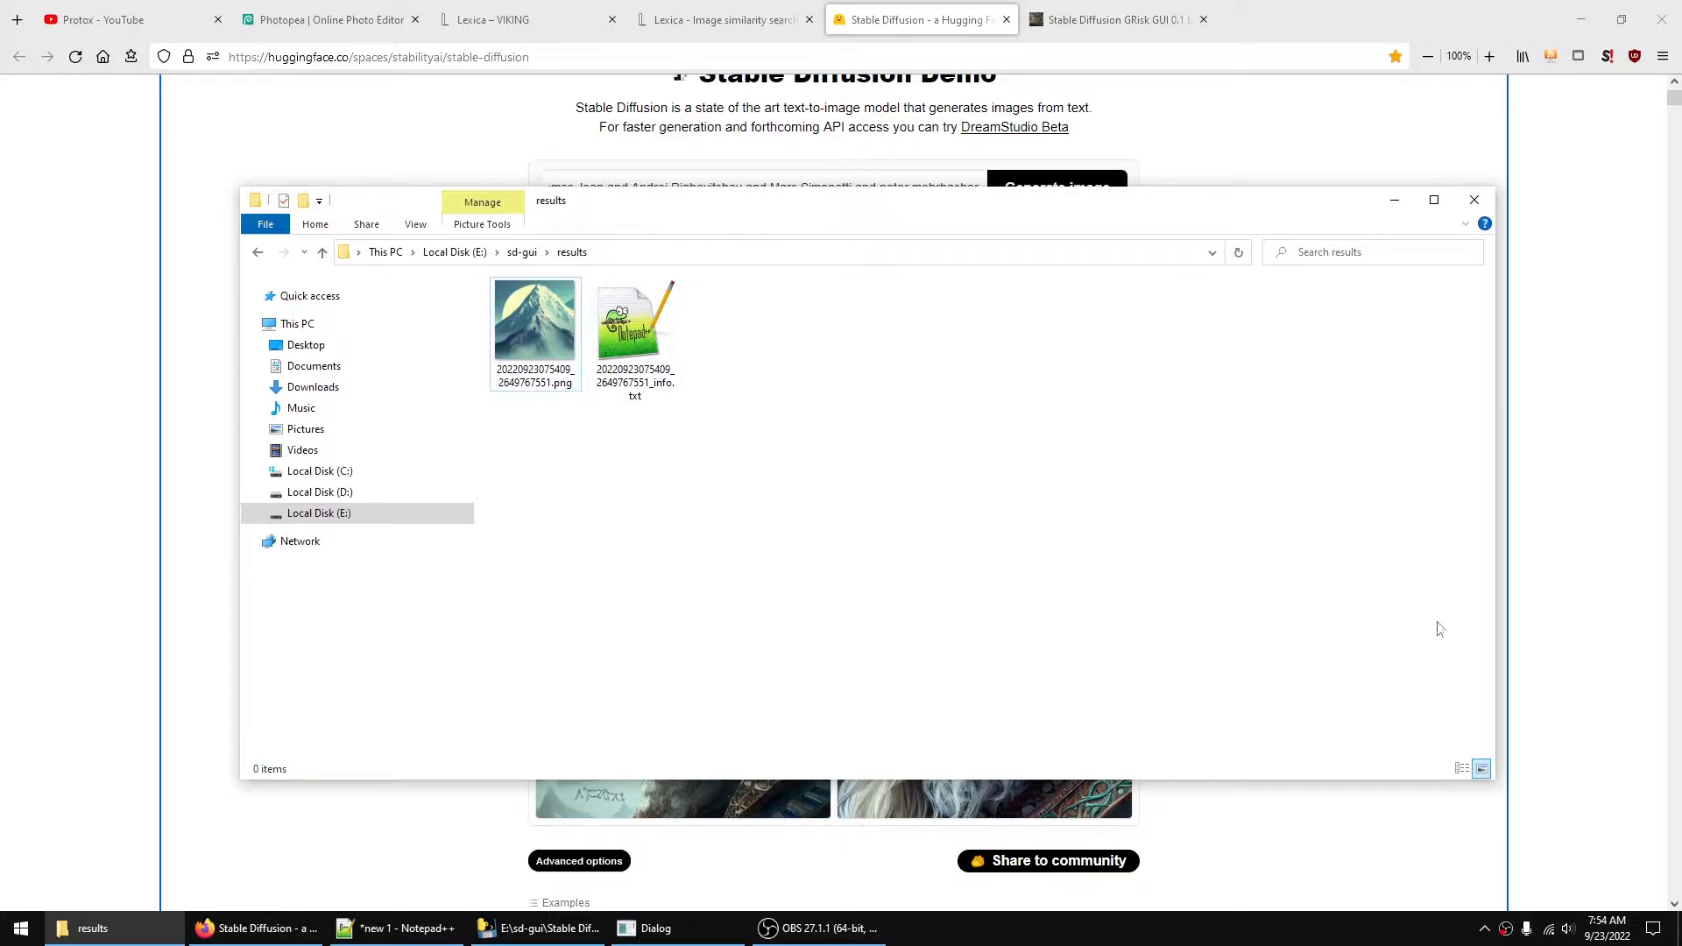
double_click(559, 345)
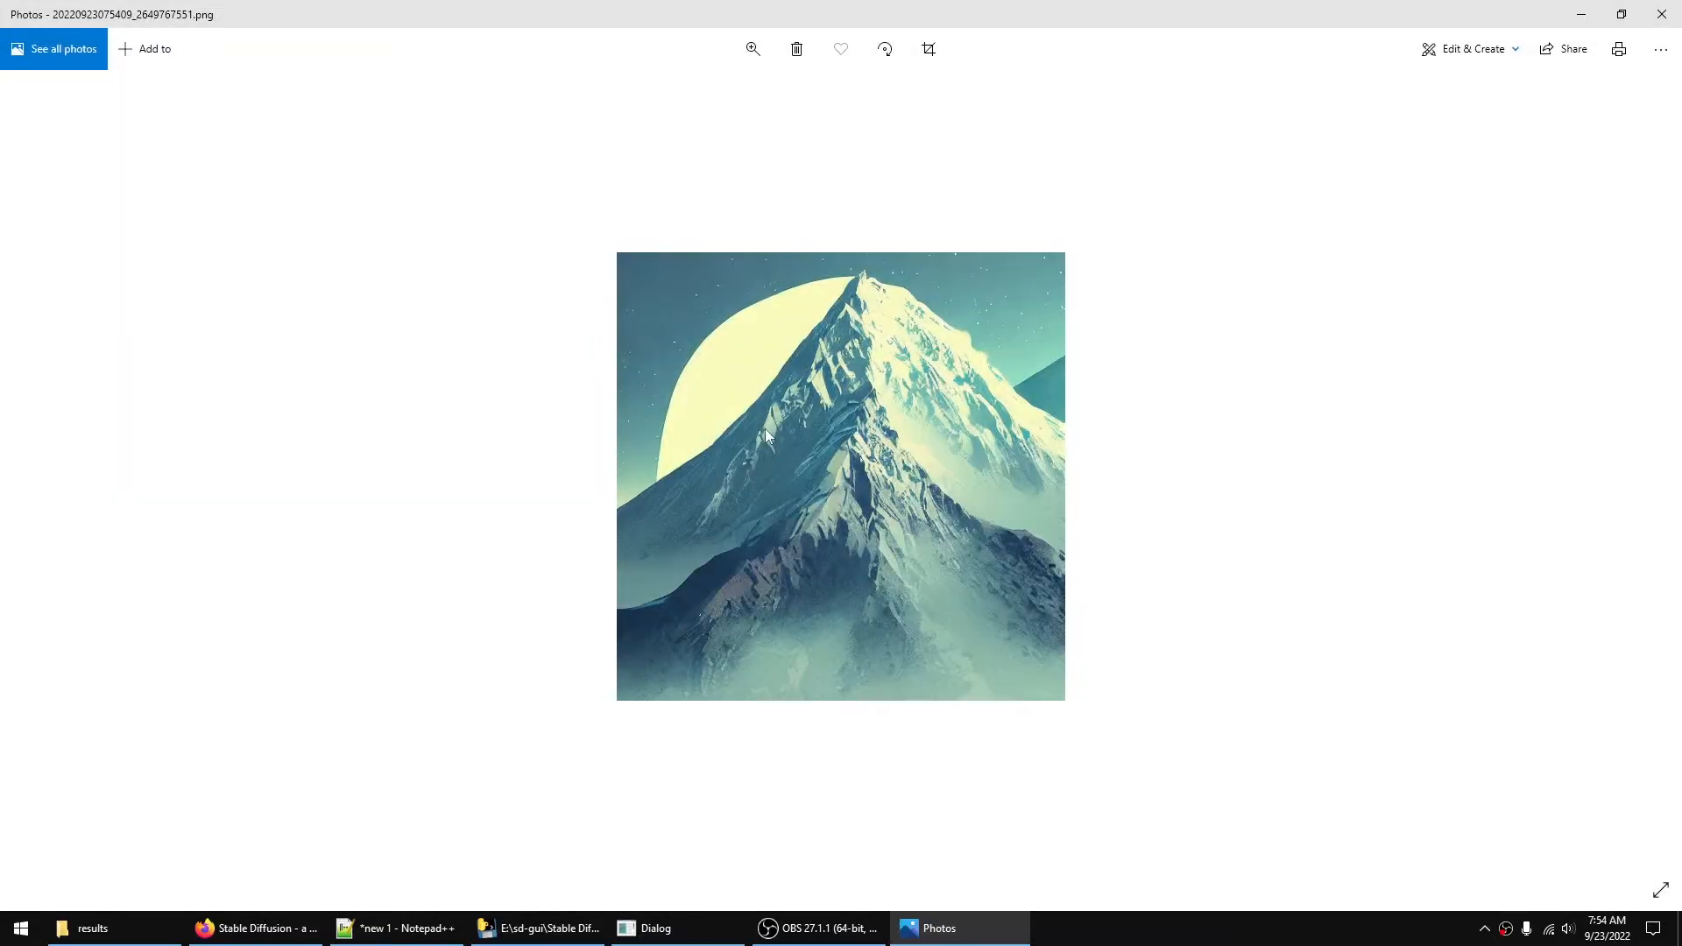
left_click(1661, 14)
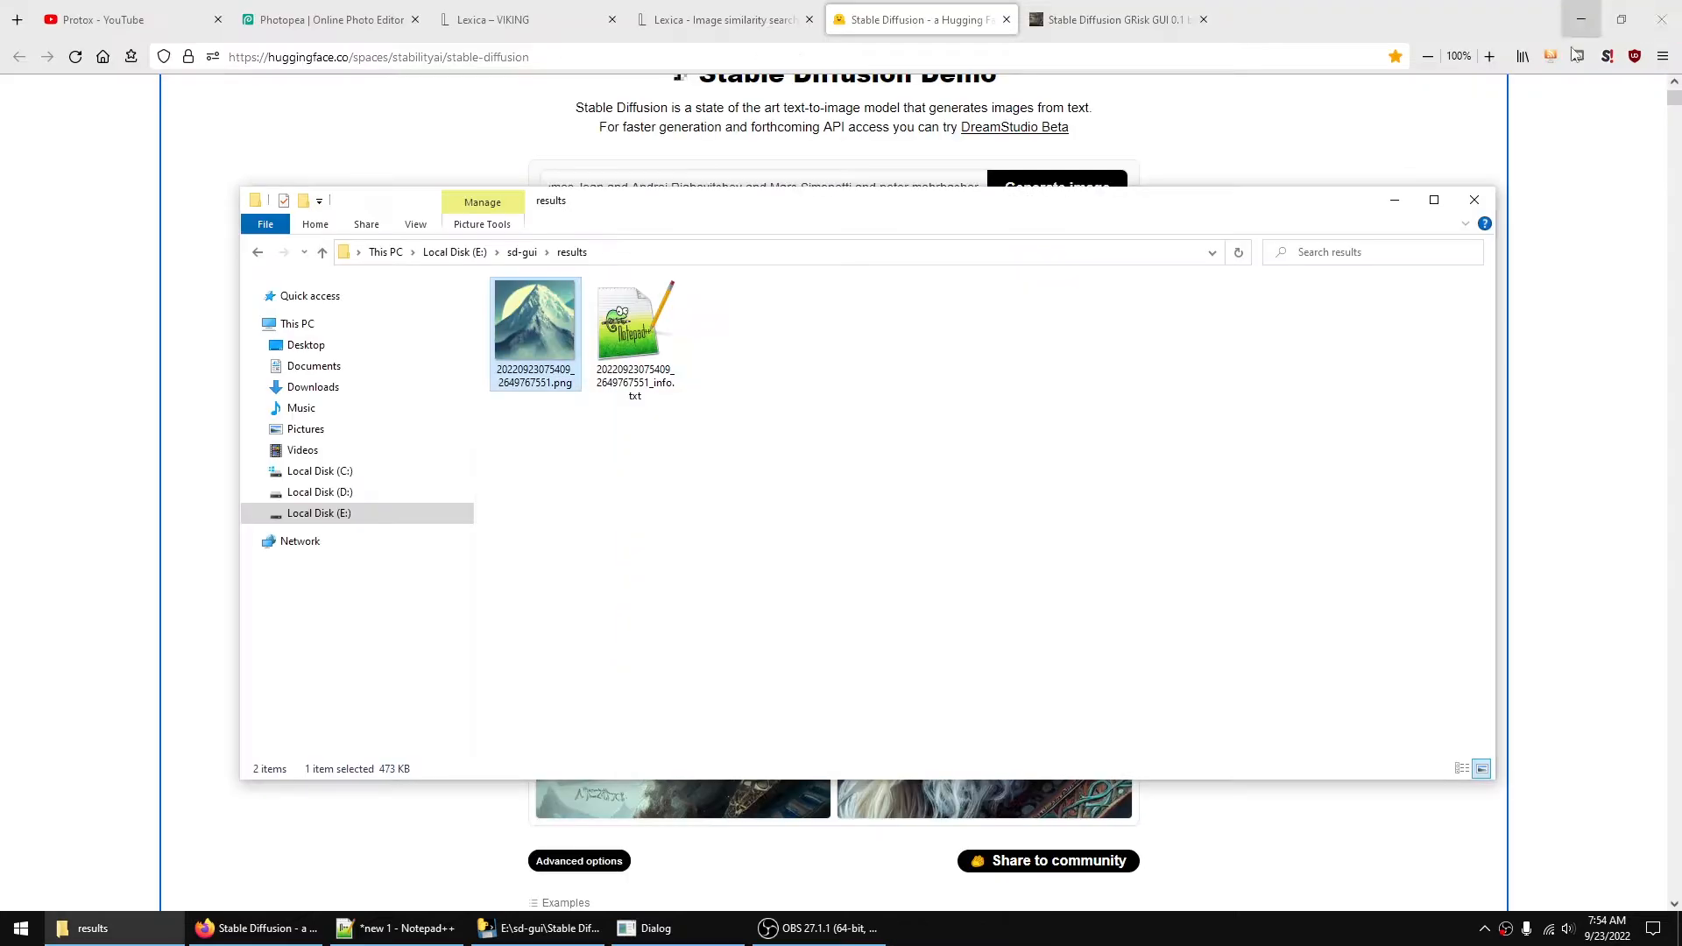
- Enlarge the generated portrait of the front-facing grey-haired viking and save it to the Desktop as index.png
left_click(1255, 112)
left_click(974, 640)
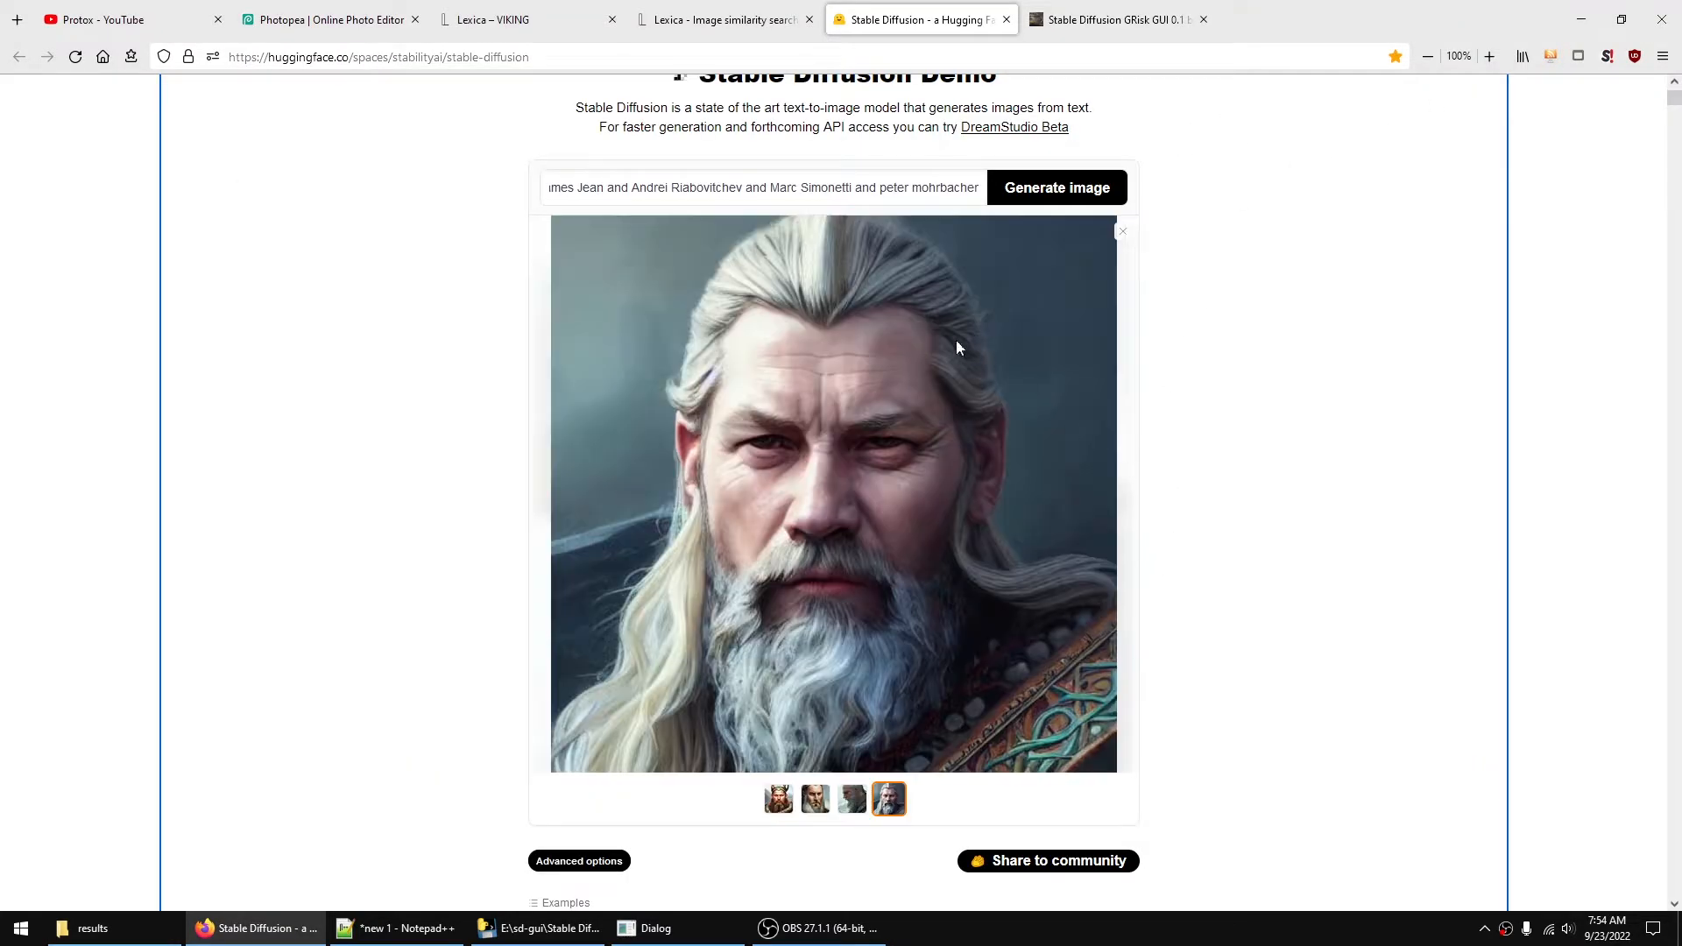
right_click(819, 404)
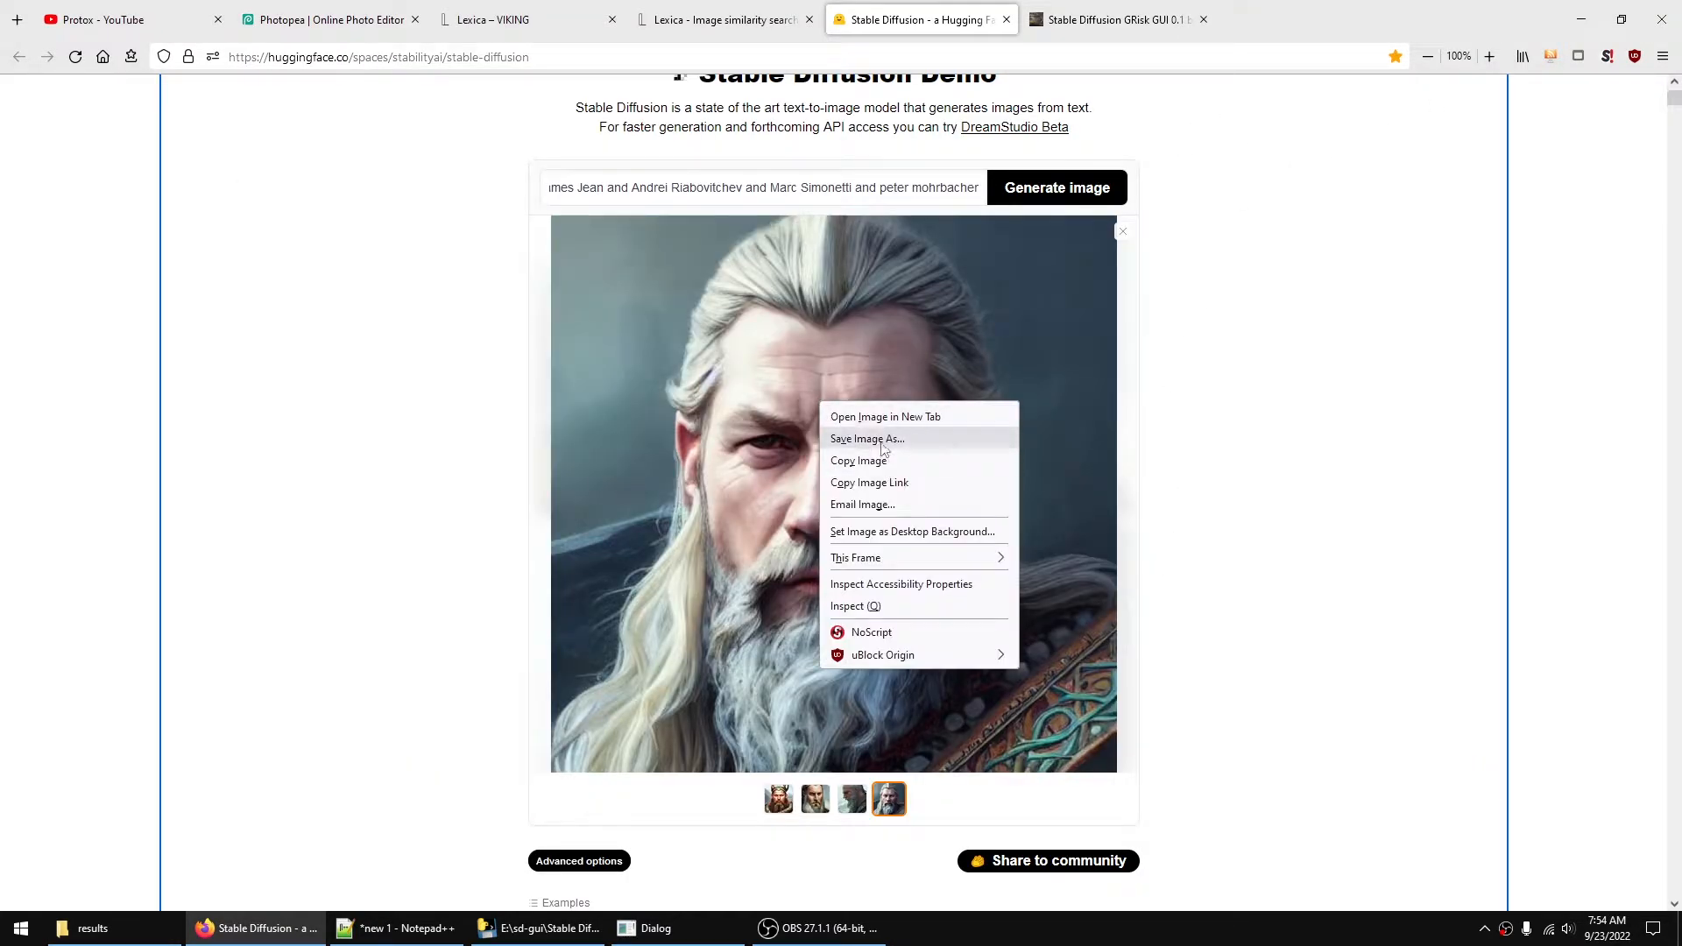
left_click(854, 438)
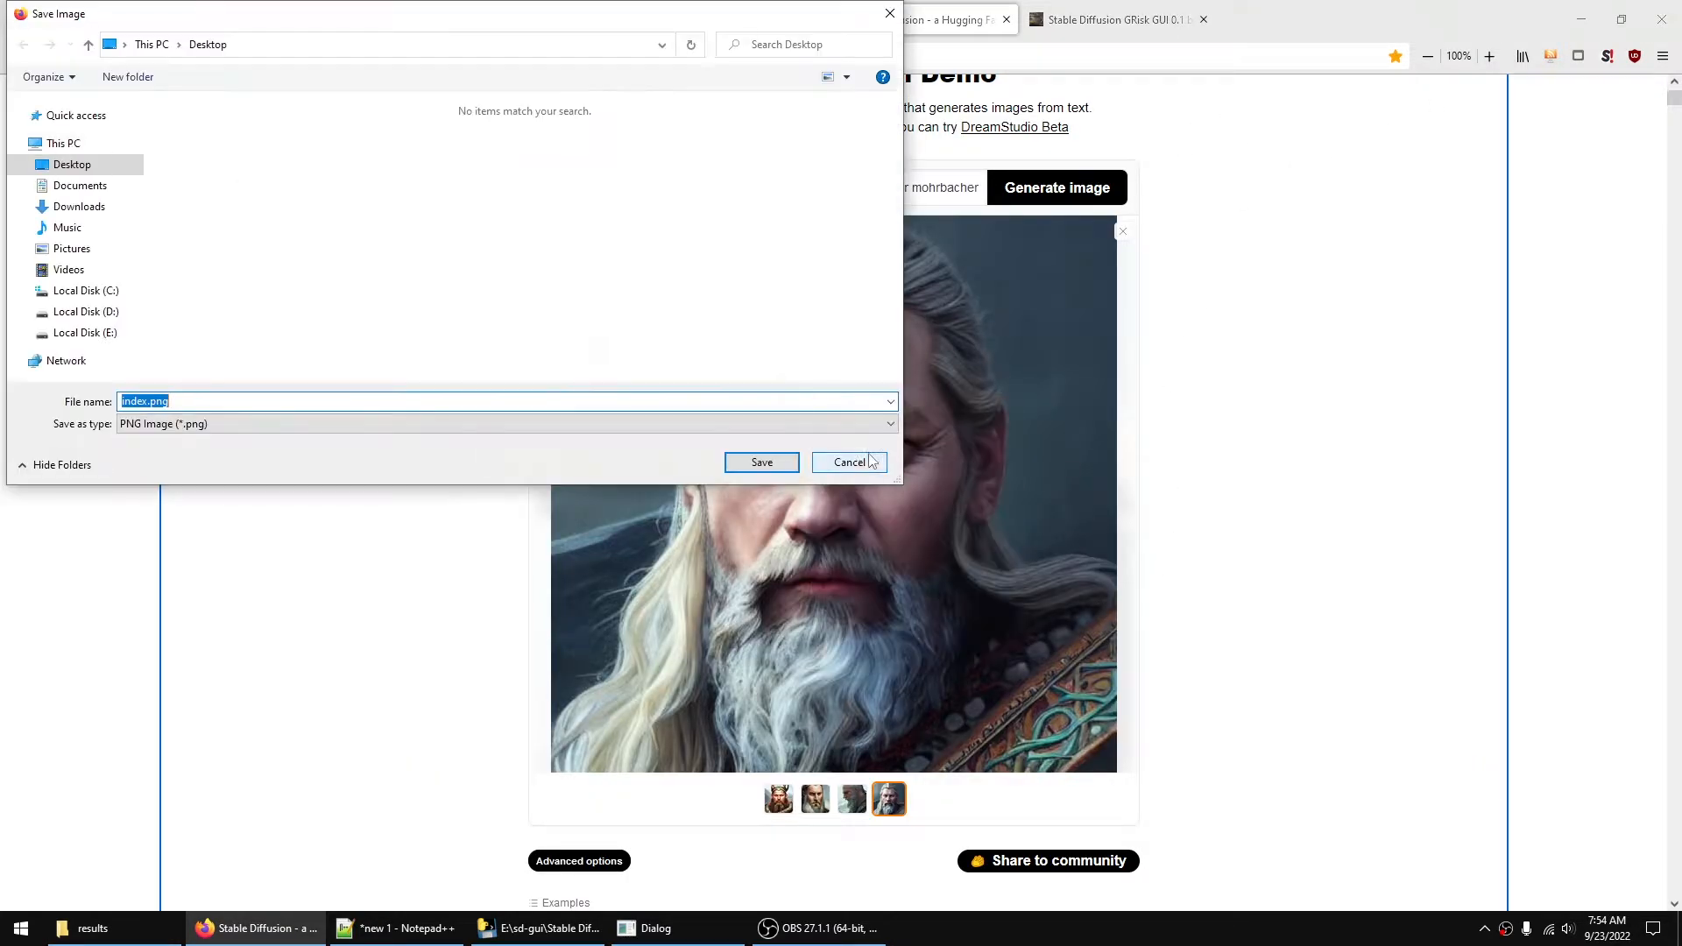
left_click(761, 463)
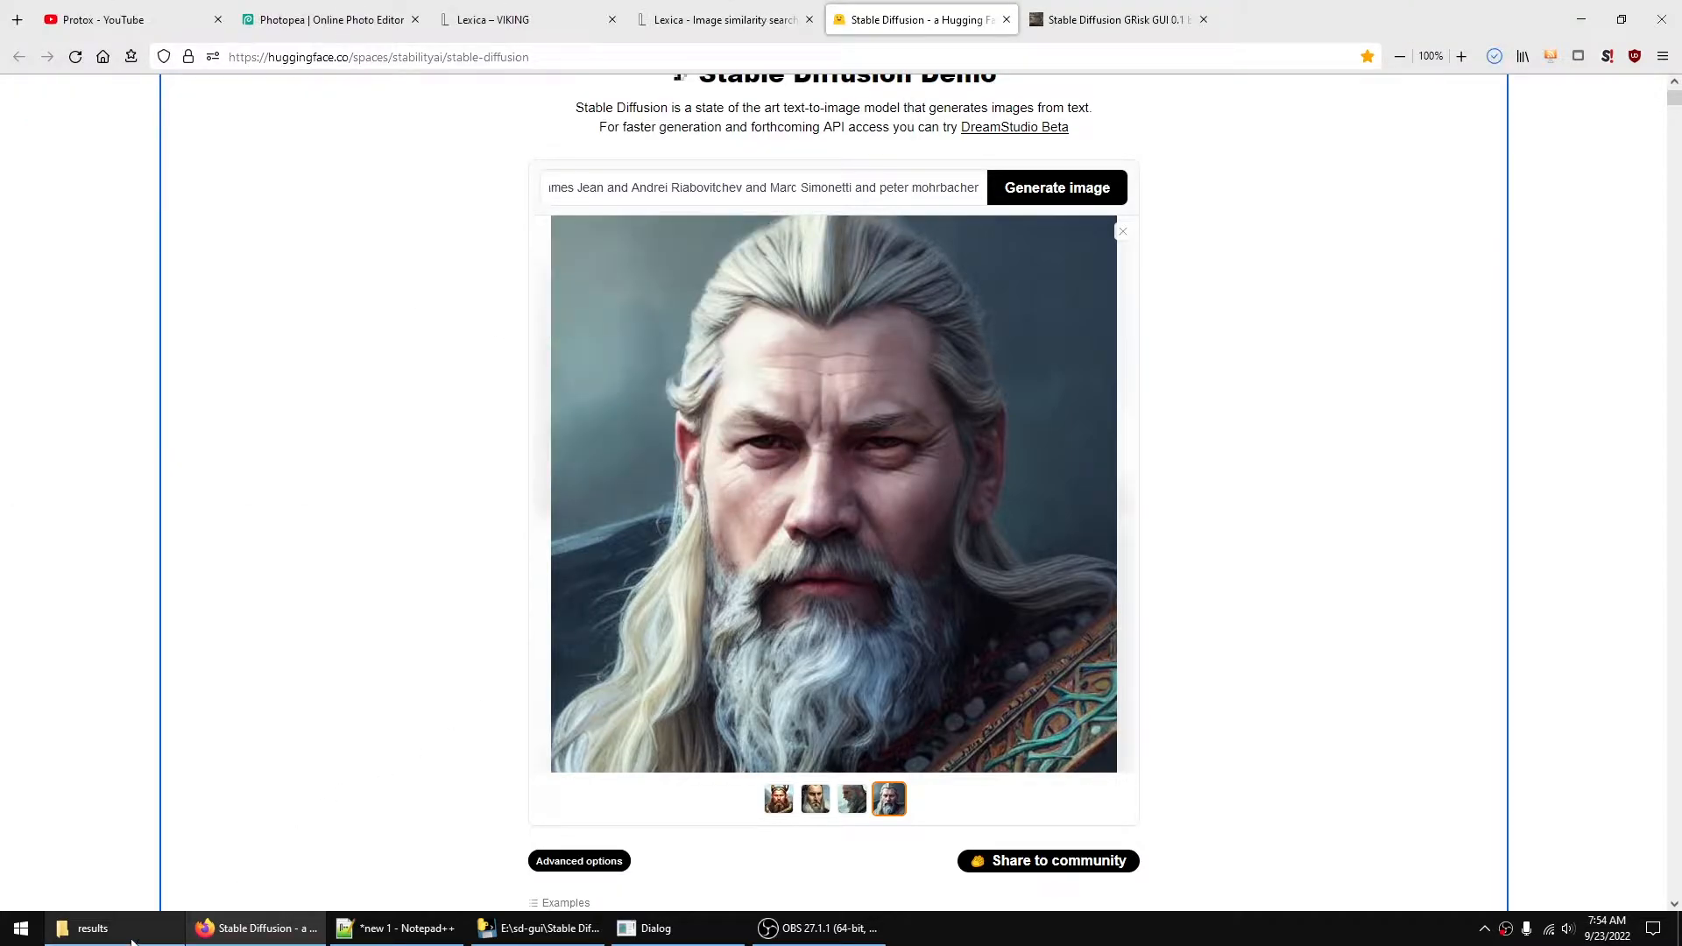
- Copy the rendered mountain PNG from the results folder onto the Desktop
left_click(131, 940)
right_click(547, 320)
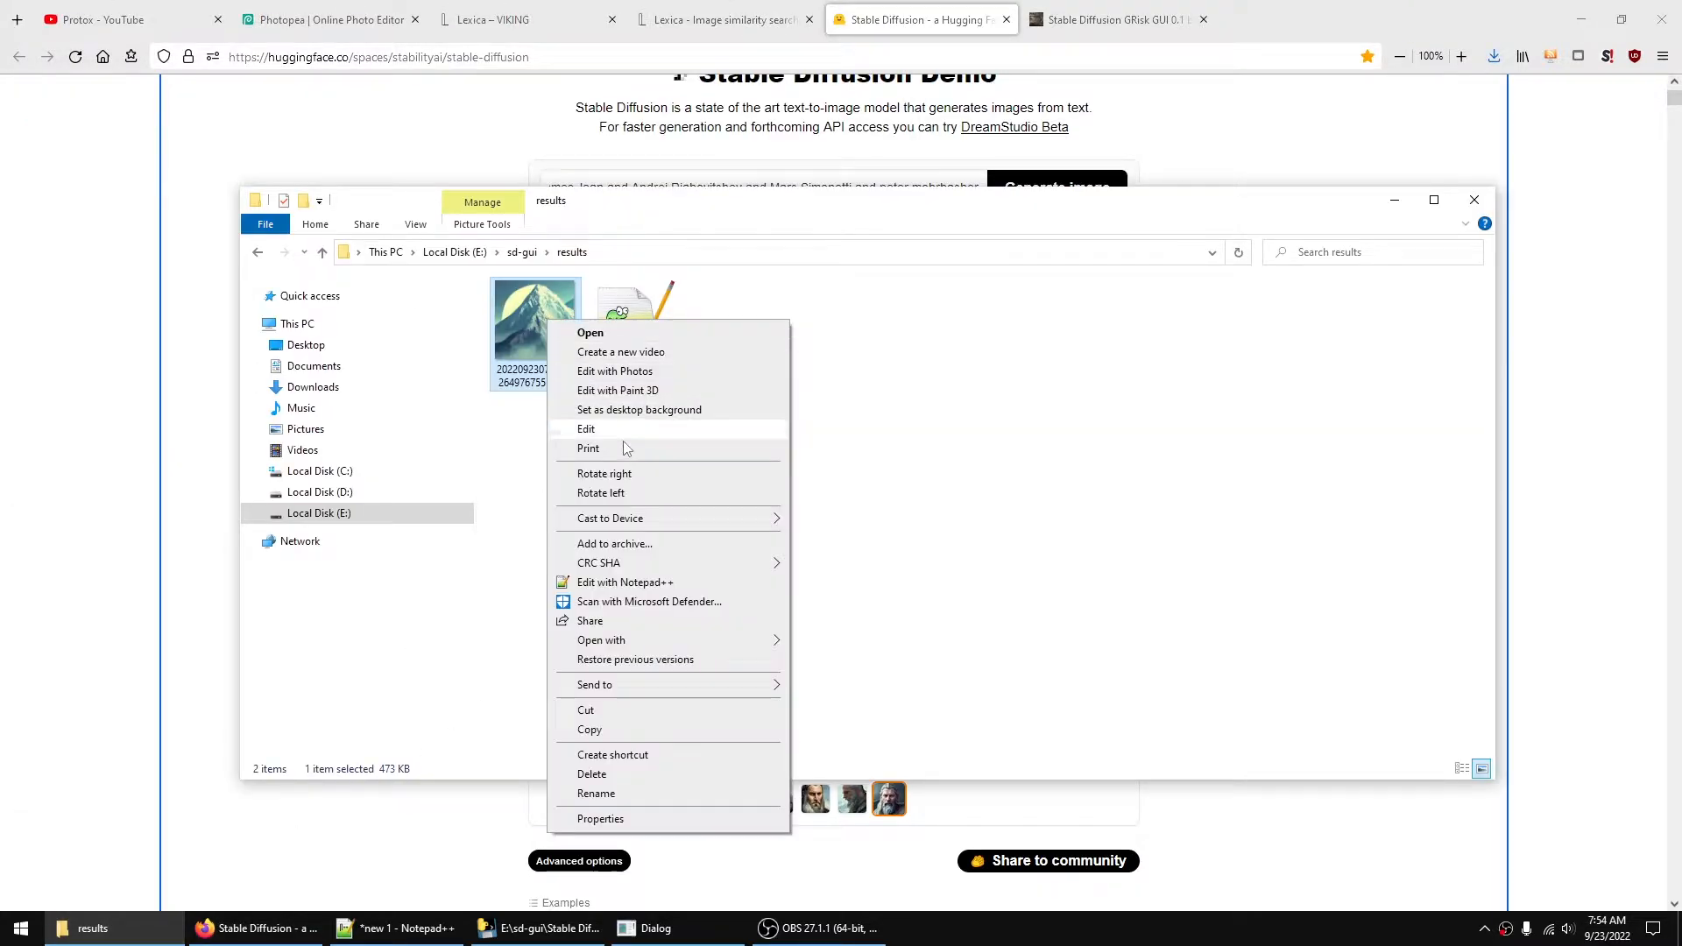
left_click(636, 736)
left_click(1677, 928)
right_click(592, 196)
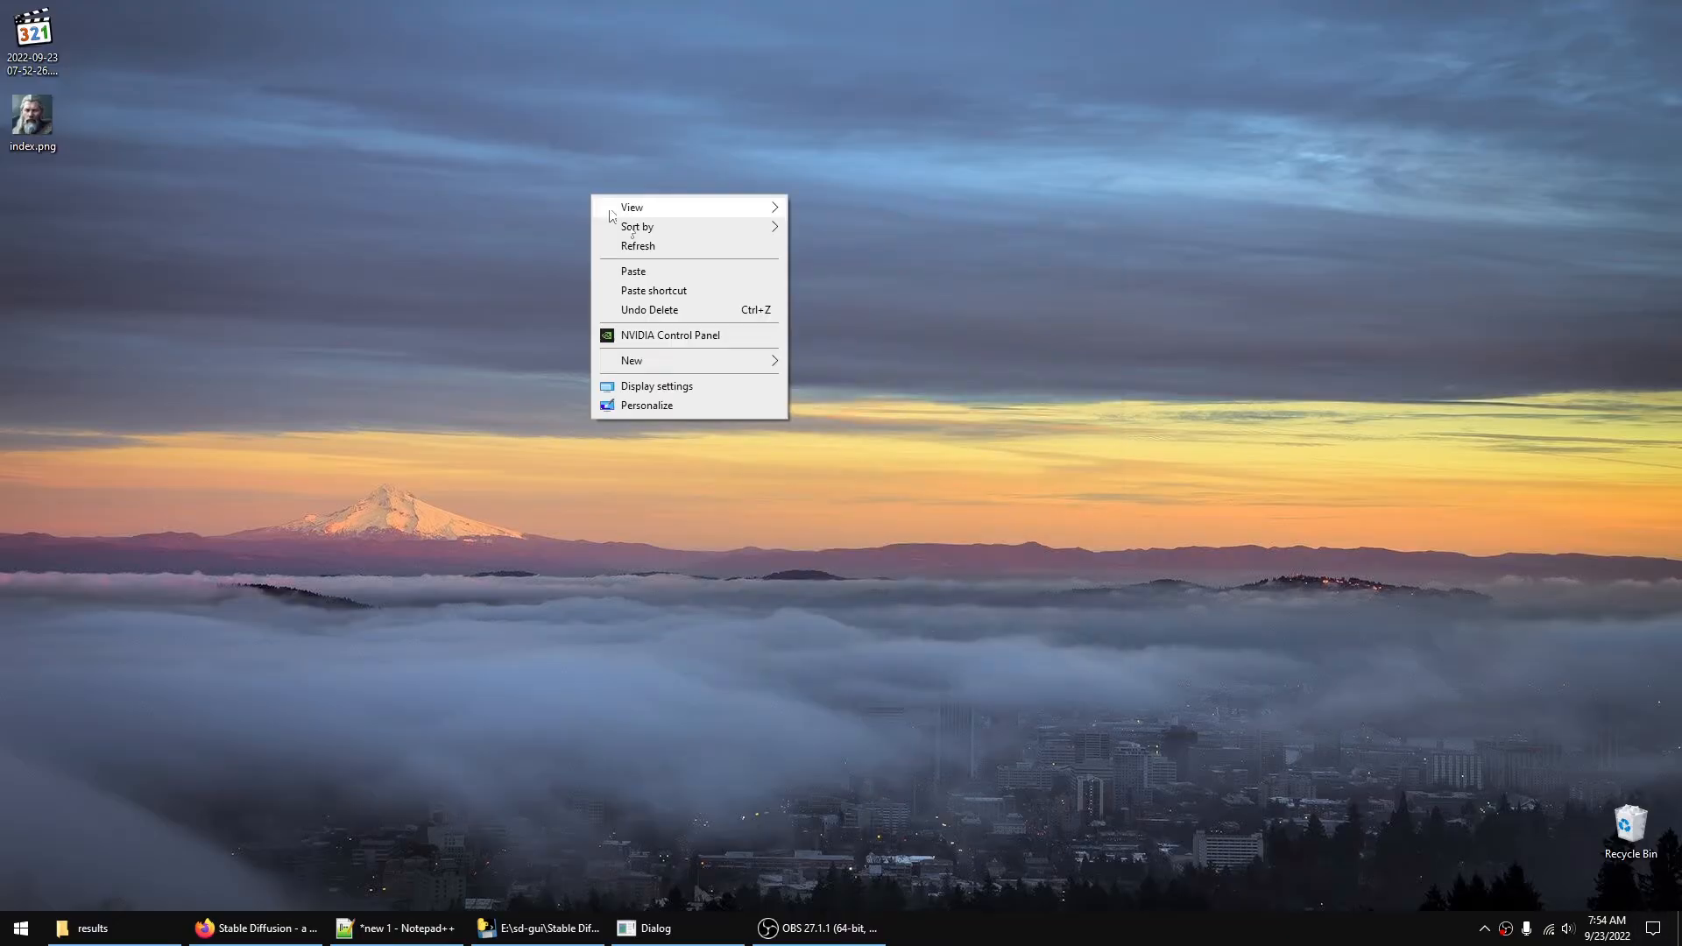
left_click(659, 274)
- Switch to Photopea and create a new 1920 × 1080 pixel project with a white background
left_click(254, 928)
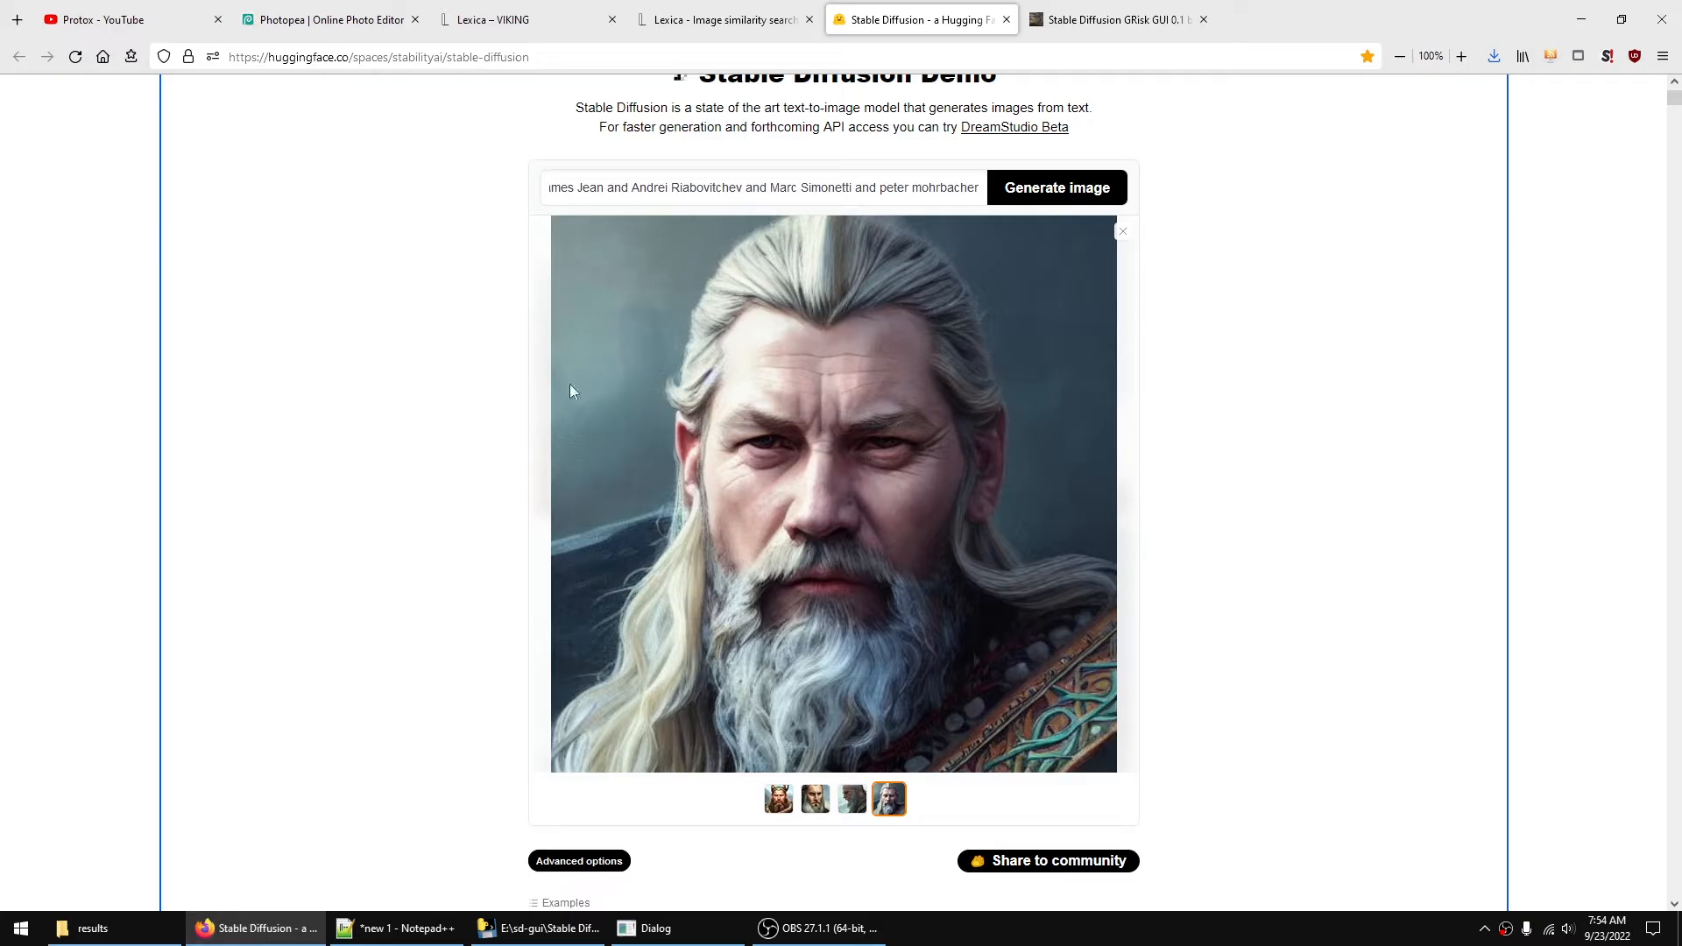
left_click(291, 21)
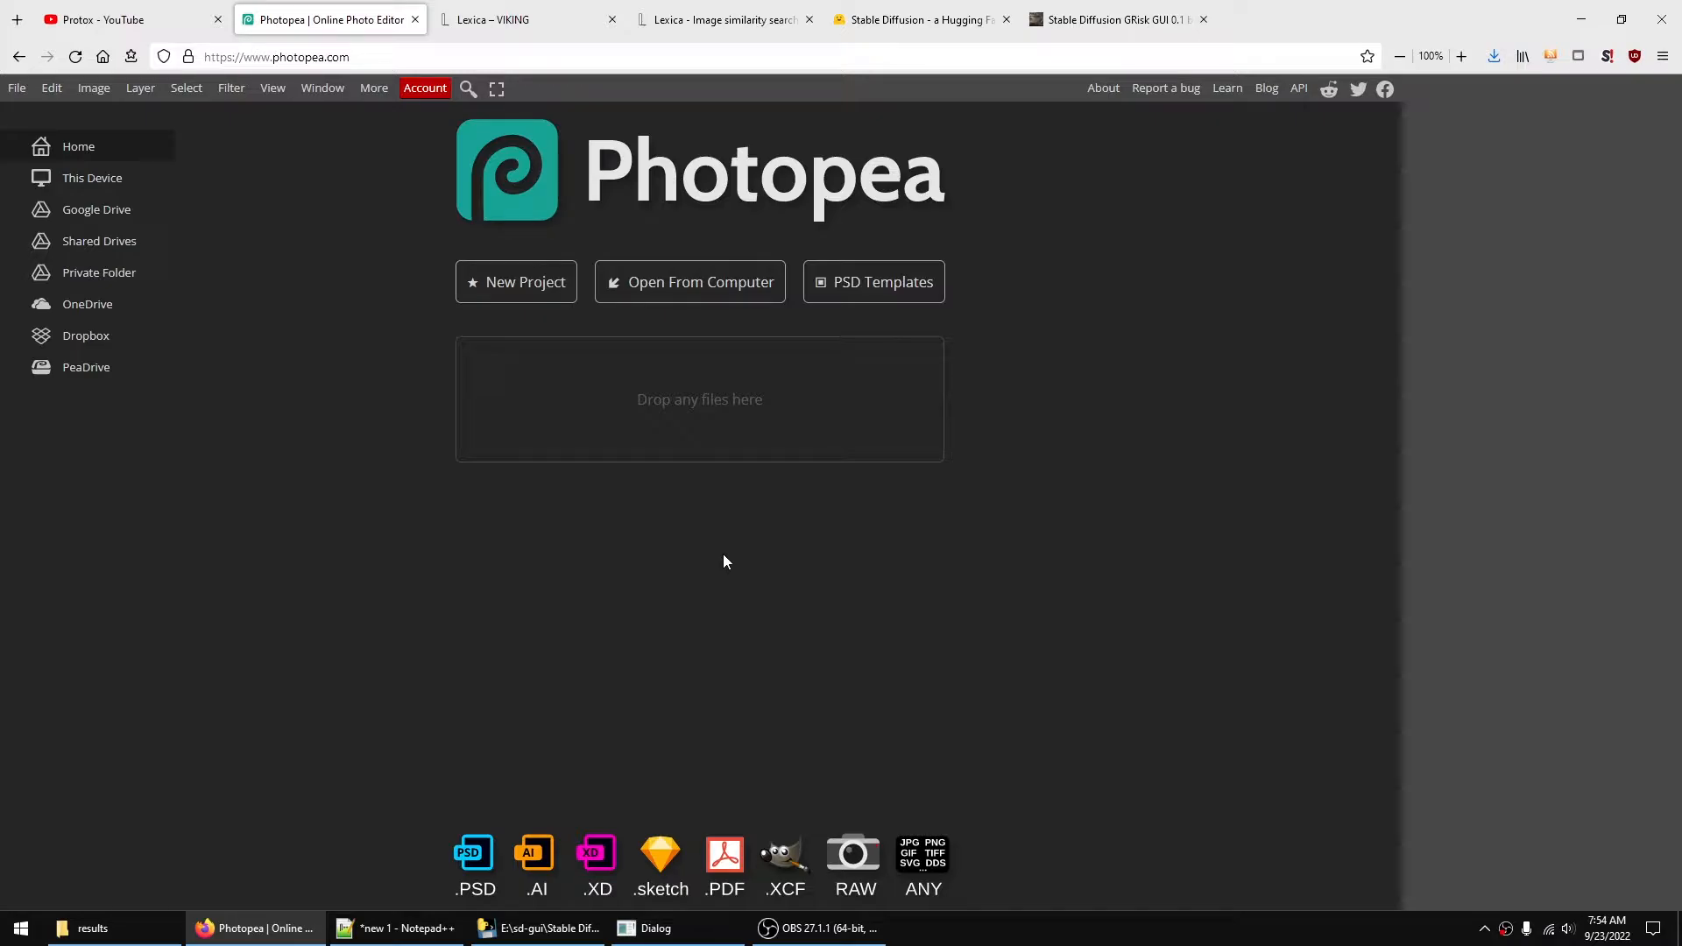
left_click(508, 287)
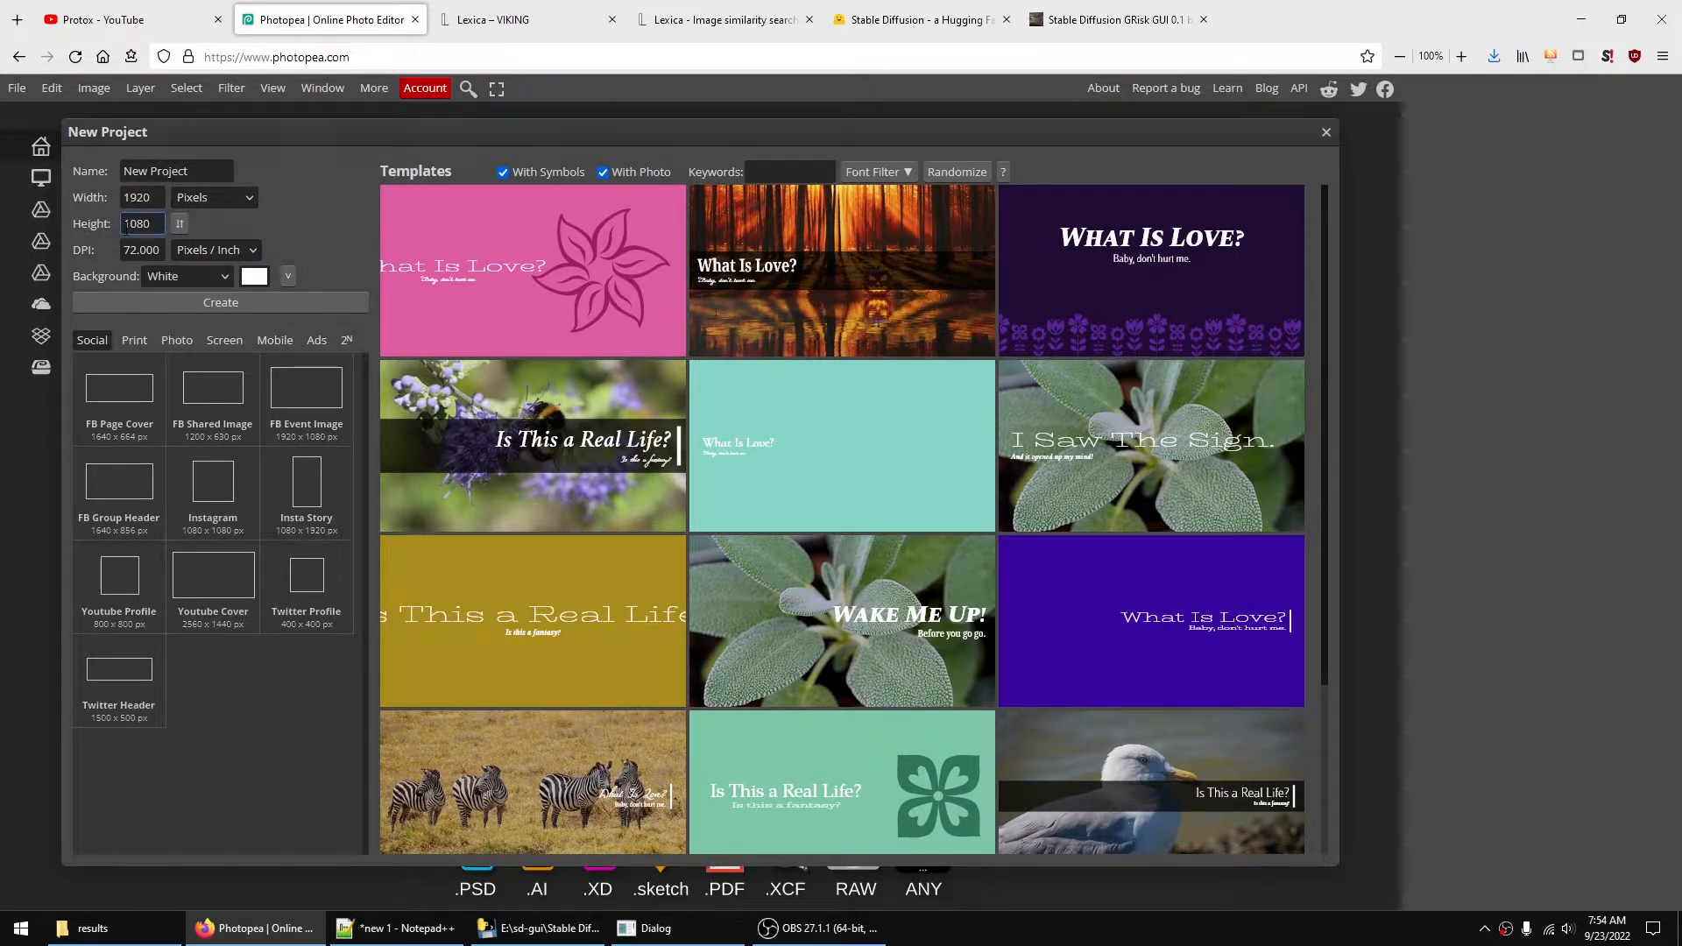
left_click(212, 307)
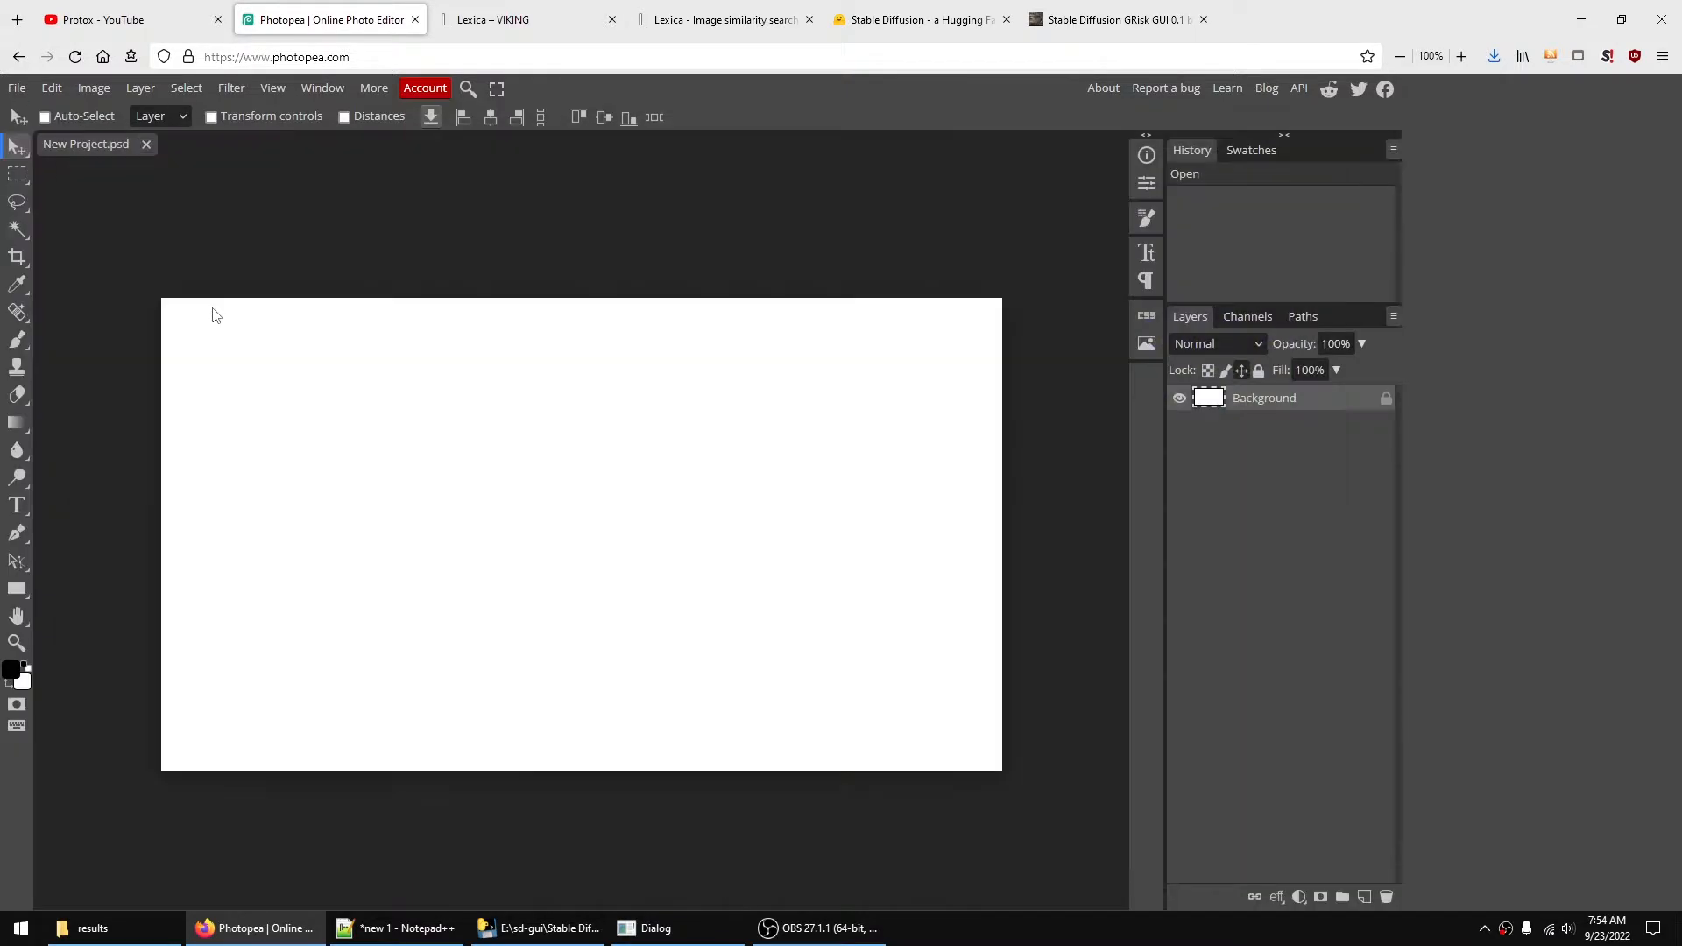
left_click(17, 91)
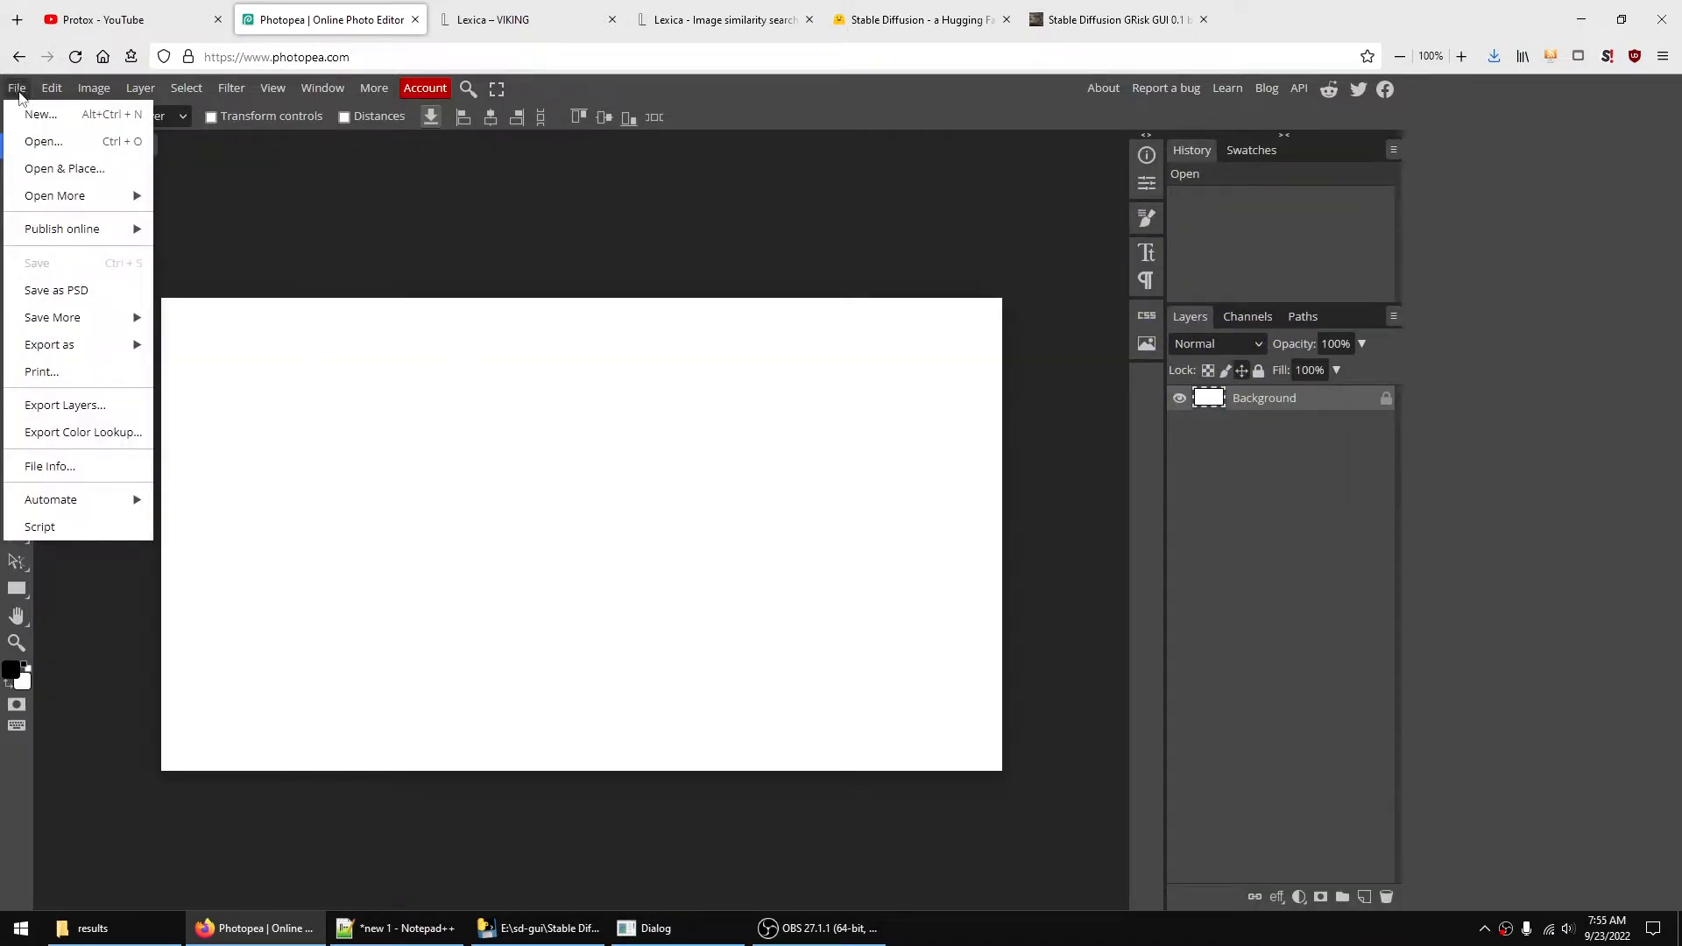
left_click(44, 142)
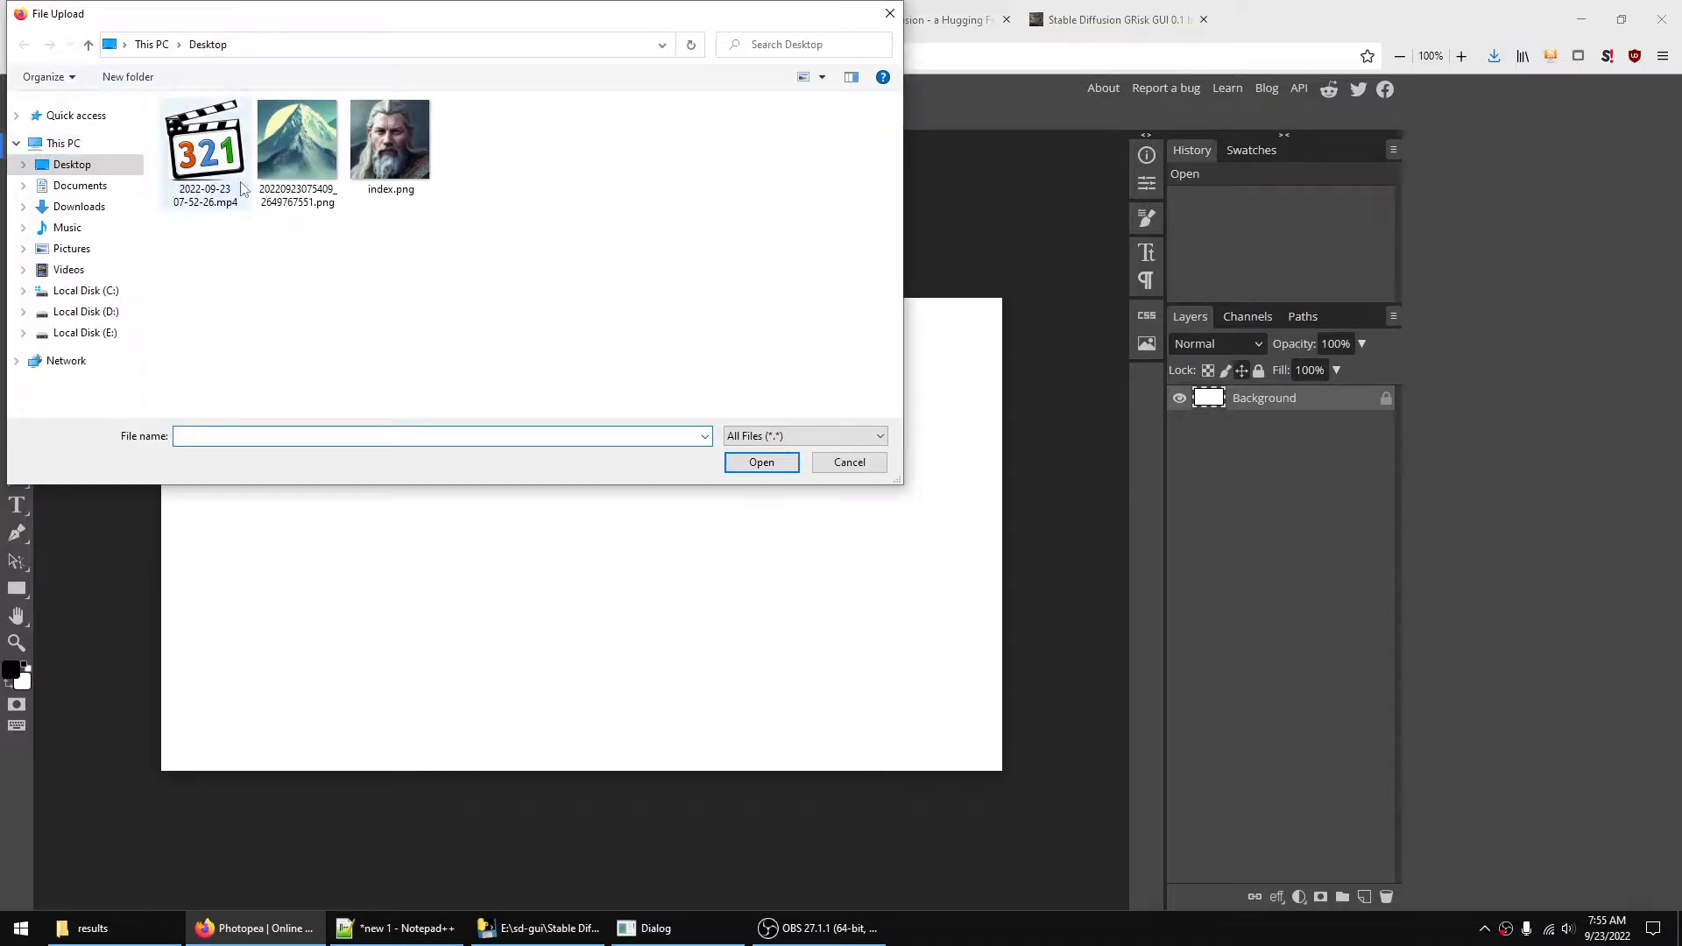
left_click(272, 169)
double_click(272, 170)
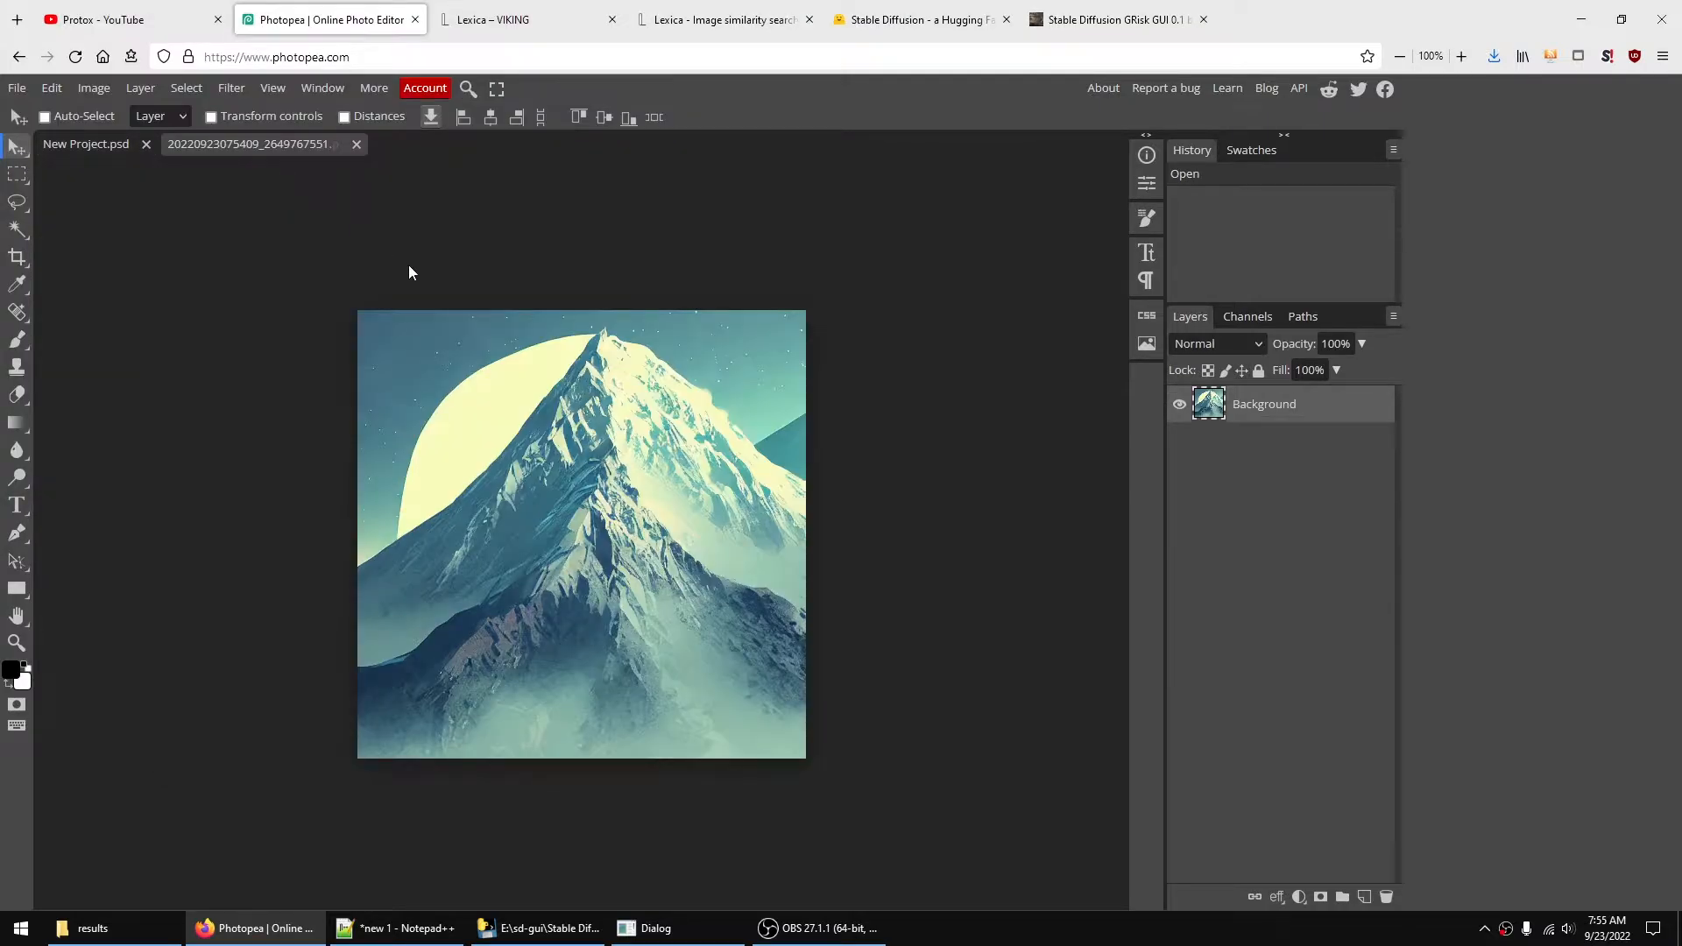
- Open the viking portrait index.png from the Desktop
left_click(17, 88)
left_click(44, 142)
left_click(366, 160)
double_click(366, 160)
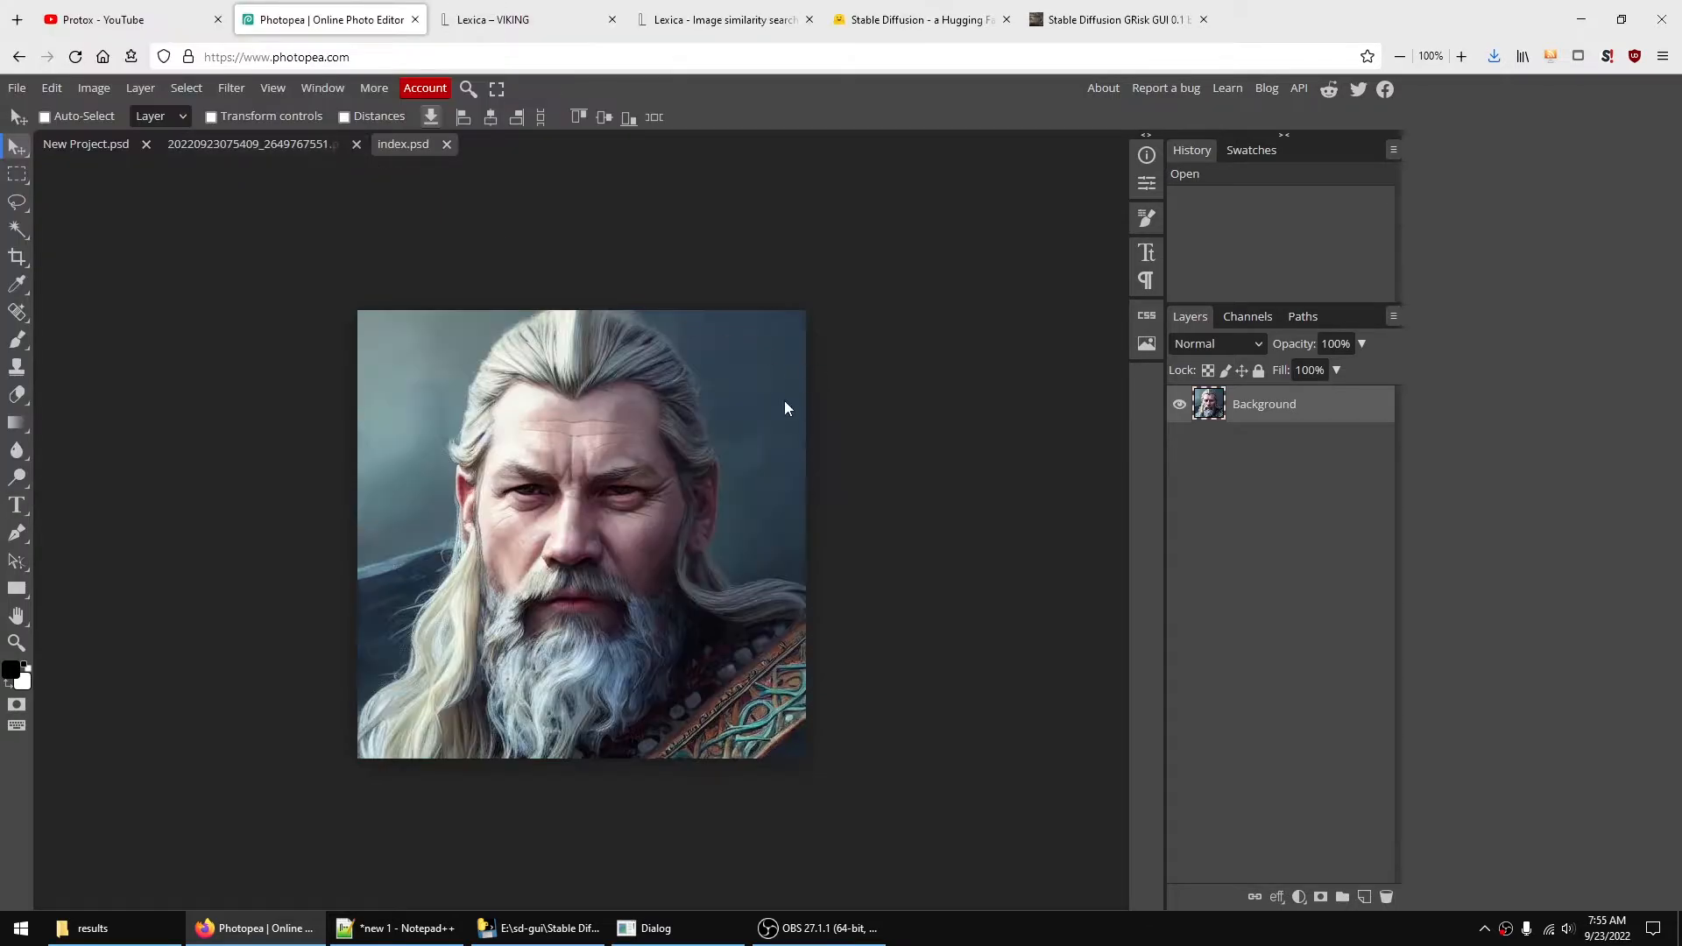
- Copy the entire viking portrait and paste it into New Project.psd as a new layer
left_click(188, 87)
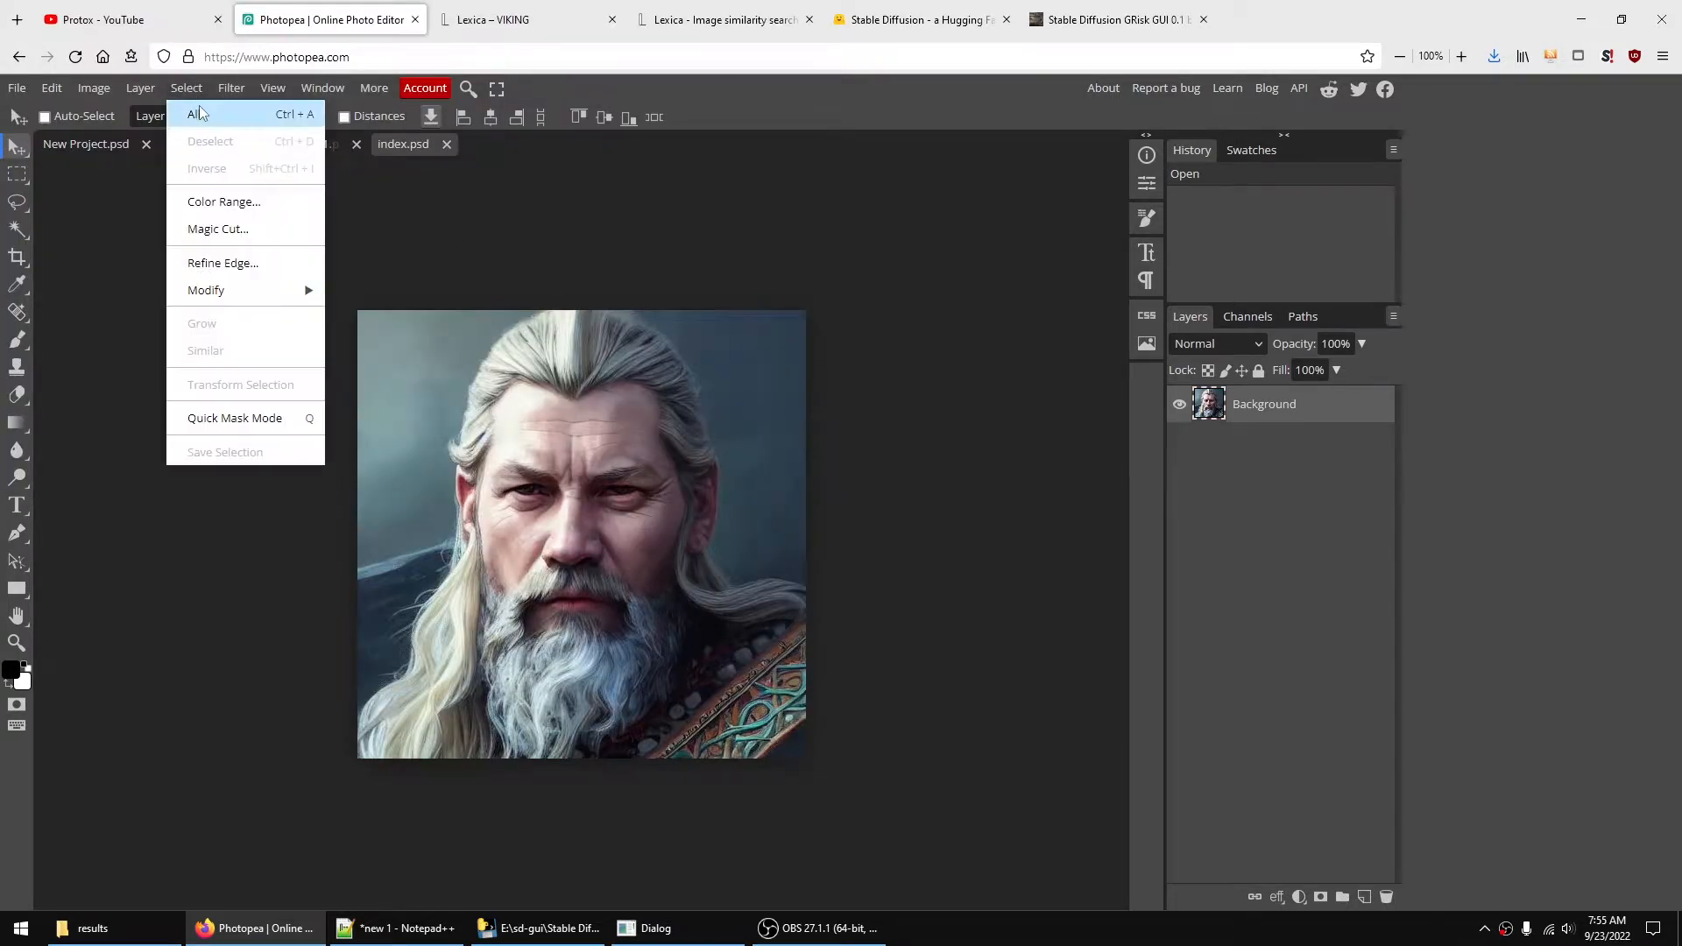
left_click(188, 114)
left_click(52, 87)
left_click(99, 262)
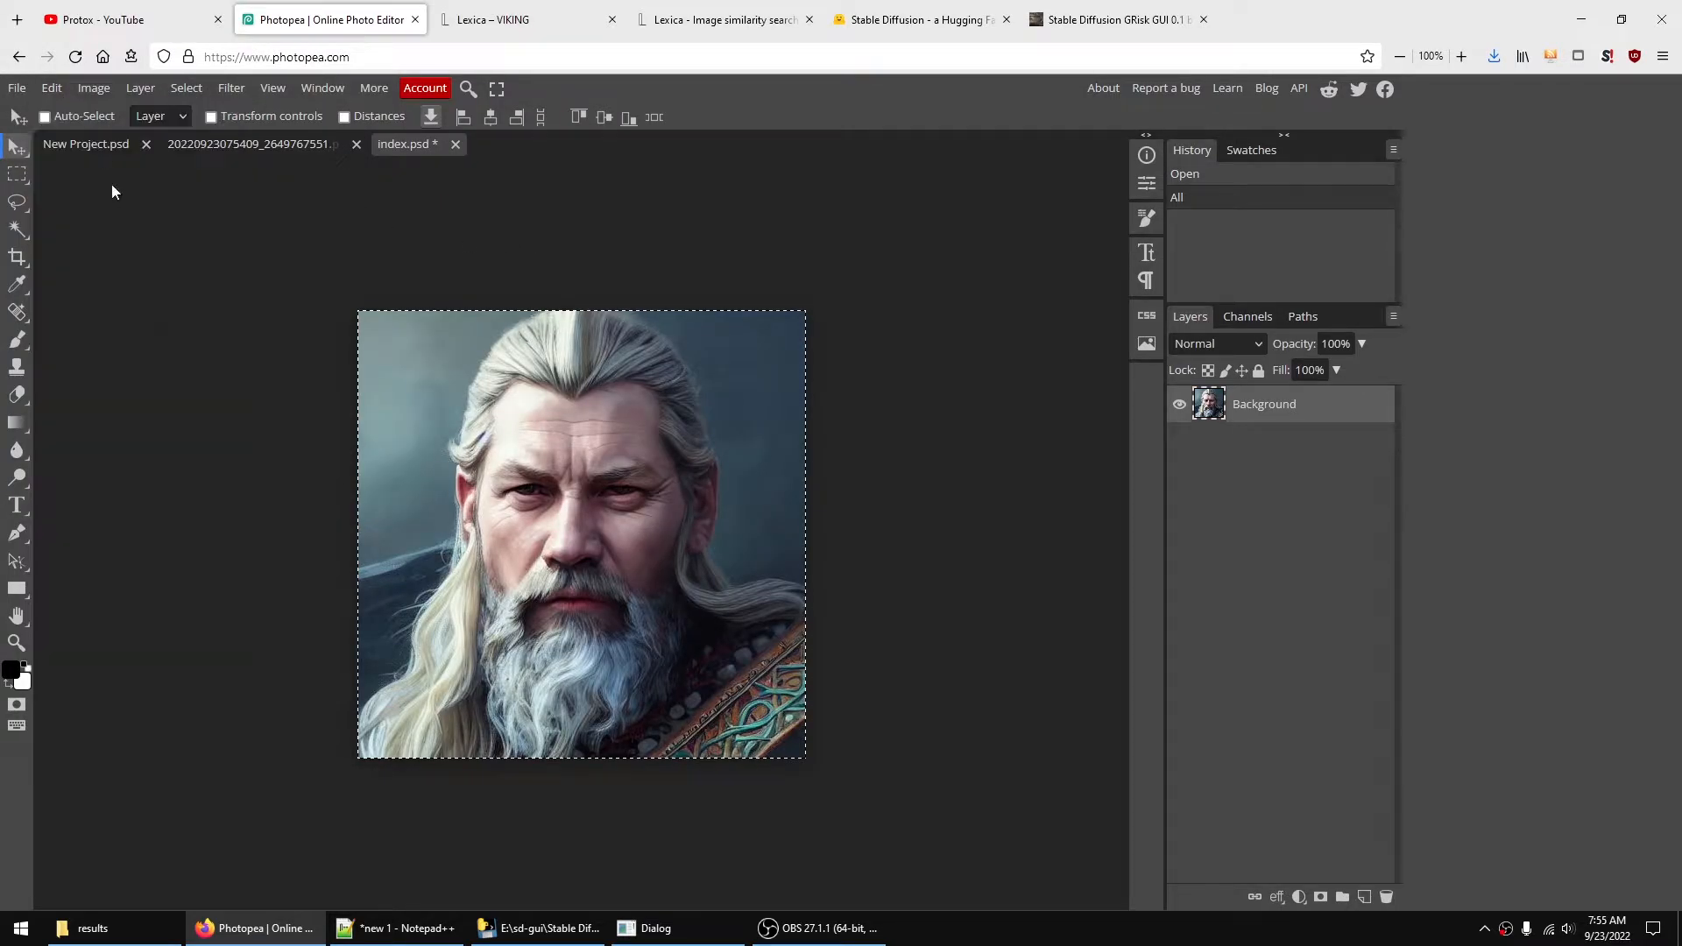
left_click(94, 144)
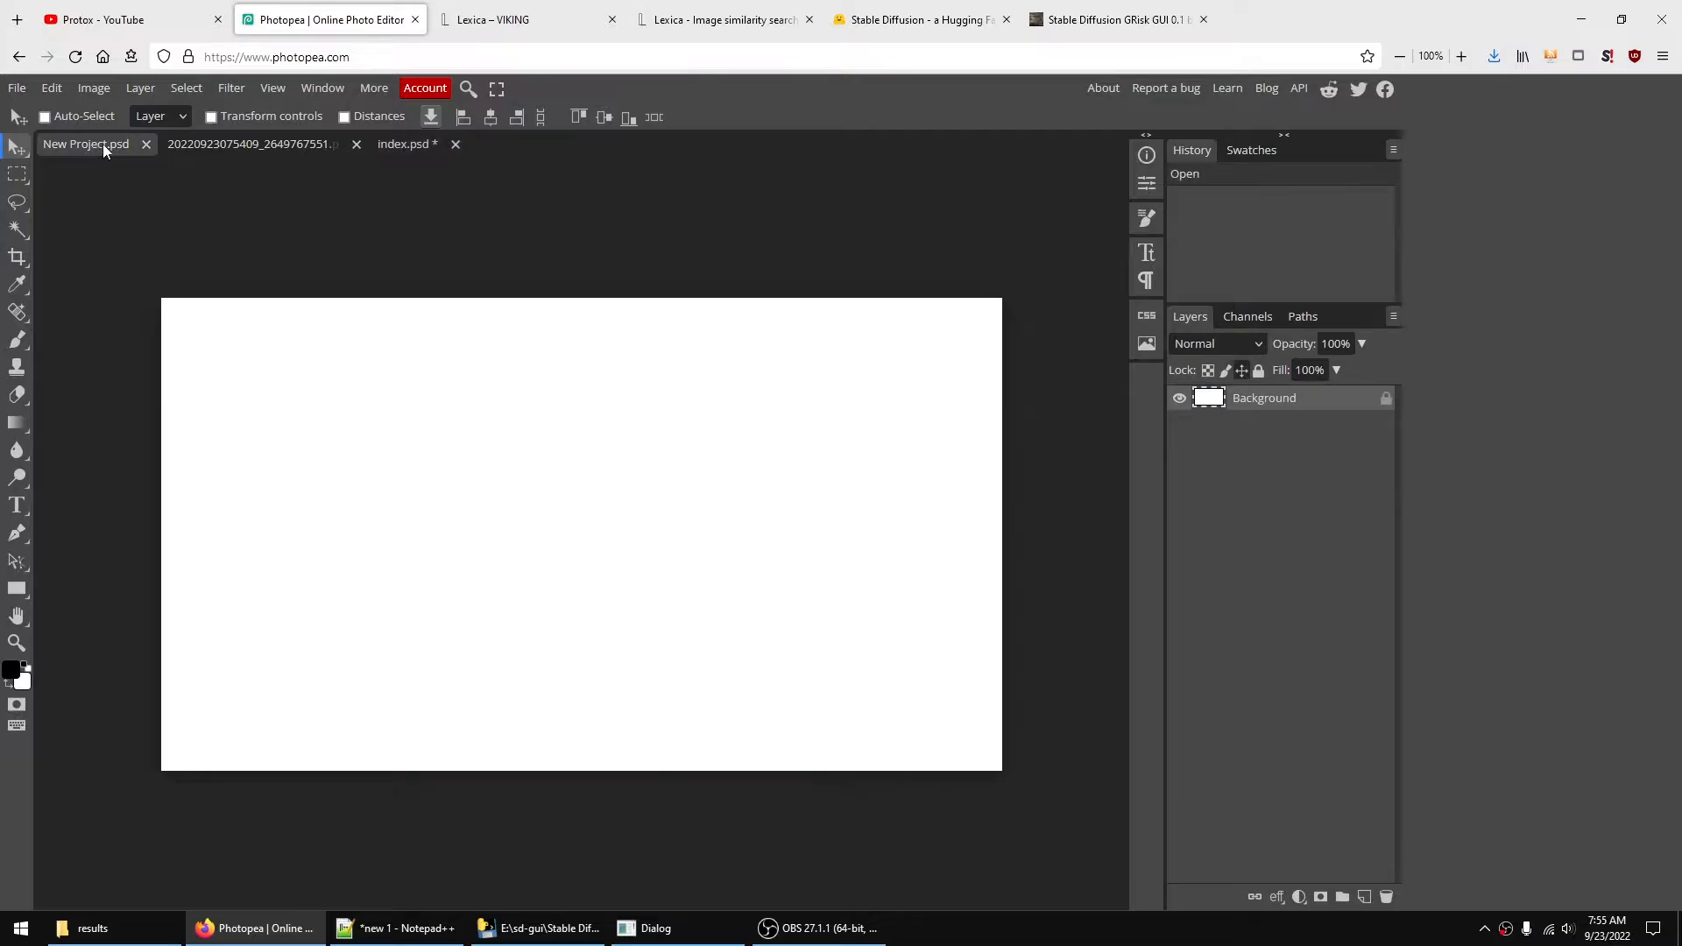
left_click(50, 87)
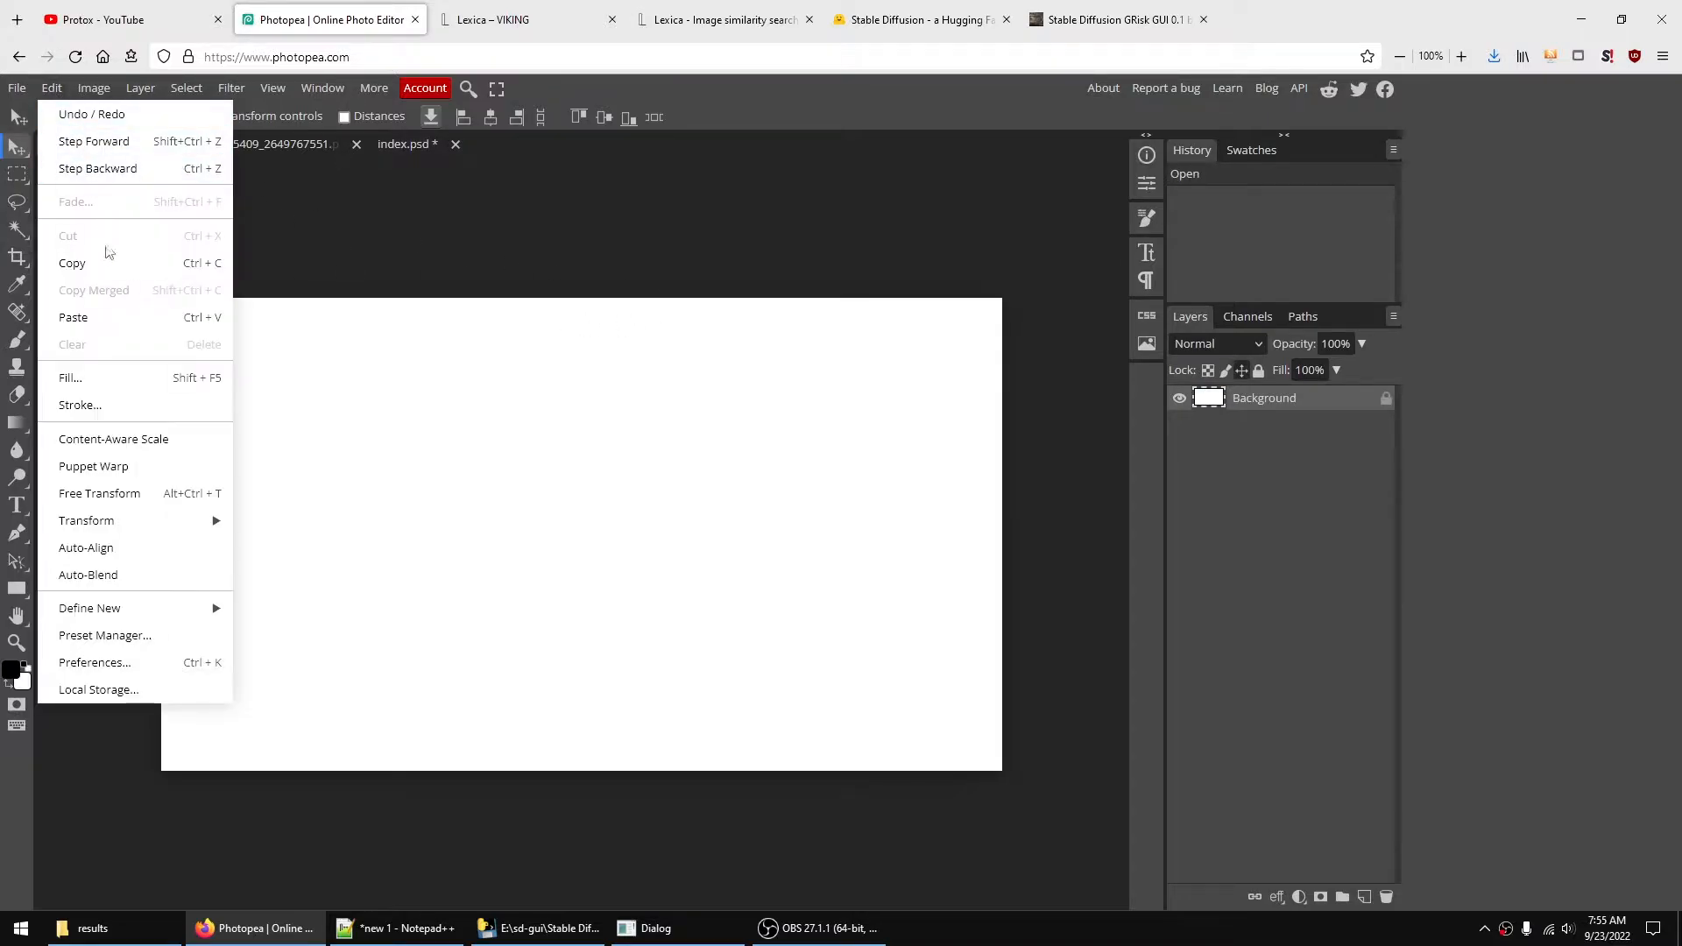
left_click(112, 313)
- Copy the entire mountain image and paste it into New Project.psd above the viking layer
left_click(299, 143)
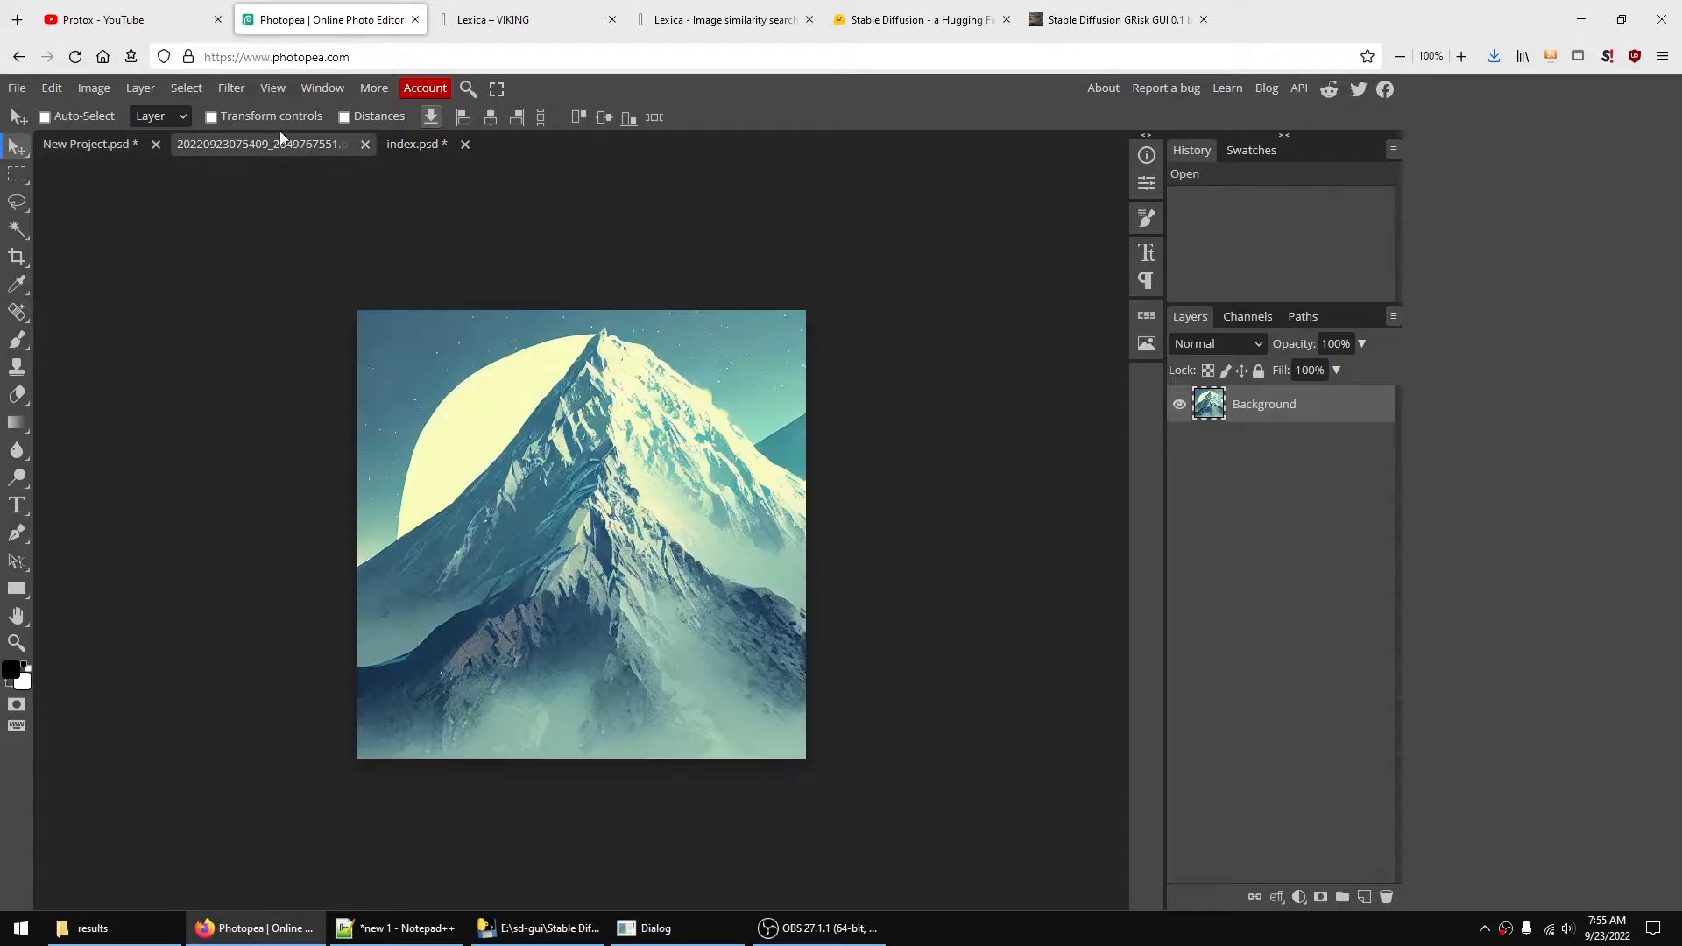
left_click(185, 88)
left_click(188, 114)
left_click(54, 88)
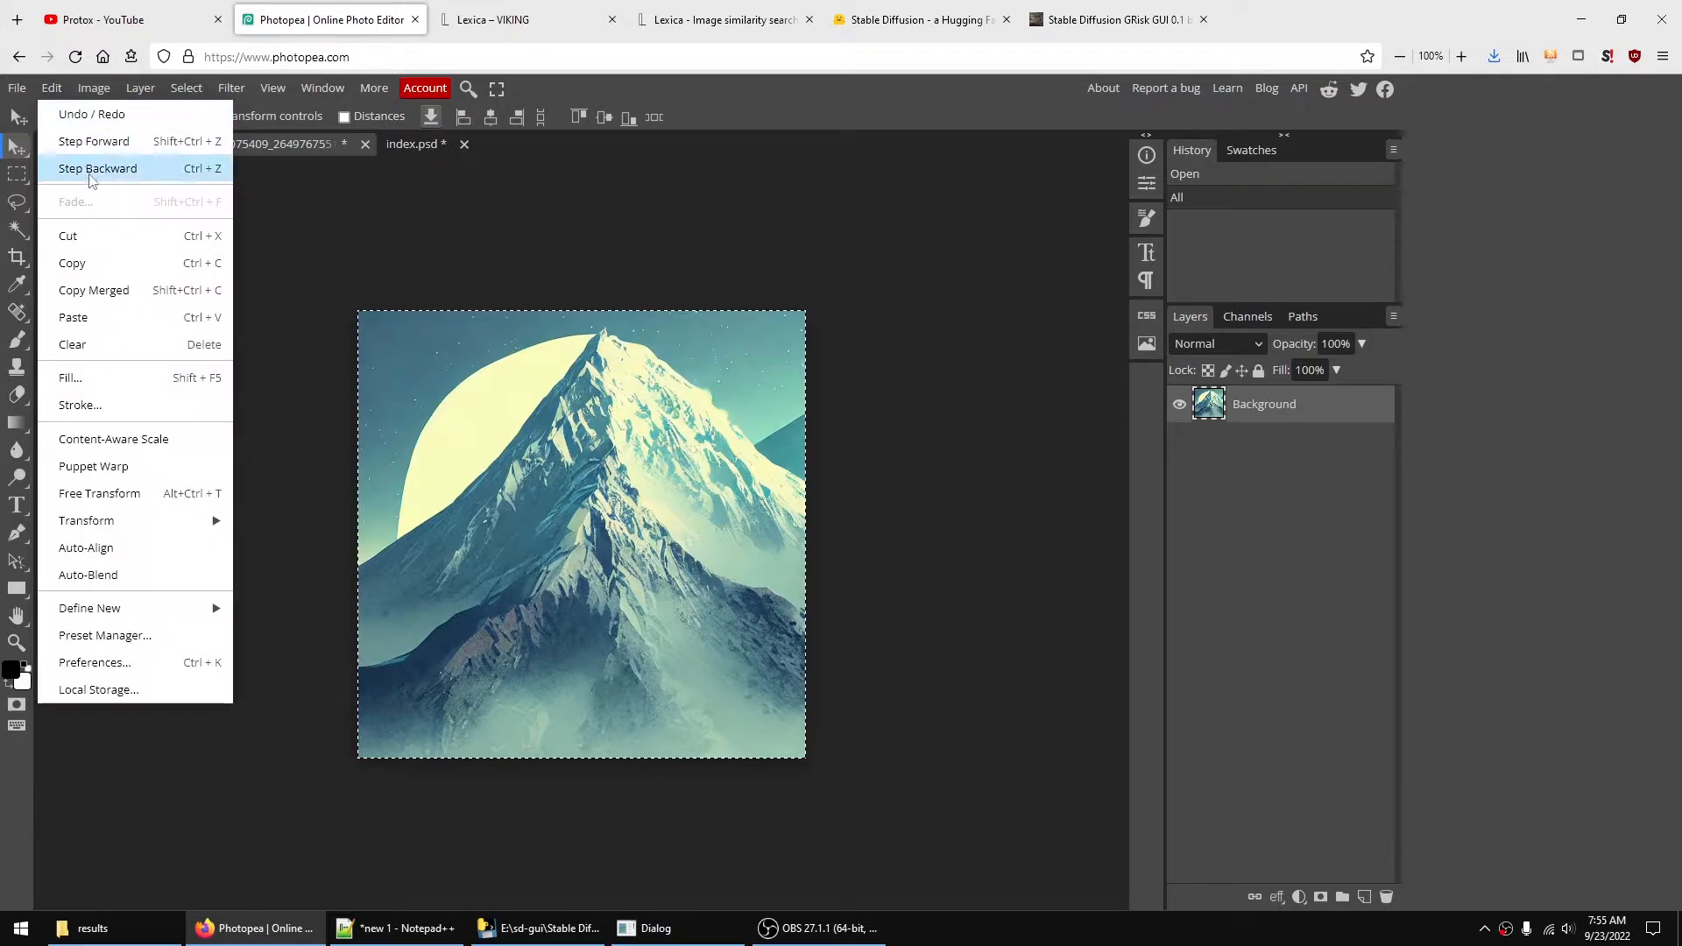
left_click(91, 266)
left_click(72, 148)
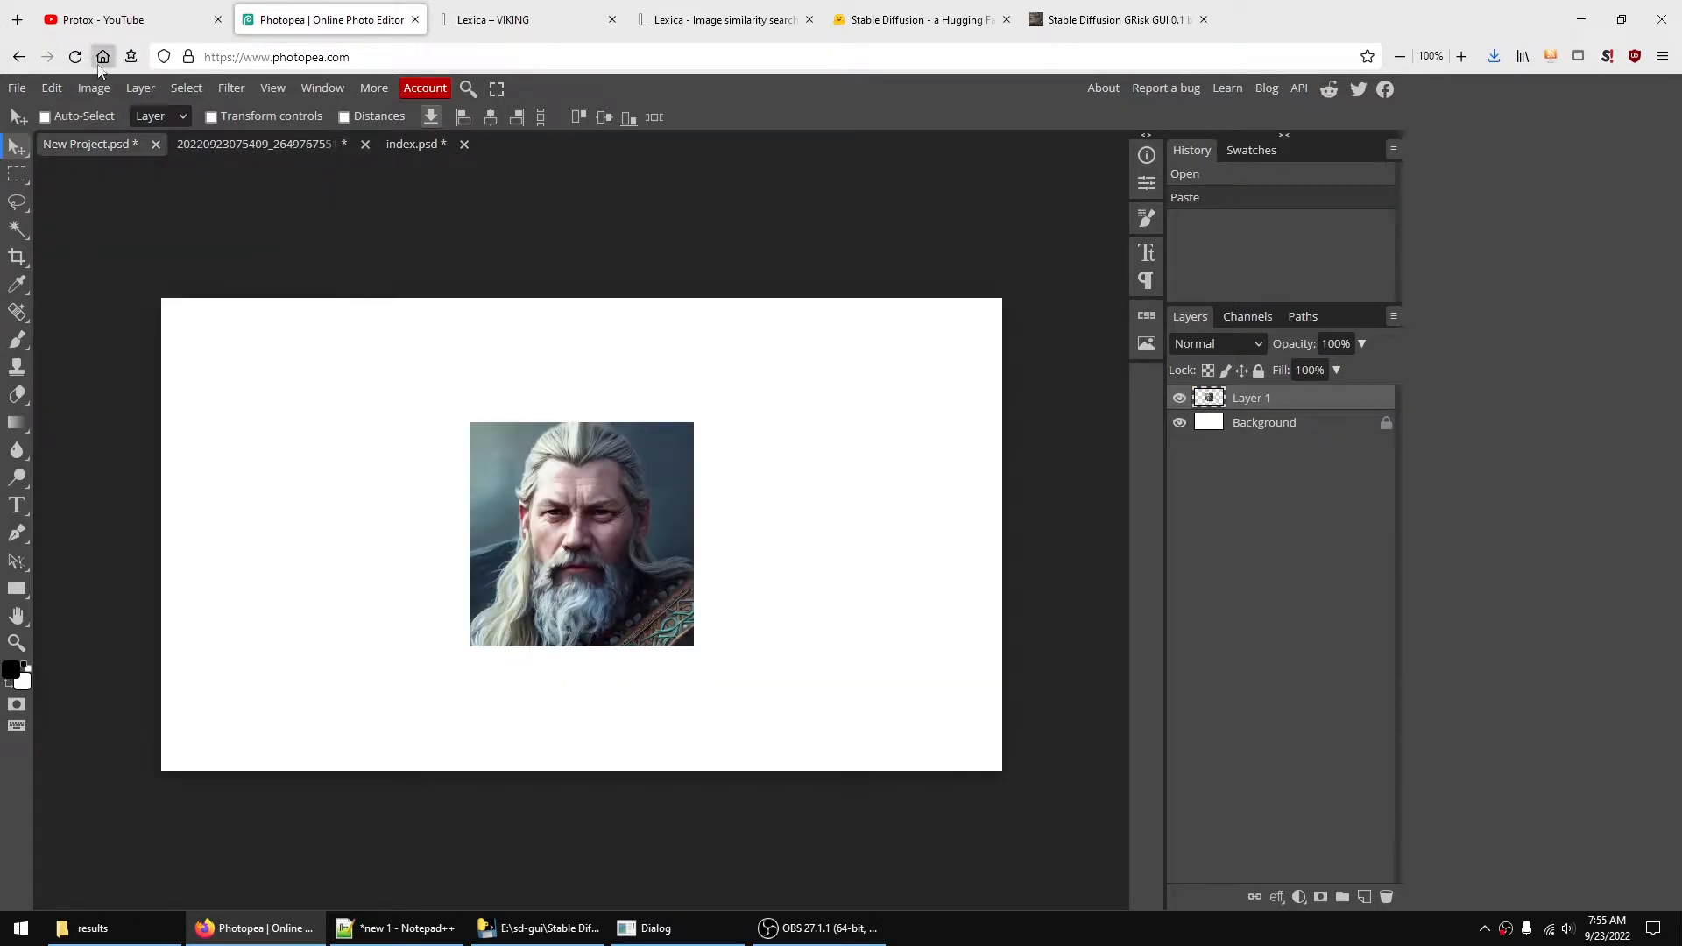
left_click(54, 89)
left_click(73, 317)
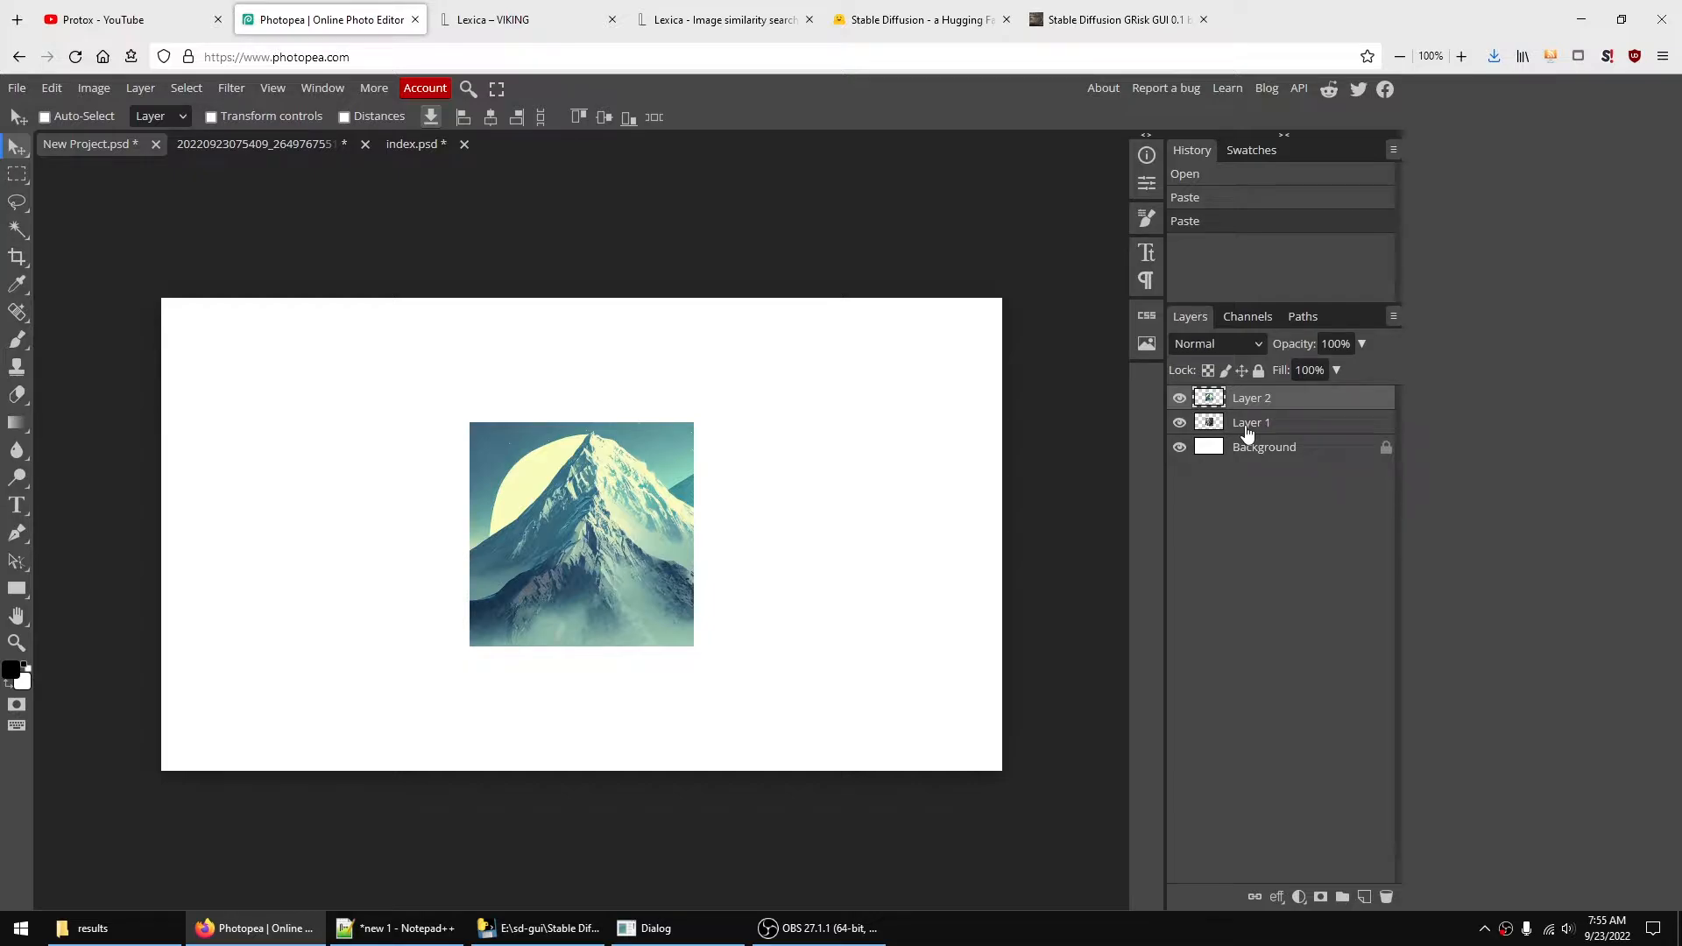
- Hide the mountain layer and move the viking portrait into the upper-left corner of the canvas
left_click(1179, 398)
left_click(1235, 423)
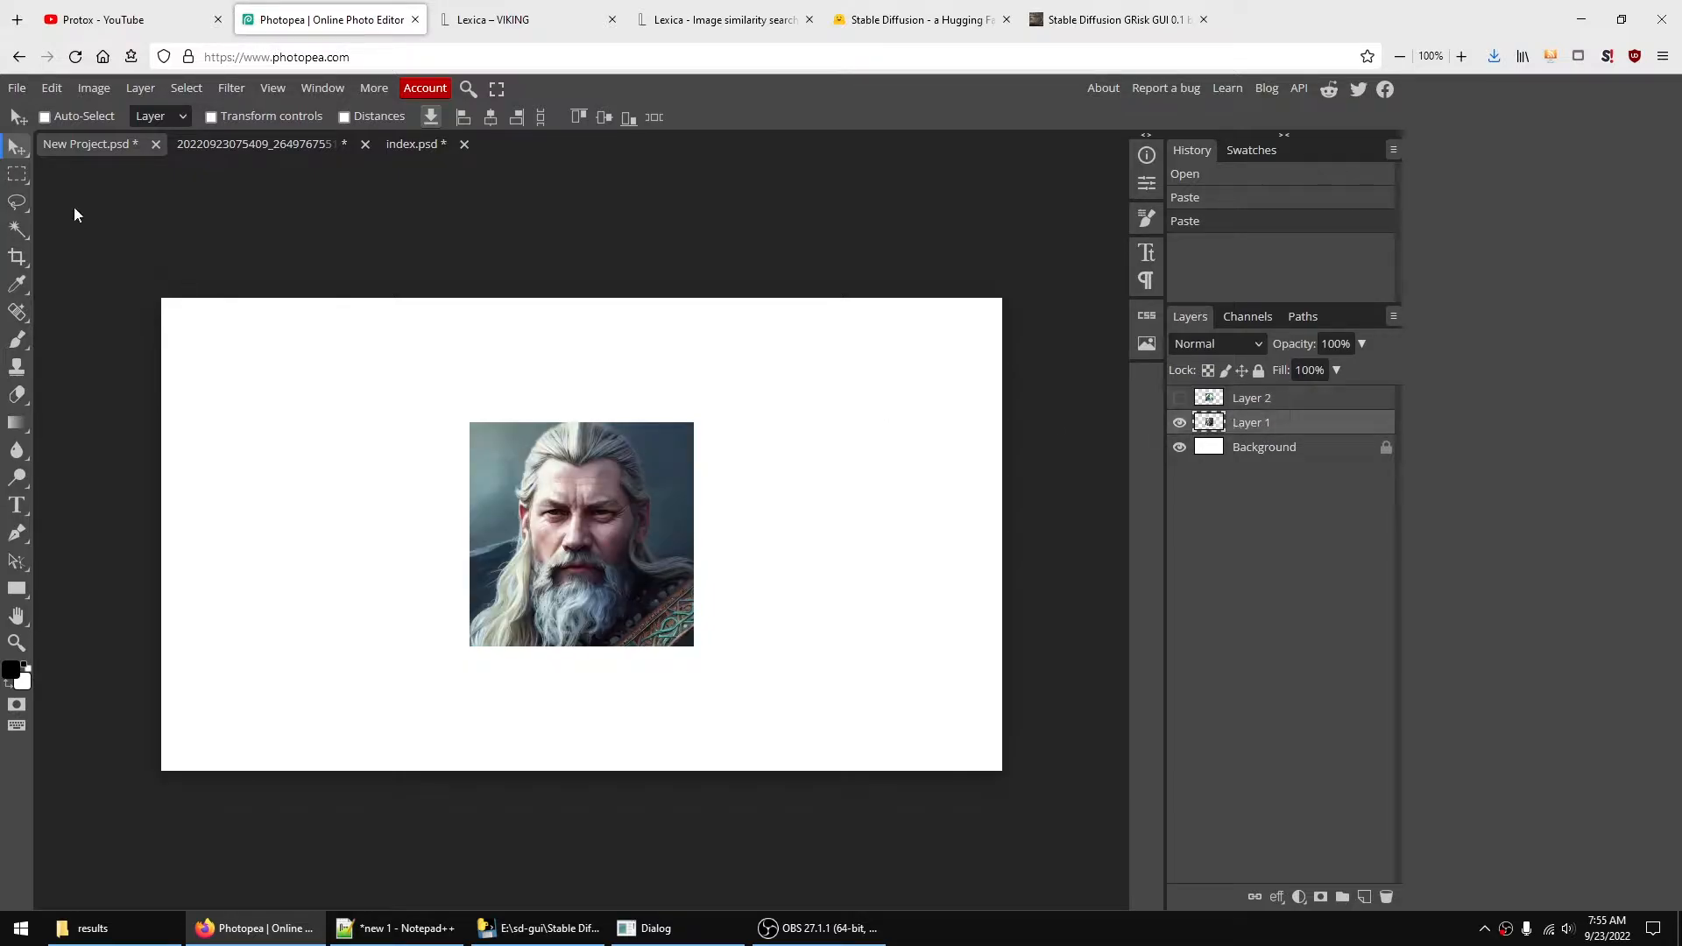
left_click_drag(654, 542, 278, 412)
- Enlarge the viking portrait with Free Transform to 210.55% and then slightly more, so it fills the canvas height
left_click(52, 88)
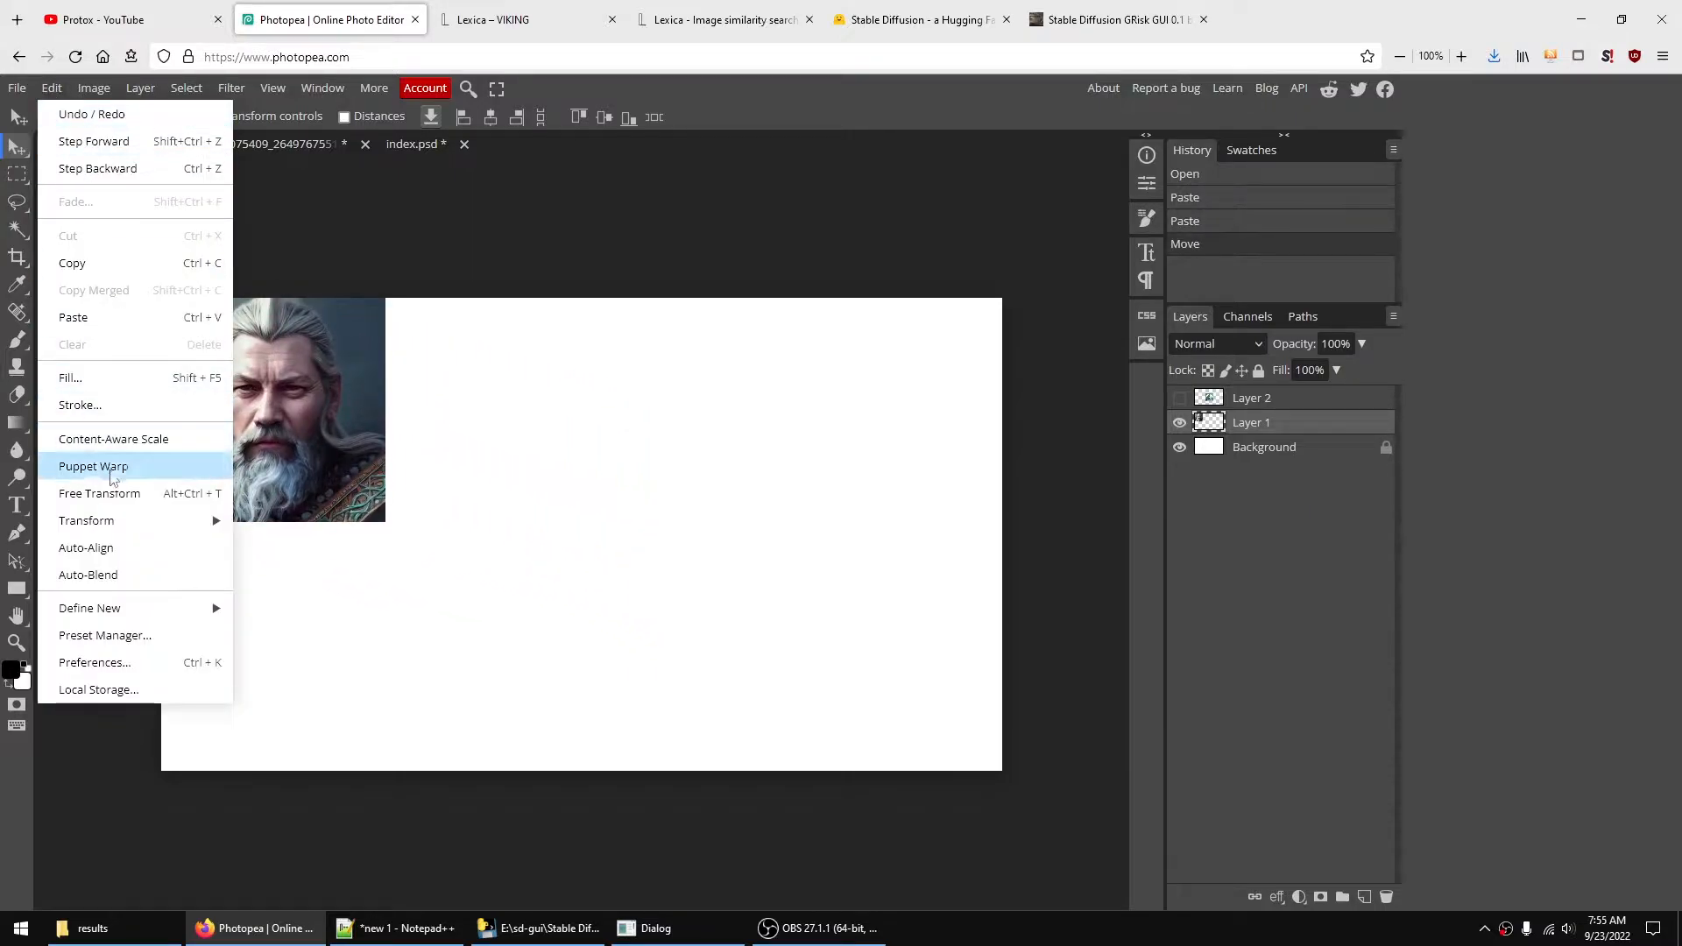
left_click(79, 488)
left_click_drag(386, 522, 633, 748)
key("m")
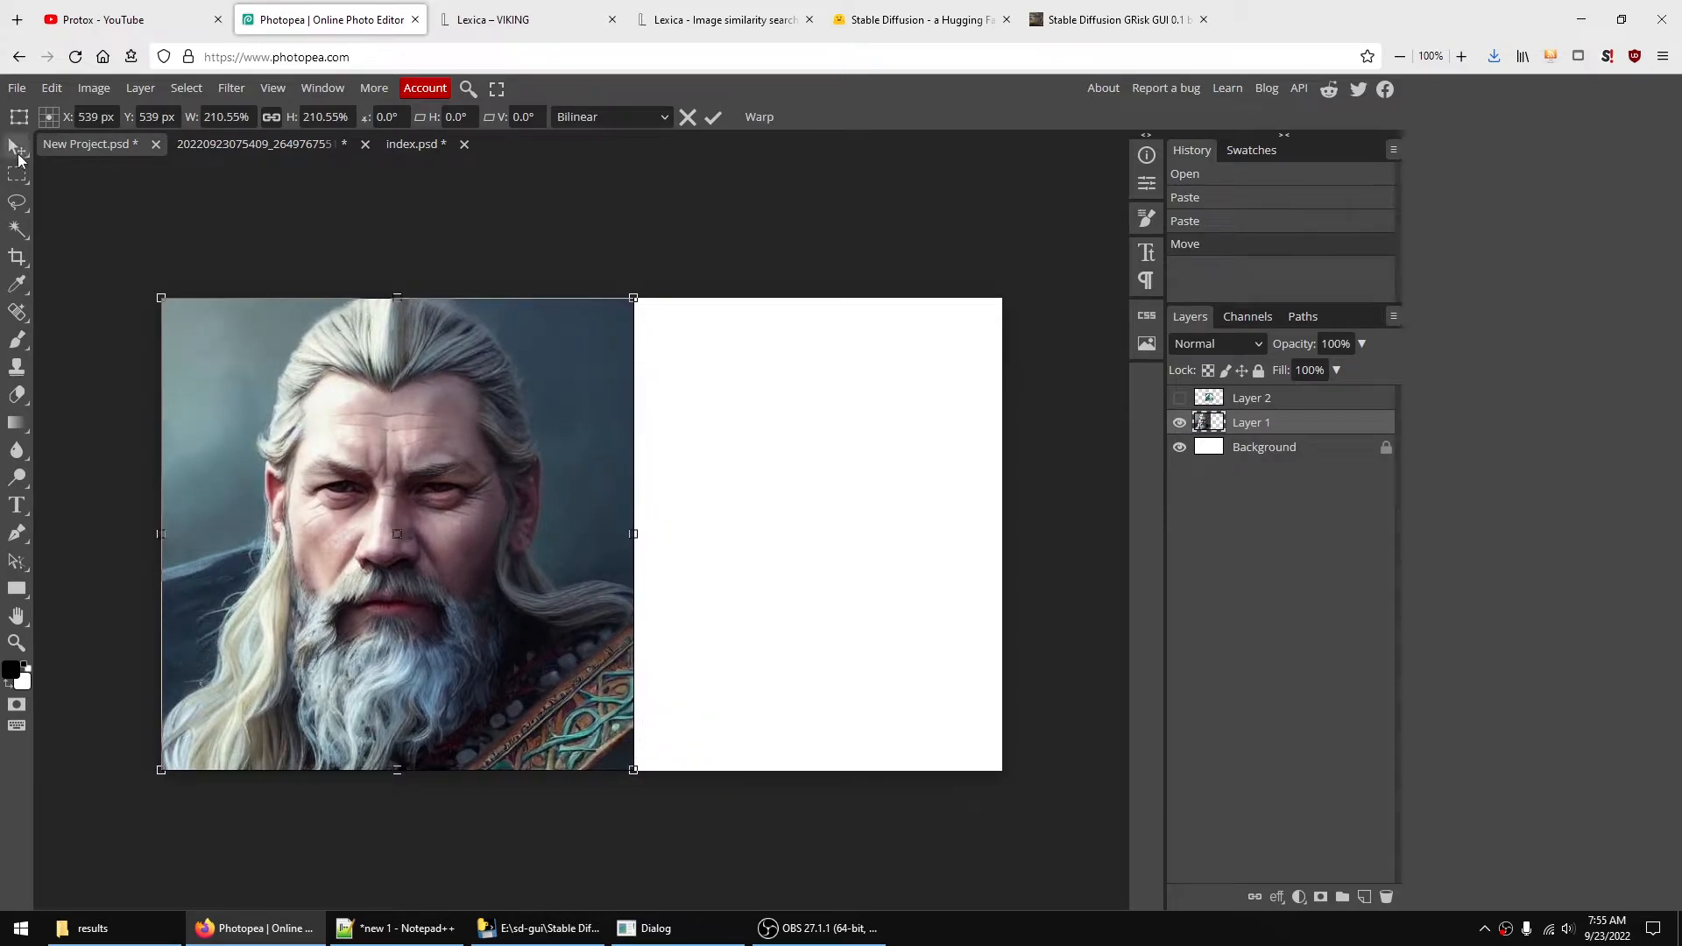
left_click(825, 437)
left_click(52, 88)
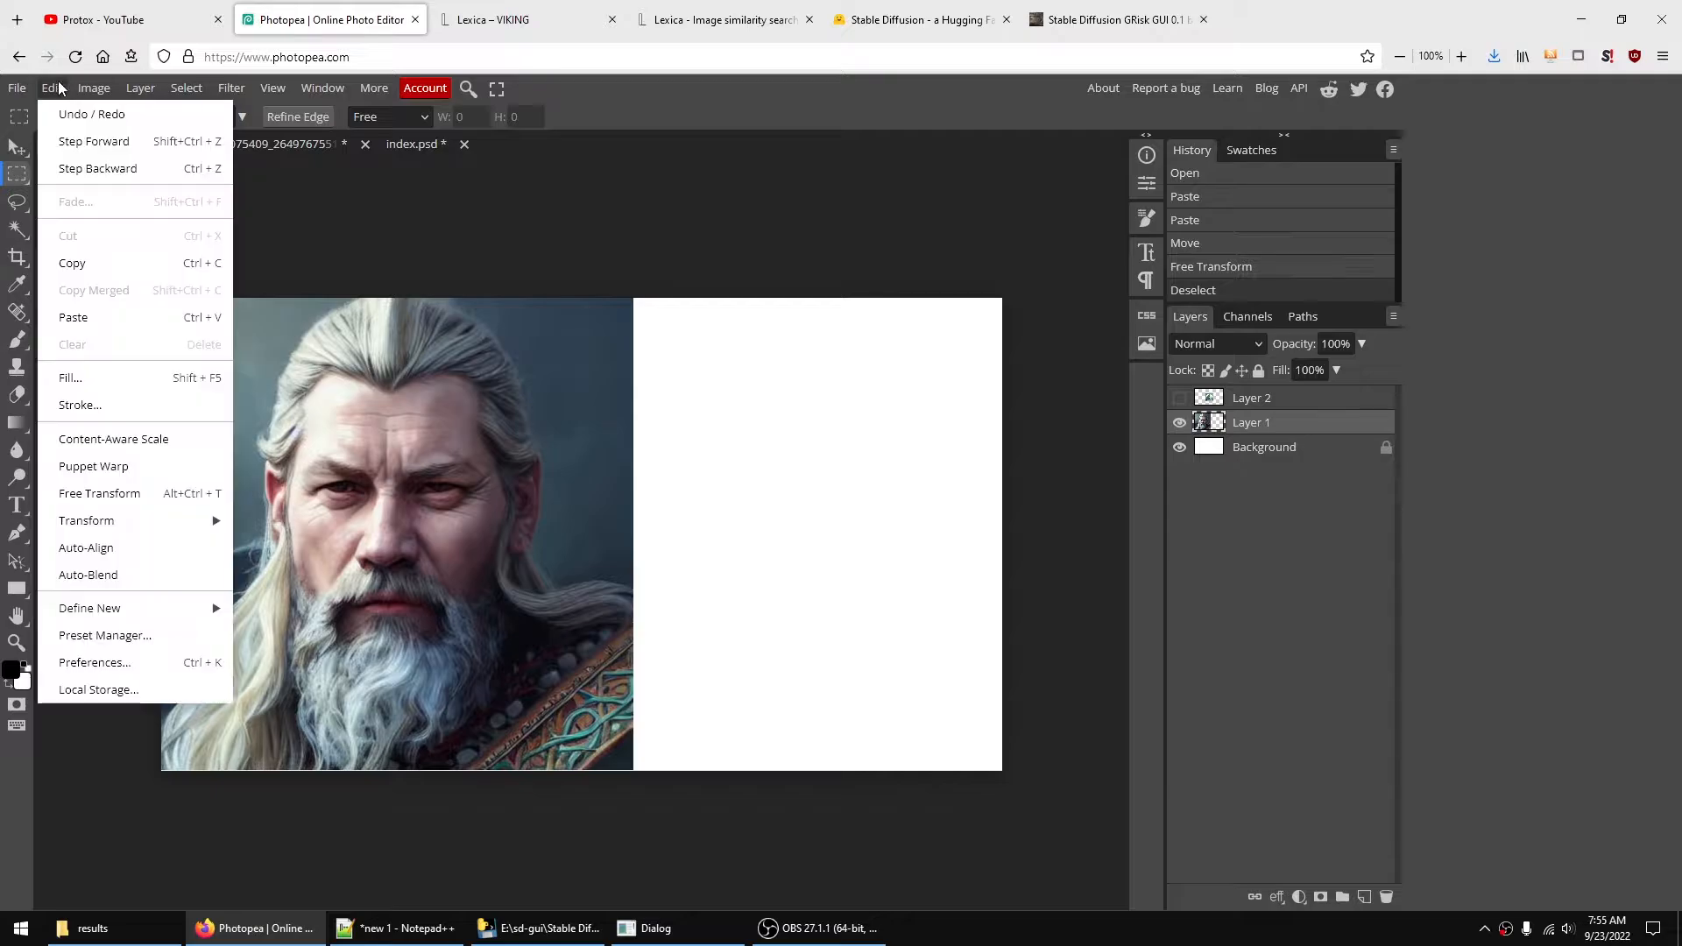
left_click(123, 494)
left_click_drag(632, 771, 642, 786)
- Show the mountain layer with the viking layer hidden and move the mountain to the right half of the canvas
left_click(1248, 401)
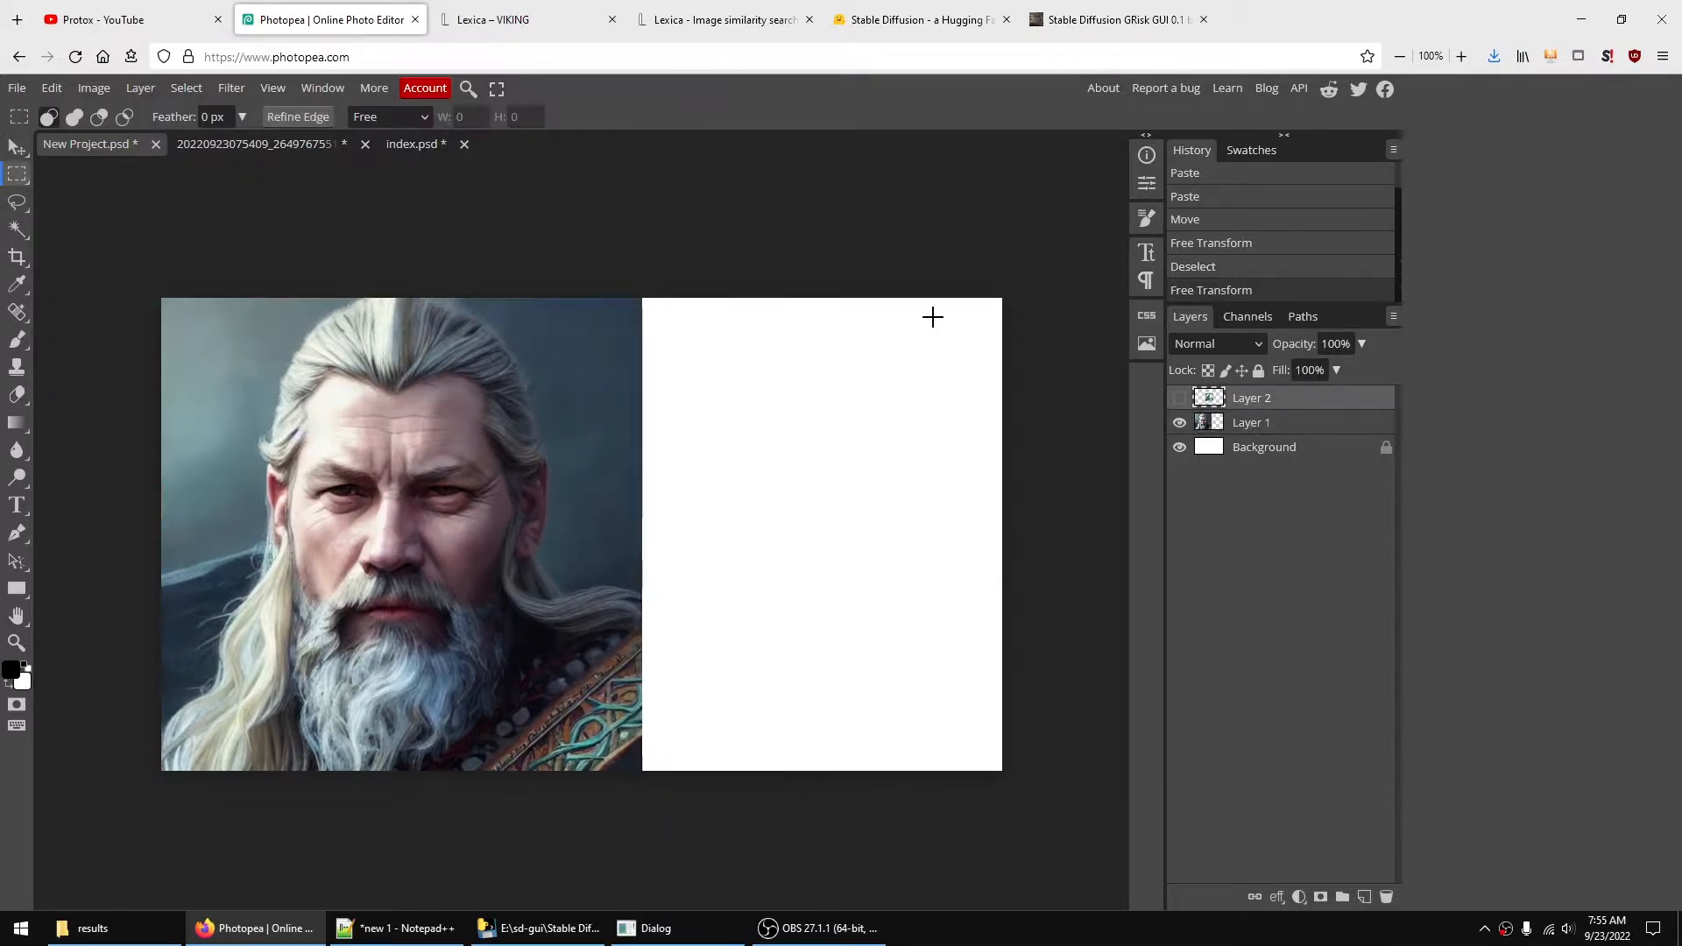
left_click(52, 88)
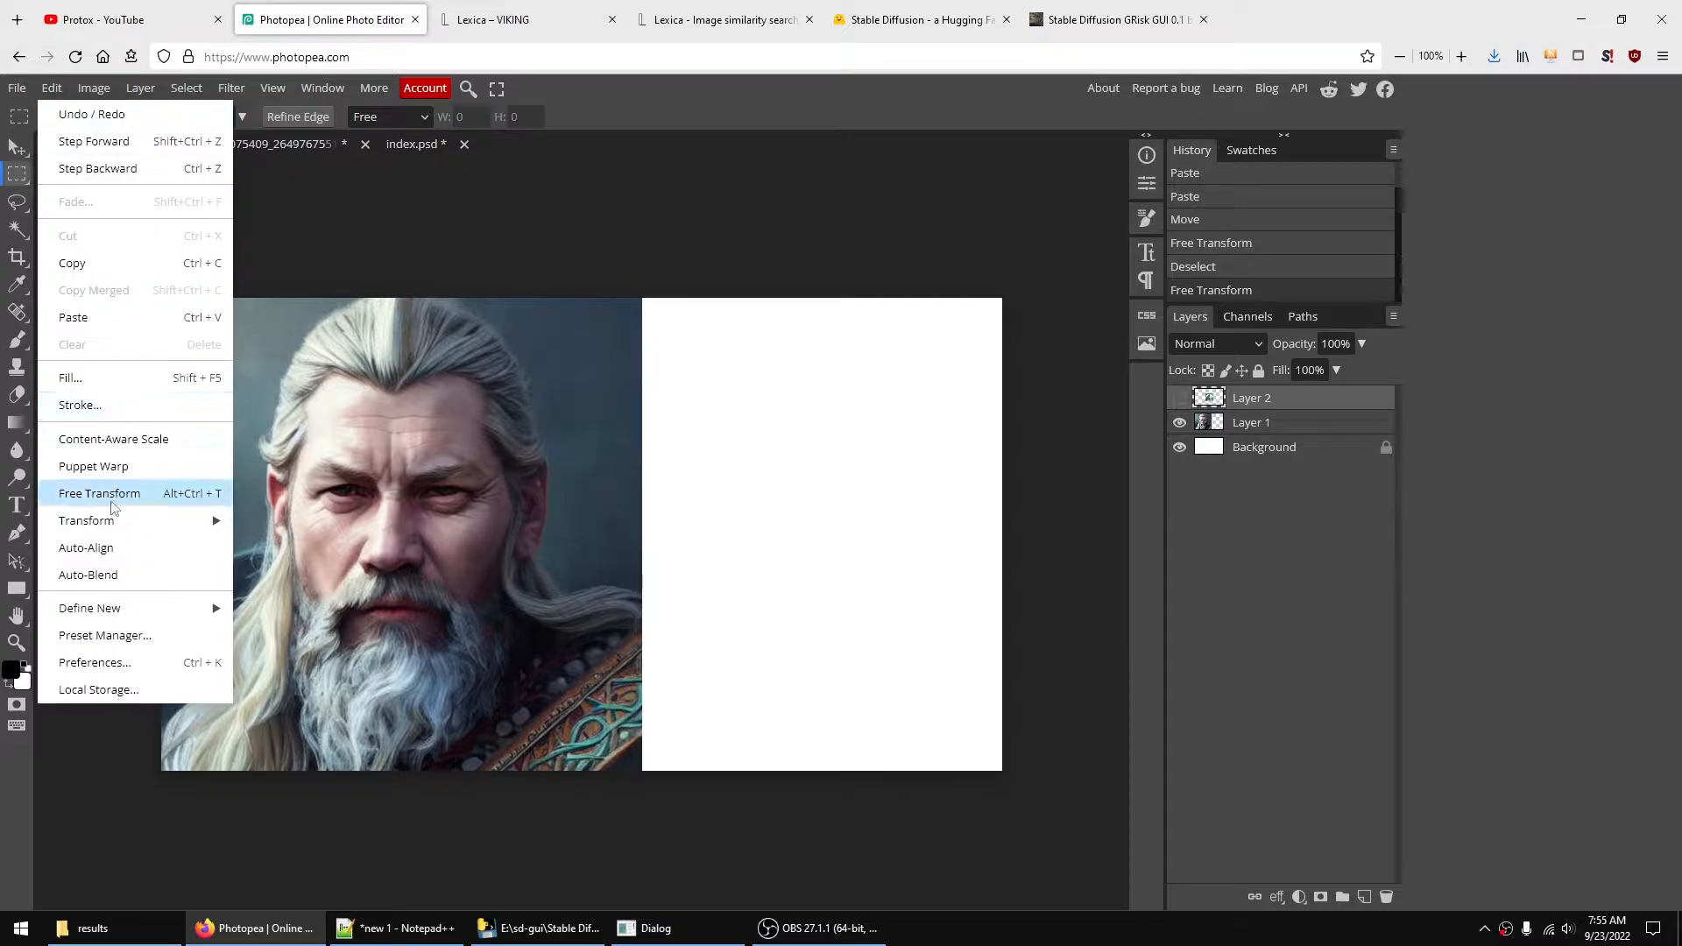
left_click(16, 146)
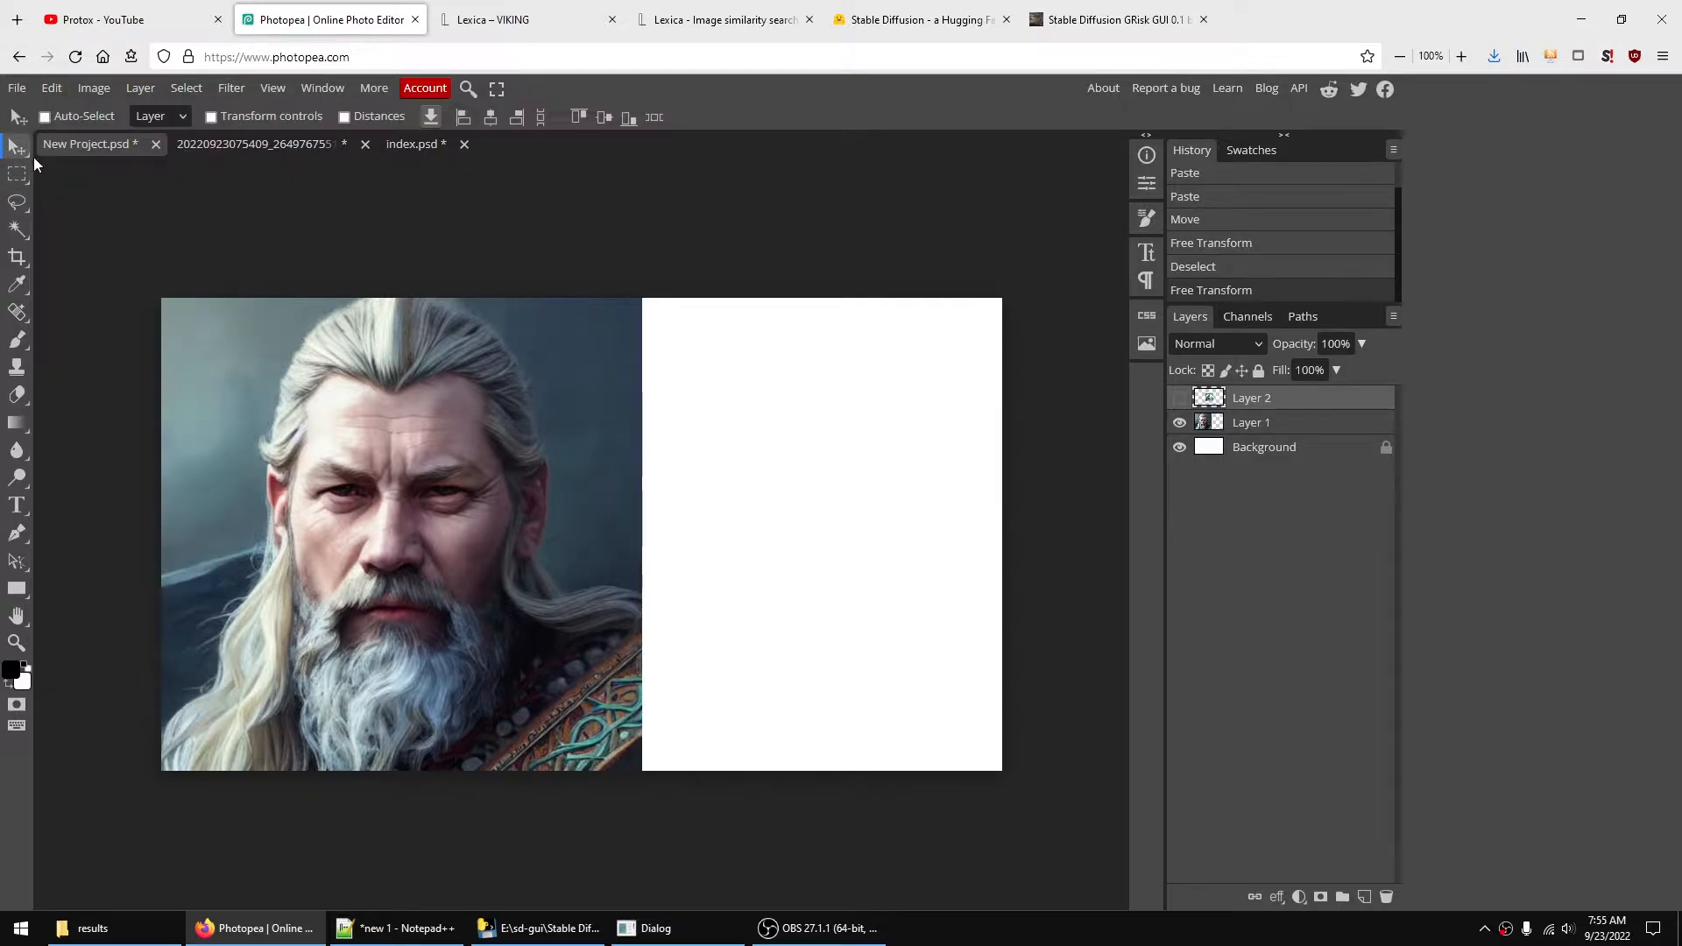
left_click_drag(819, 454, 933, 450)
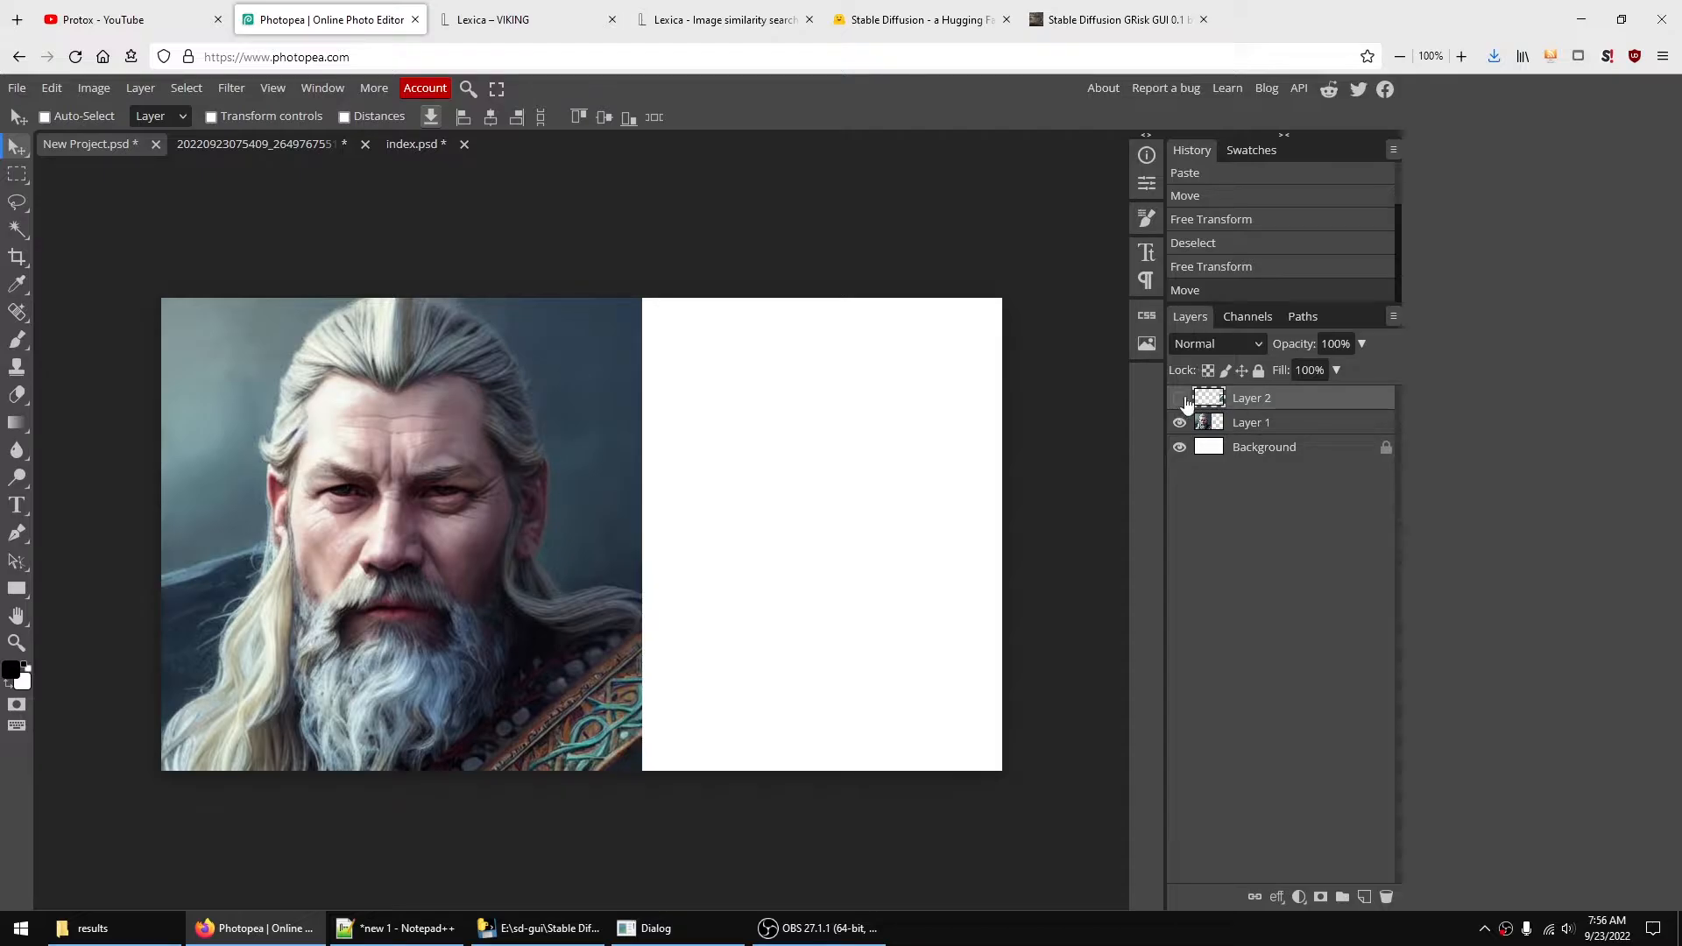
left_click(1179, 422)
left_click(1179, 398)
left_click_drag(969, 517, 759, 517)
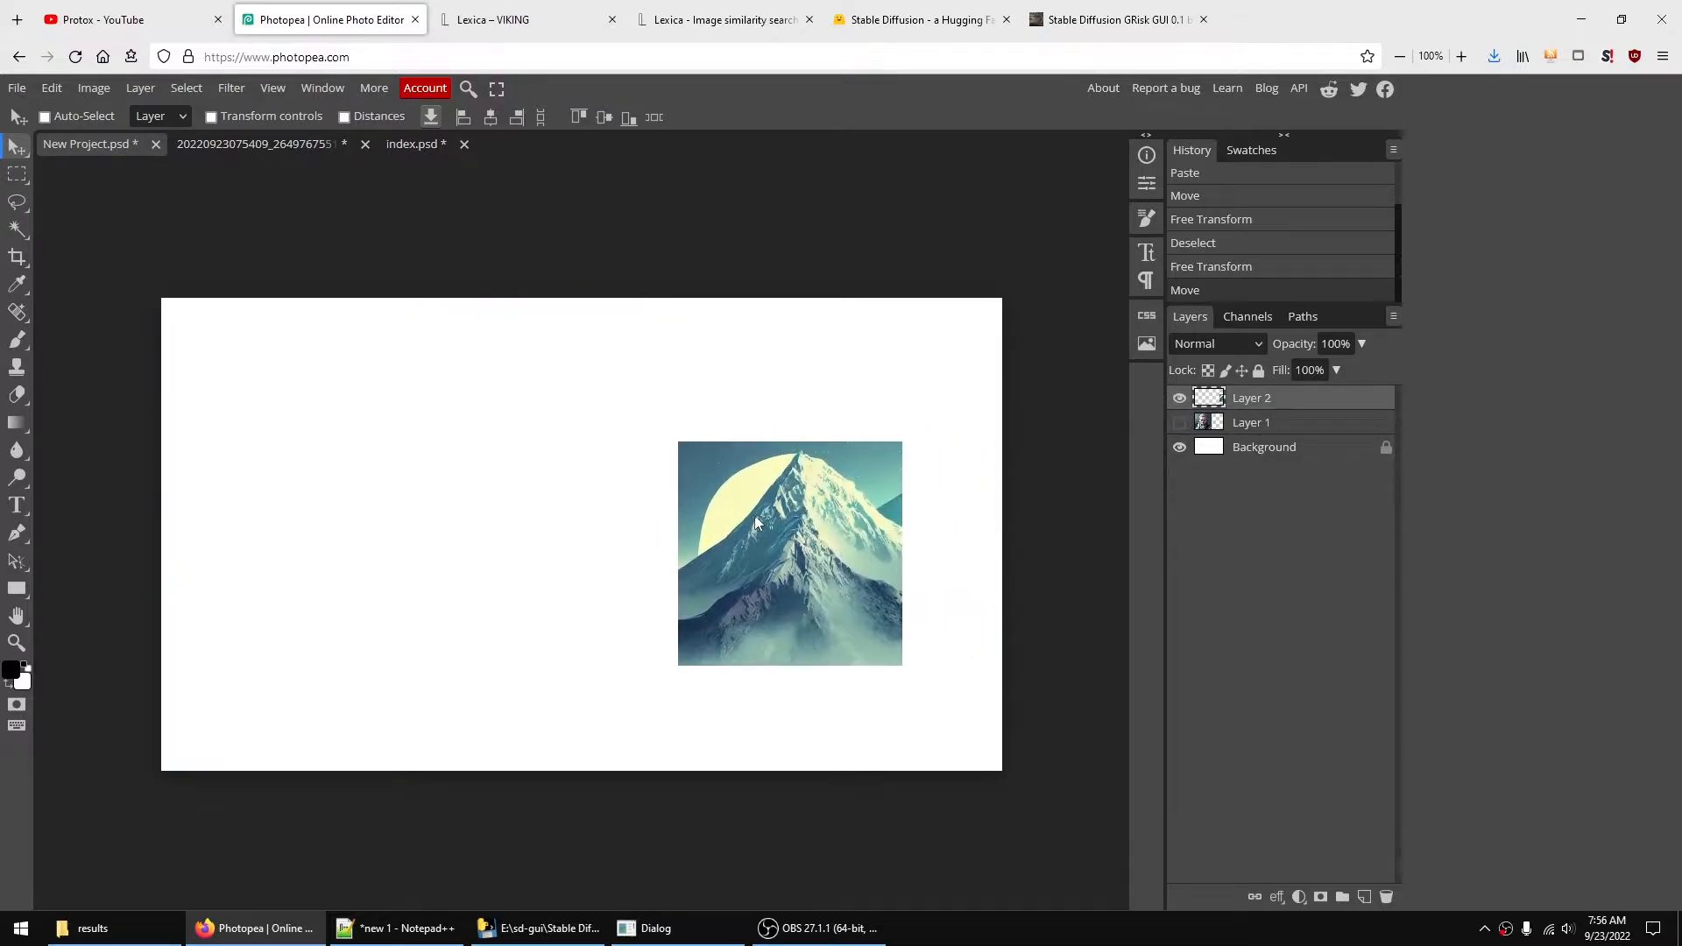
- Enlarge and reposition the mountain image with Free Transform so it covers the right part and full height of the canvas
left_click(52, 87)
left_click(96, 487)
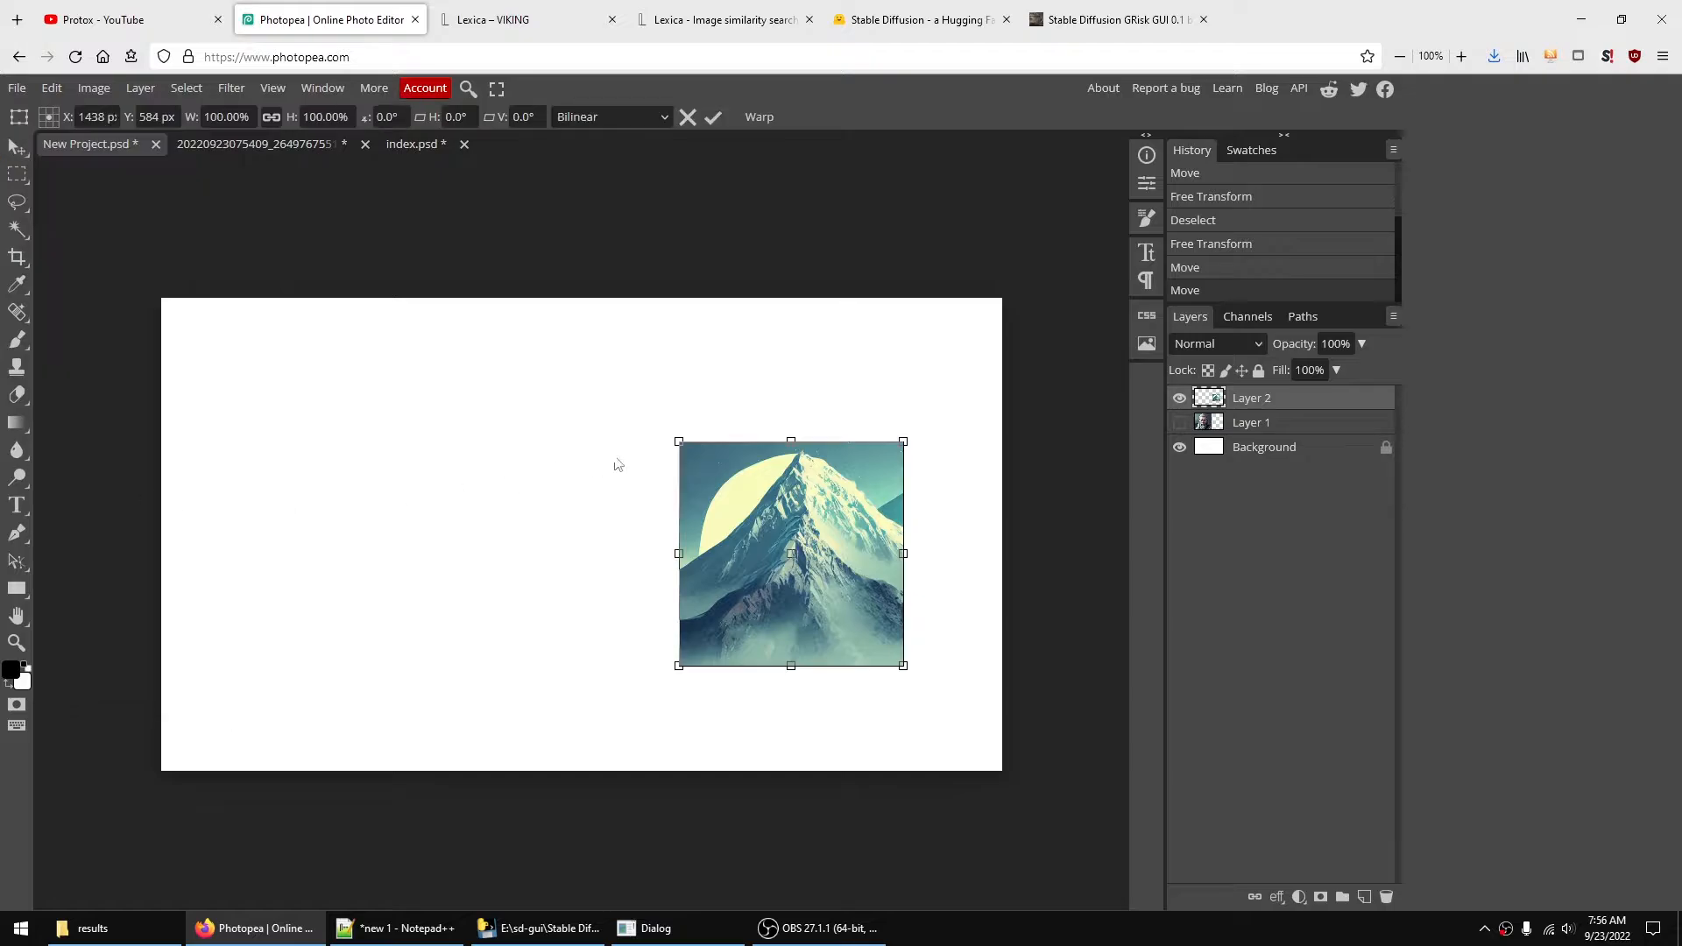
left_click_drag(674, 439, 536, 298)
left_click_drag(903, 665, 1006, 792)
left_click_drag(869, 596, 742, 536)
left_click_drag(885, 713, 1014, 811)
left_click_drag(847, 675, 890, 682)
- Show the viking layer again and place it above the mountain layer in the stacking order
left_click(1204, 424)
left_click(1180, 422)
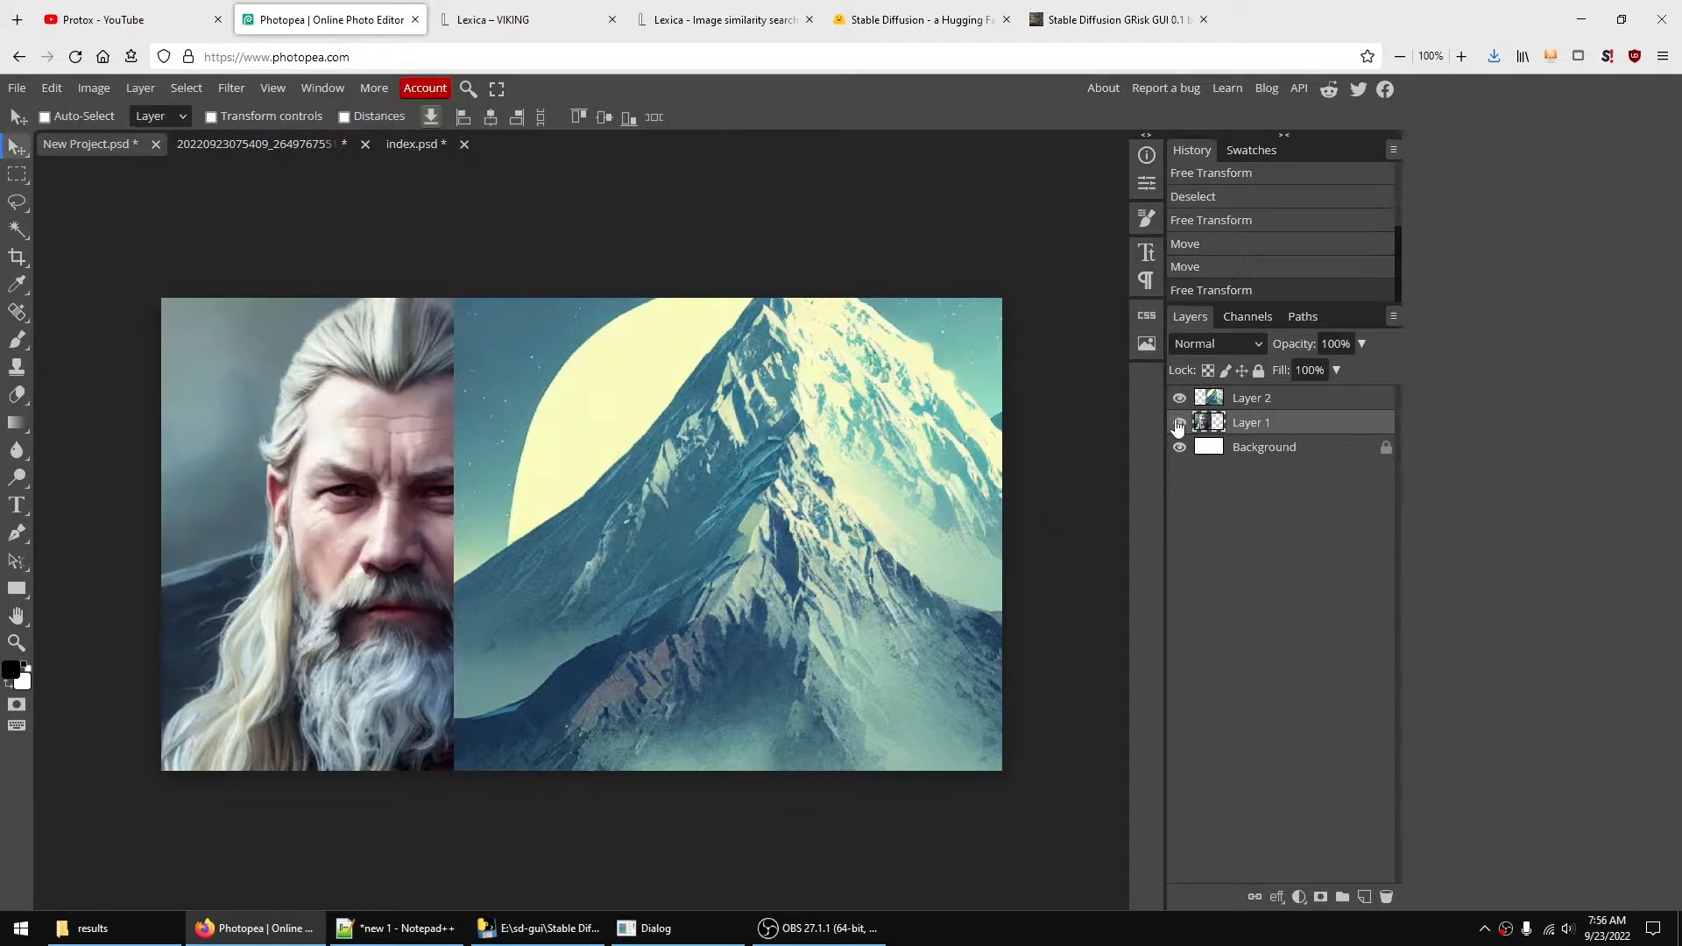
left_click_drag(1191, 426, 1261, 392)
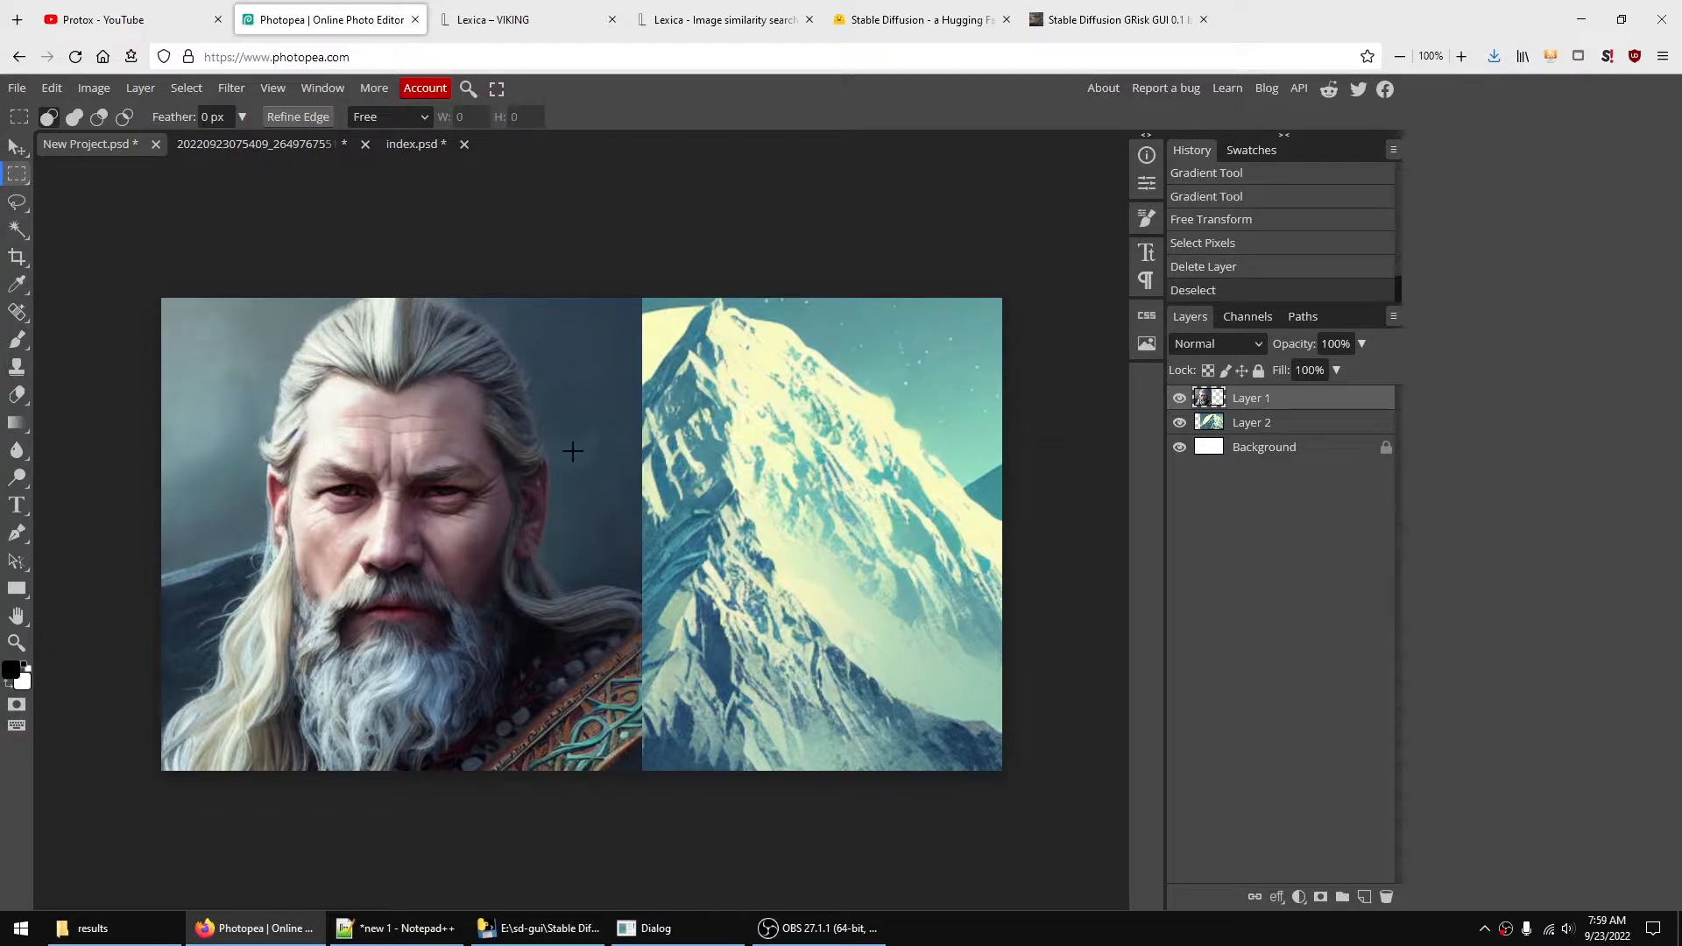
- Add a new layer on top and draw a linear black-to-transparent gradient from the canvas's right edge to the viking's face
left_click(1363, 897)
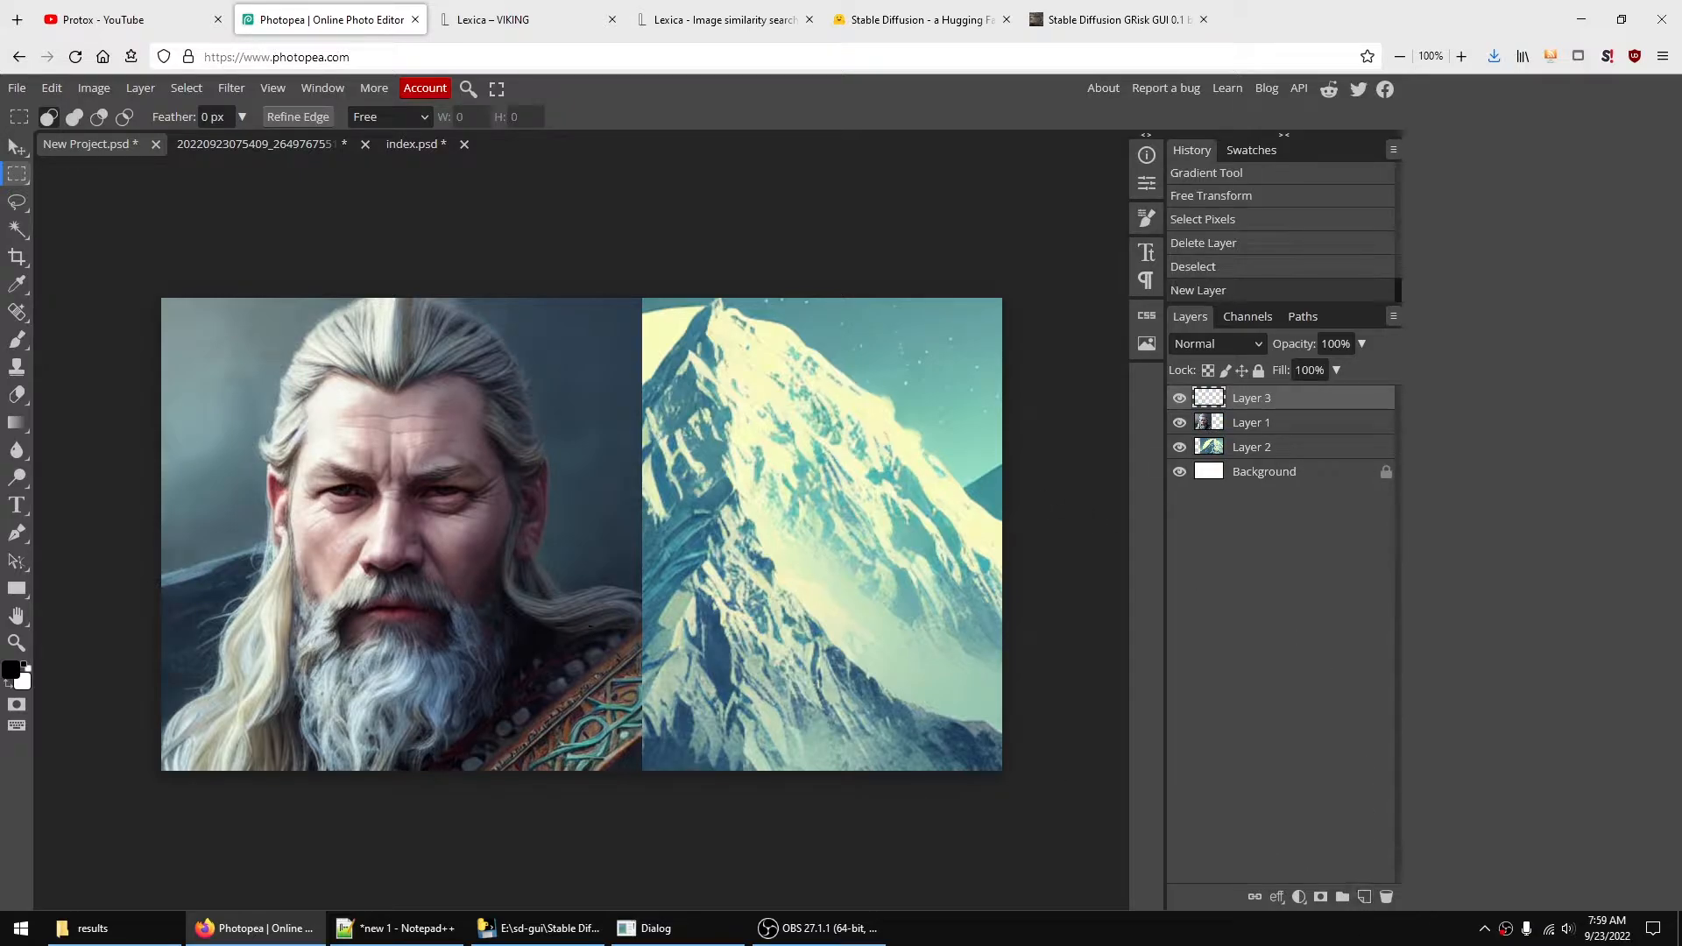
left_click(14, 424)
left_click(130, 114)
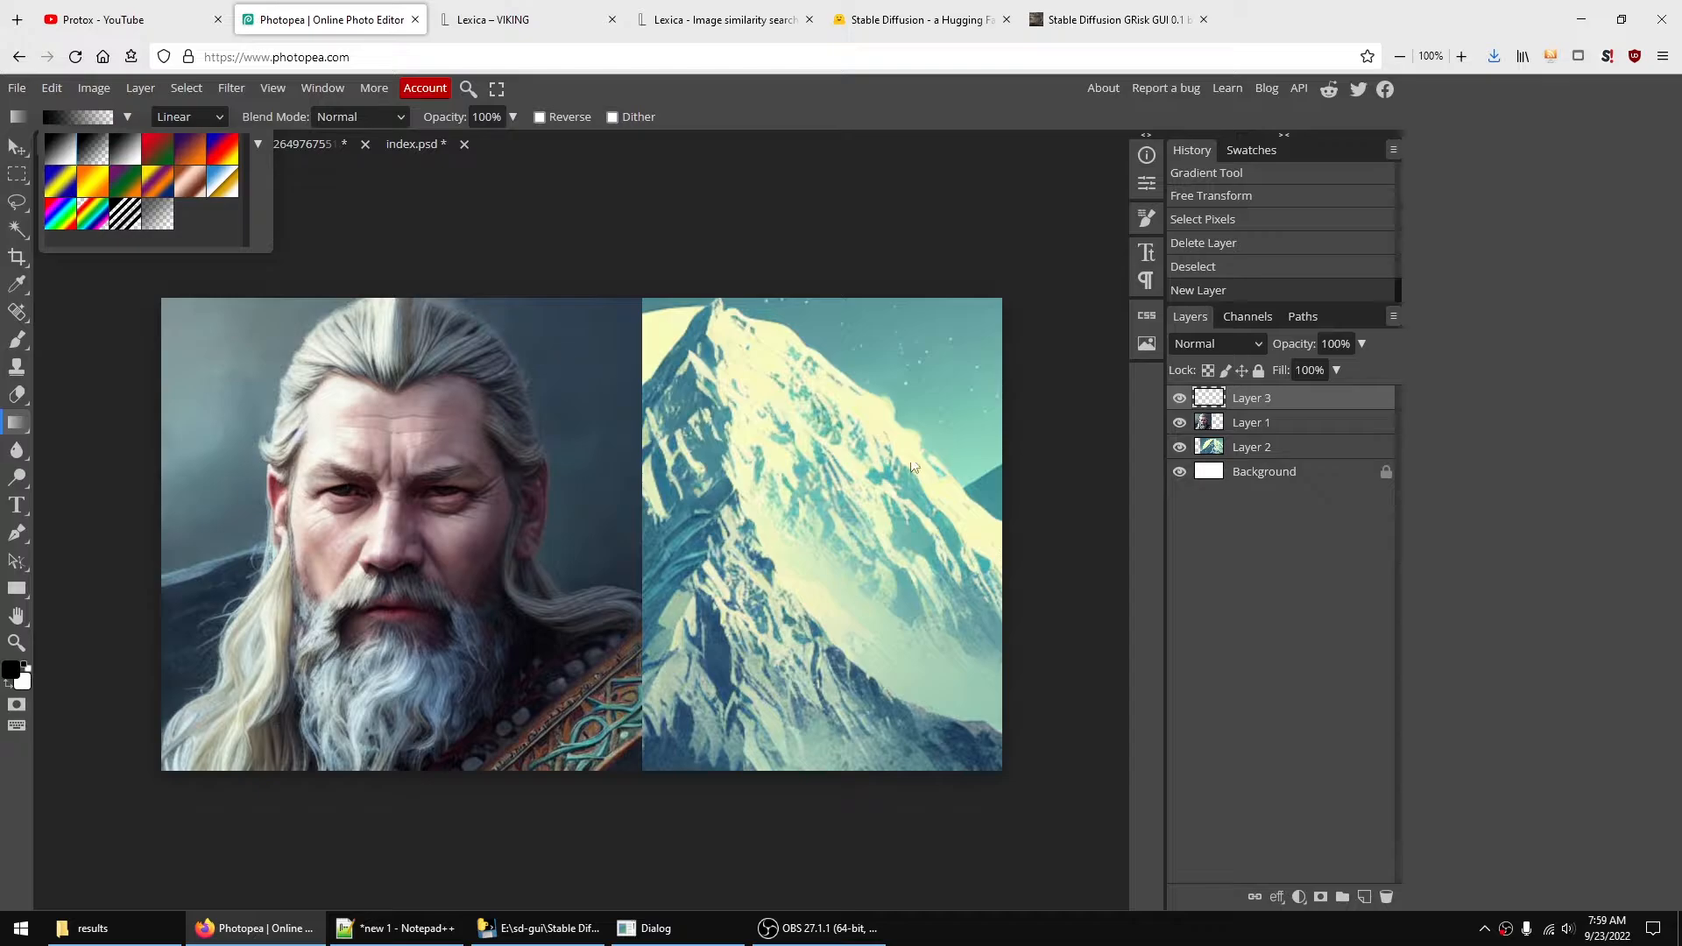
left_click(1003, 504)
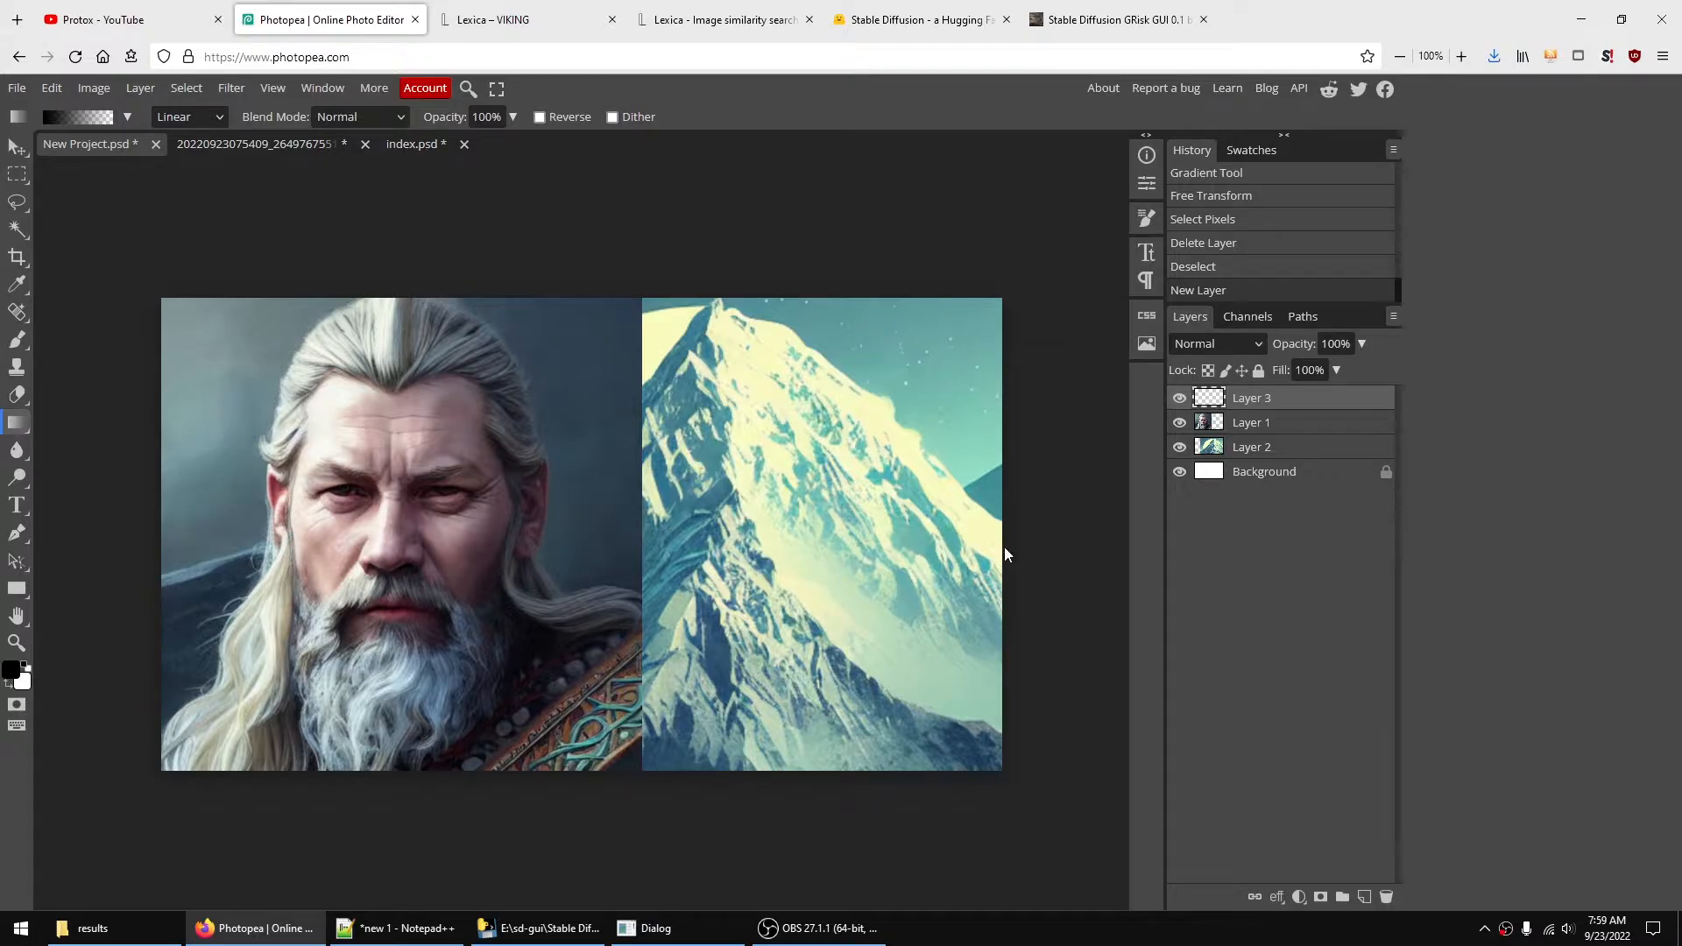
left_click_drag(1002, 546, 352, 550)
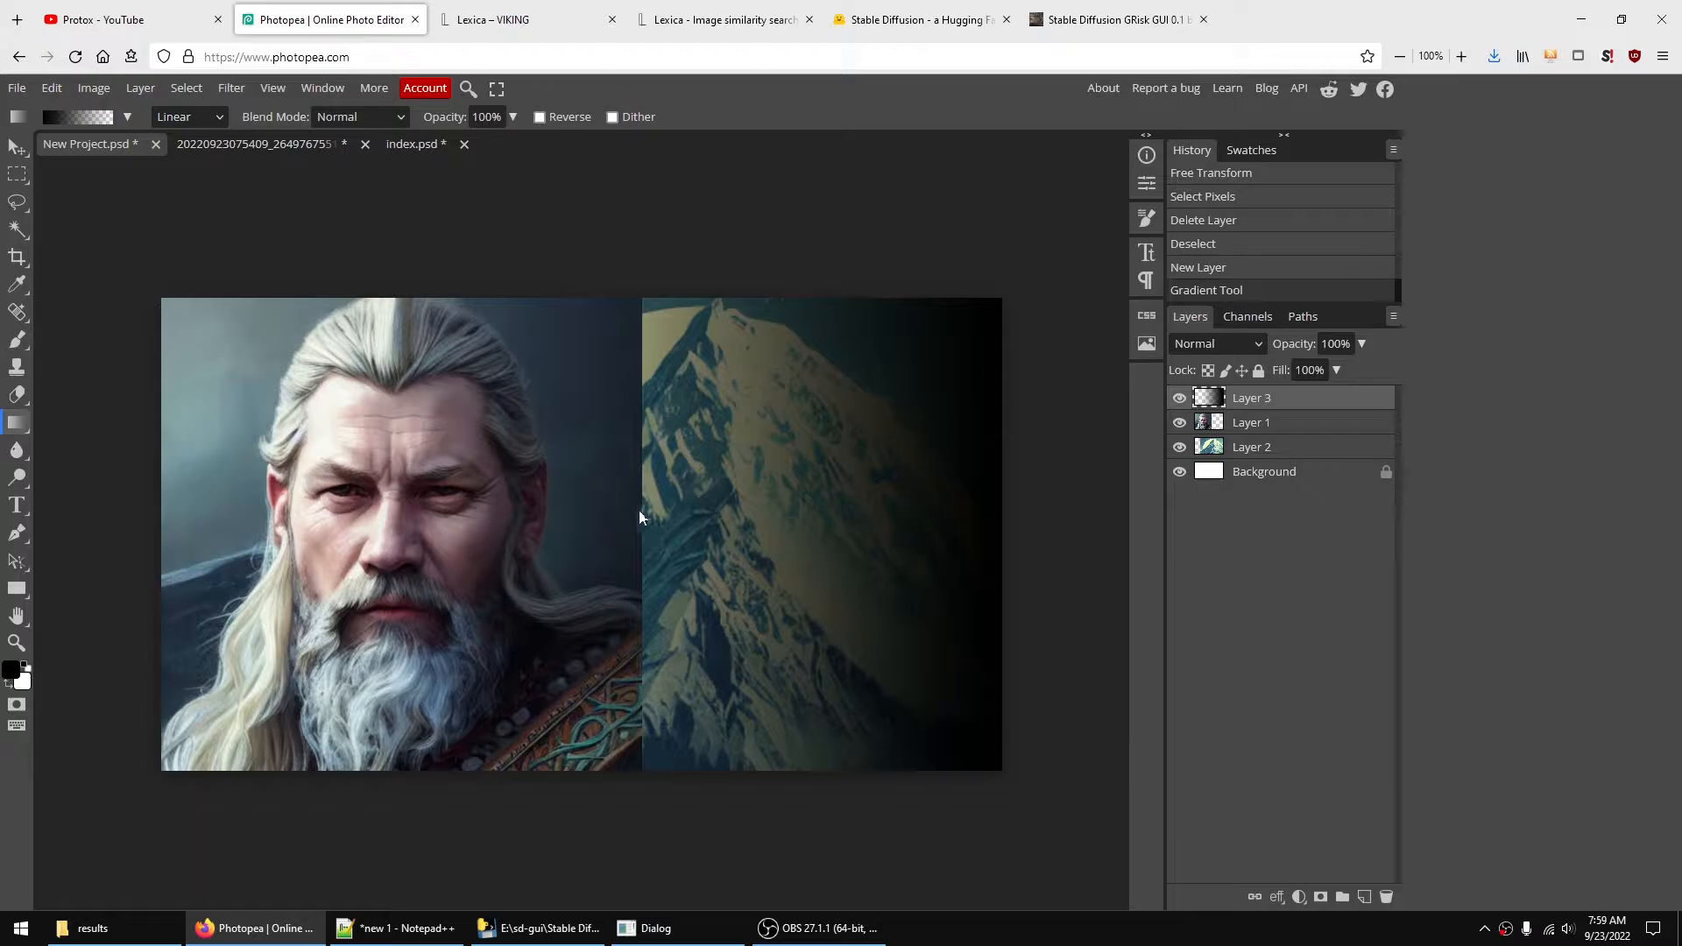
- Layer several more black-to-transparent gradients from right to left until black covers the mountain and fades out across the viking's face
left_click_drag(963, 546, 380, 548)
left_click_drag(927, 554, 255, 541)
left_click_drag(956, 552, 410, 550)
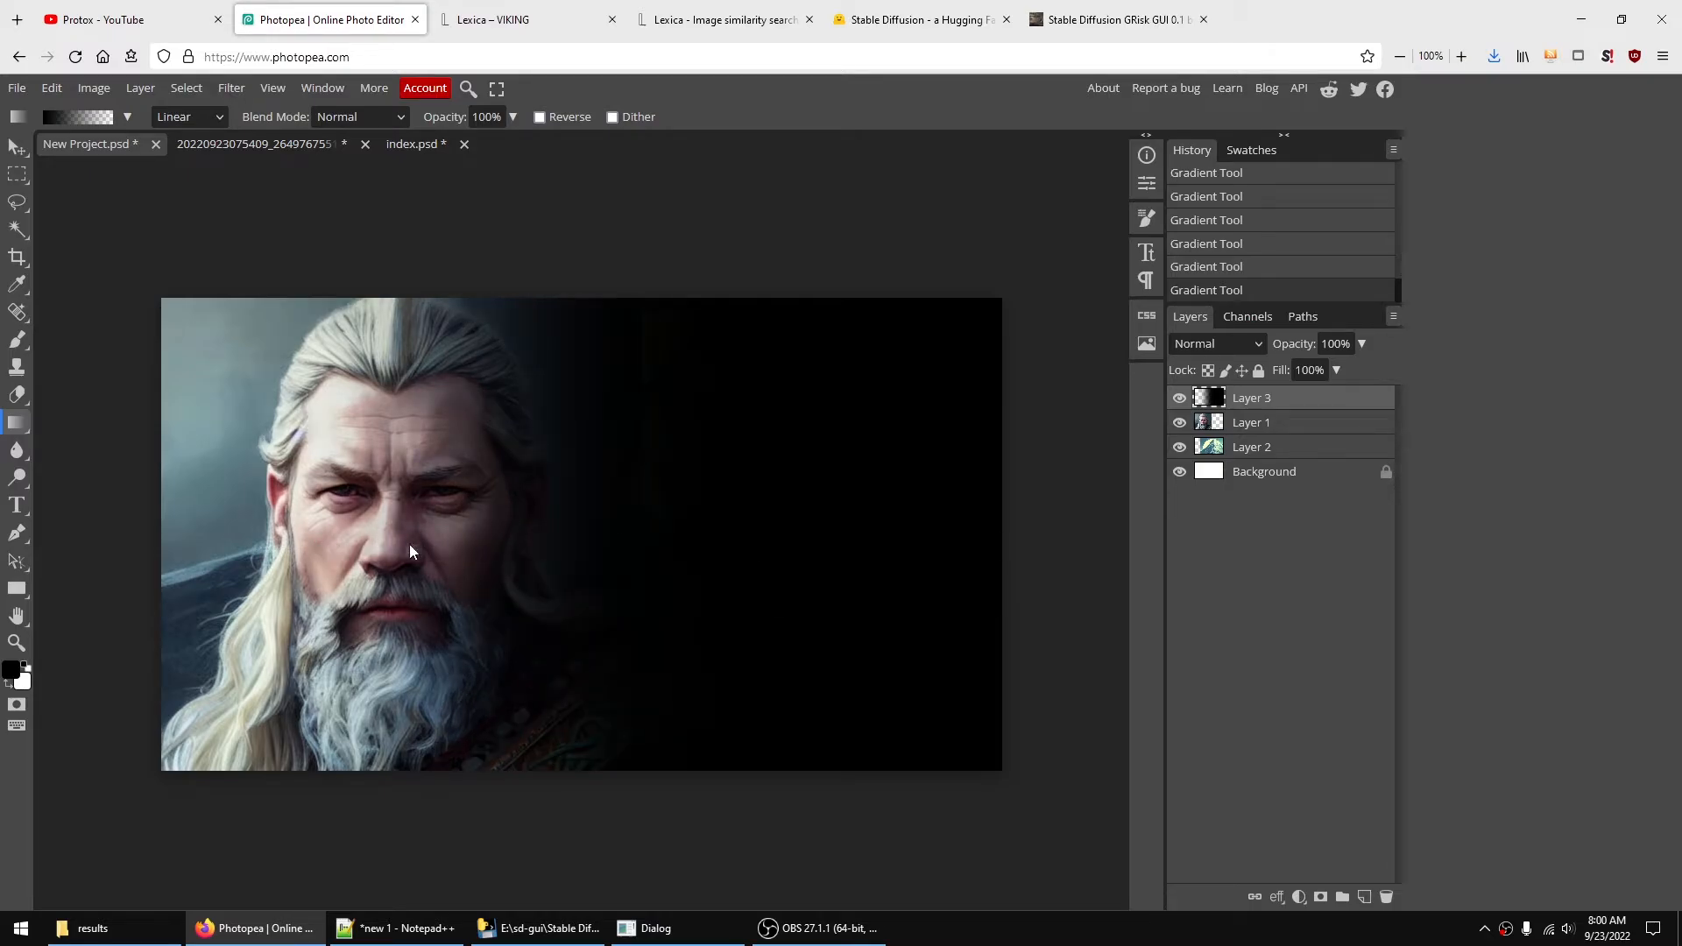
left_click_drag(919, 551, 618, 550)
left_click_drag(368, 552, 422, 554)
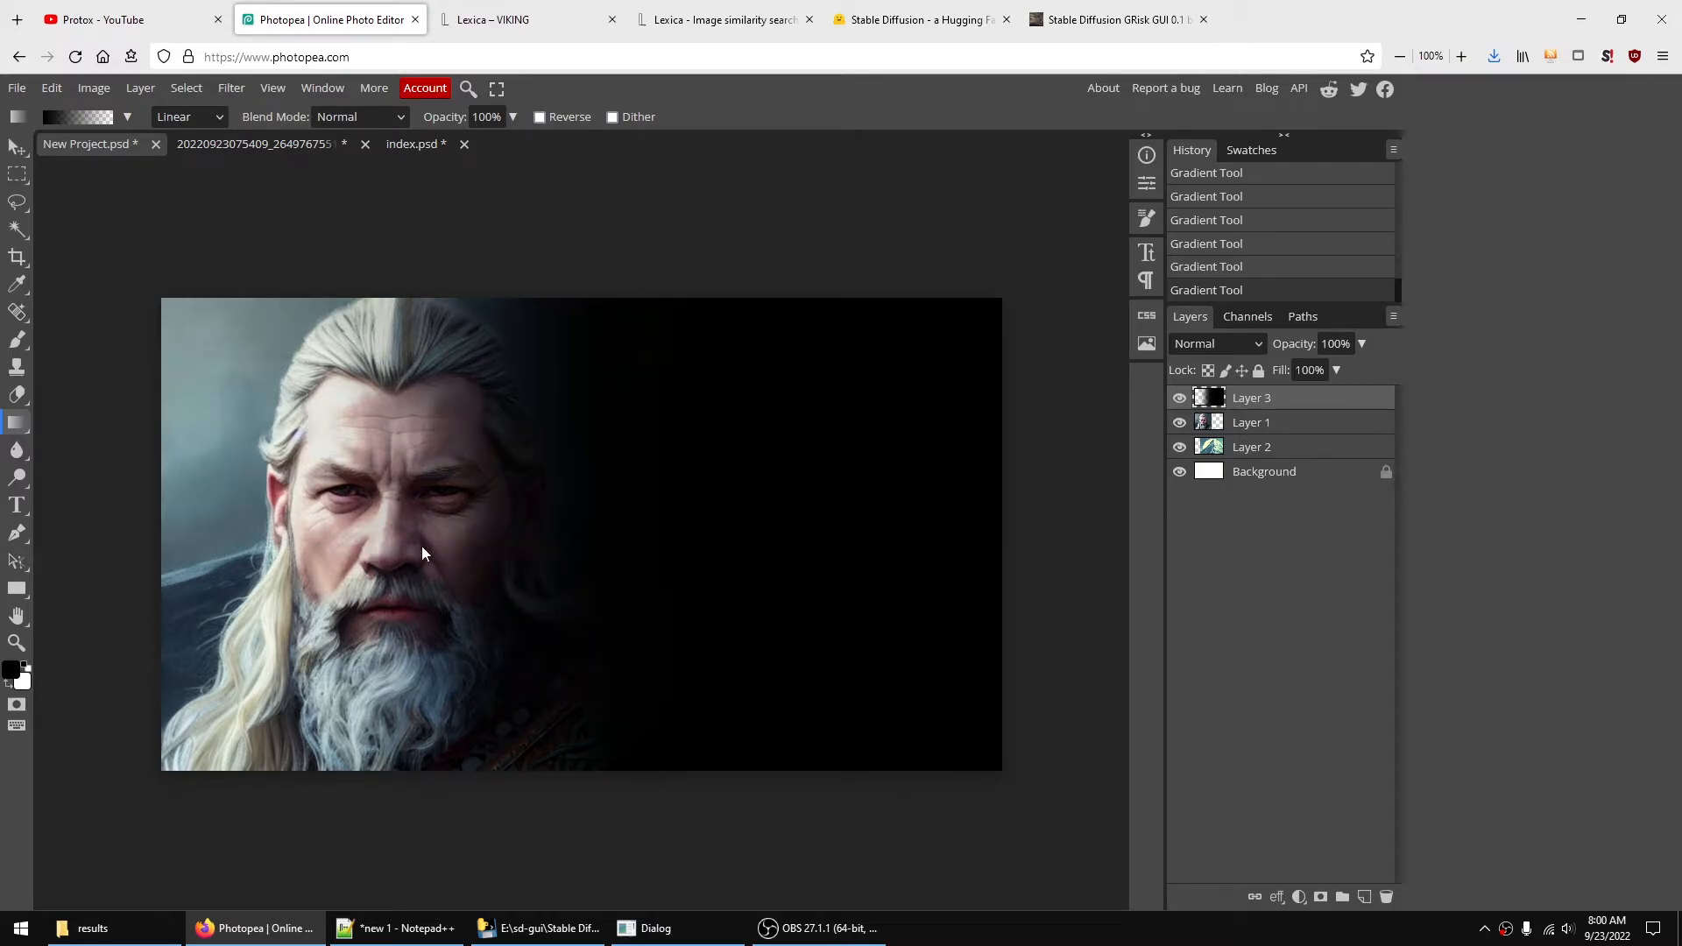
left_click_drag(912, 548, 369, 547)
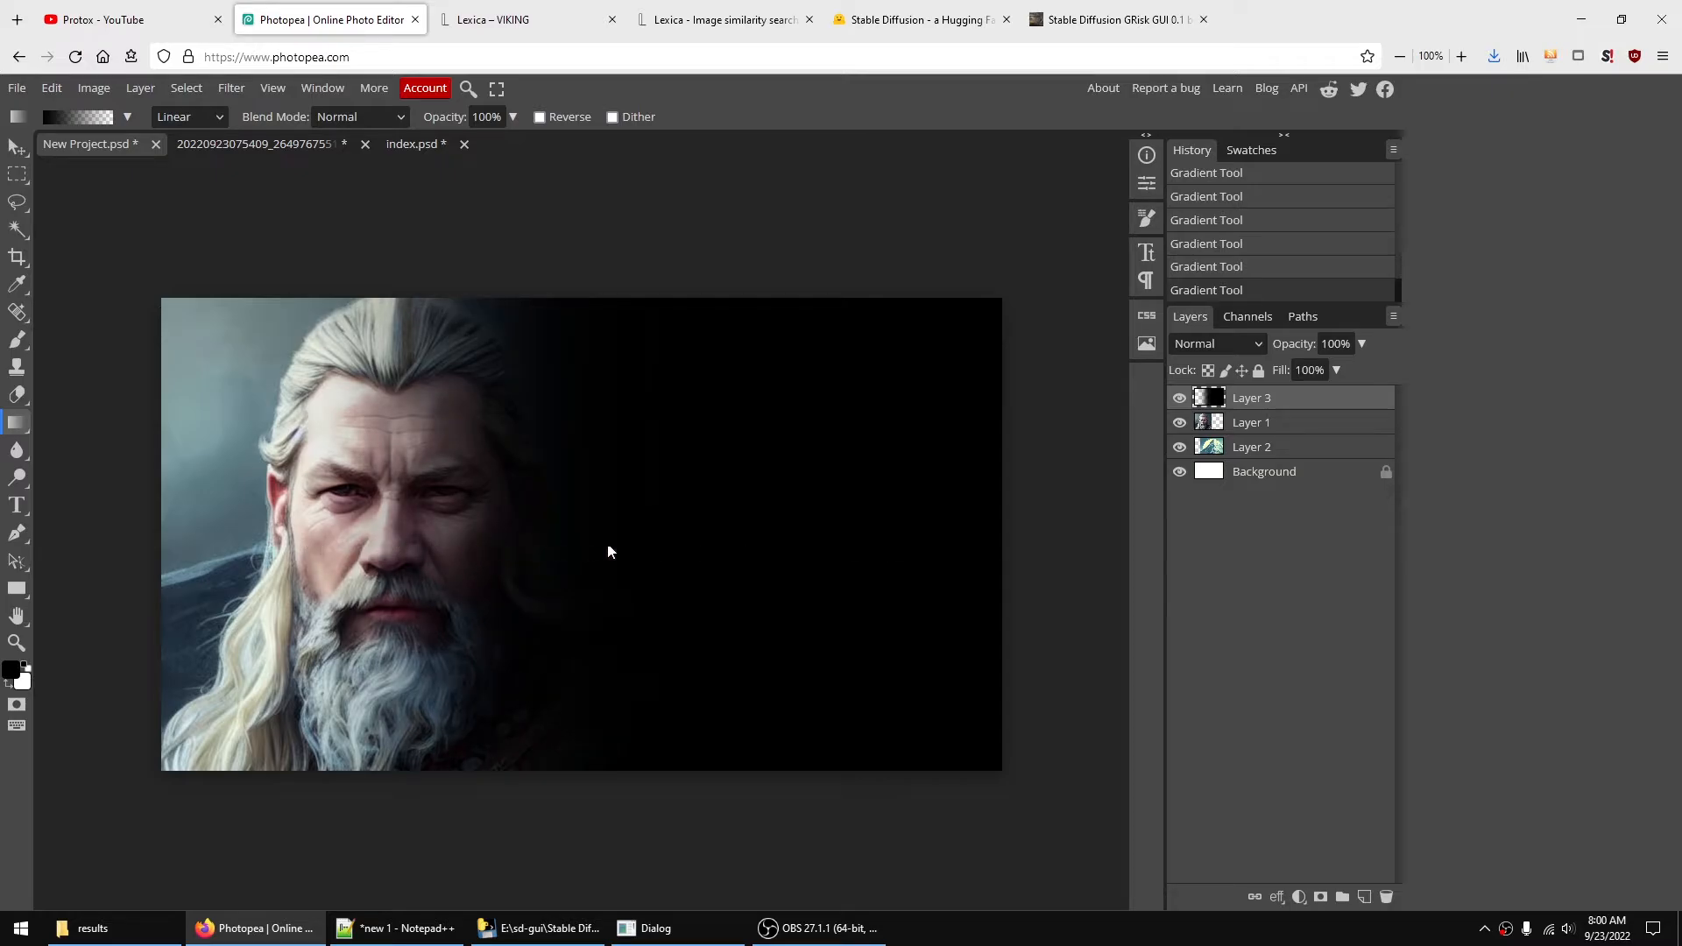
- Load the gradient layer's pixels as a selection, hide that layer, and clear the selected area from the viking layer, then deselect
left_click(1218, 404, "ctrl")
left_click(1180, 399)
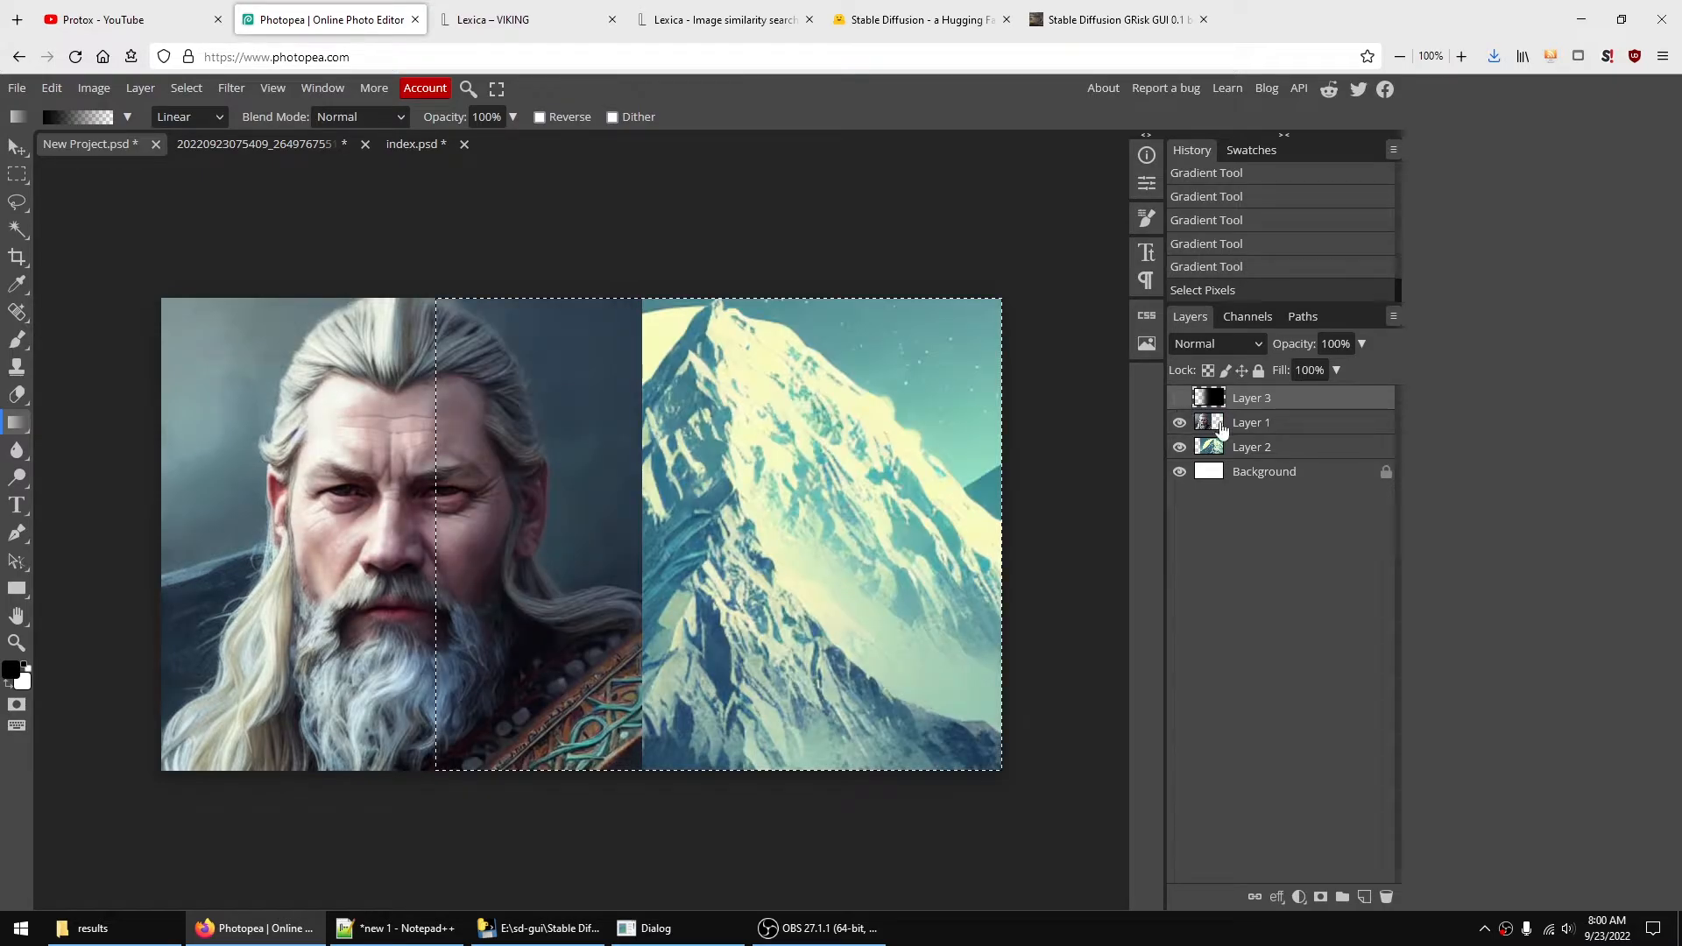
left_click(1216, 423)
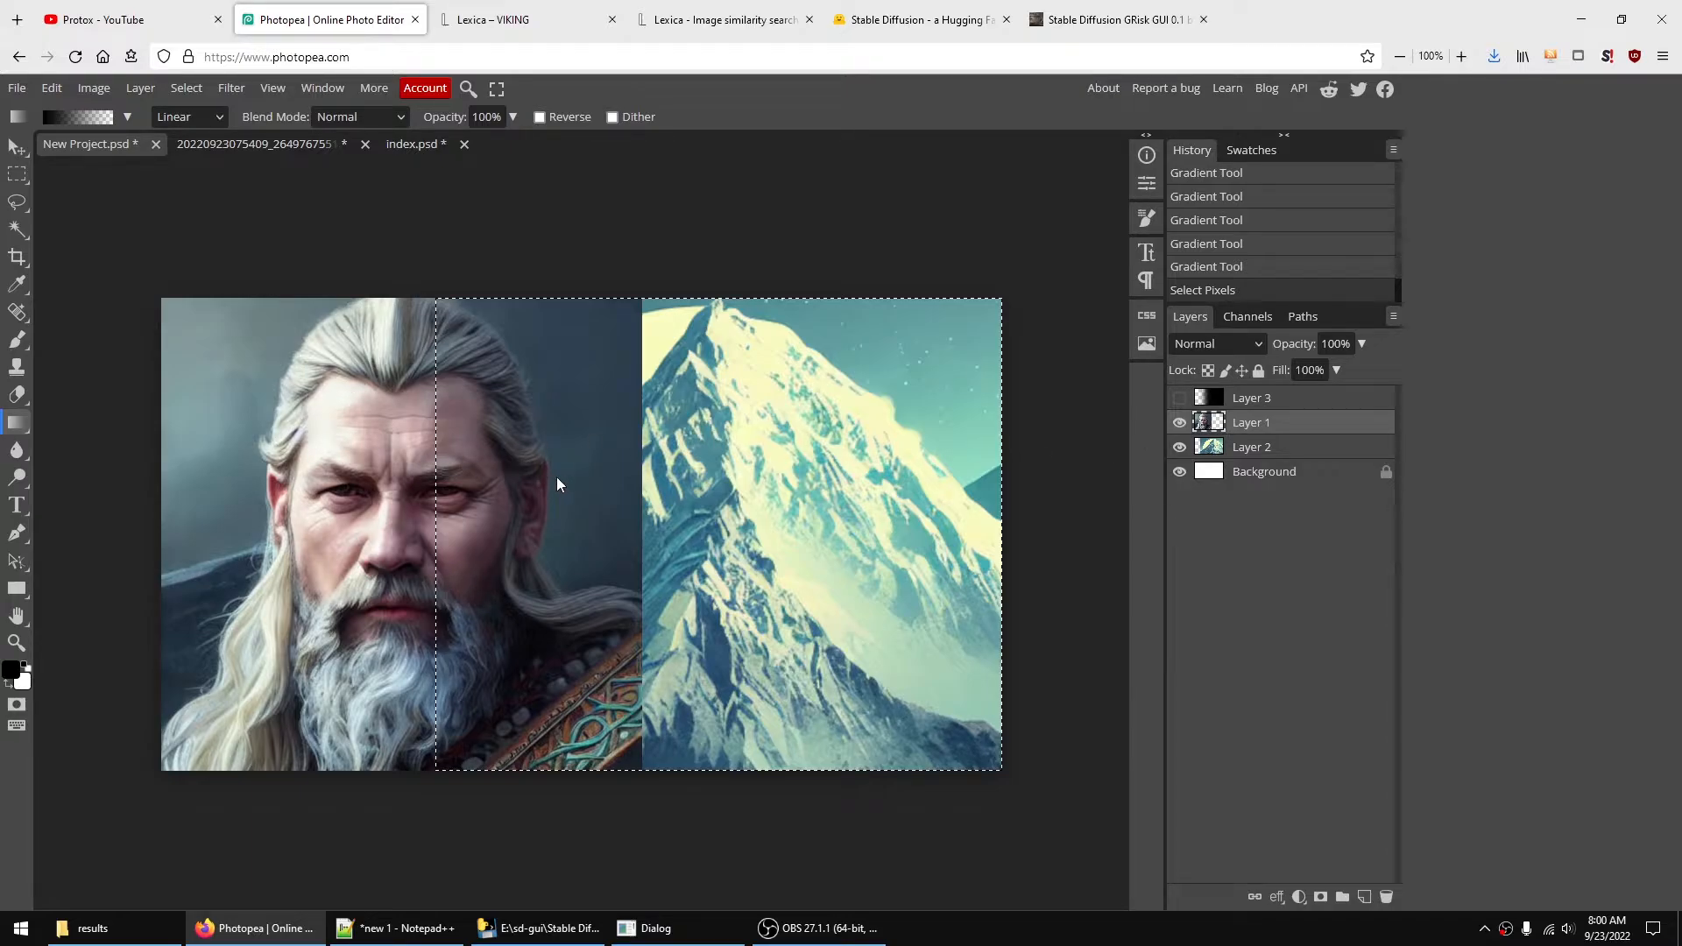
key("Delete")
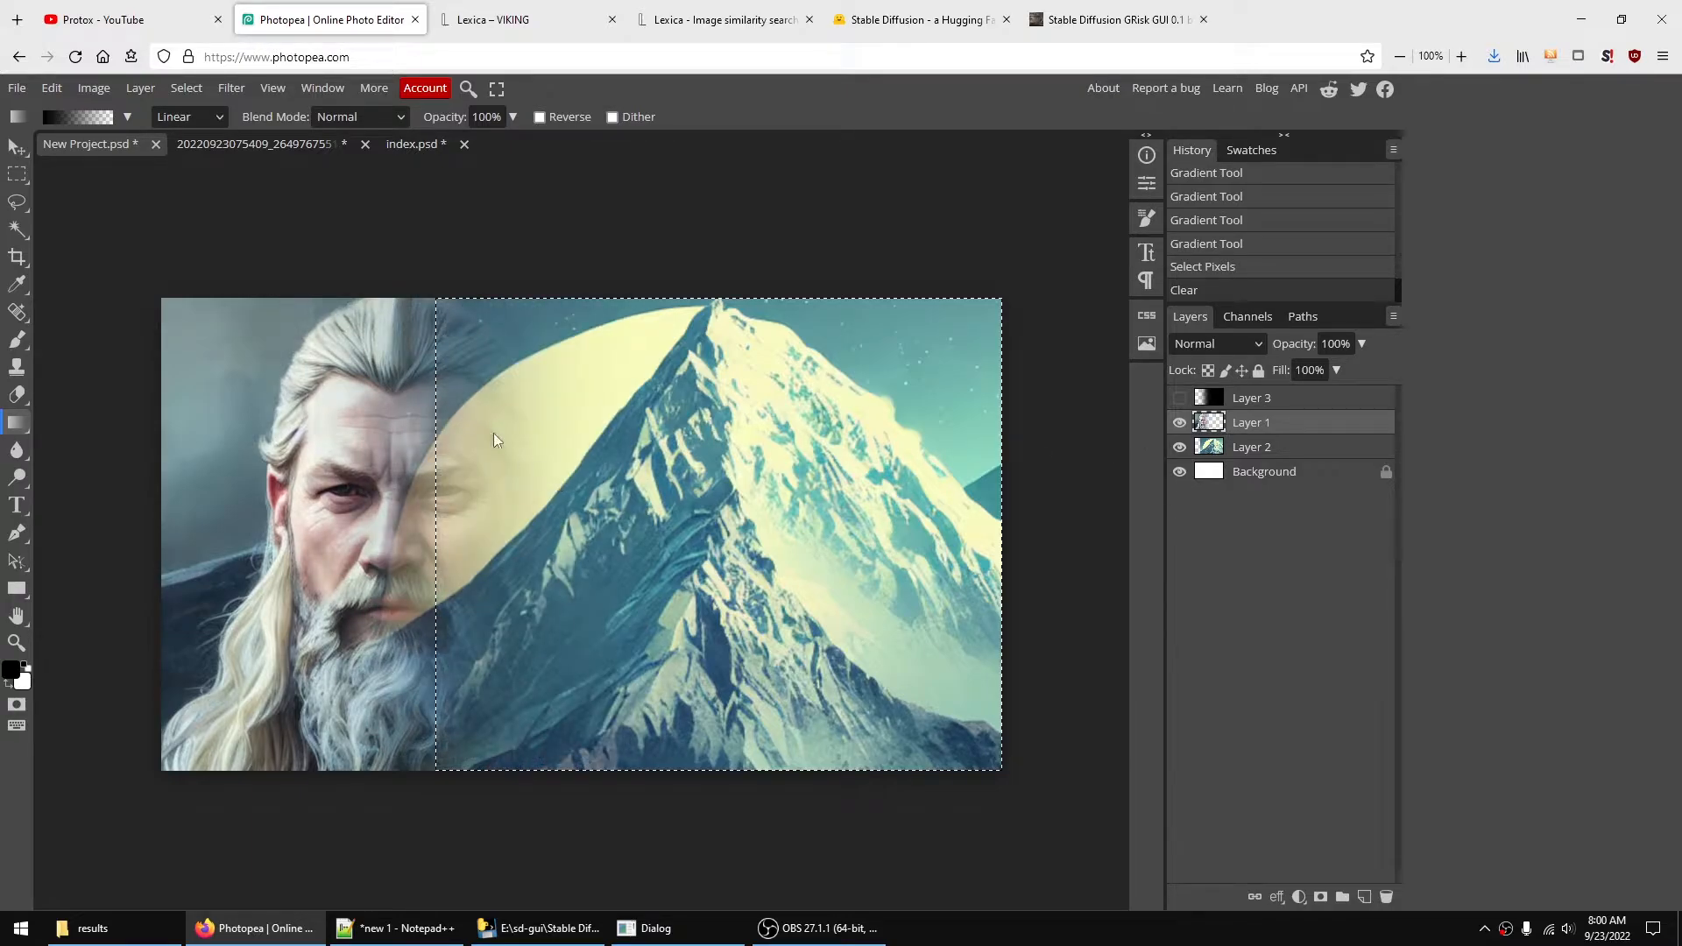
left_click(16, 173)
left_click(295, 256)
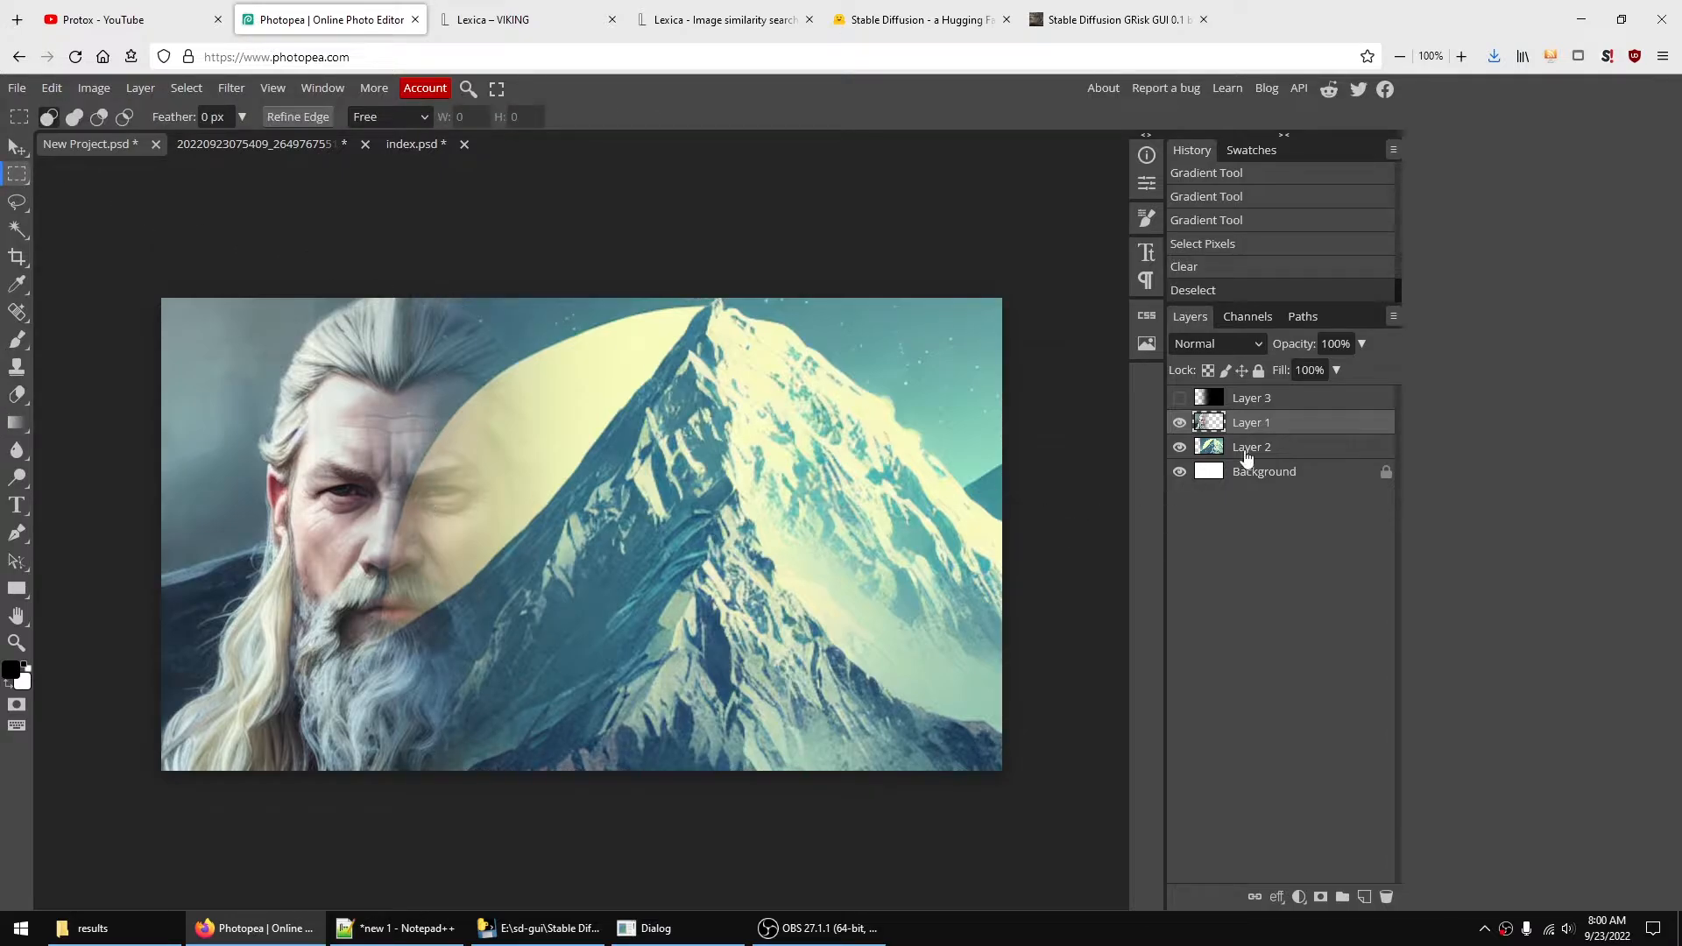
- Duplicate the faded viking layer twice so the portrait looks more solid over the mountain
left_click_drag(1269, 429, 1363, 901)
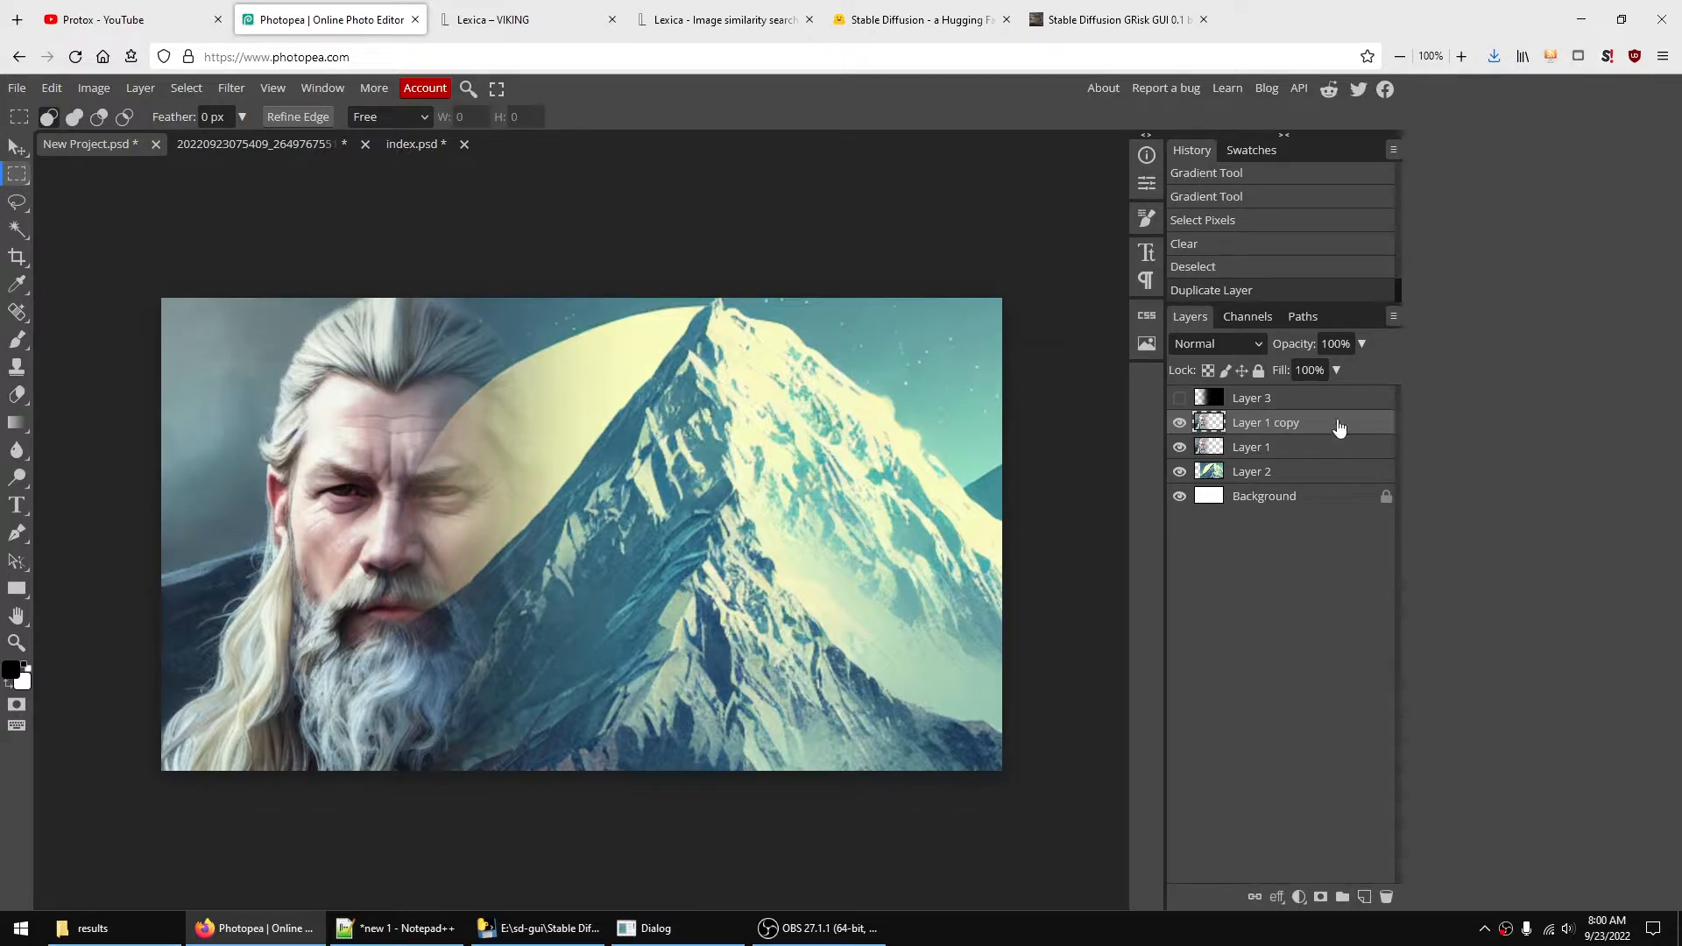
left_click_drag(1287, 427, 1361, 891)
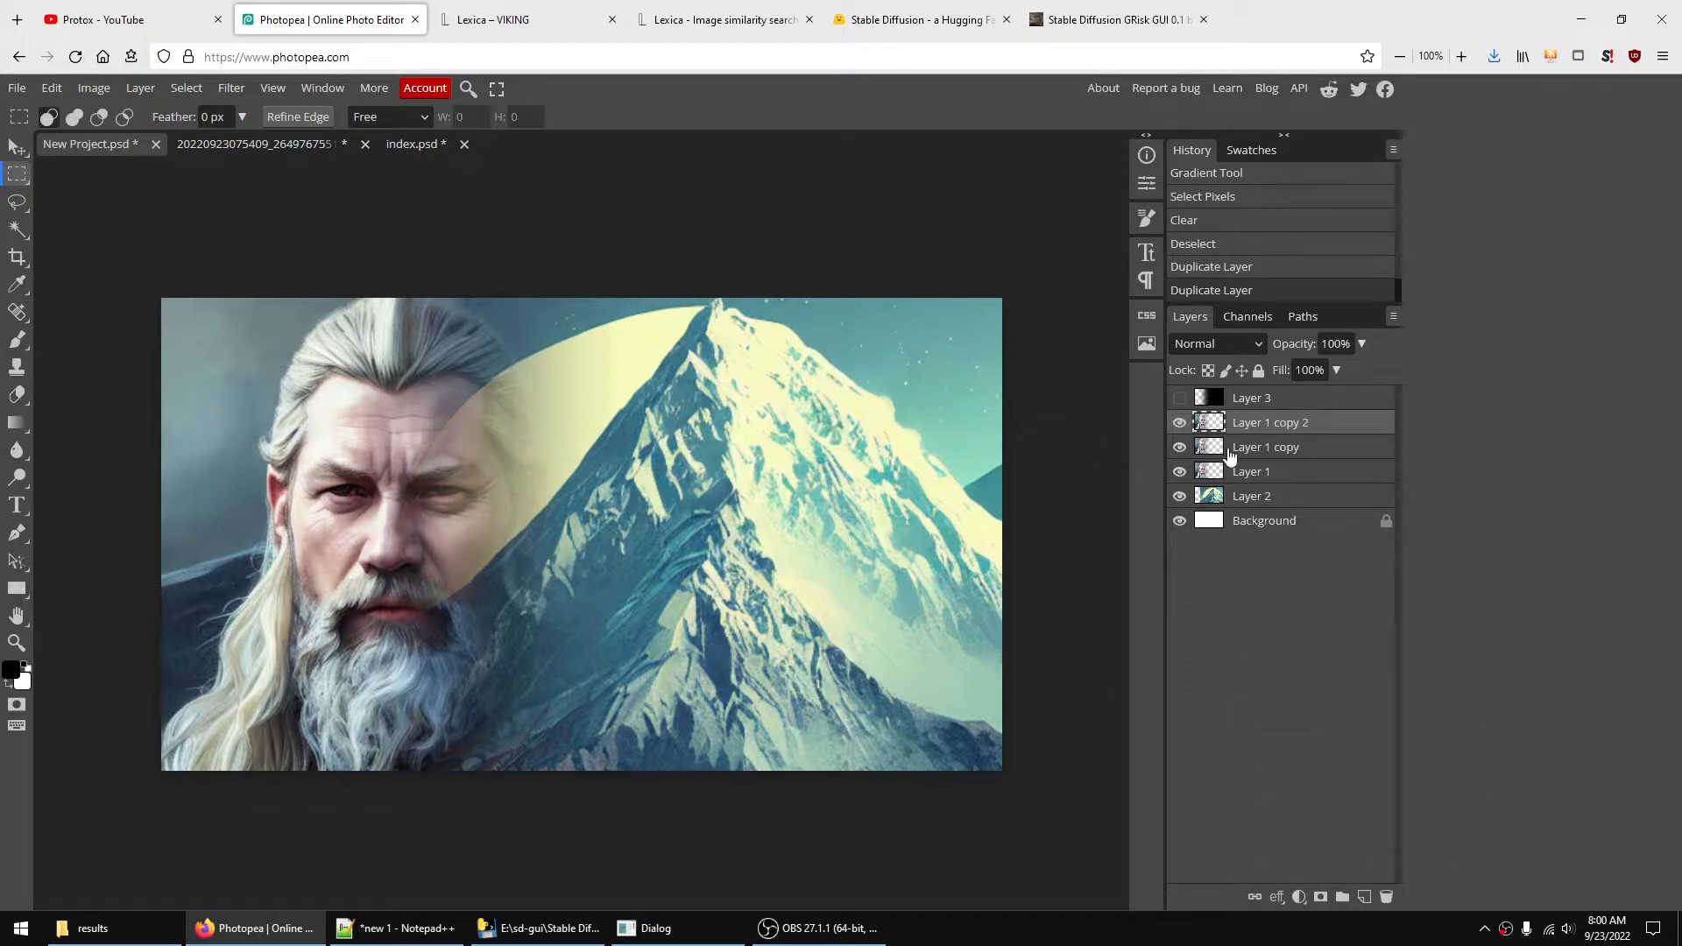
- Merge the three viking layers with the mountain layer and delete the hidden gradient layer
key("shift")
left_click(1263, 501, "shift")
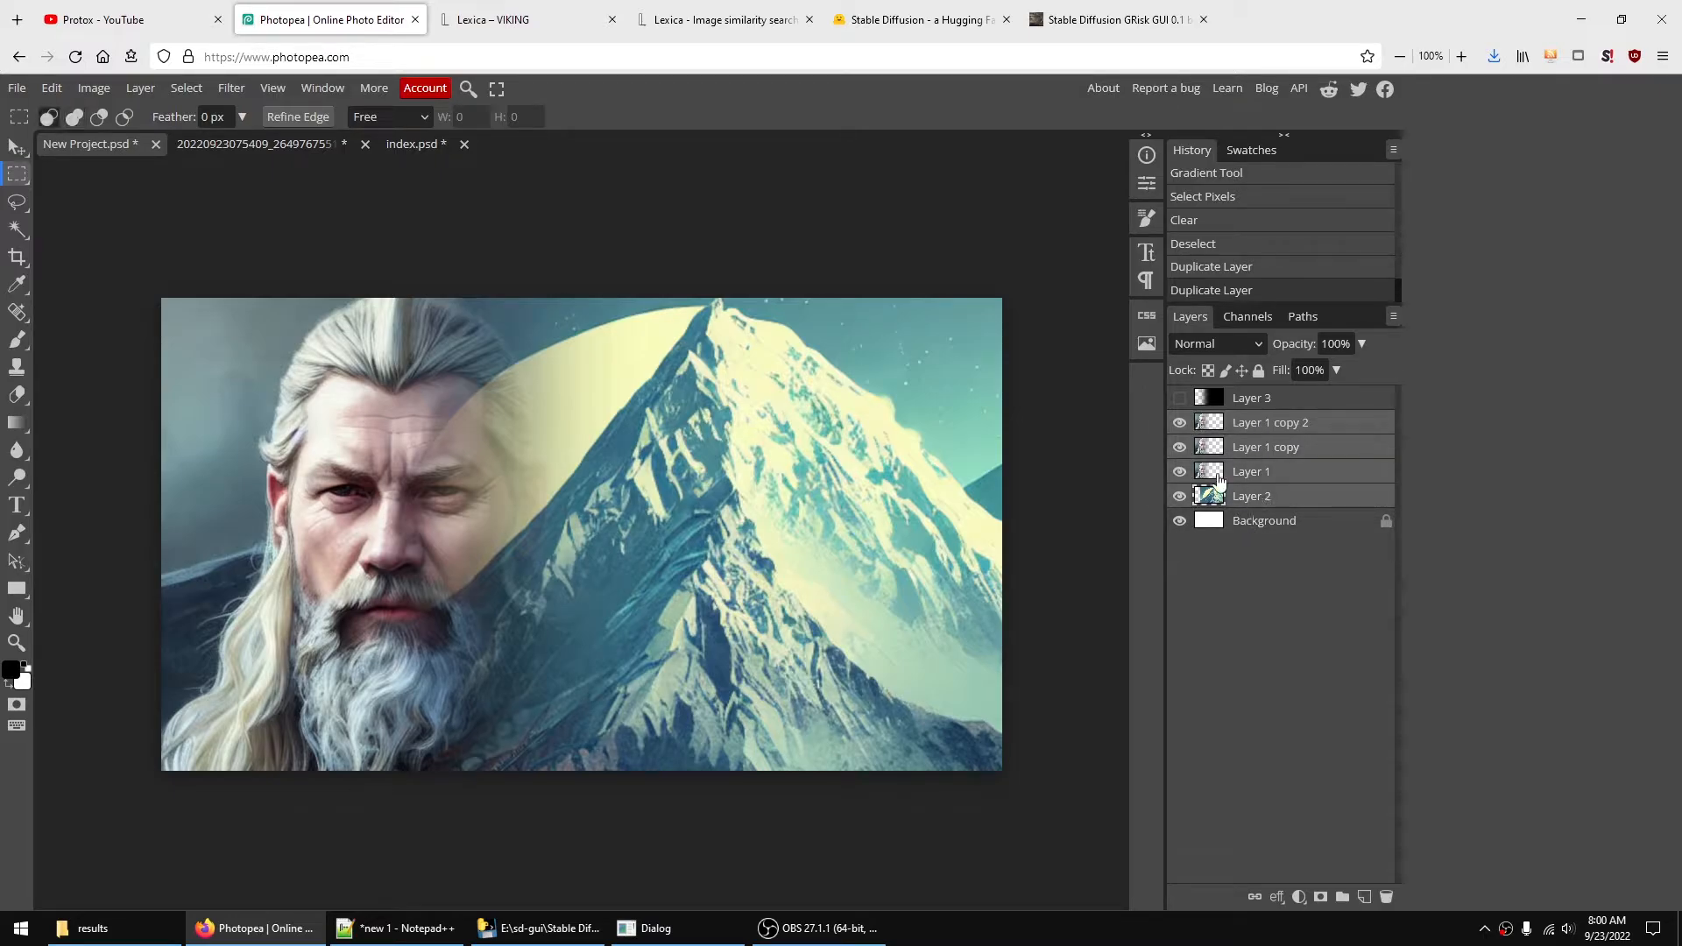
left_click(140, 88)
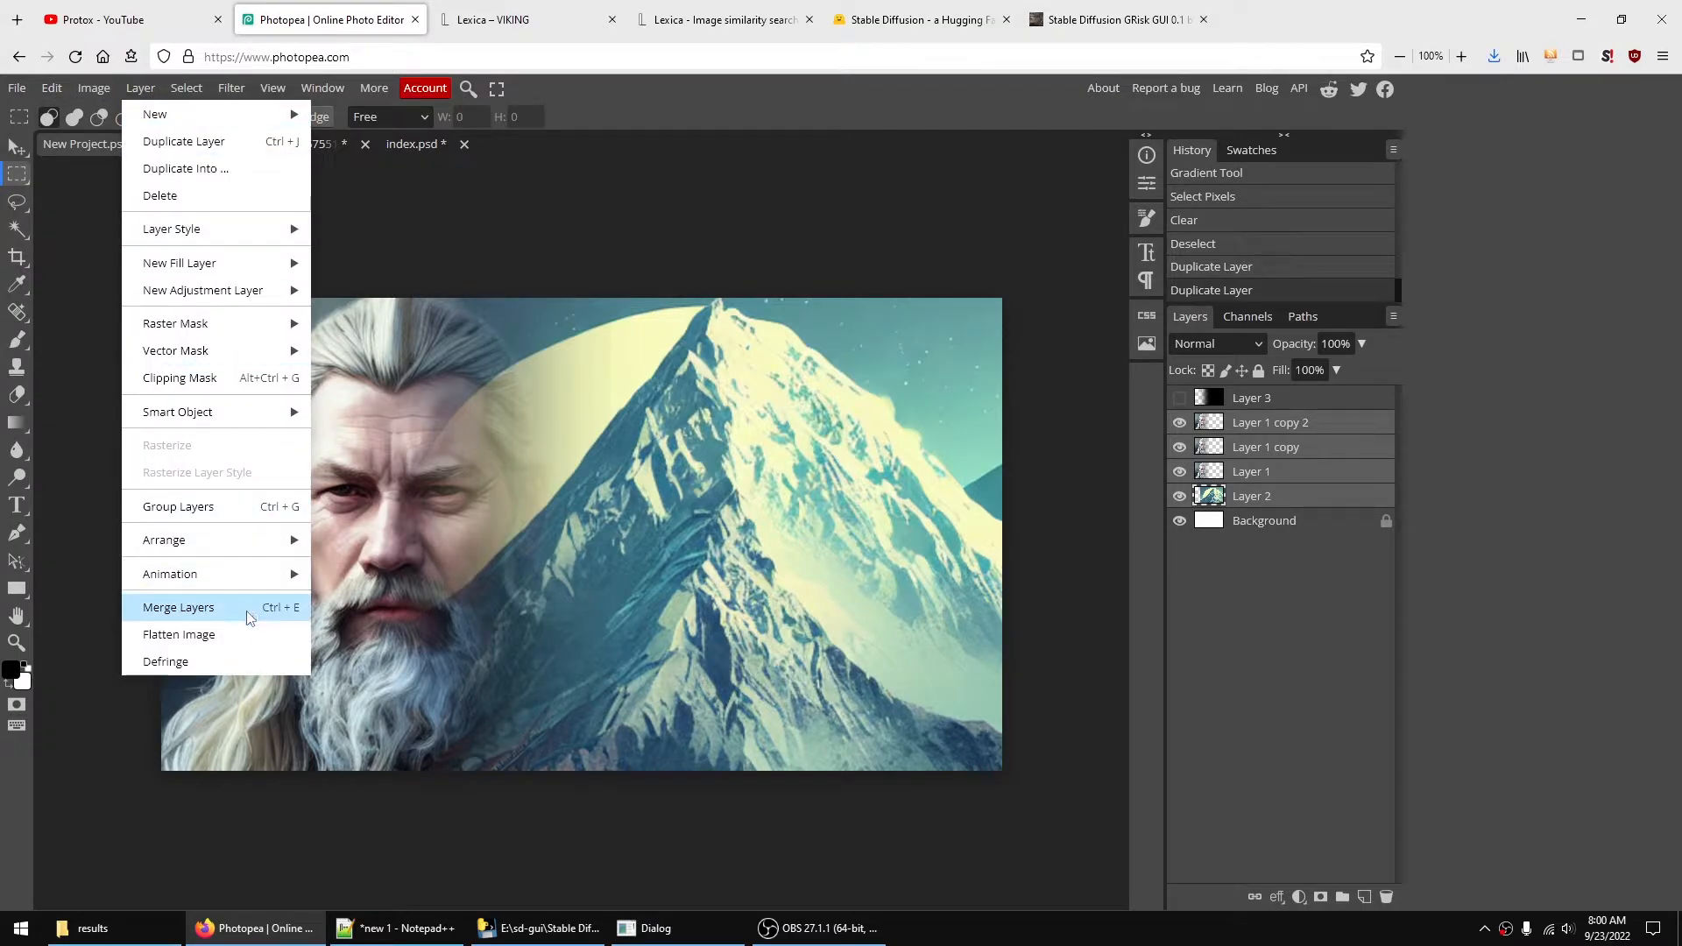
left_click(179, 608)
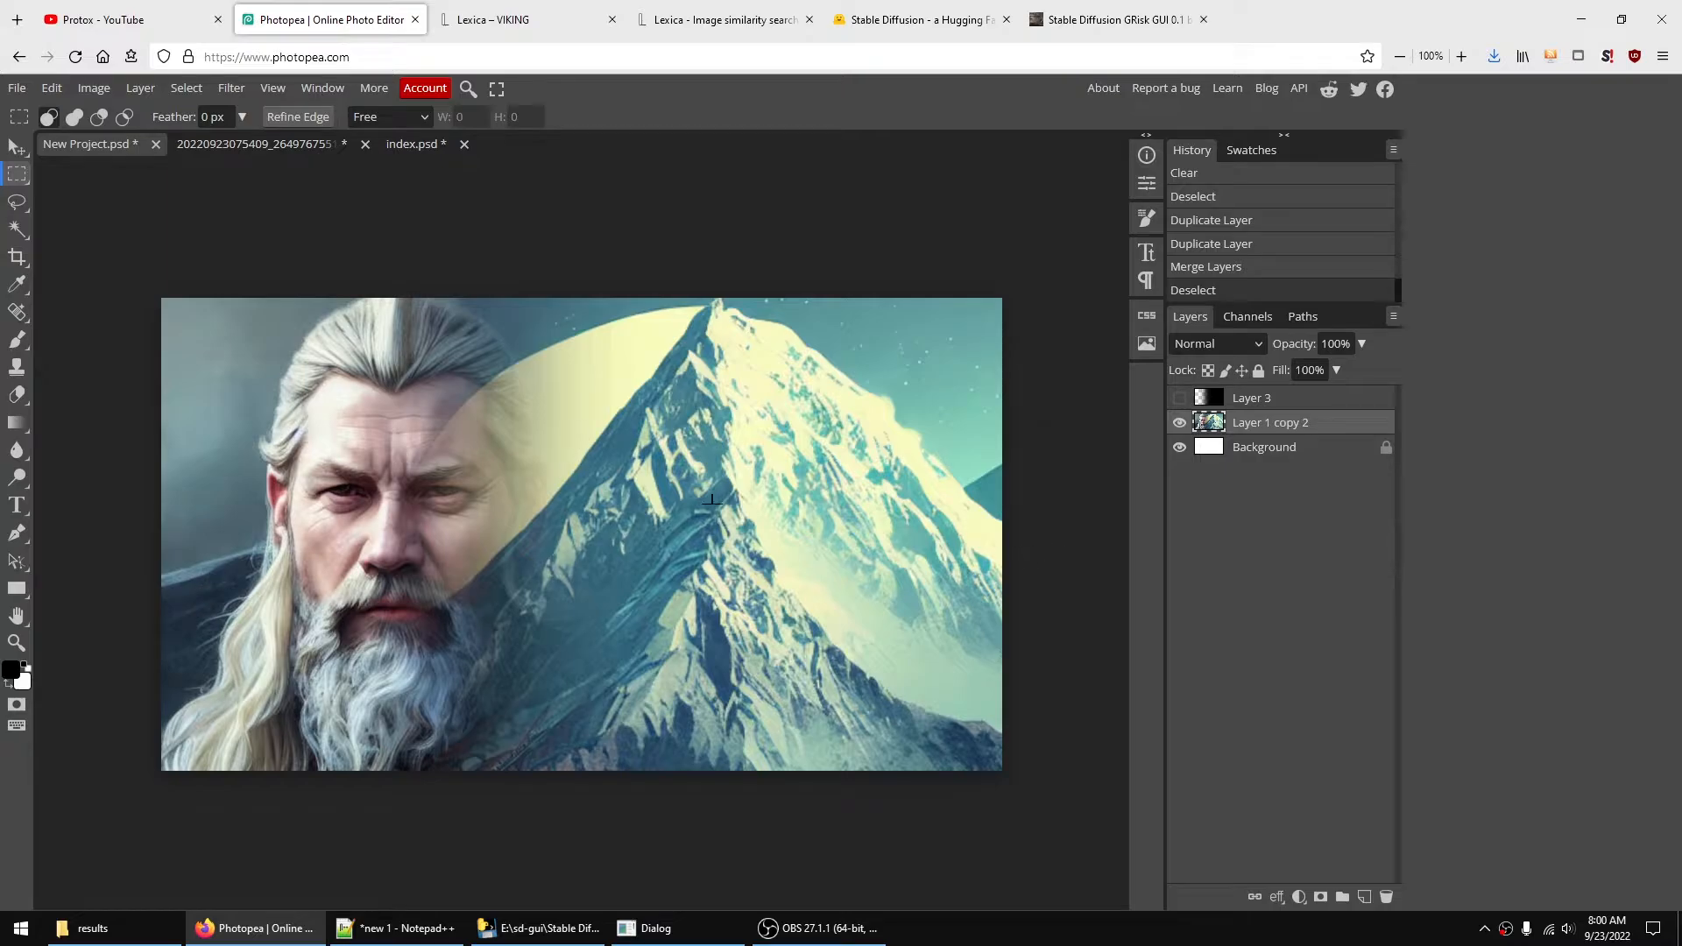
left_click_drag(1254, 399, 1384, 894)
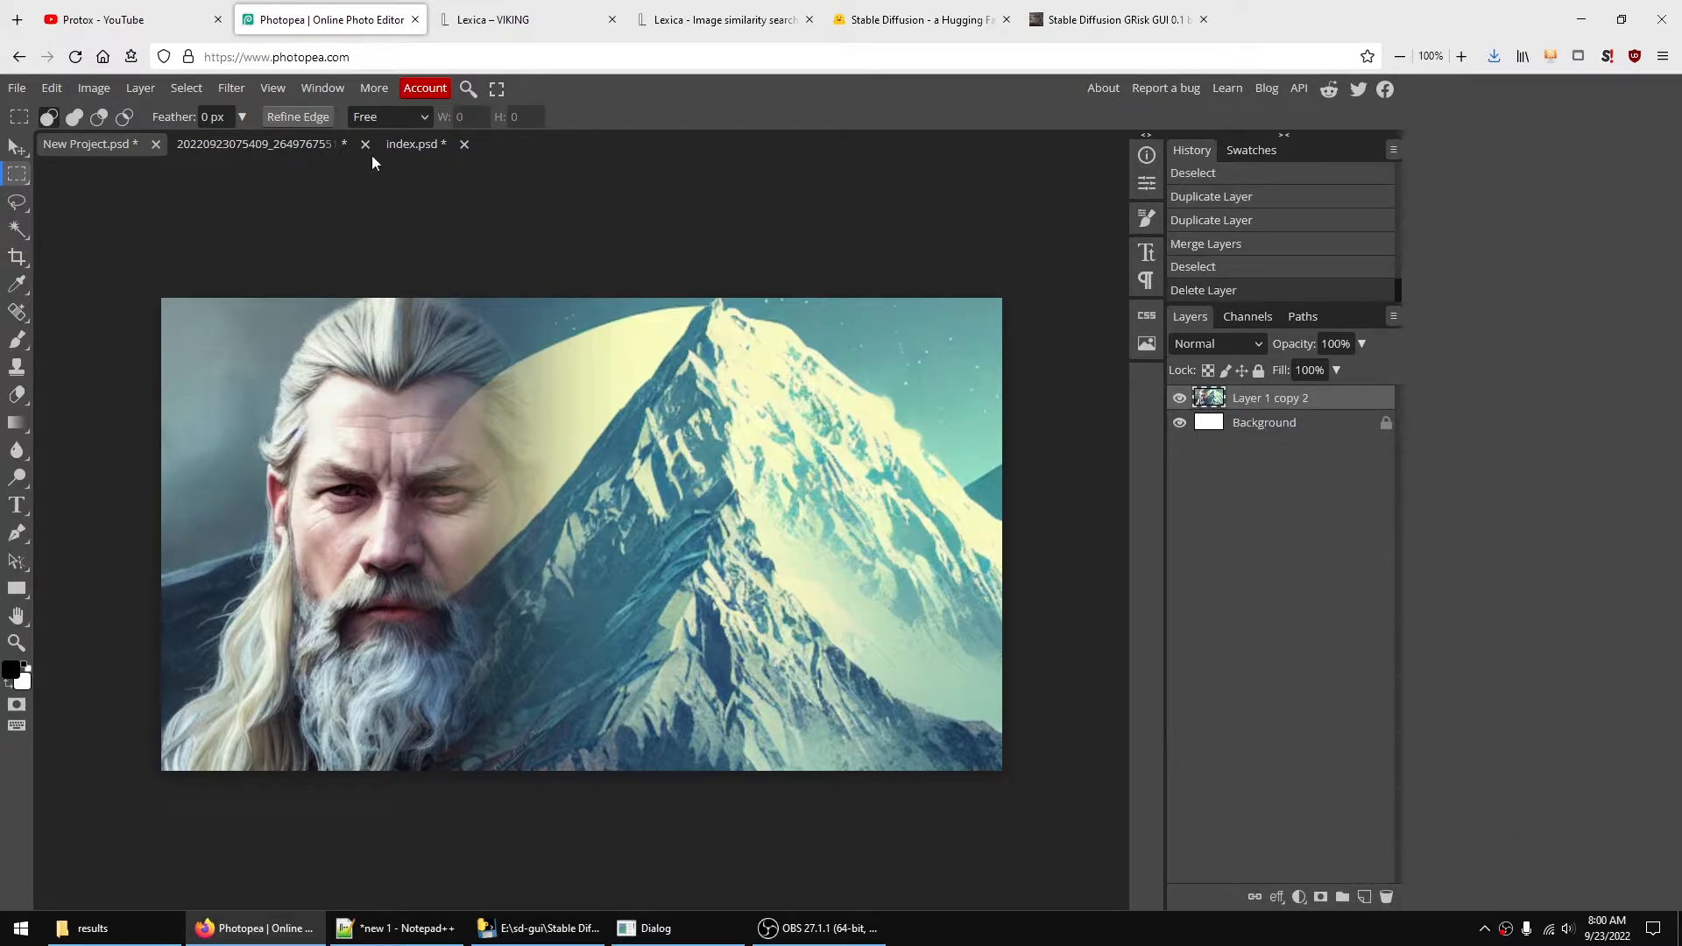
- Apply a Levels adjustment to the merged image with input black 19, midtone 0.81 and white 243
left_click(93, 88)
mouse_move(176, 147)
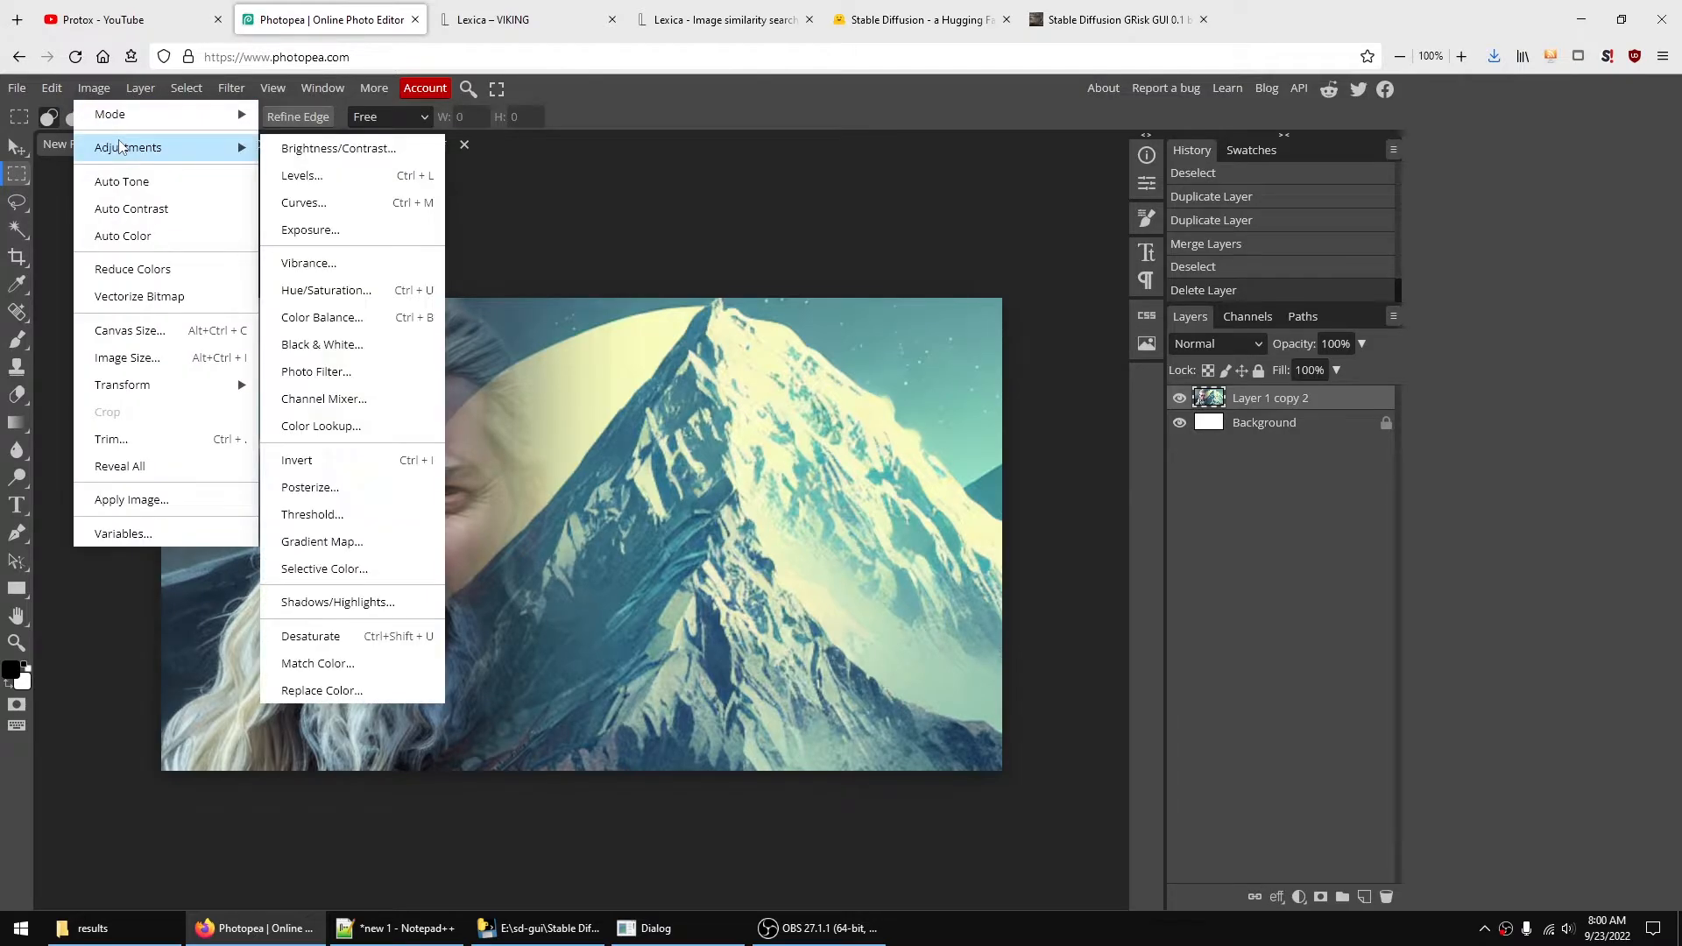
left_click(331, 177)
left_click_drag(336, 210, 1260, 216)
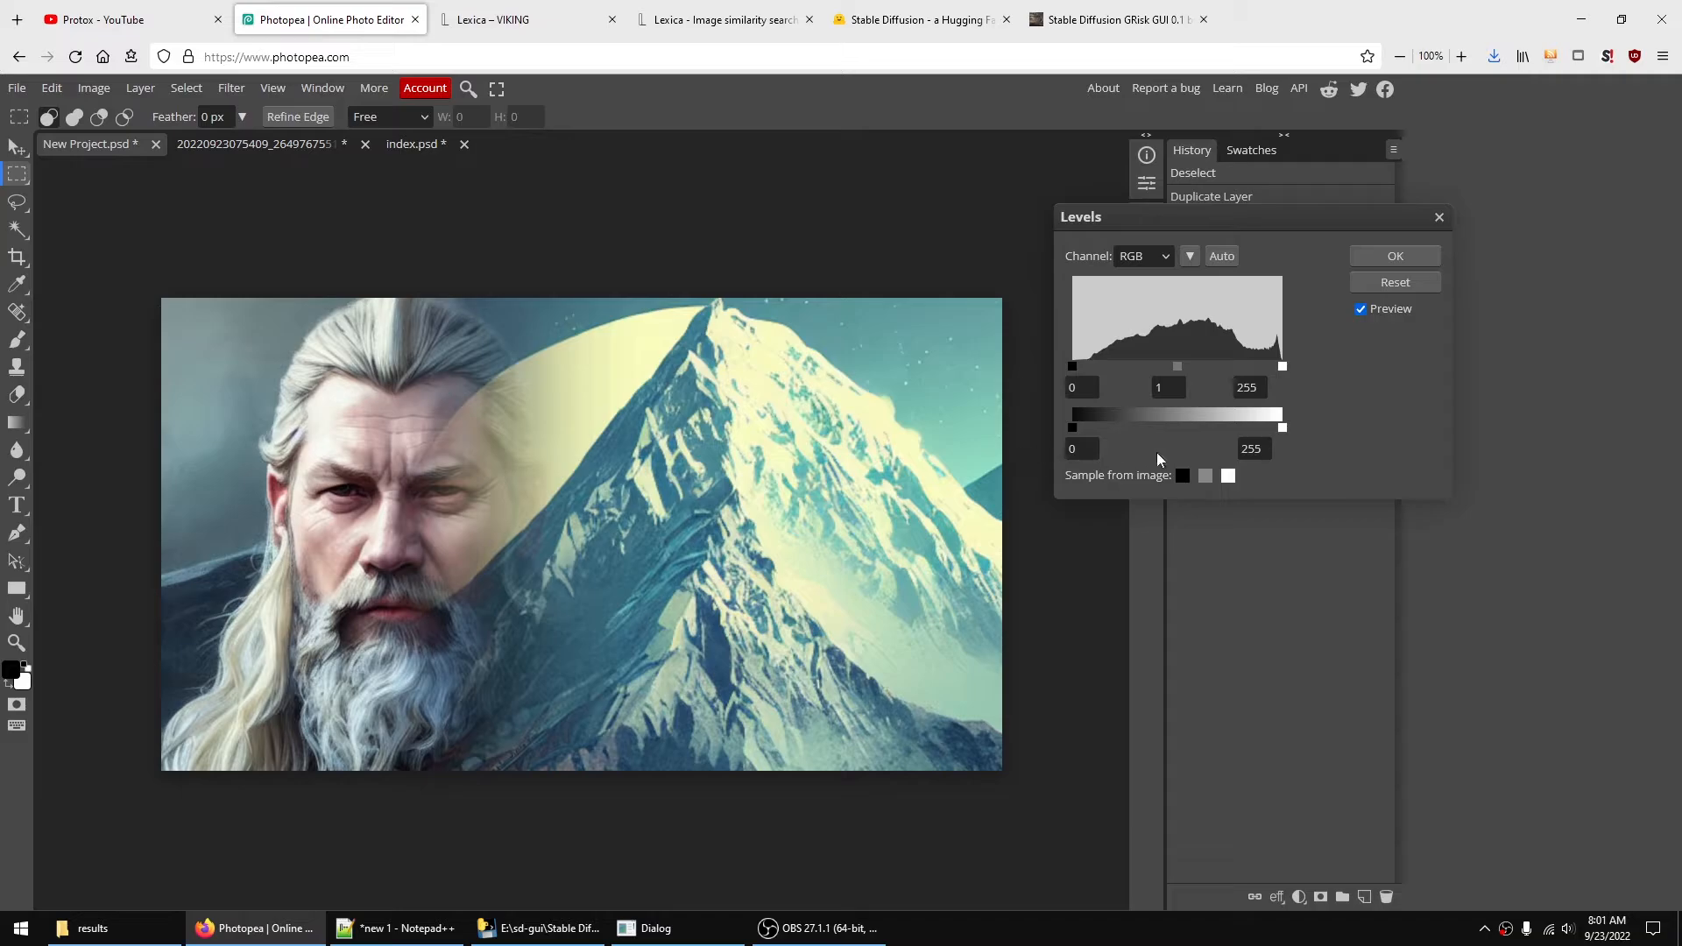
left_click(1077, 379)
left_click_drag(1076, 372, 1195, 366)
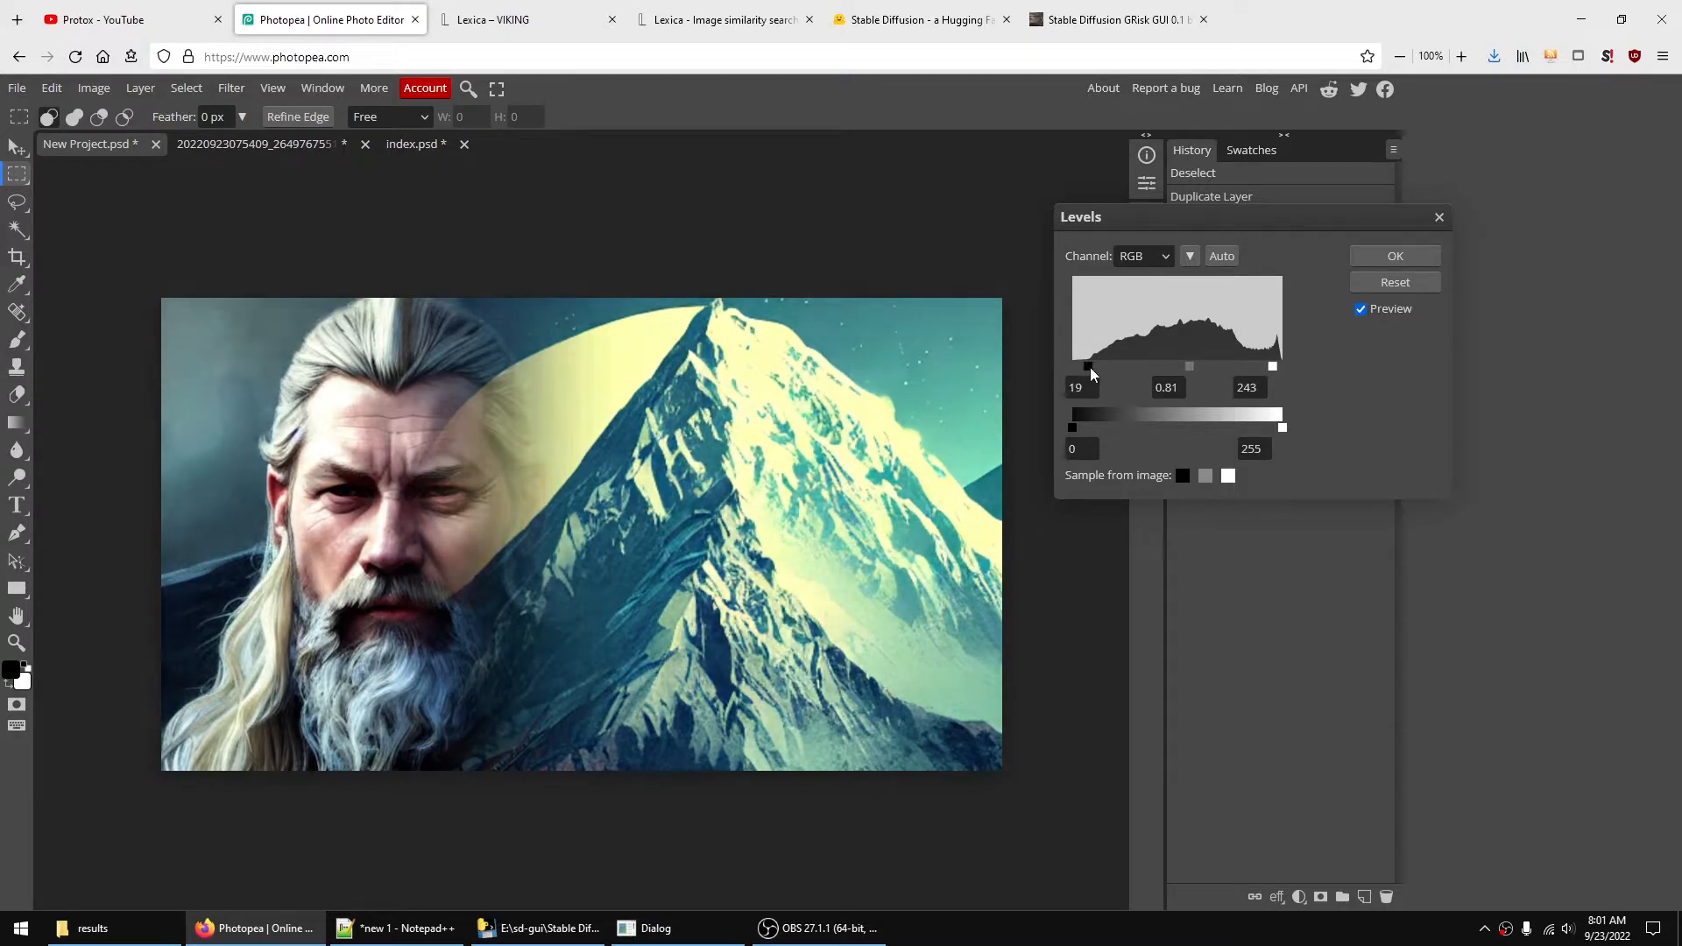
left_click(1370, 258)
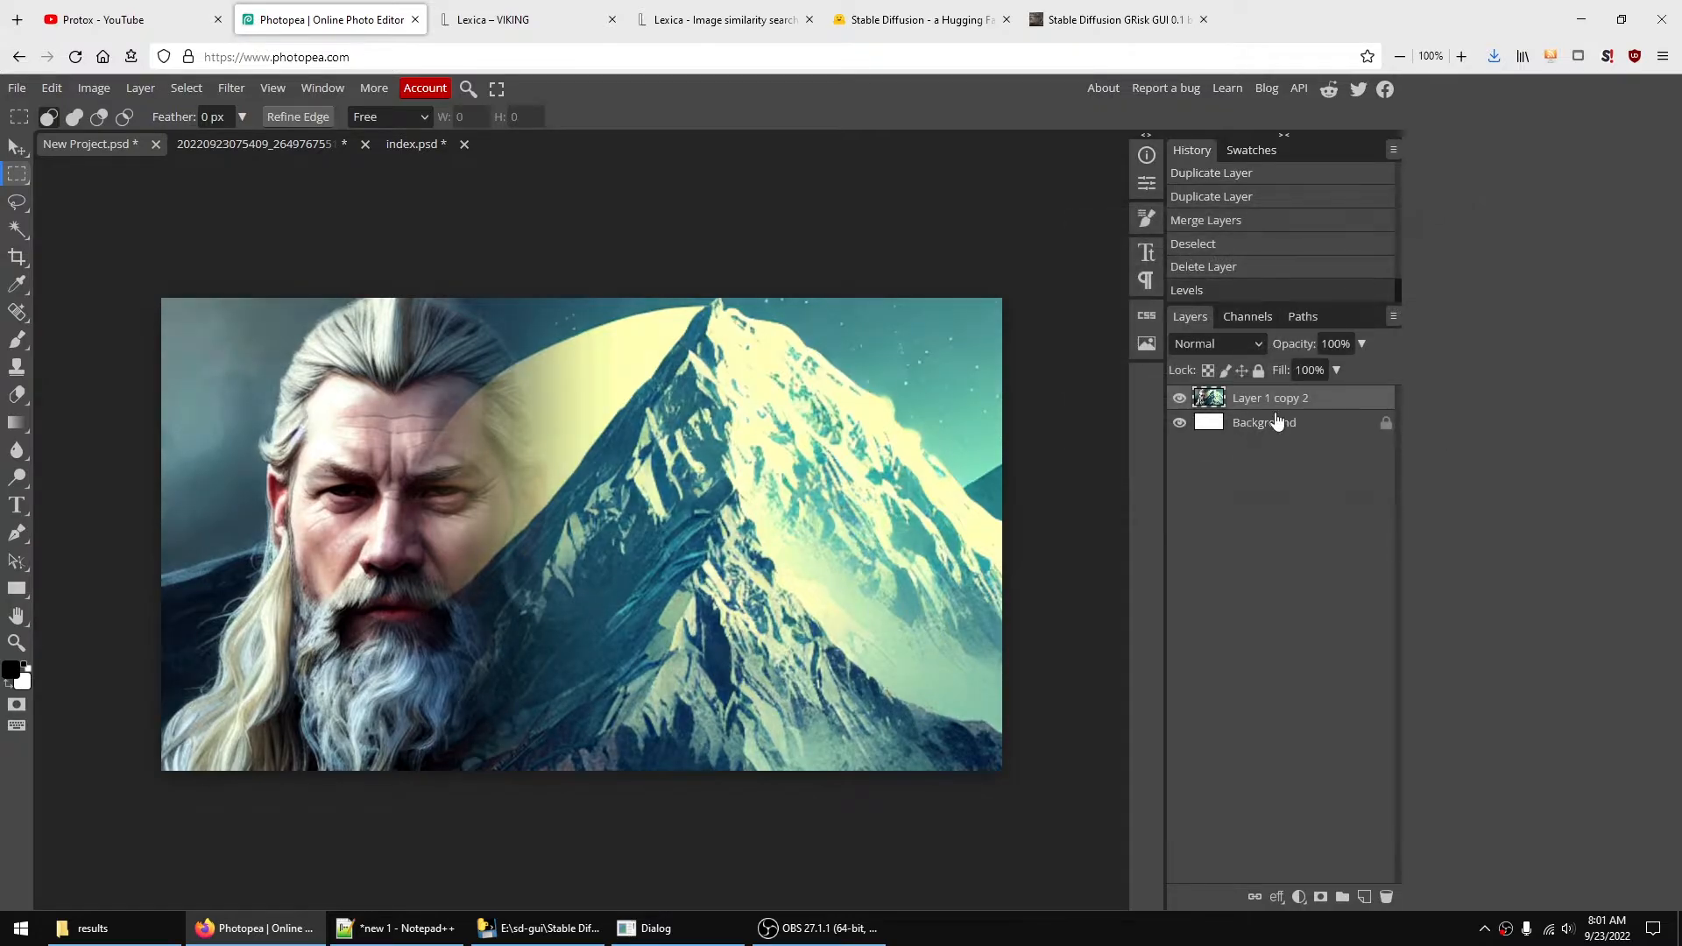
- Add a new layer above the merged image and select the entire canvas
left_click(1363, 897)
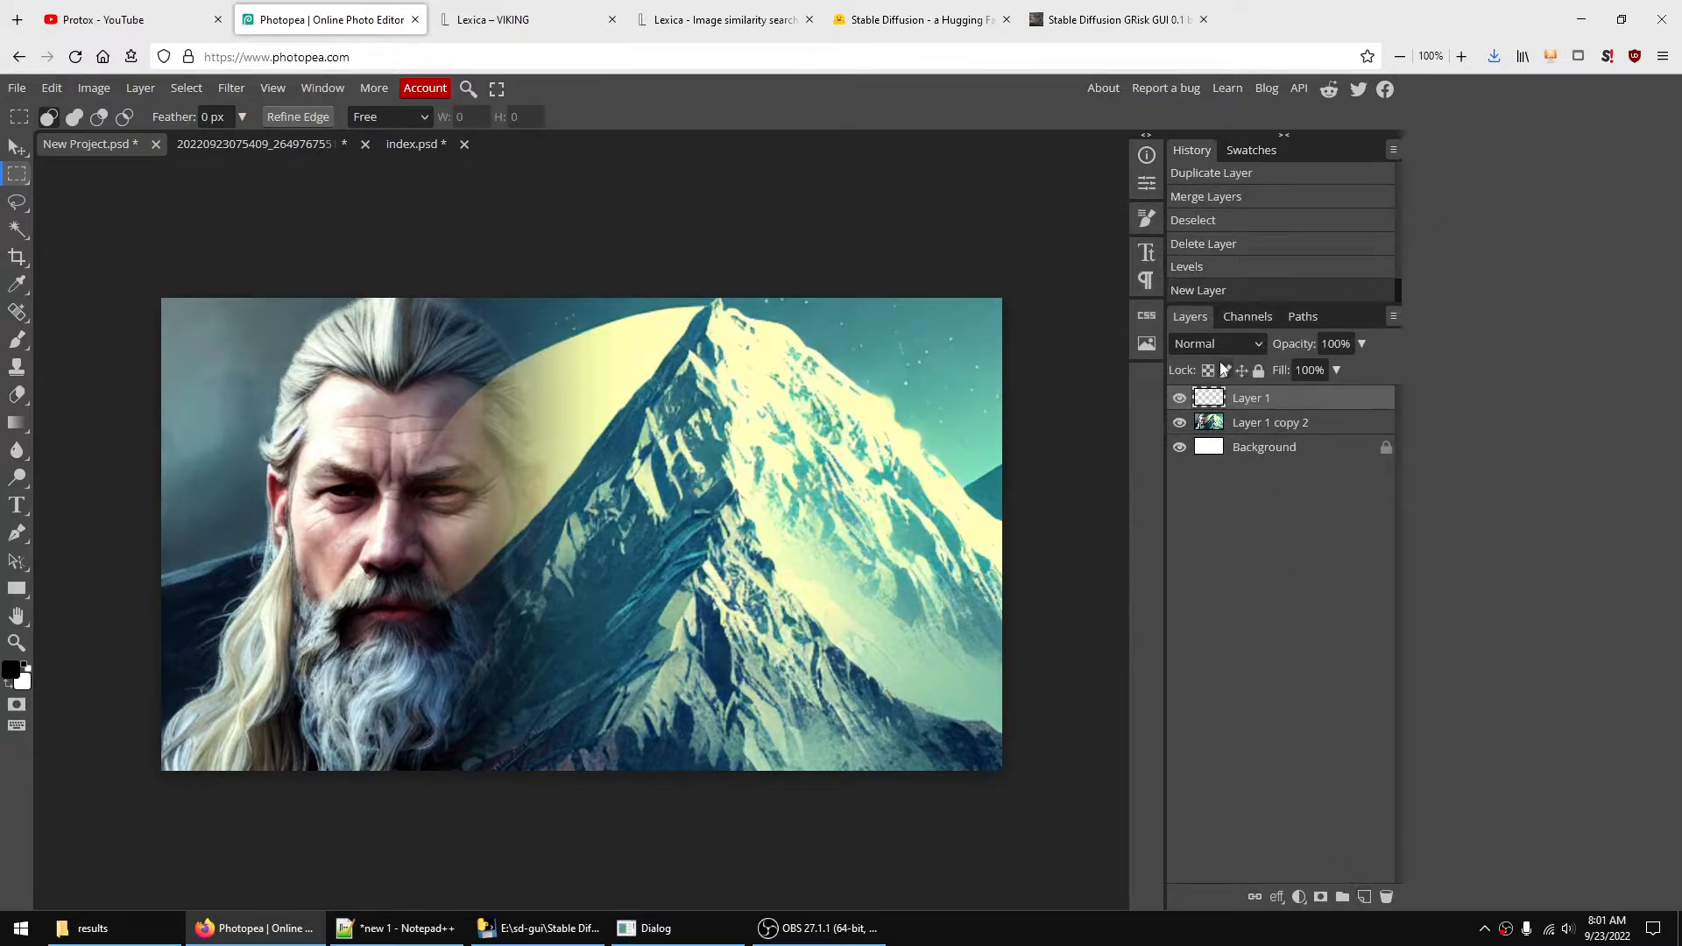
left_click(193, 91)
left_click(201, 113)
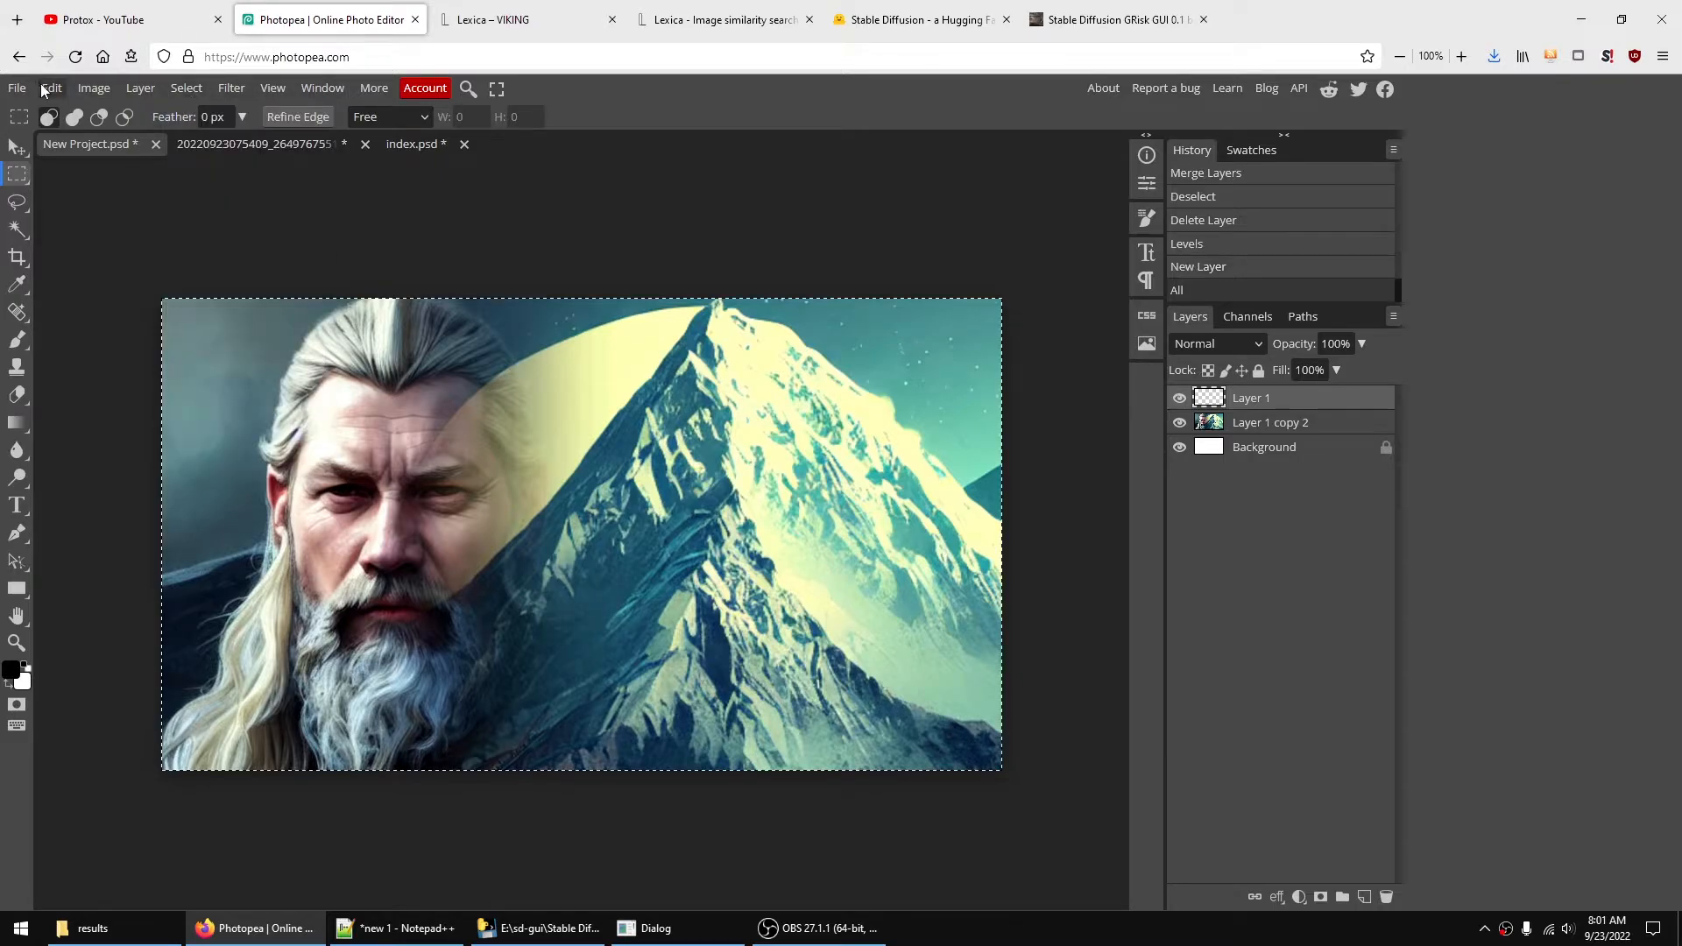
- Change the foreground color to a bright, fully saturated yellow-orange
left_click(11, 670)
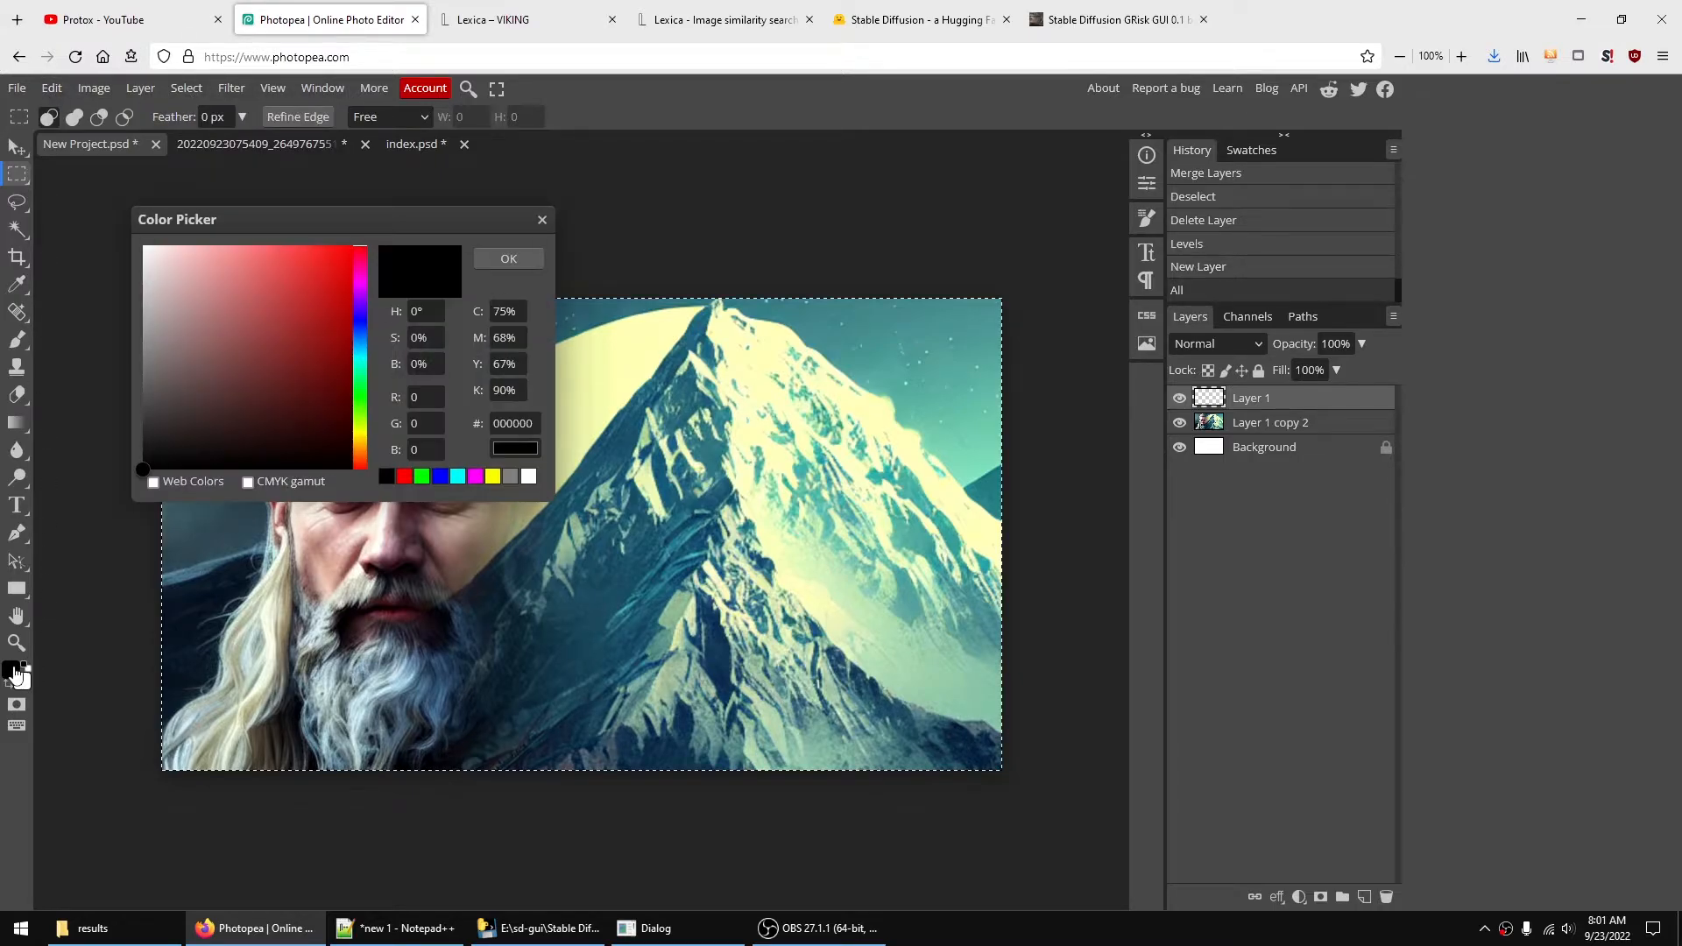
left_click_drag(363, 438, 360, 443)
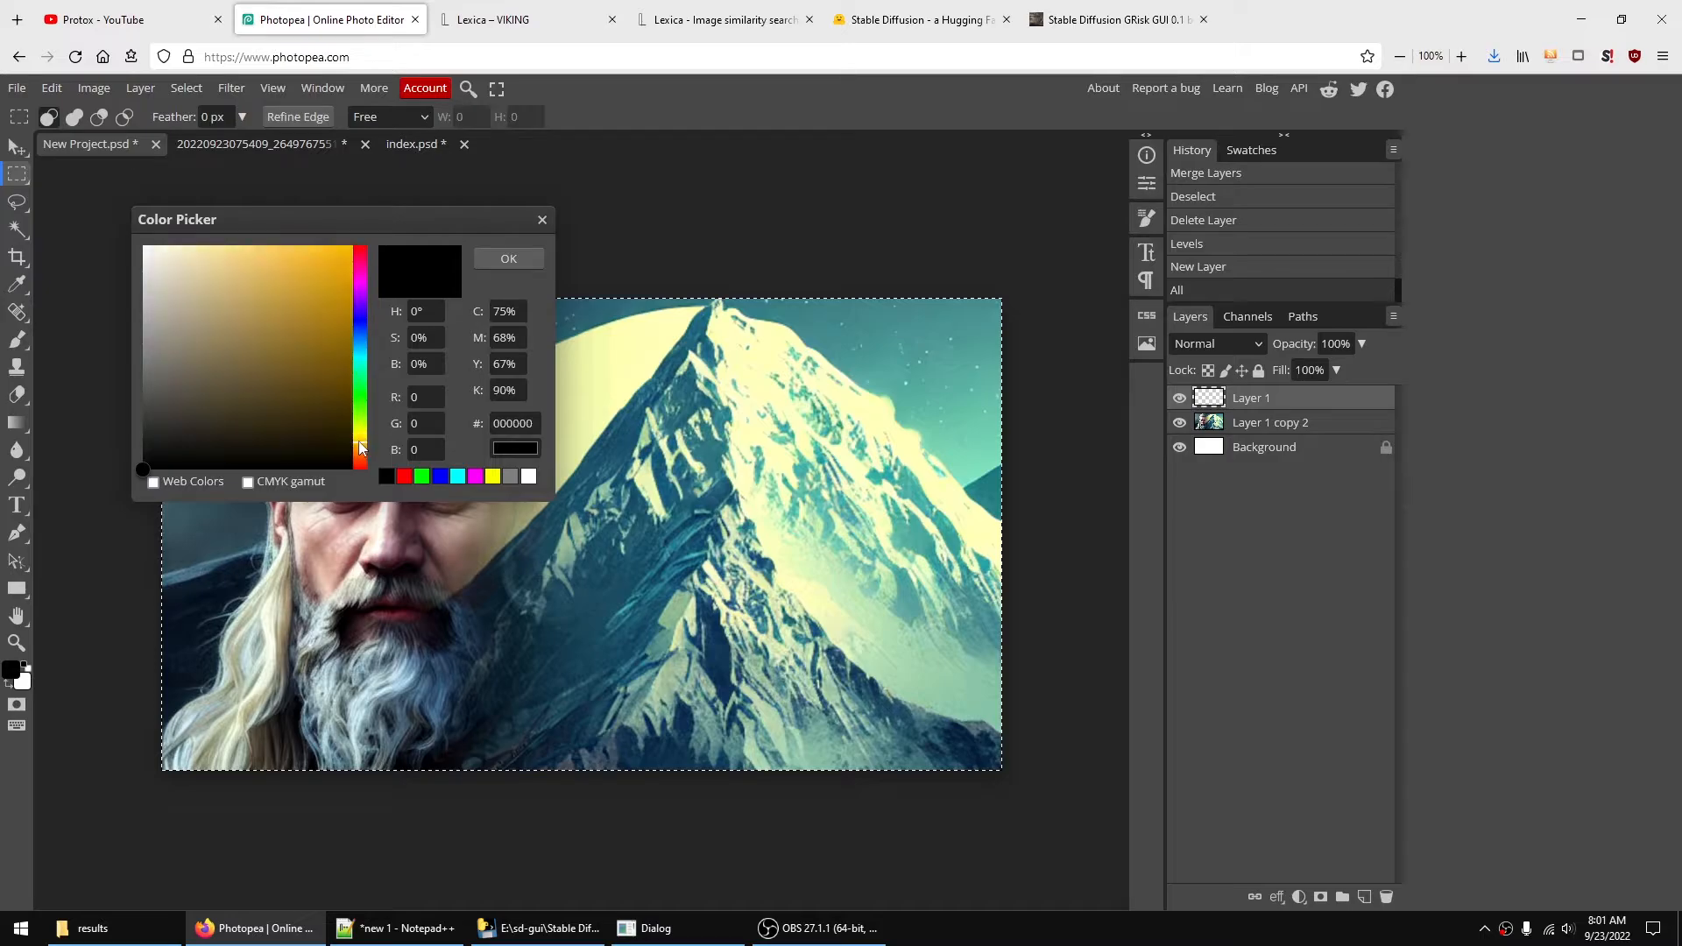
left_click(352, 253)
left_click(507, 260)
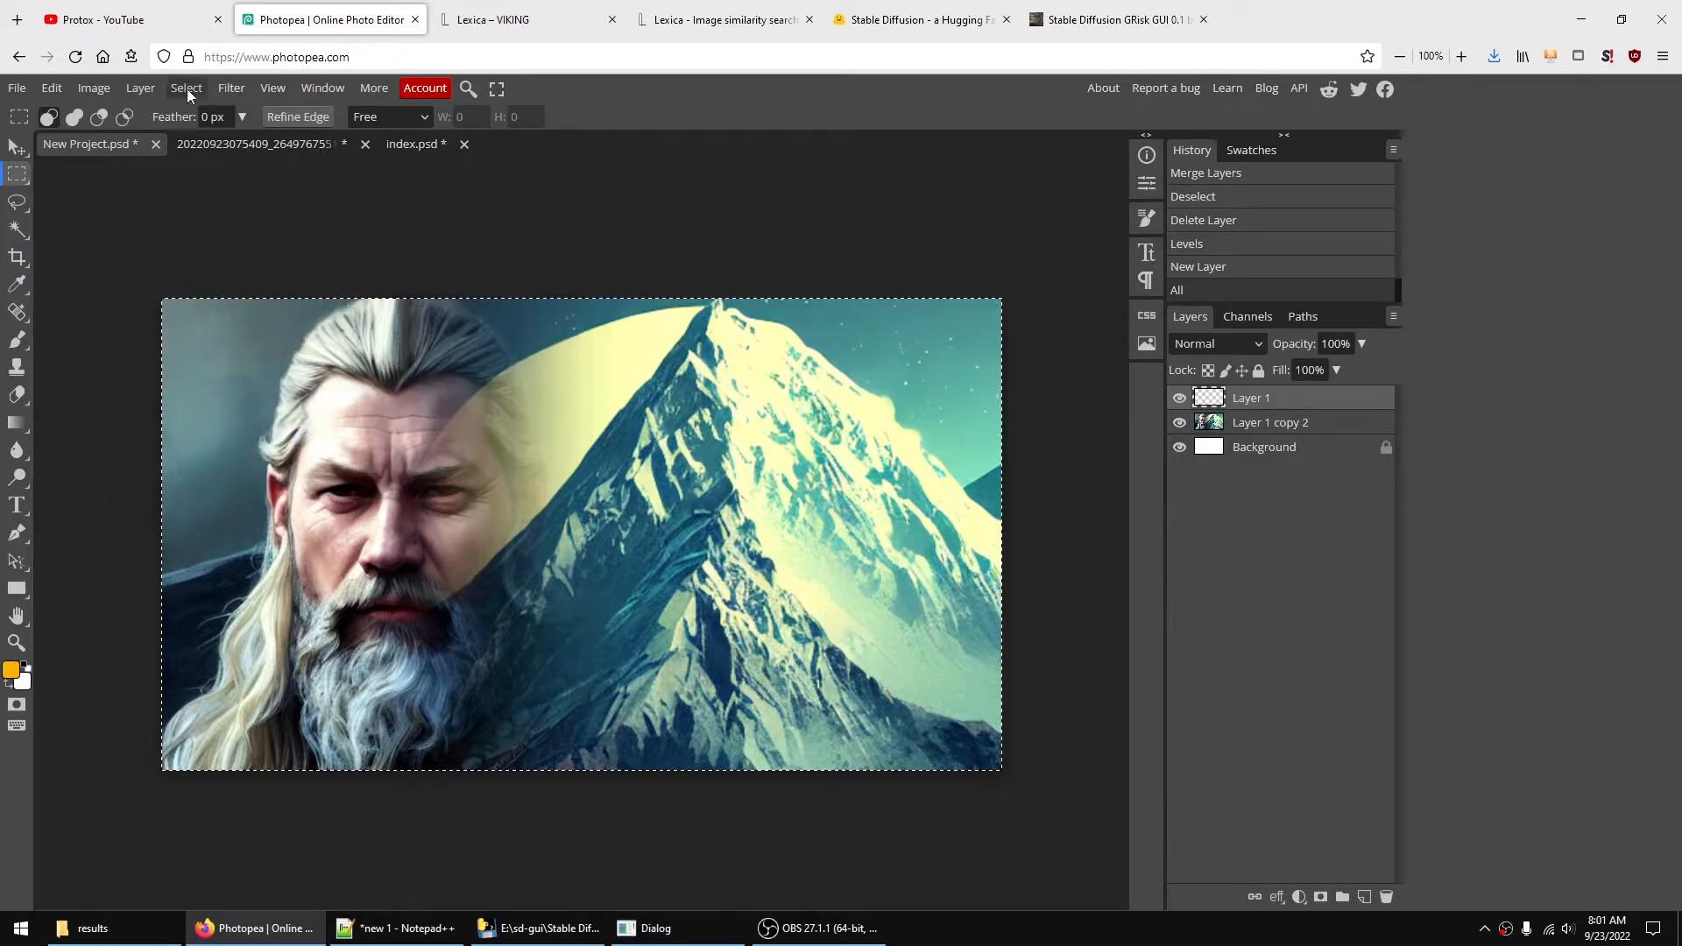
left_click(56, 91)
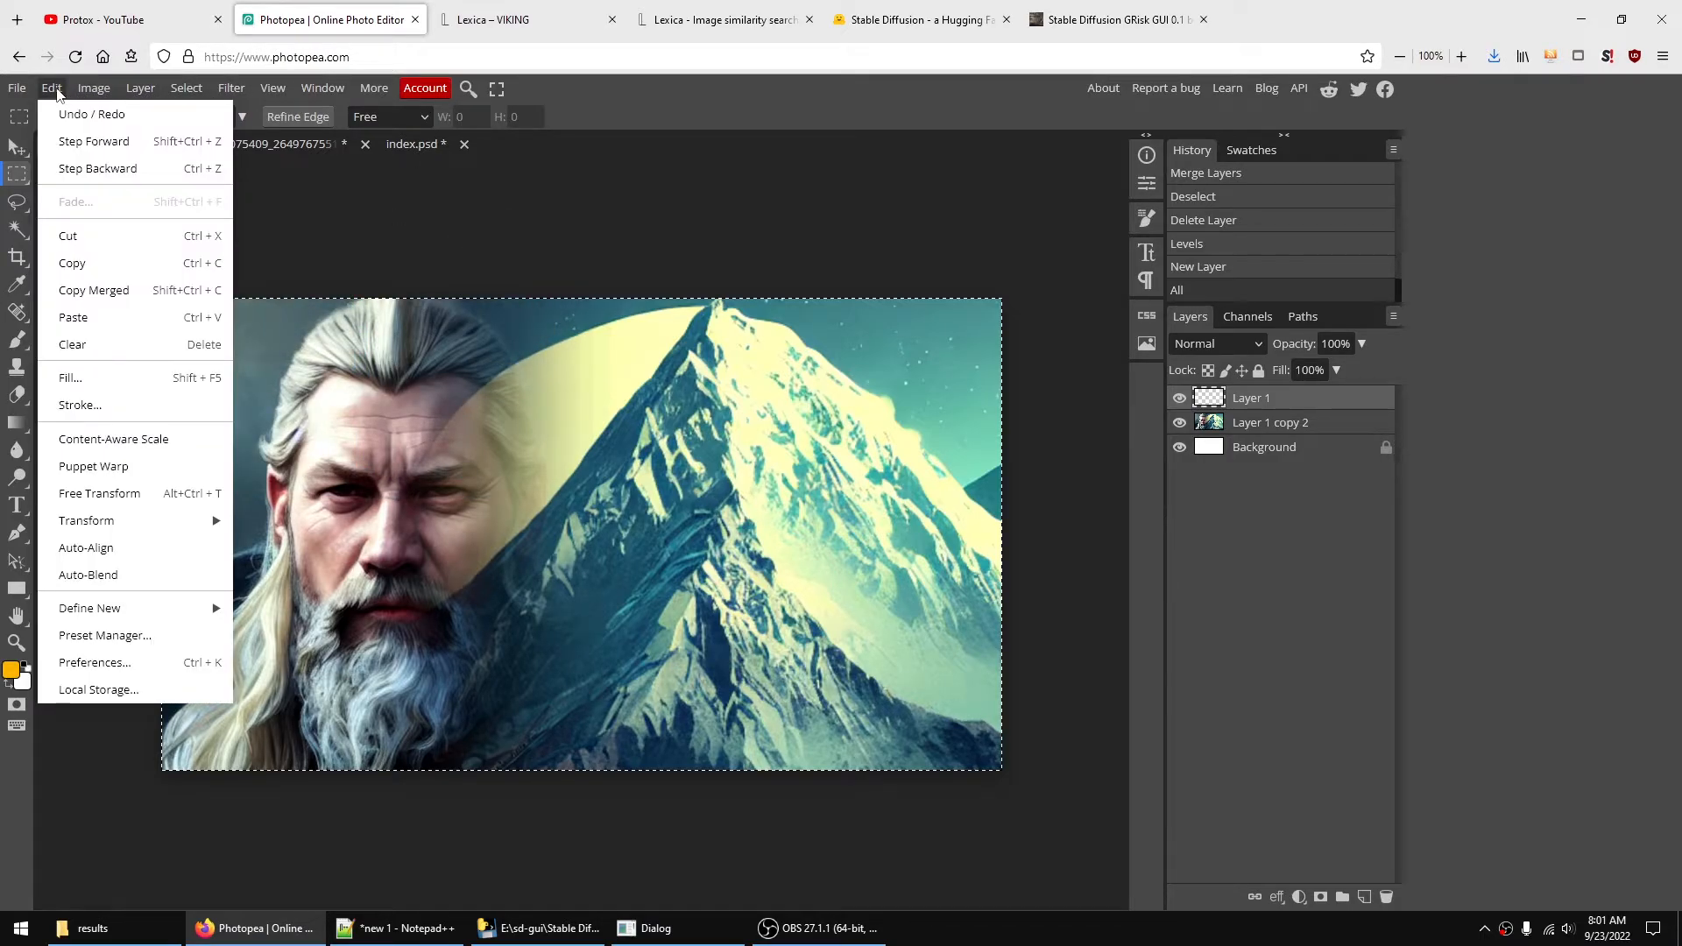
left_click(107, 378)
left_click(291, 264)
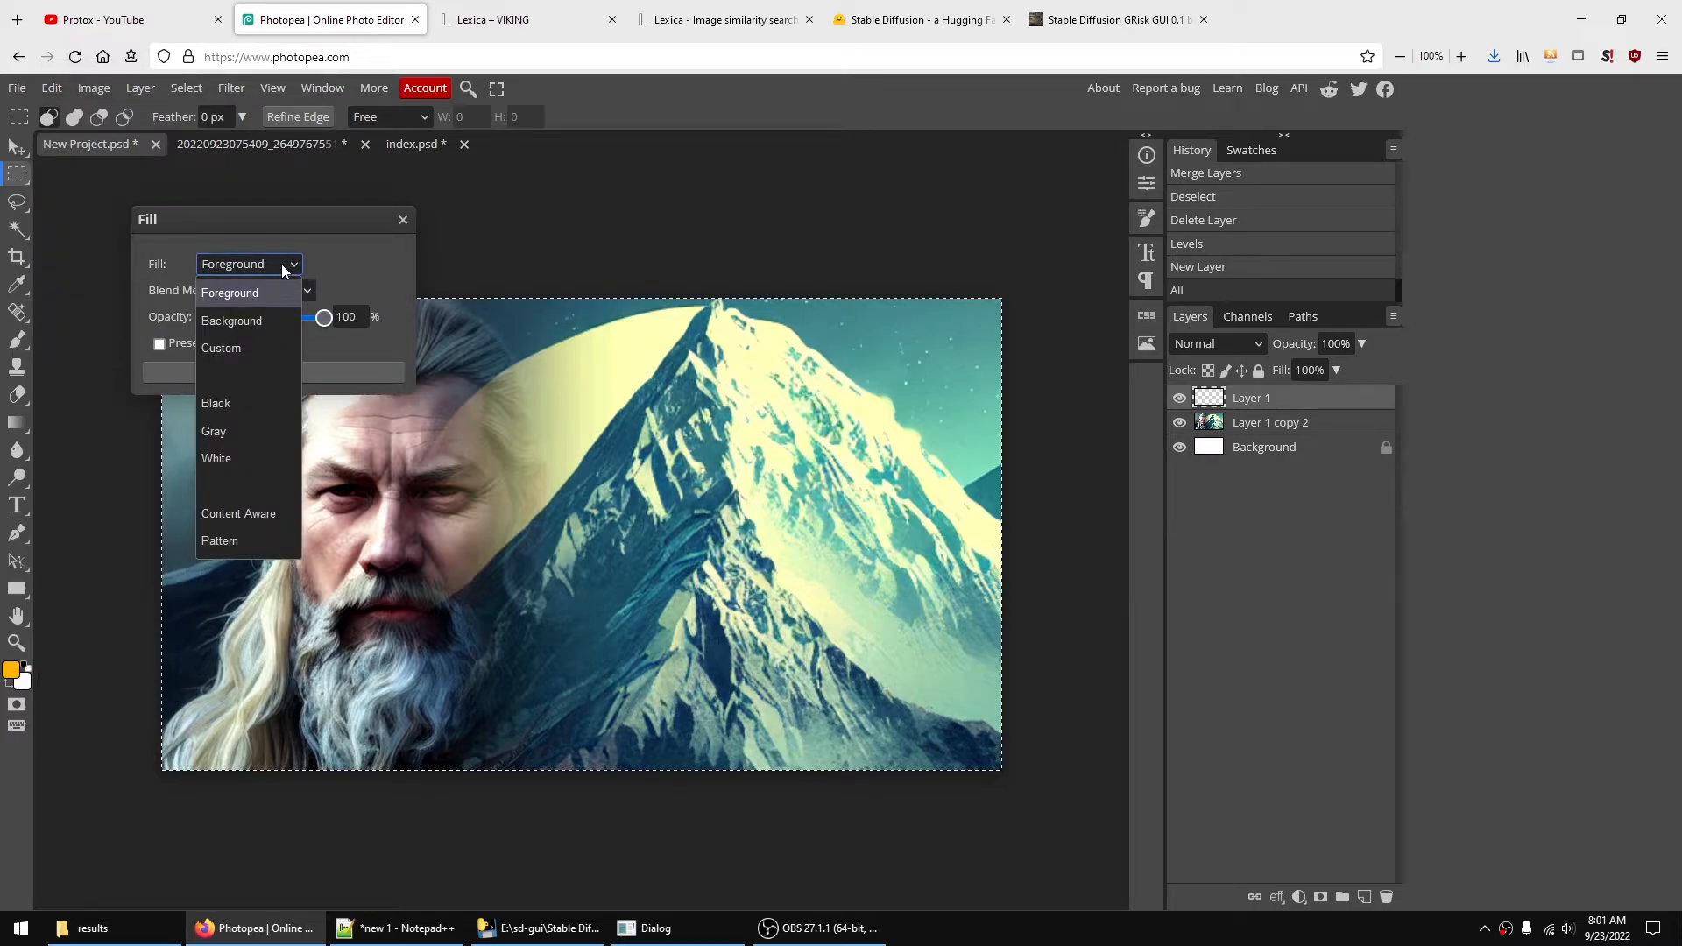
left_click(375, 265)
left_click(403, 220)
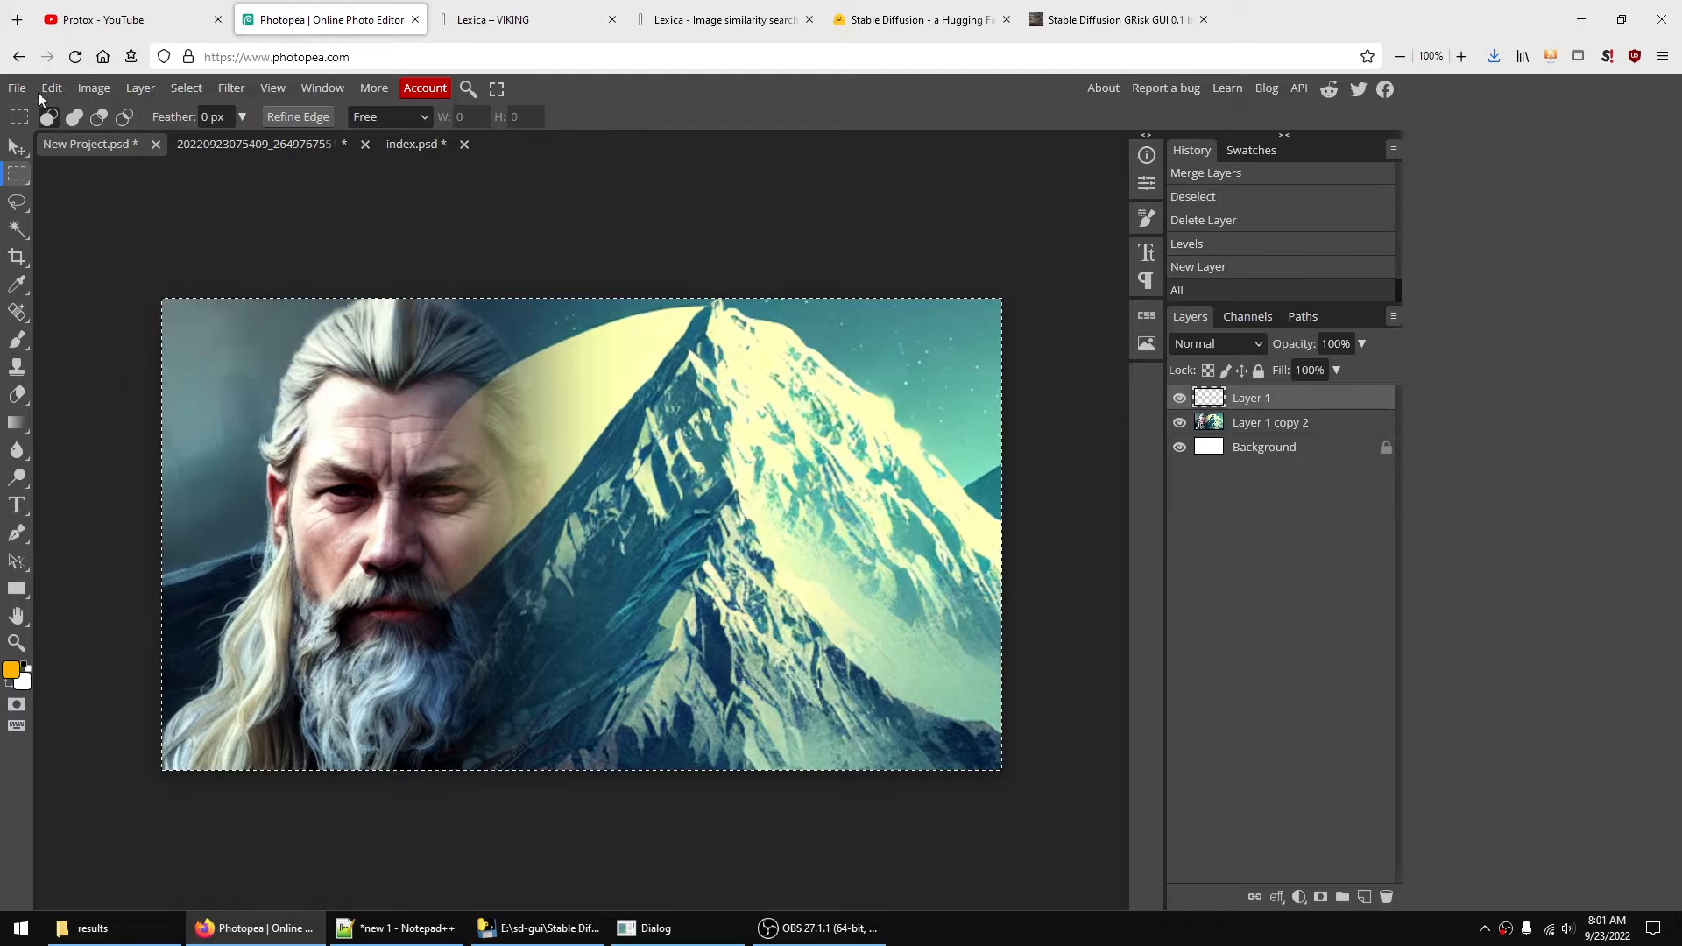
- Stroke the canvas selection on the new layer with a 20 px orange line positioned inside, at 100% opacity
left_click(52, 90)
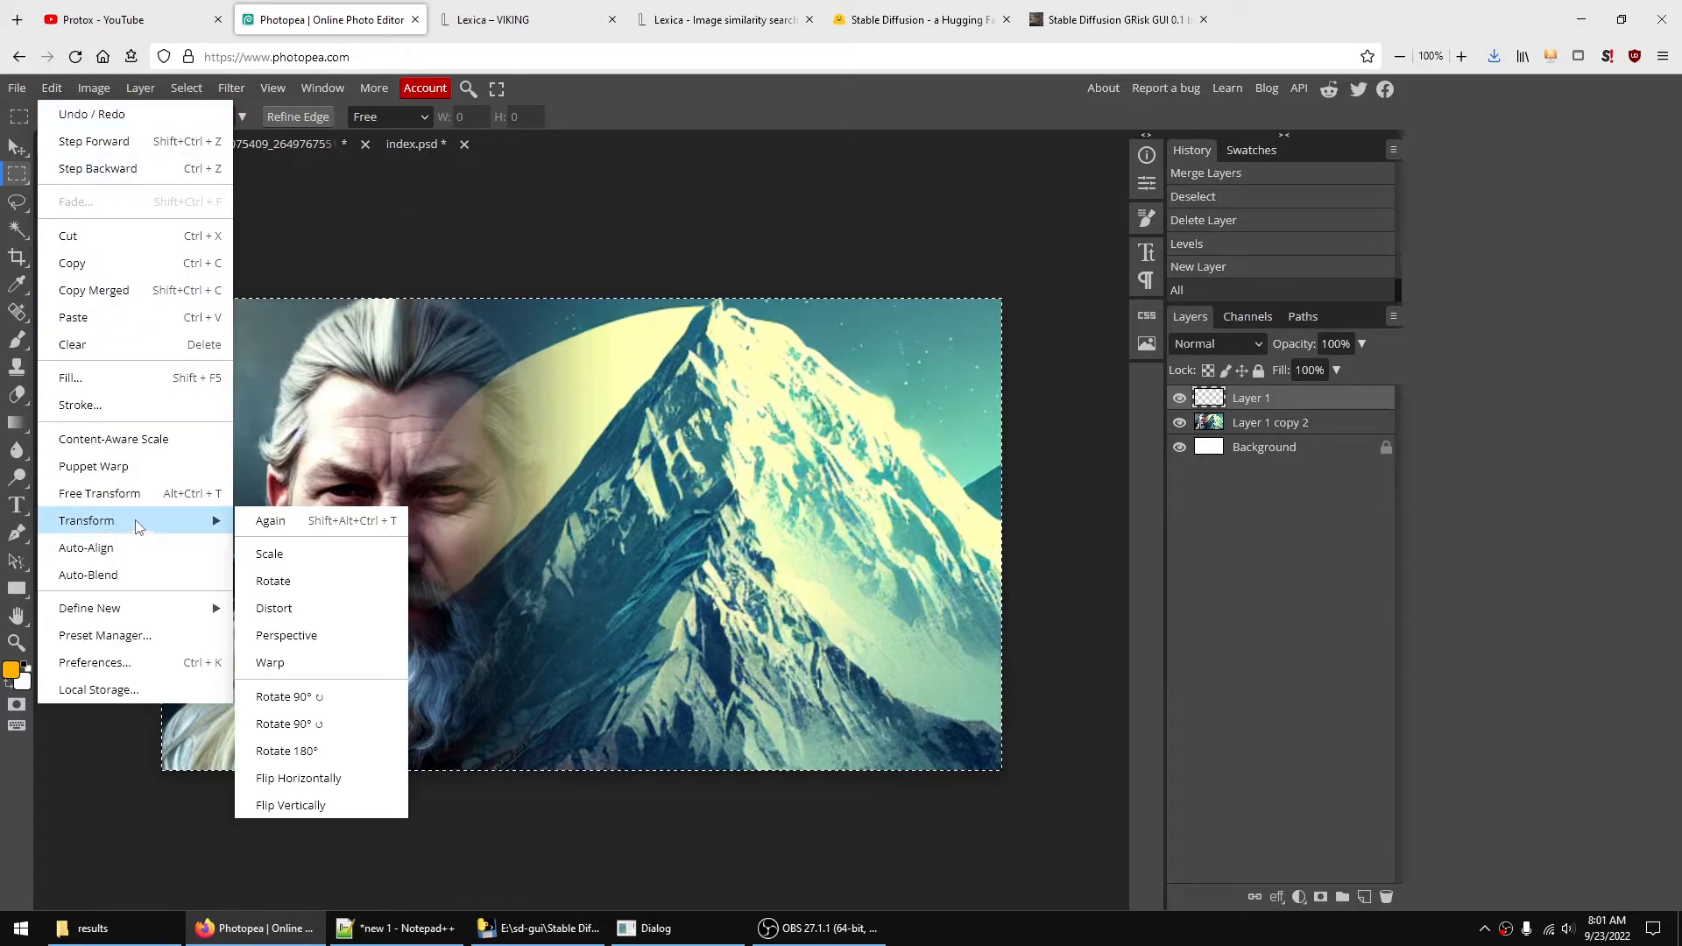
left_click(79, 404)
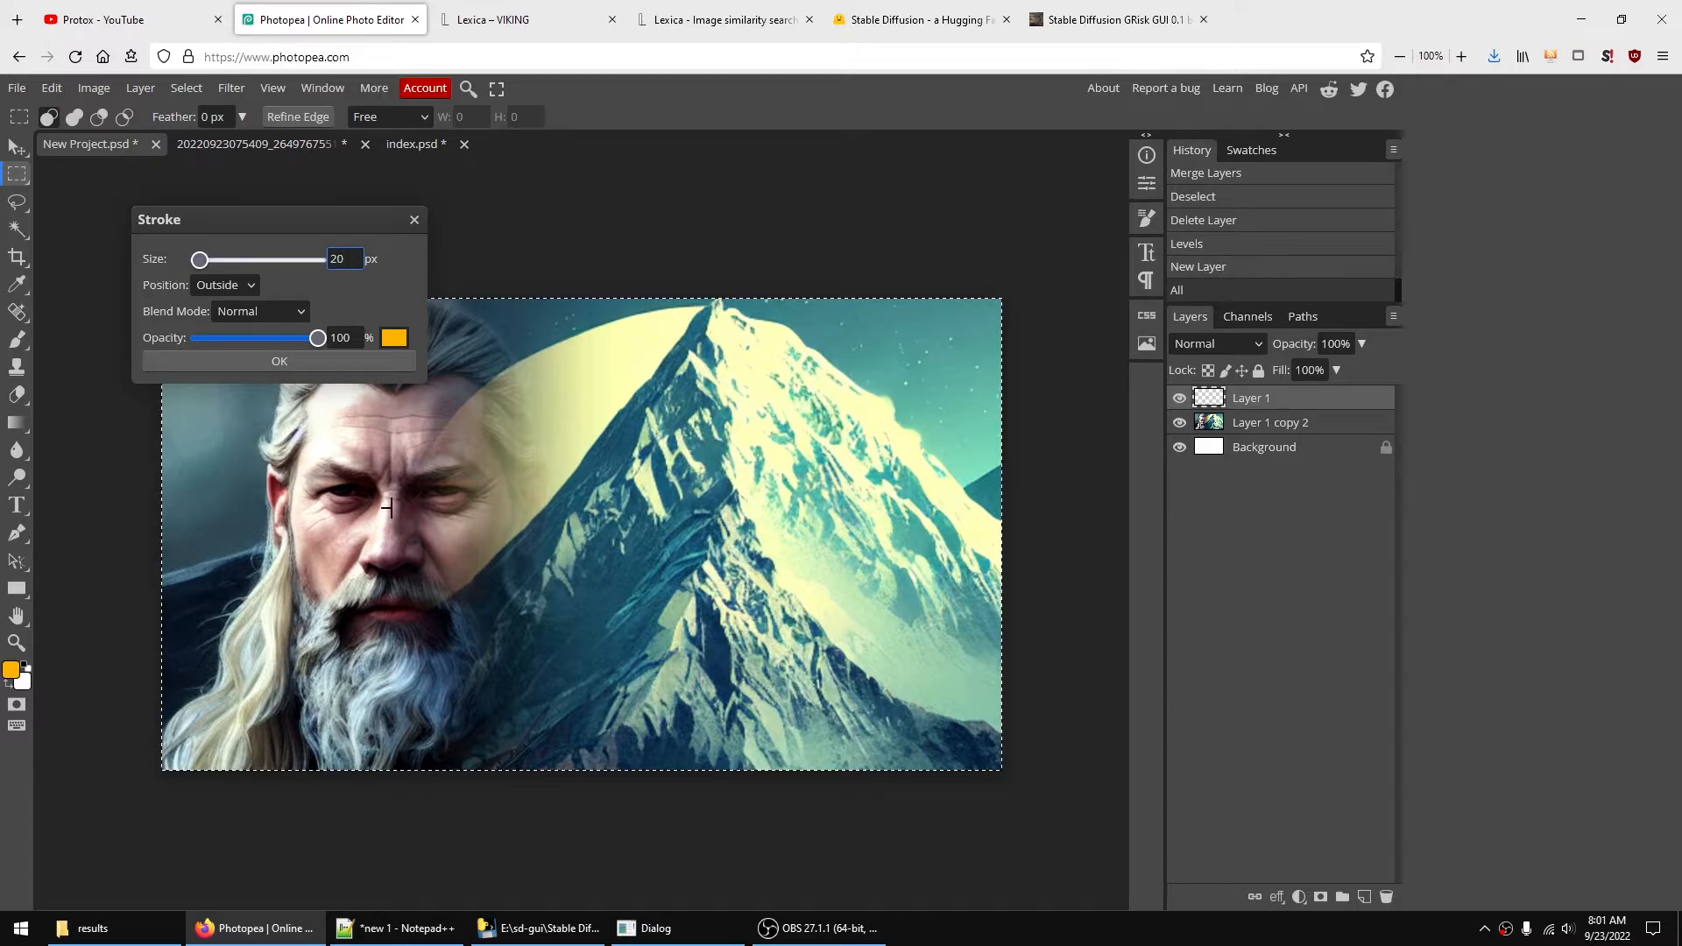
left_click(251, 285)
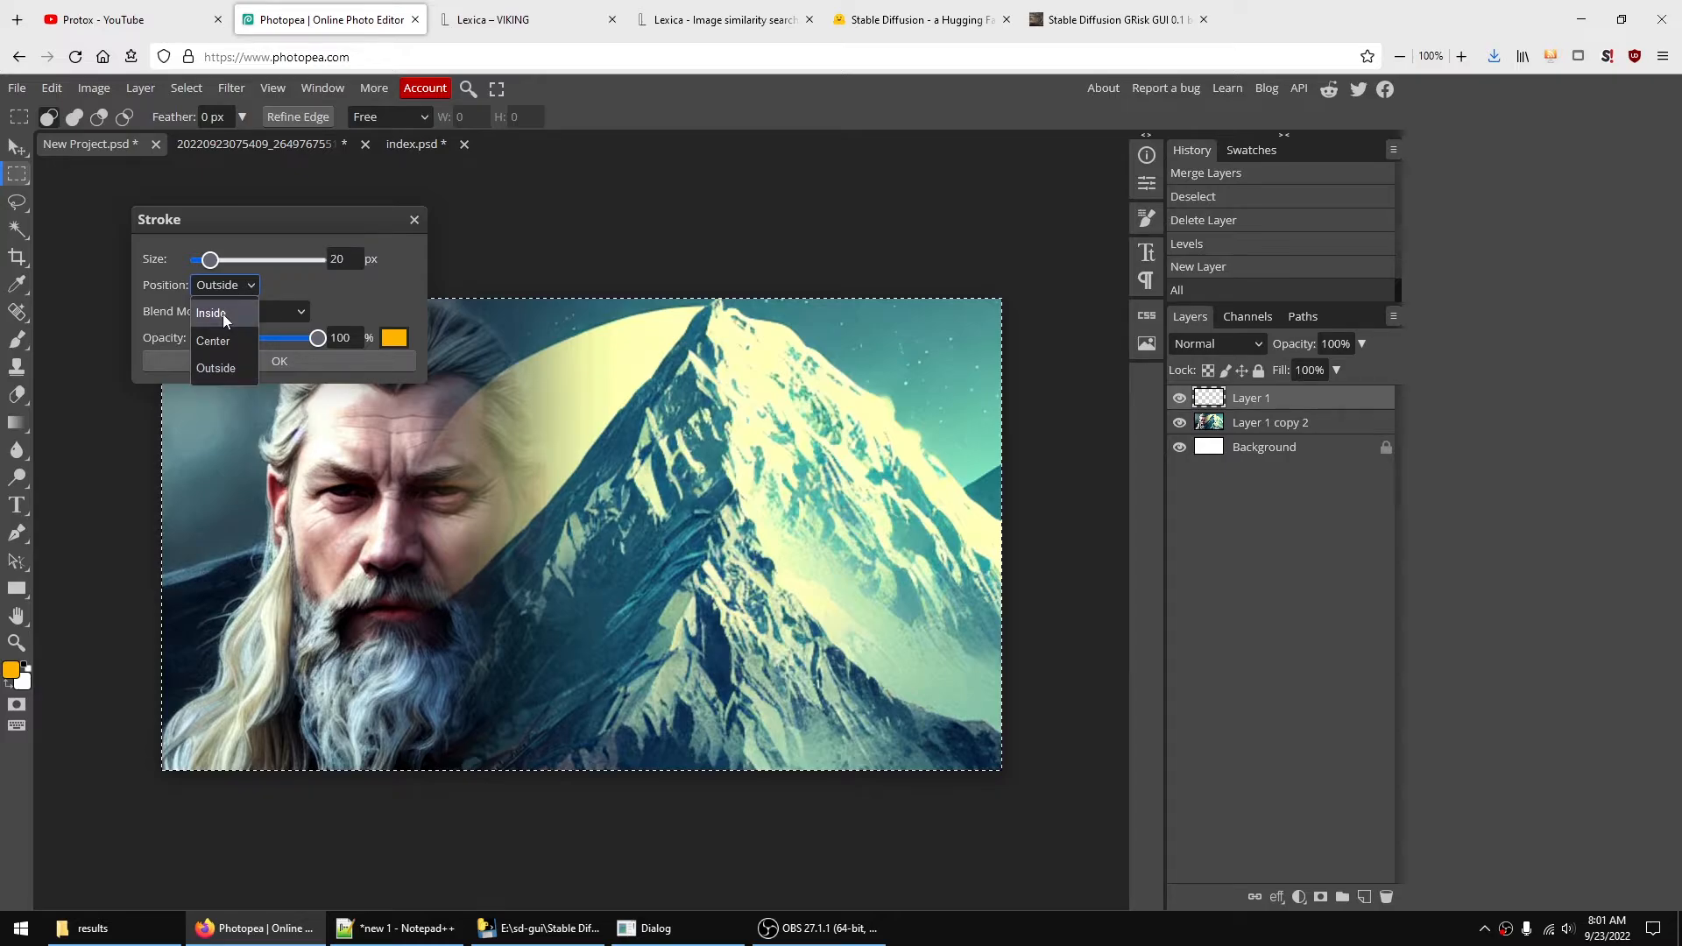
left_click(223, 313)
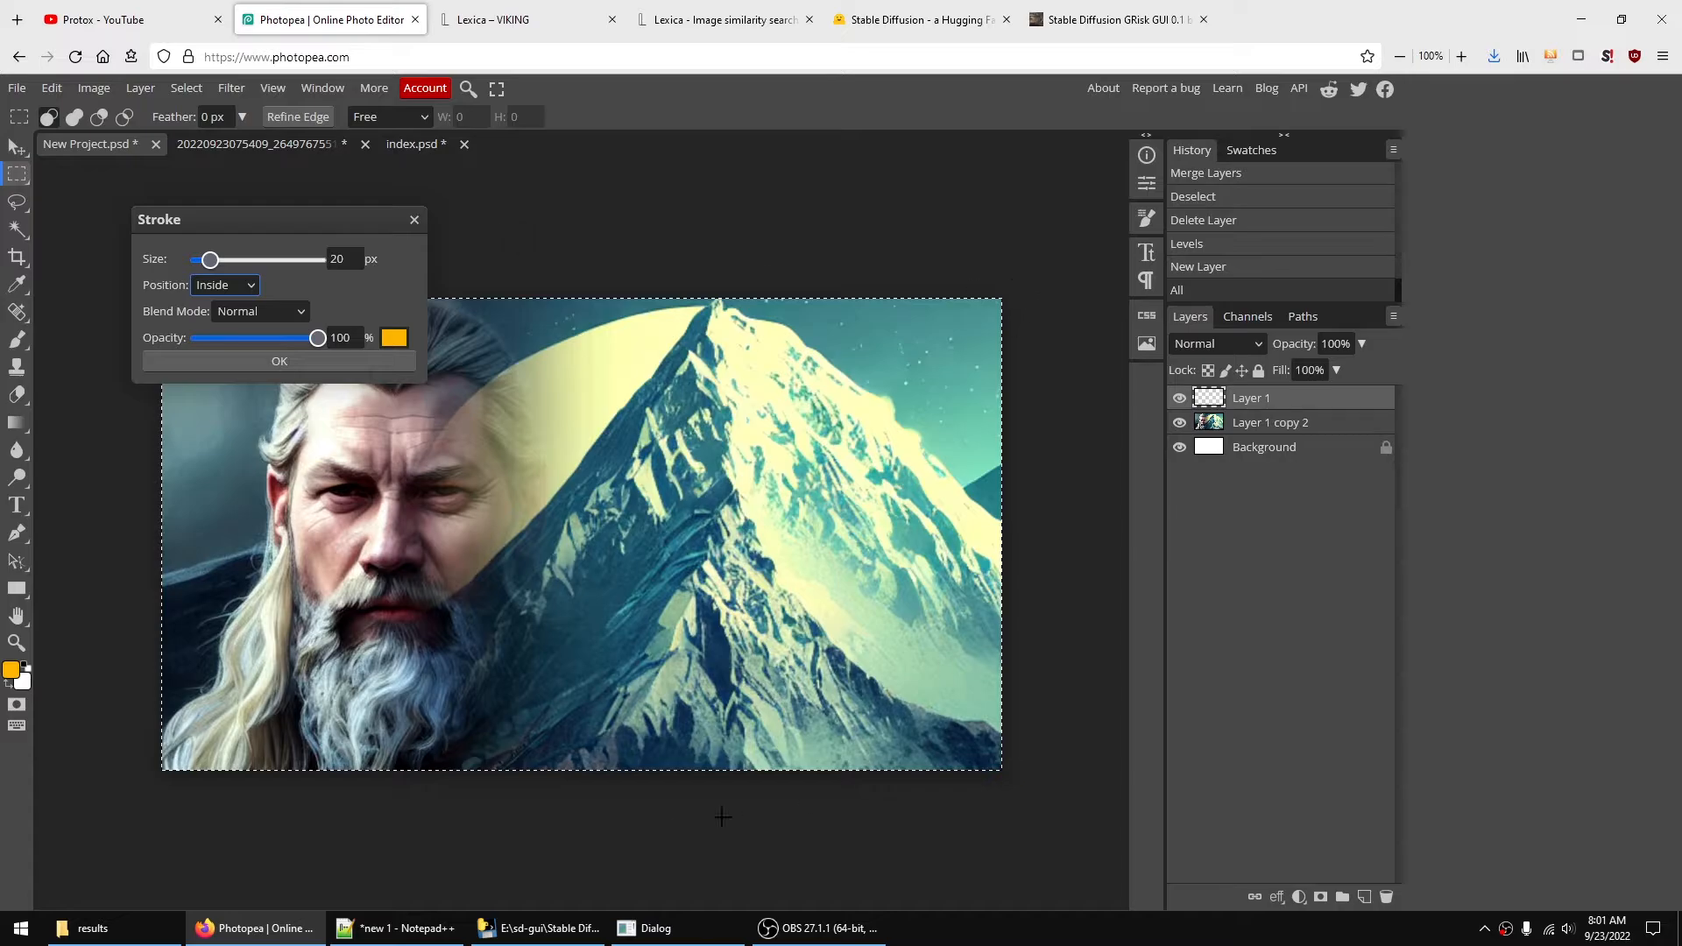
left_click(281, 366)
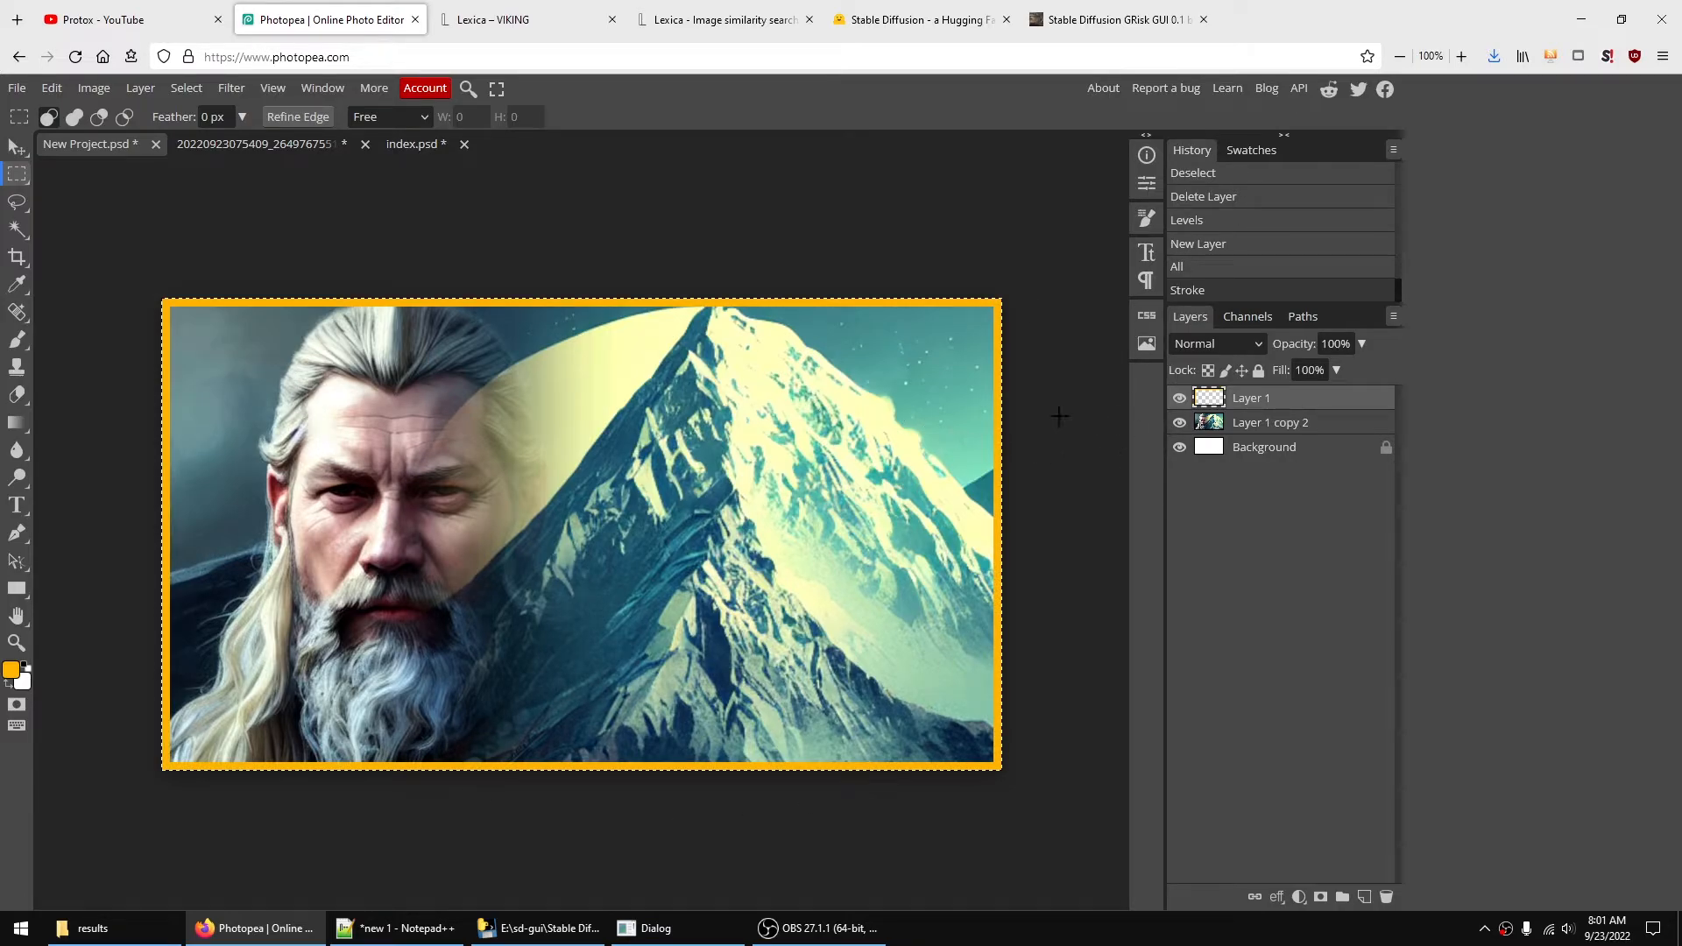
- Select the merged image layer, then copy the title "Create YouTube Thumbnails Using AI & Photopea" from the Notepad++ document and return to Photopea
left_click(1280, 423)
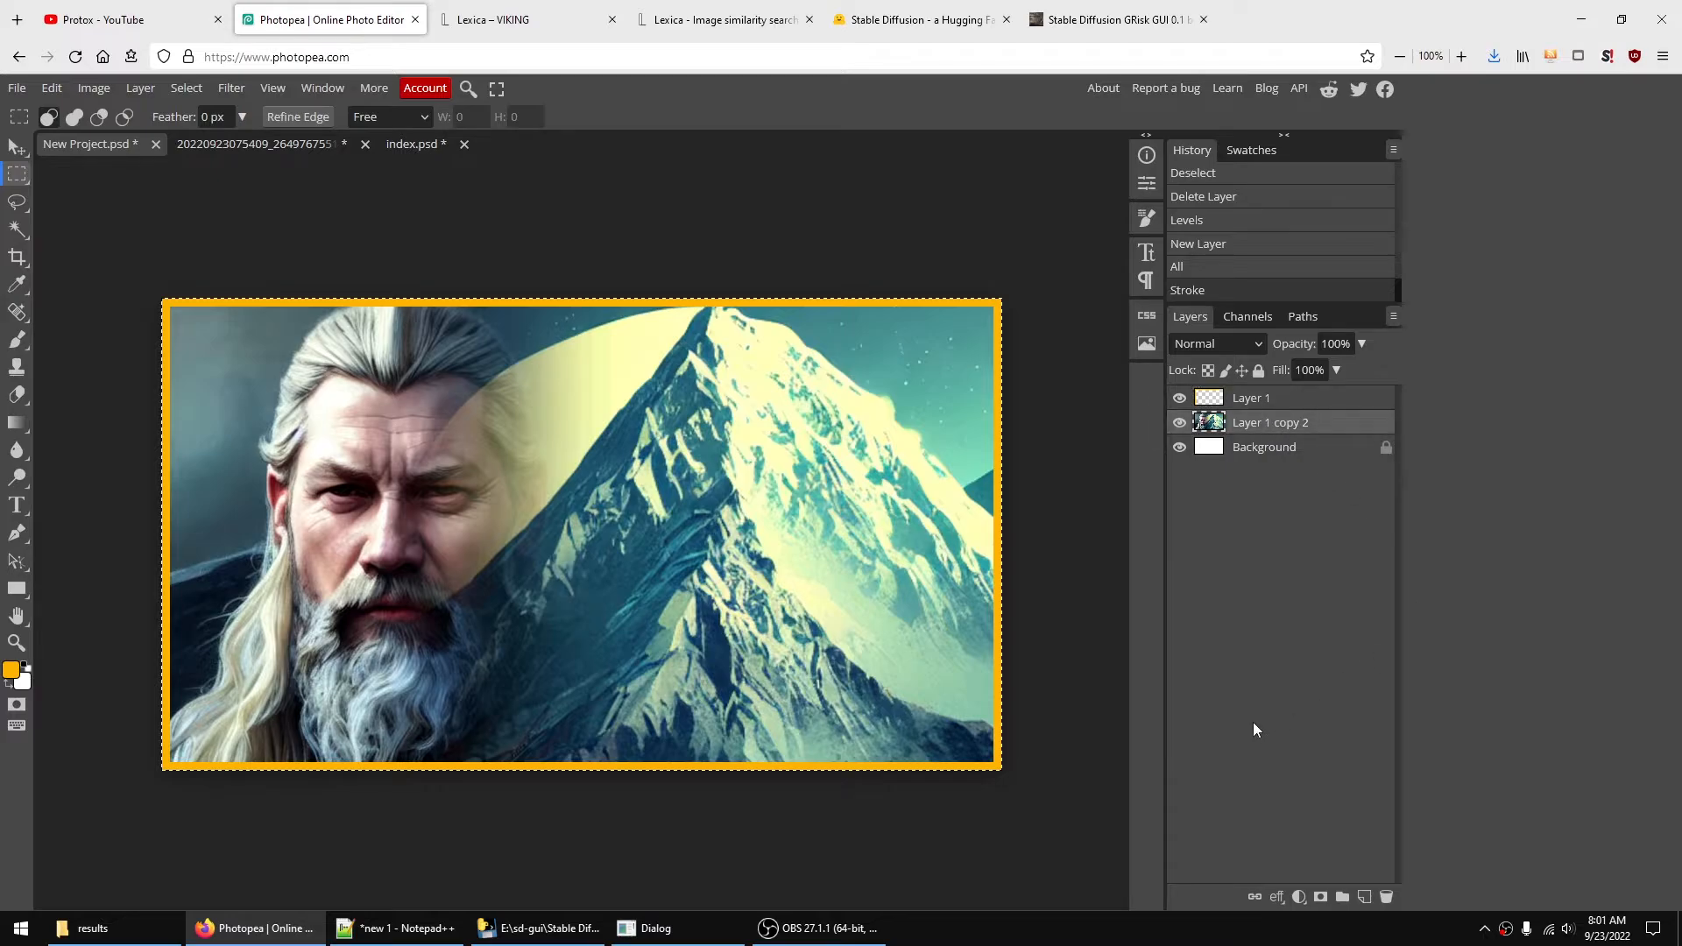
left_click(399, 928)
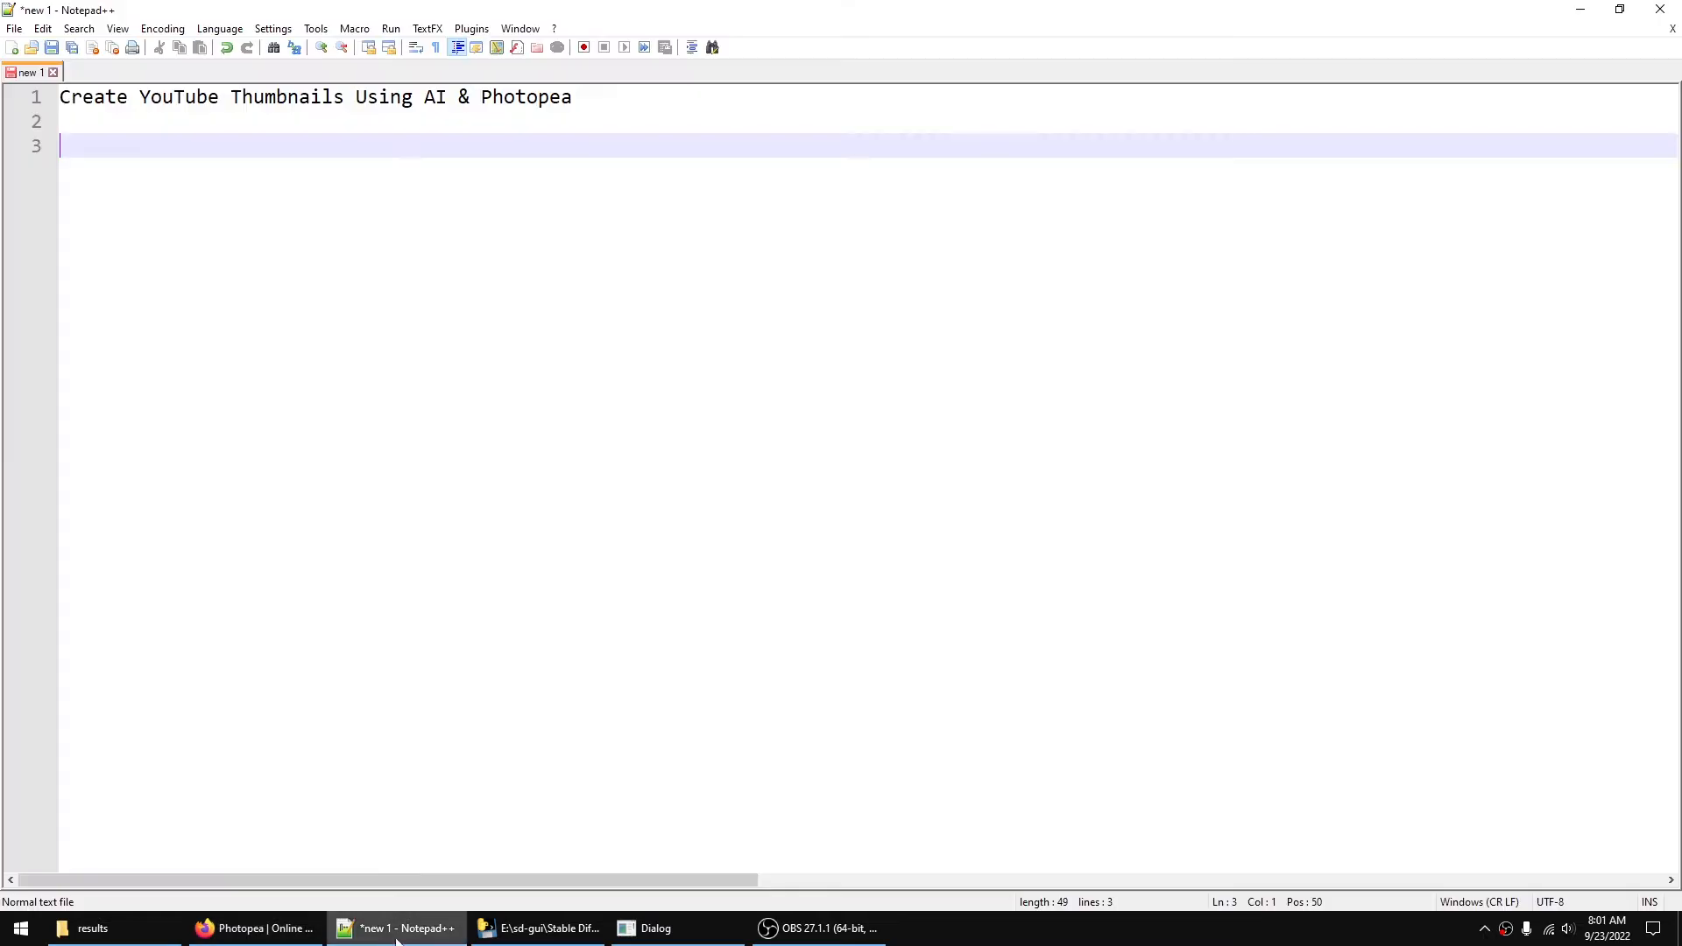
left_click_drag(573, 97, 56, 97)
right_click(205, 93)
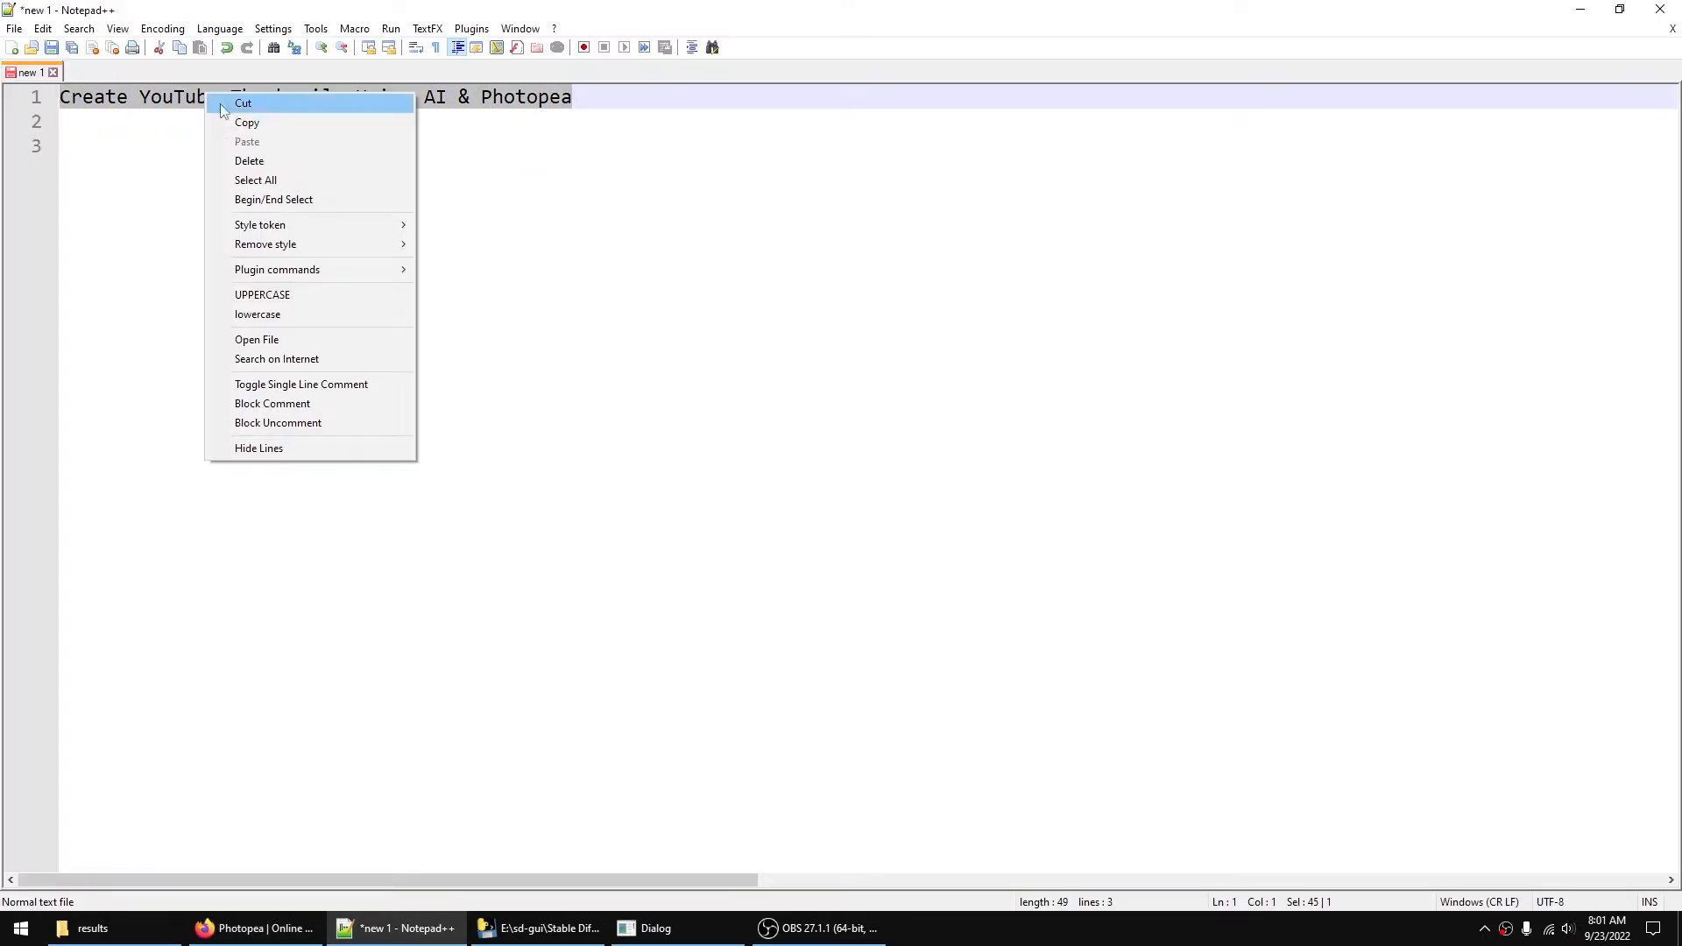
left_click(254, 133)
left_click(1579, 10)
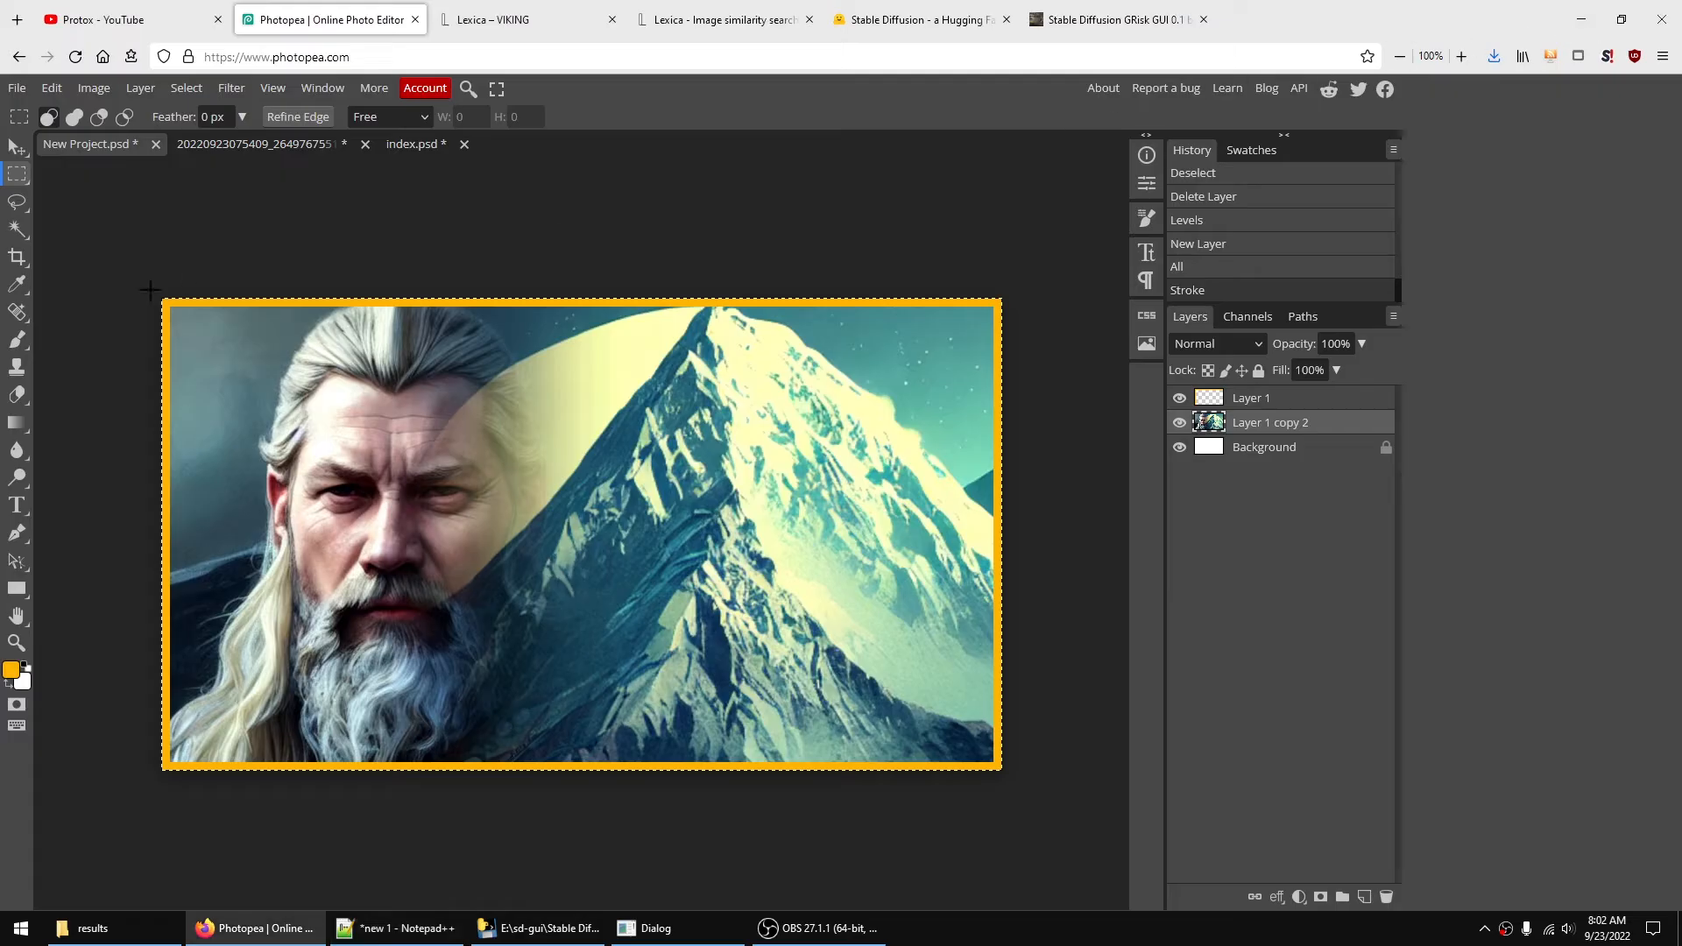
- Paste the copied title as a text layer in the middle of the image and break it into two lines before "Using"
left_click(16, 505)
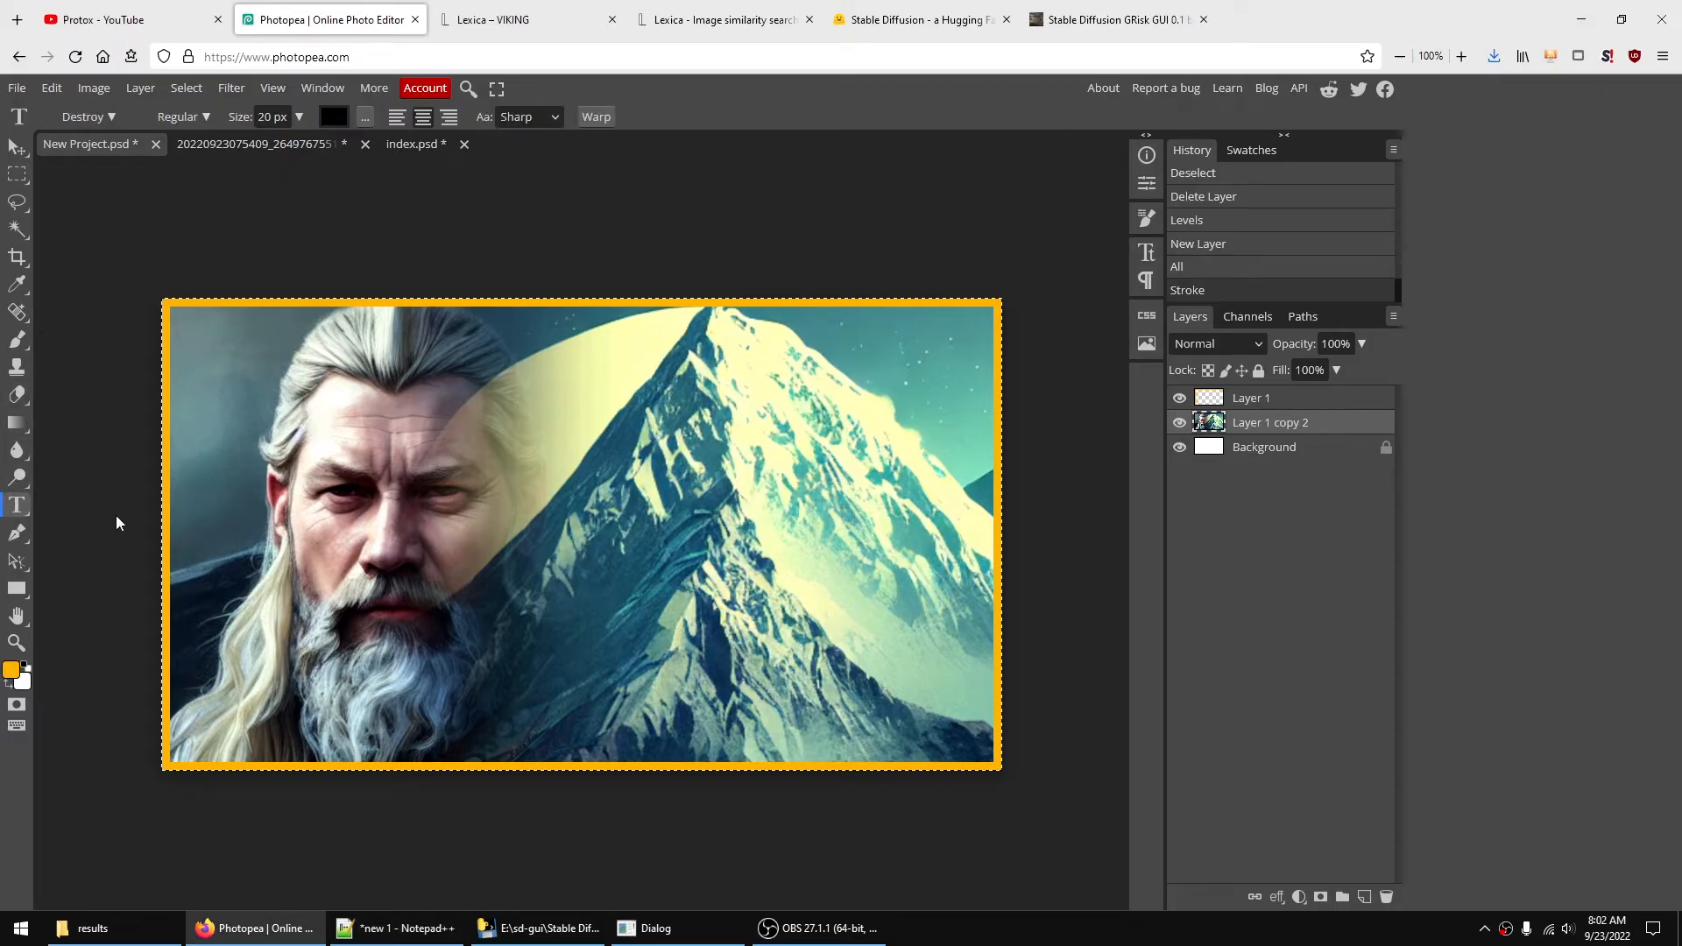
left_click(562, 462)
key("ctrl+v")
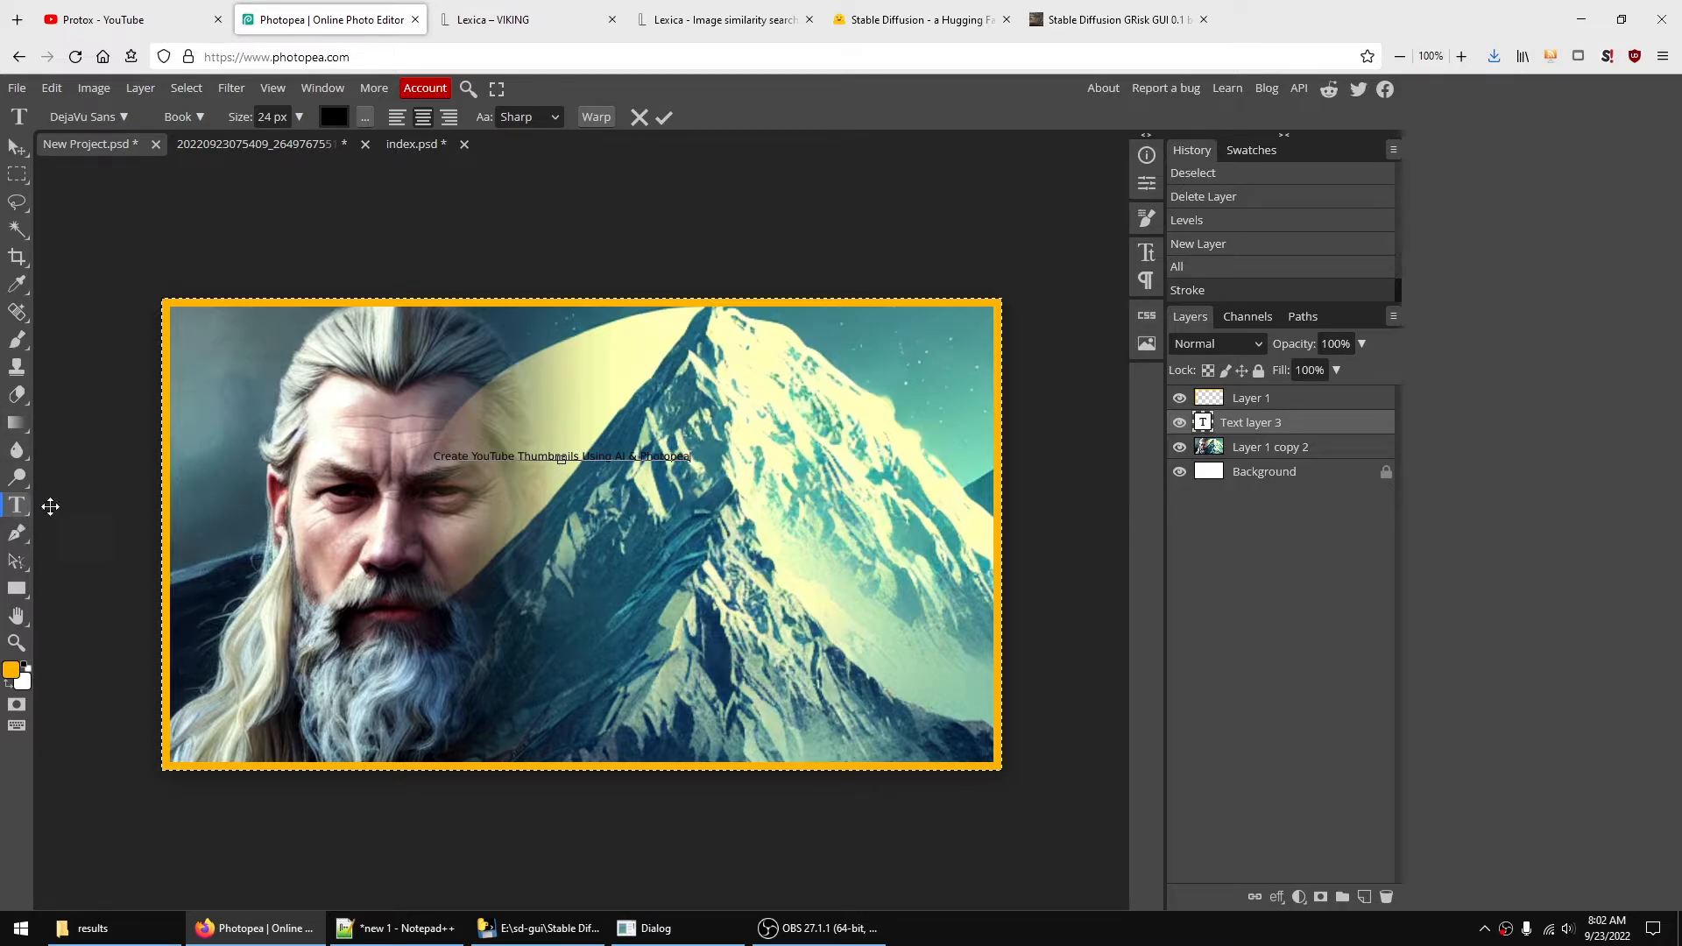
left_click_drag(436, 457, 744, 458)
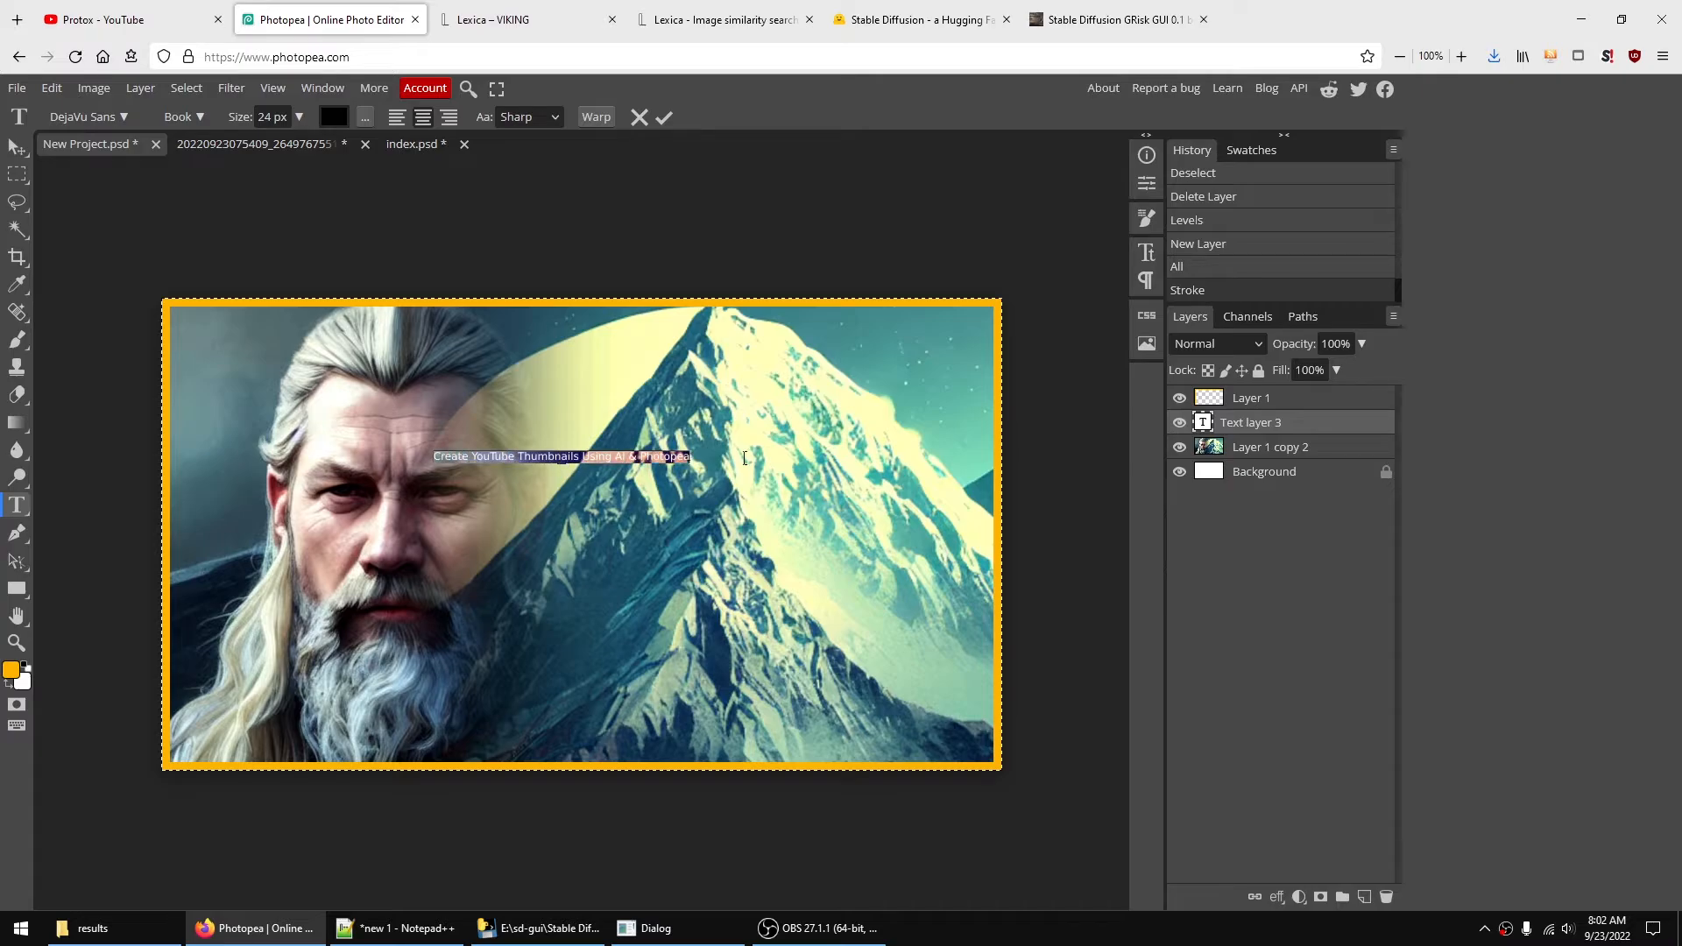
left_click(604, 455)
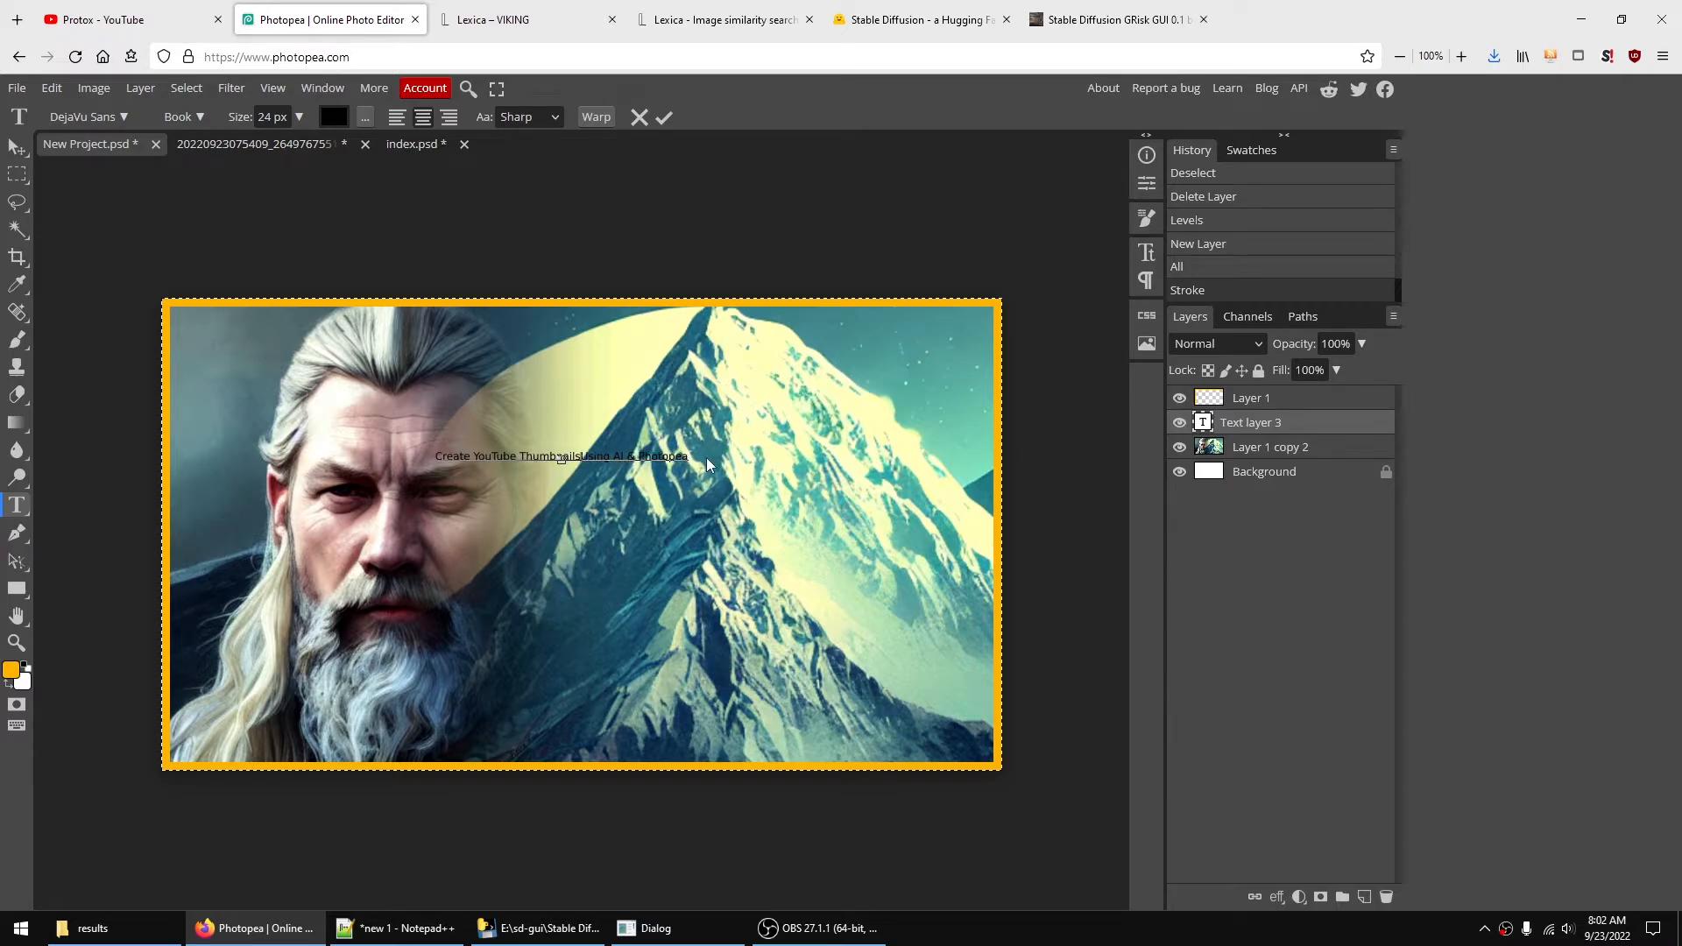
key("Return")
- Set both lines of the title in the Destroy font at 82 px and move the title to the upper part of the image
left_click_drag(621, 473, 402, 423)
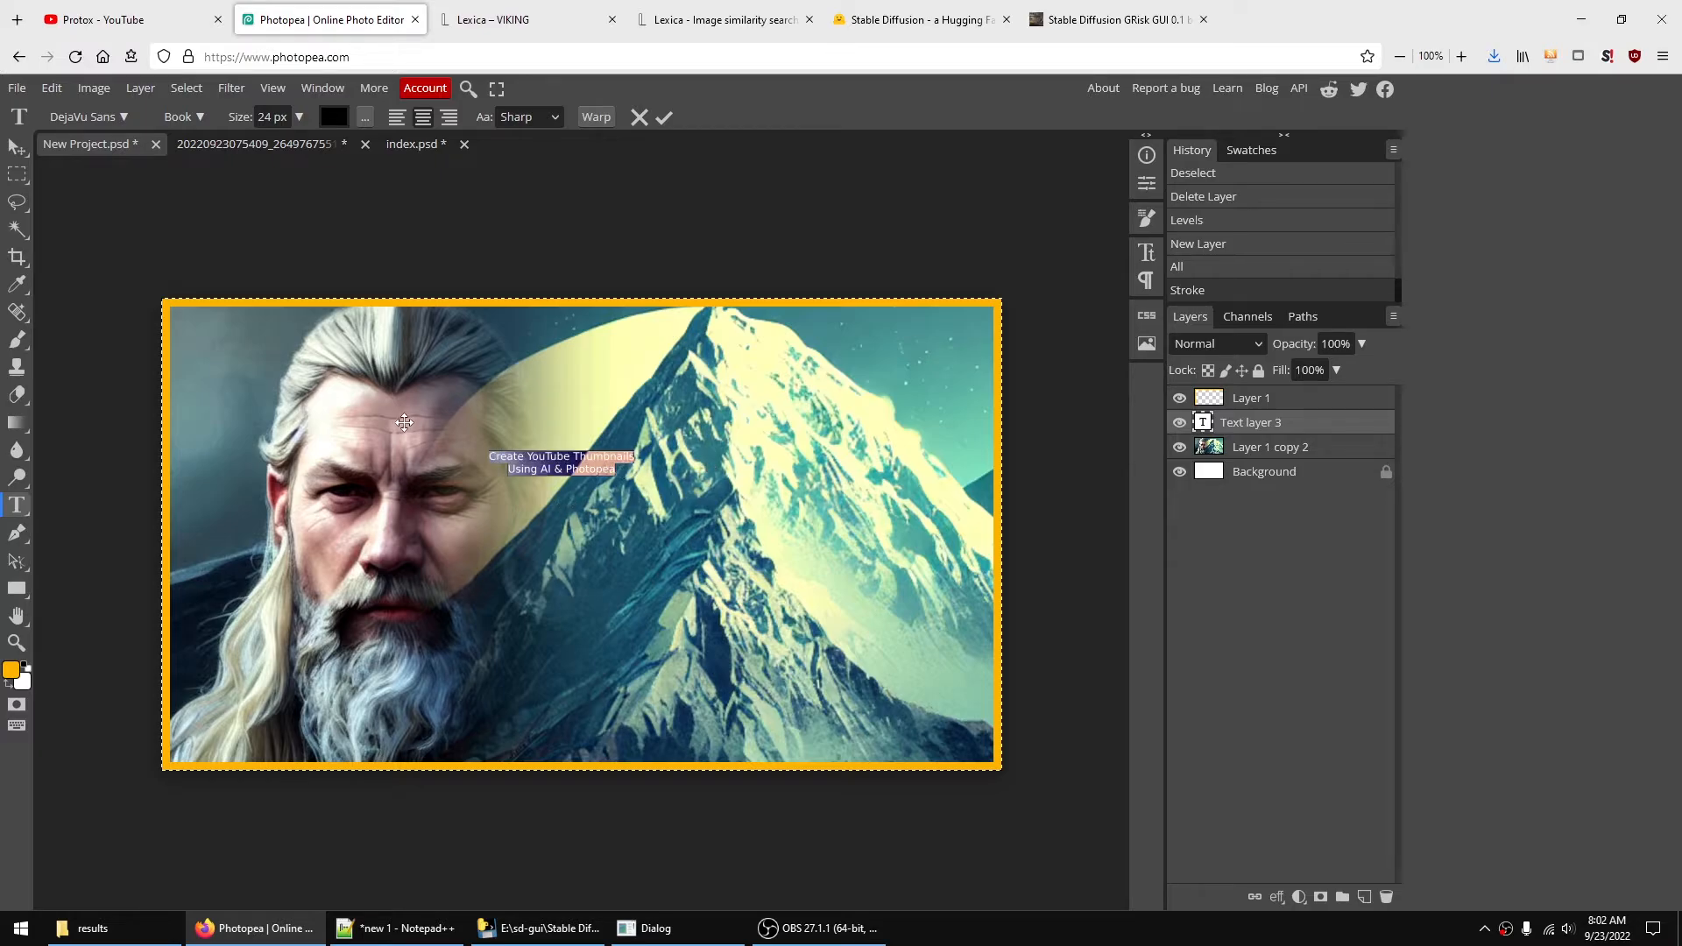
left_click(123, 117)
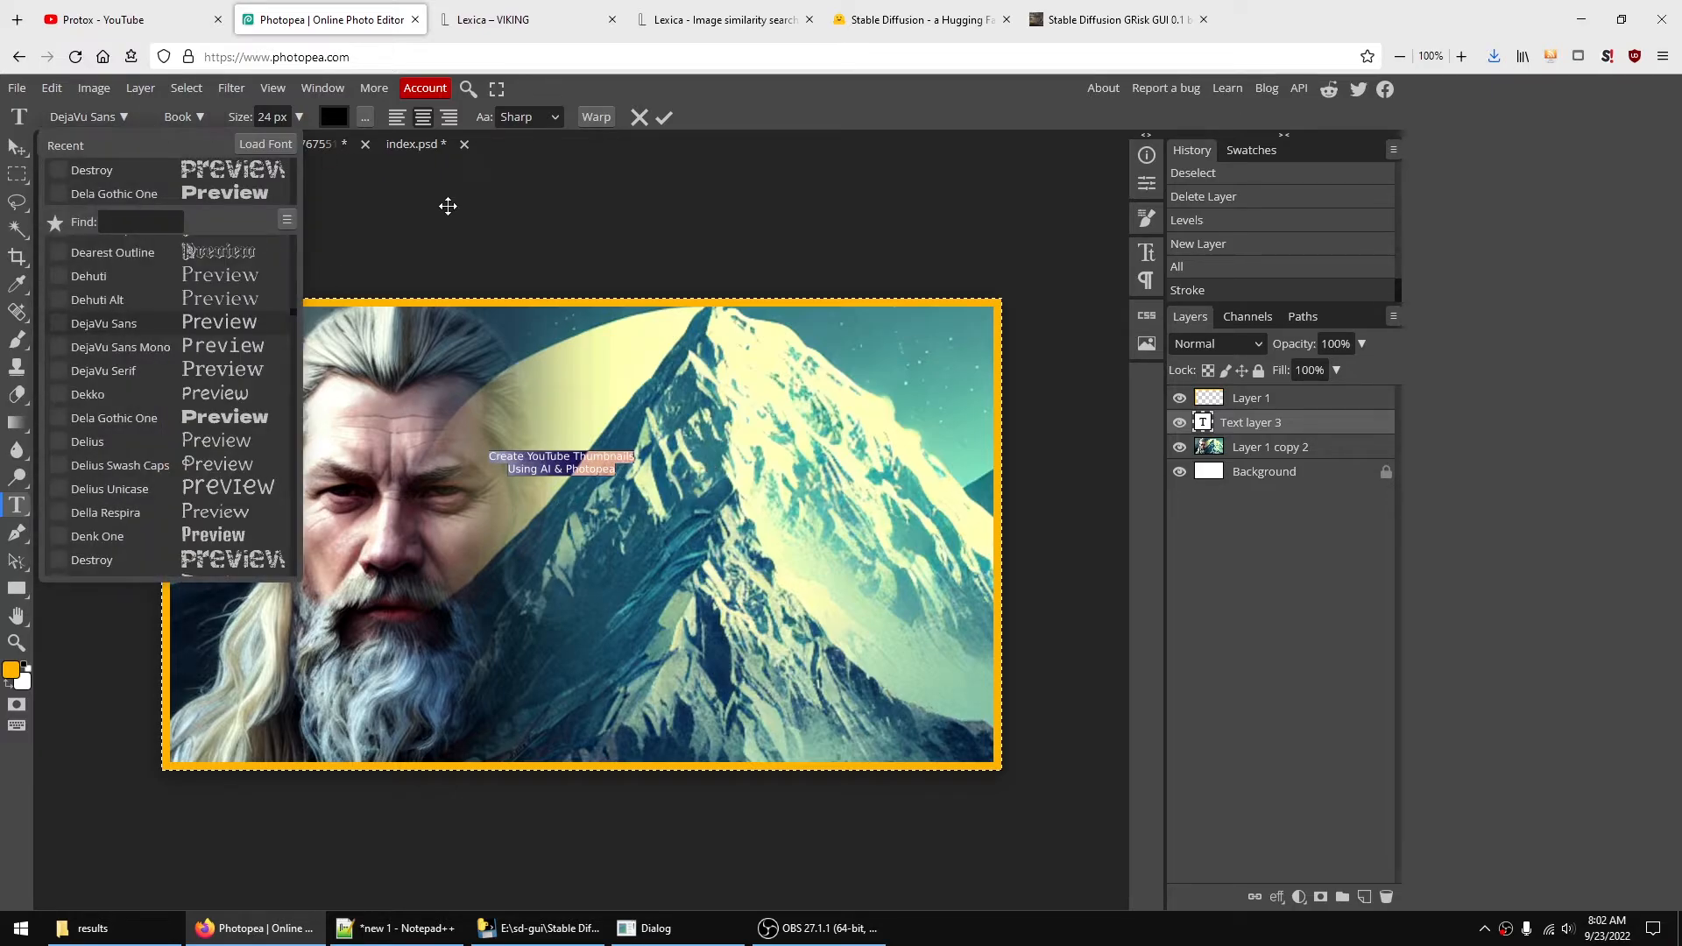
left_click(249, 168)
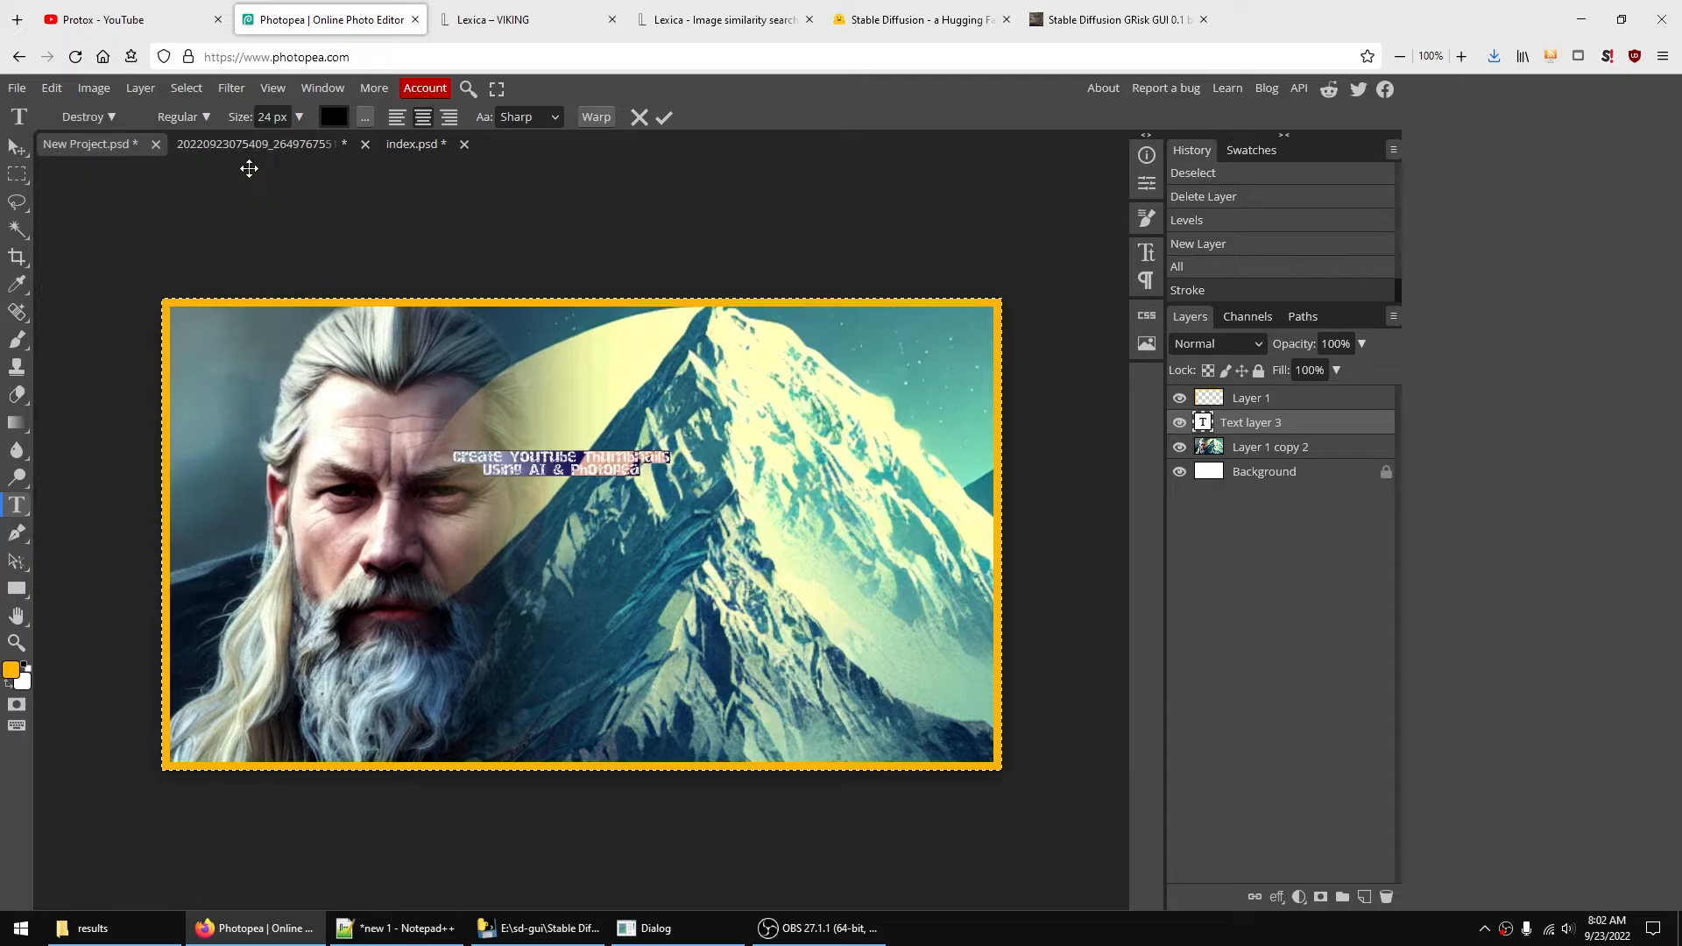
left_click(302, 117)
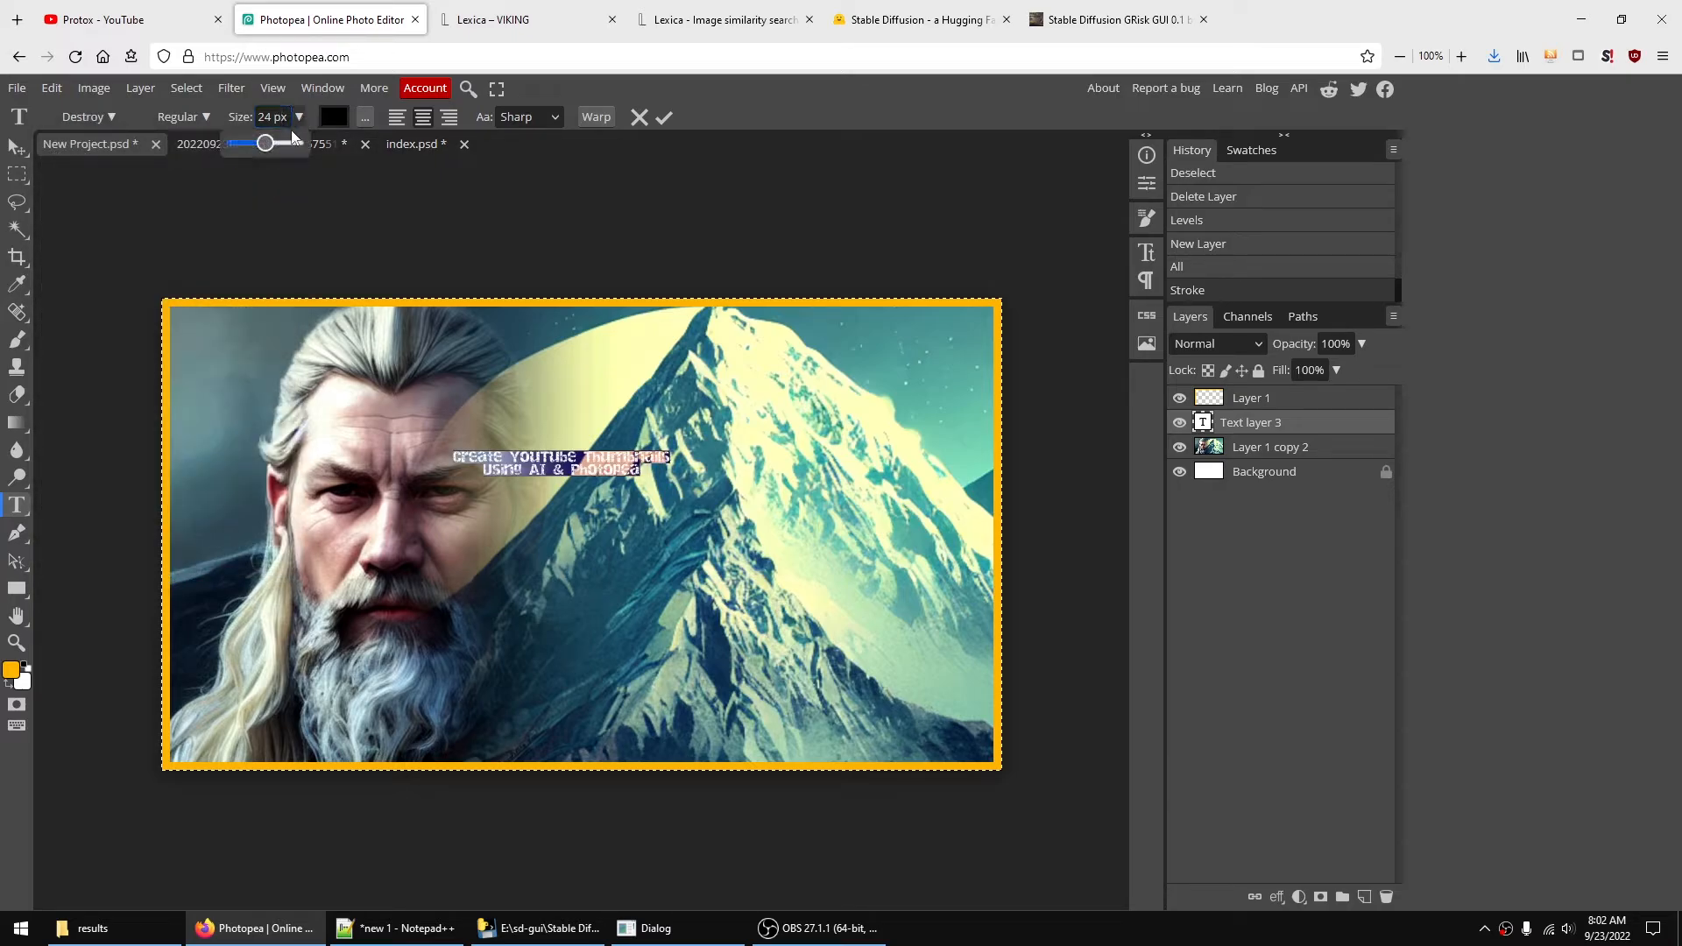
left_click_drag(262, 143, 285, 148)
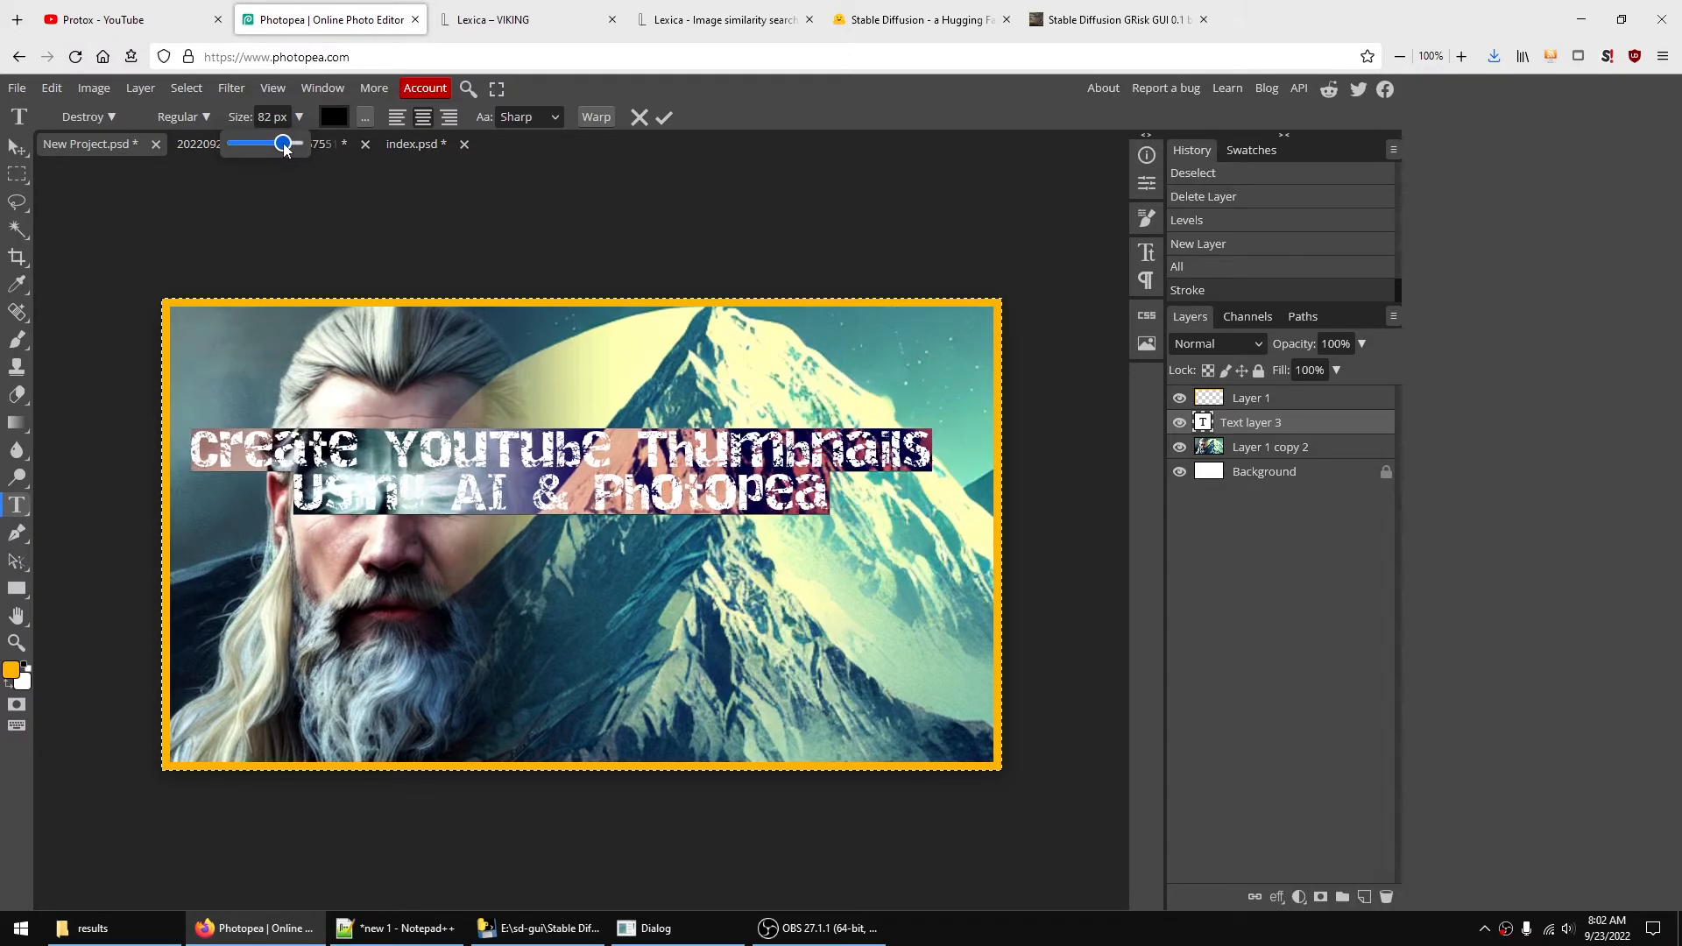
left_click(17, 146)
left_click_drag(598, 496, 617, 401)
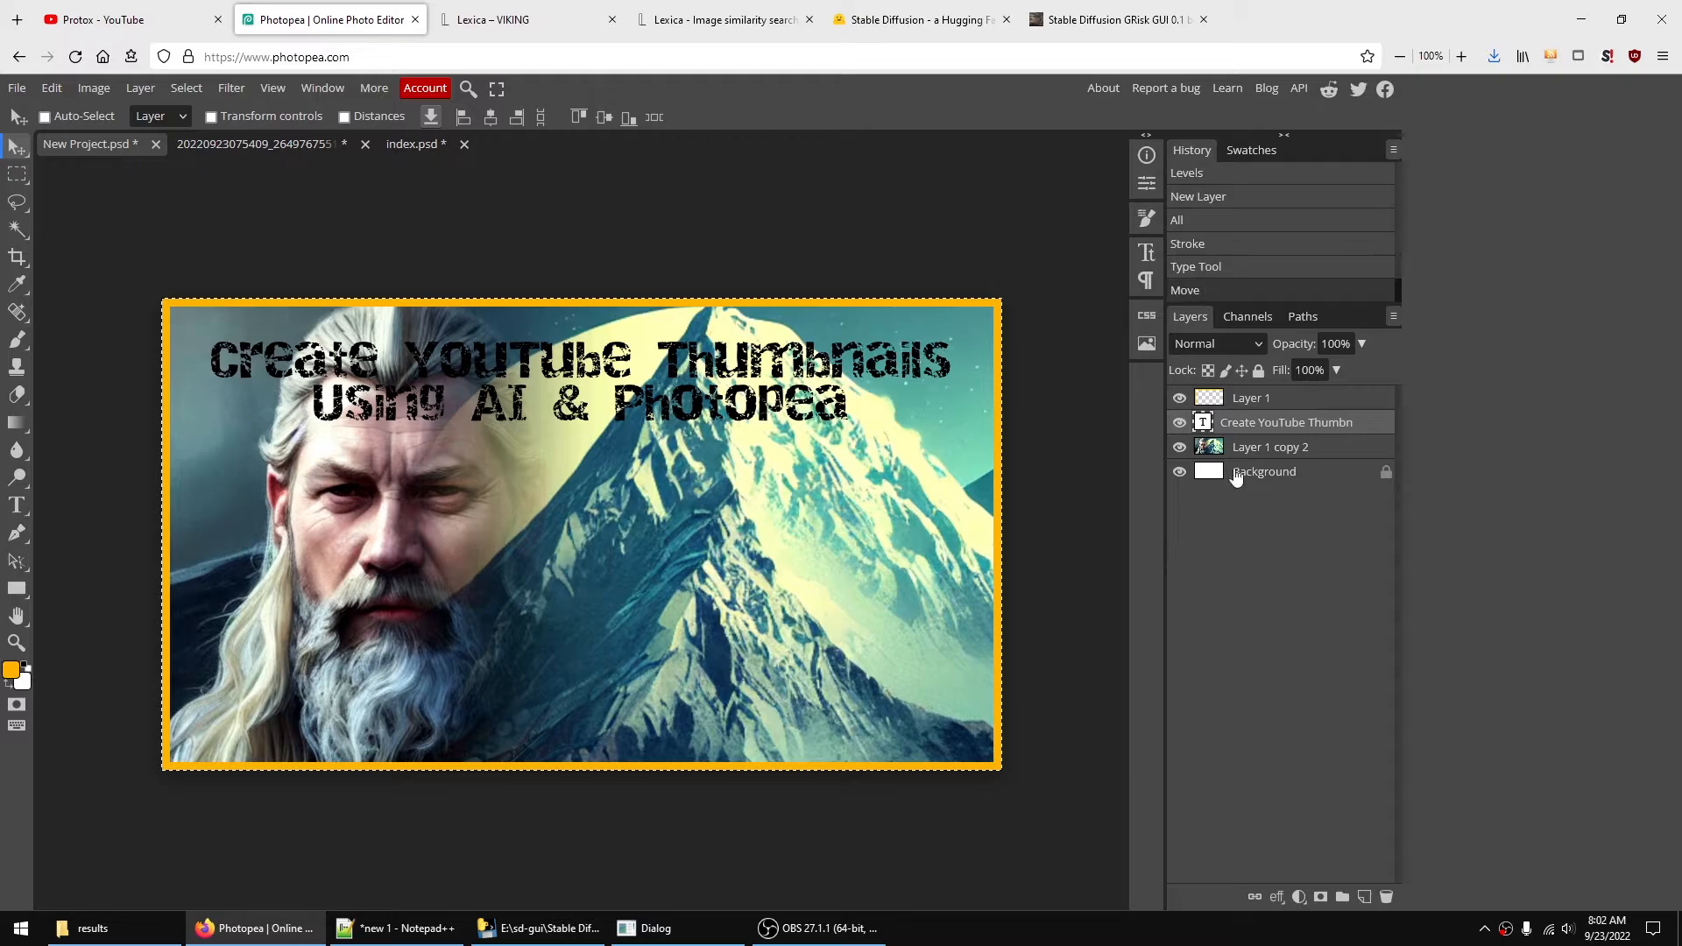
- Change the title's first line, "Create YouTube Thumbnails", to the Deutsch Gothic font at 150 px
double_click(1207, 422)
left_click(238, 366)
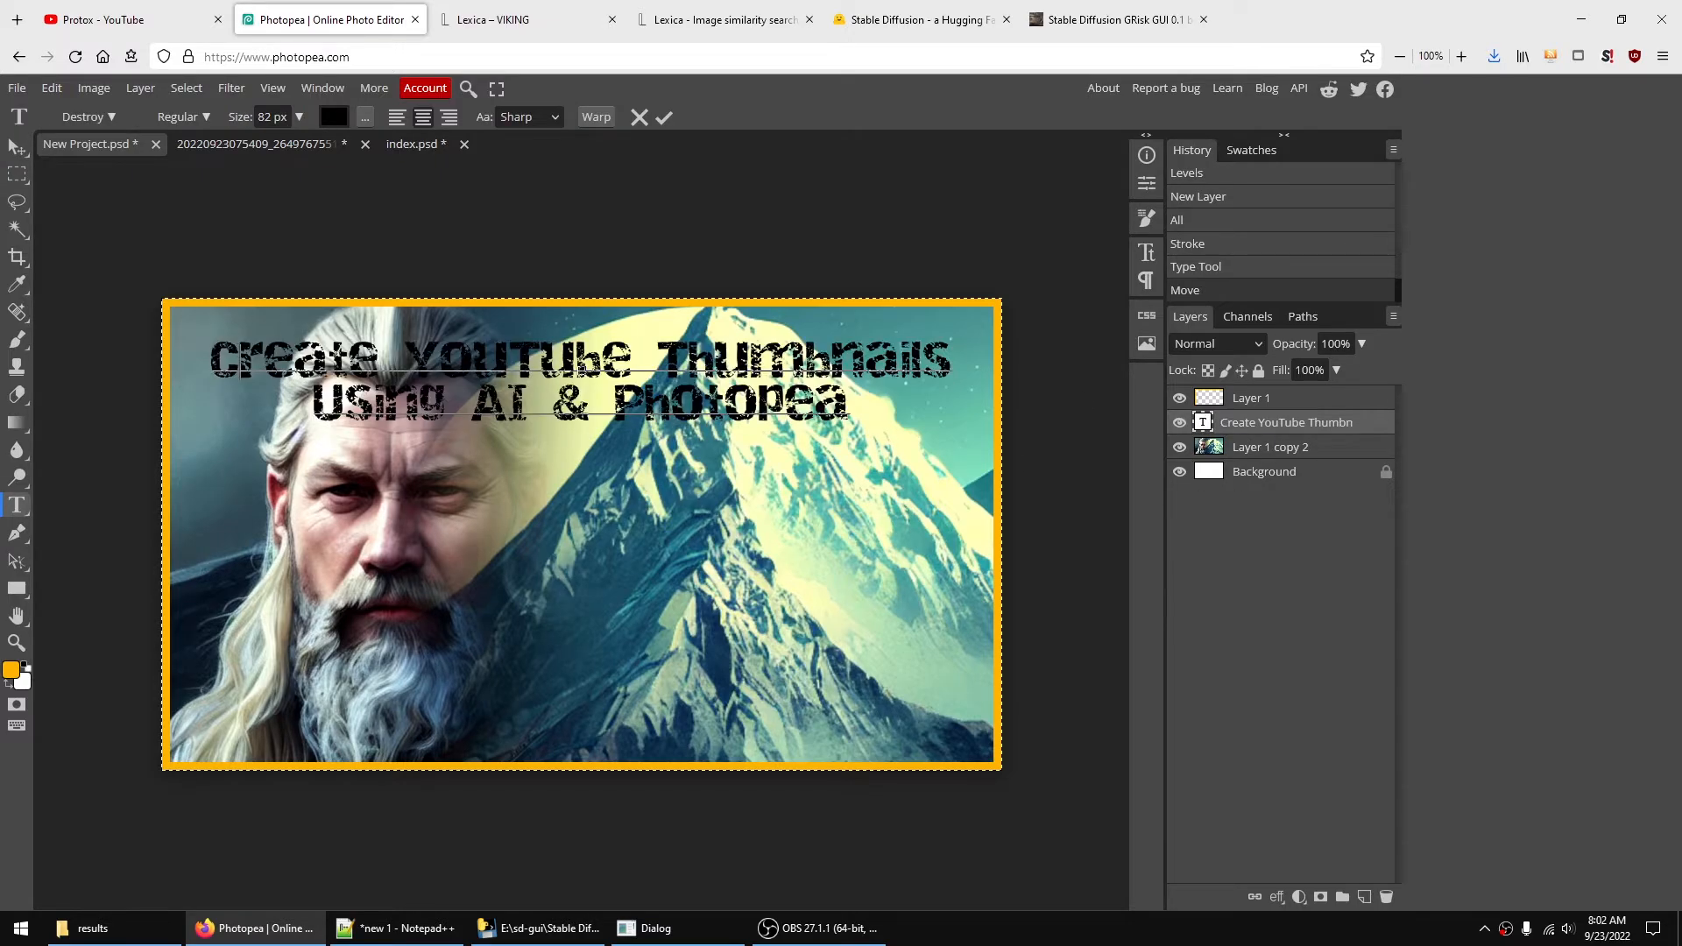
left_click_drag(211, 359, 955, 363)
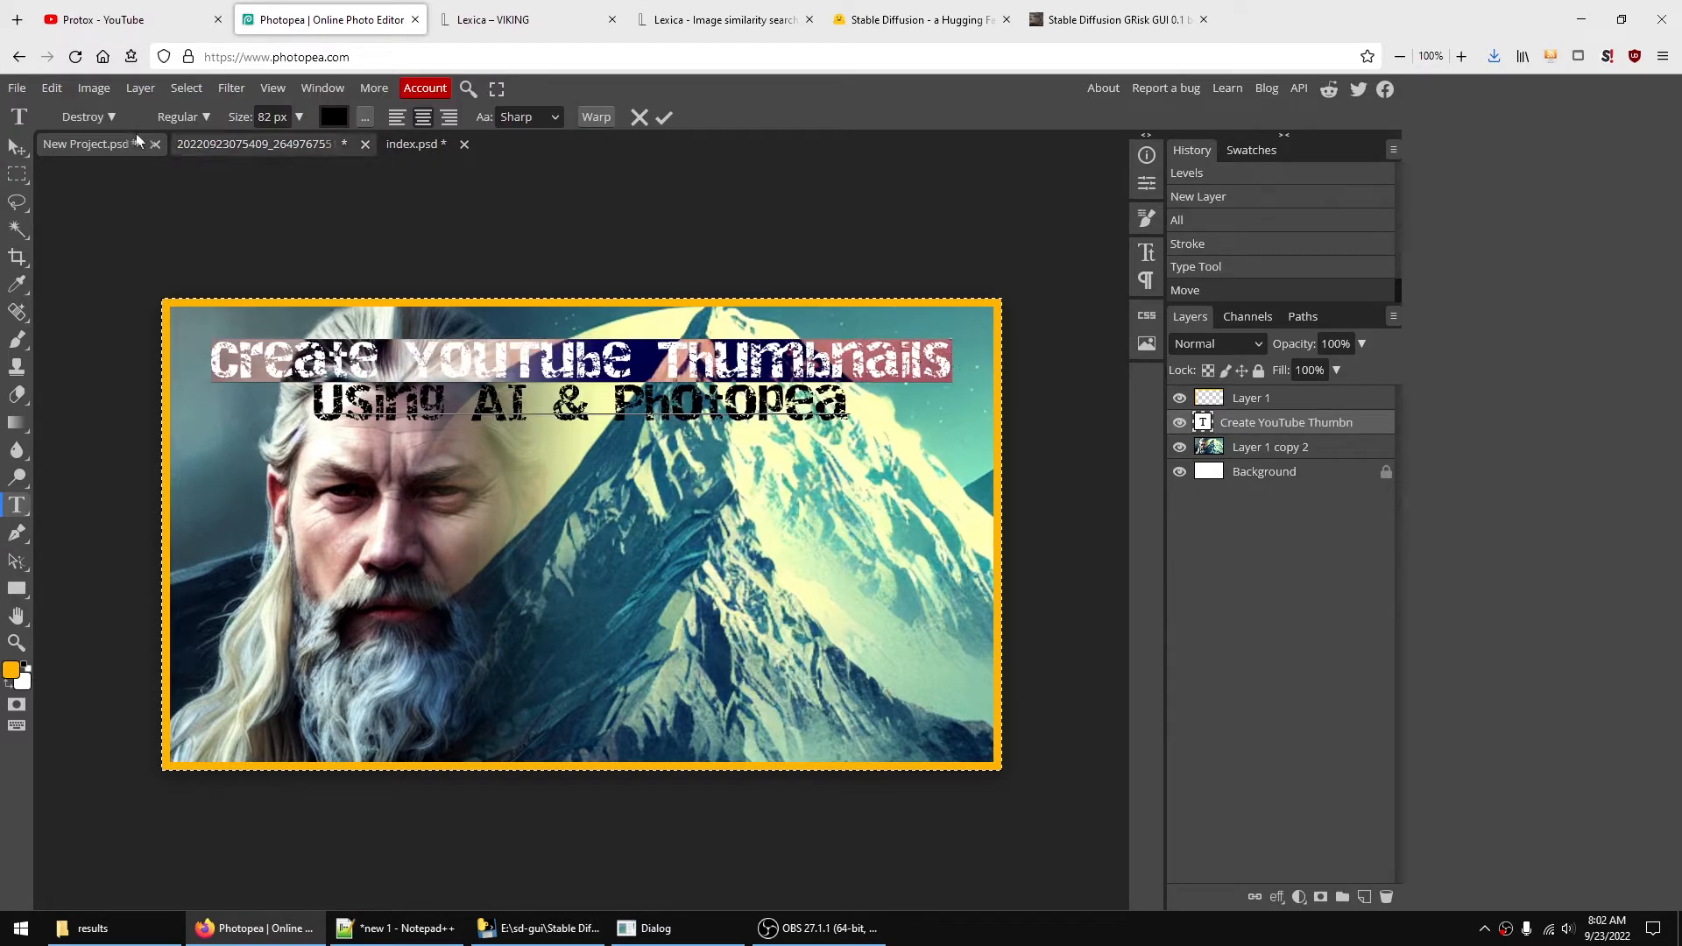
left_click(112, 117)
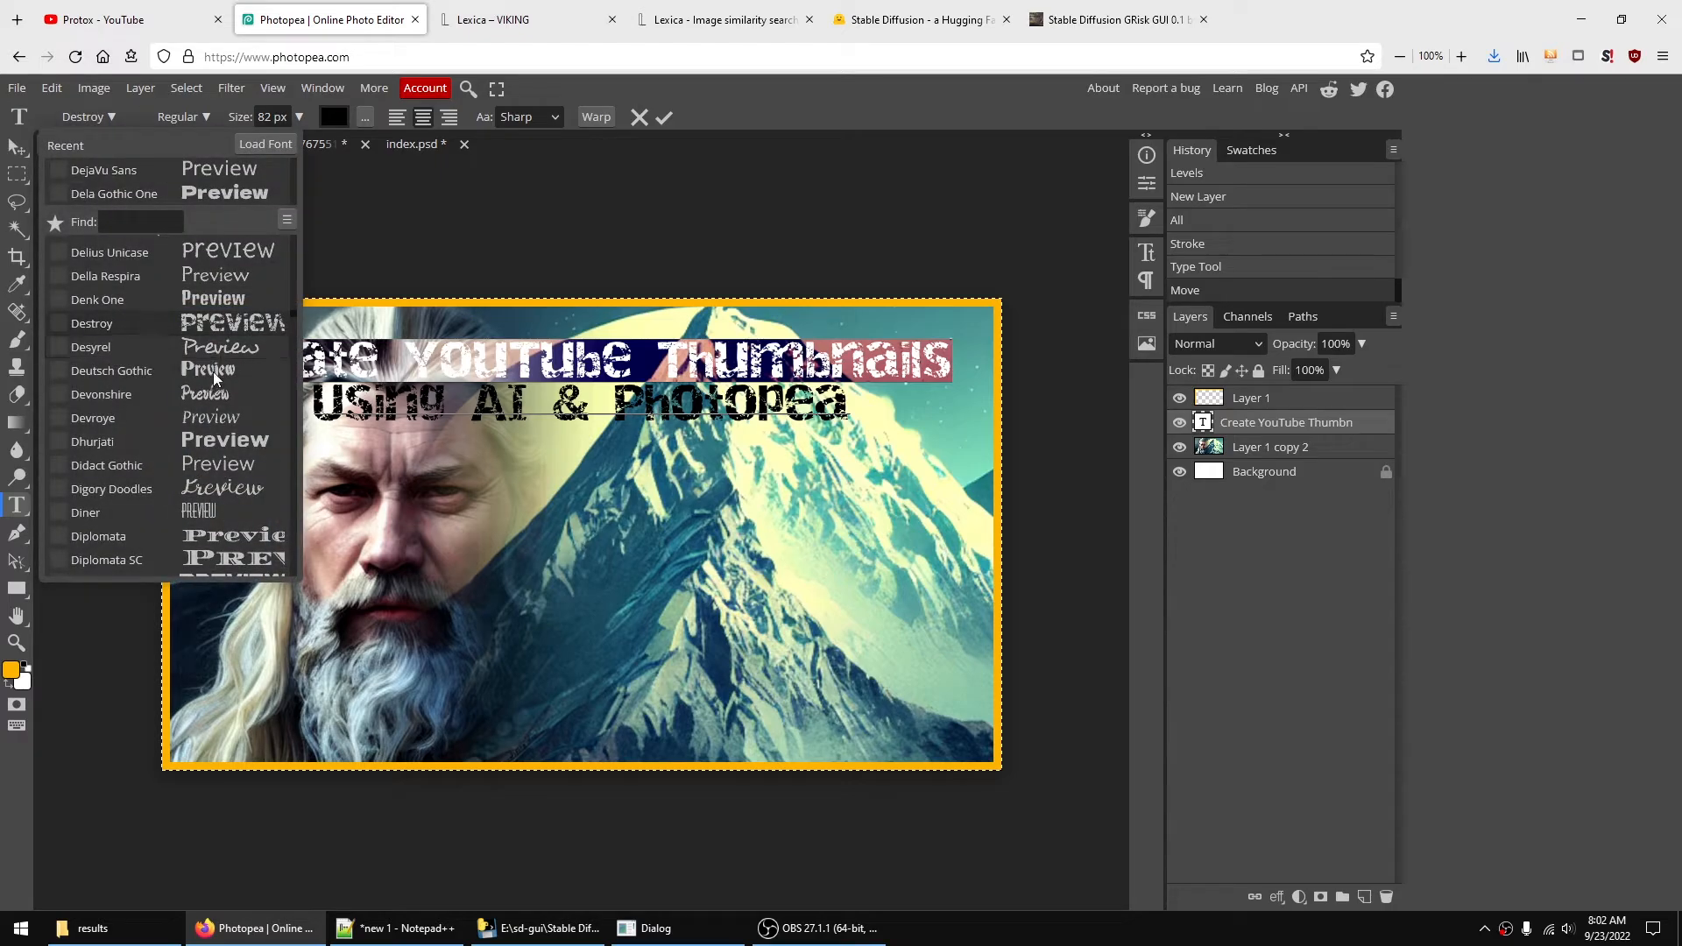
left_click(111, 371)
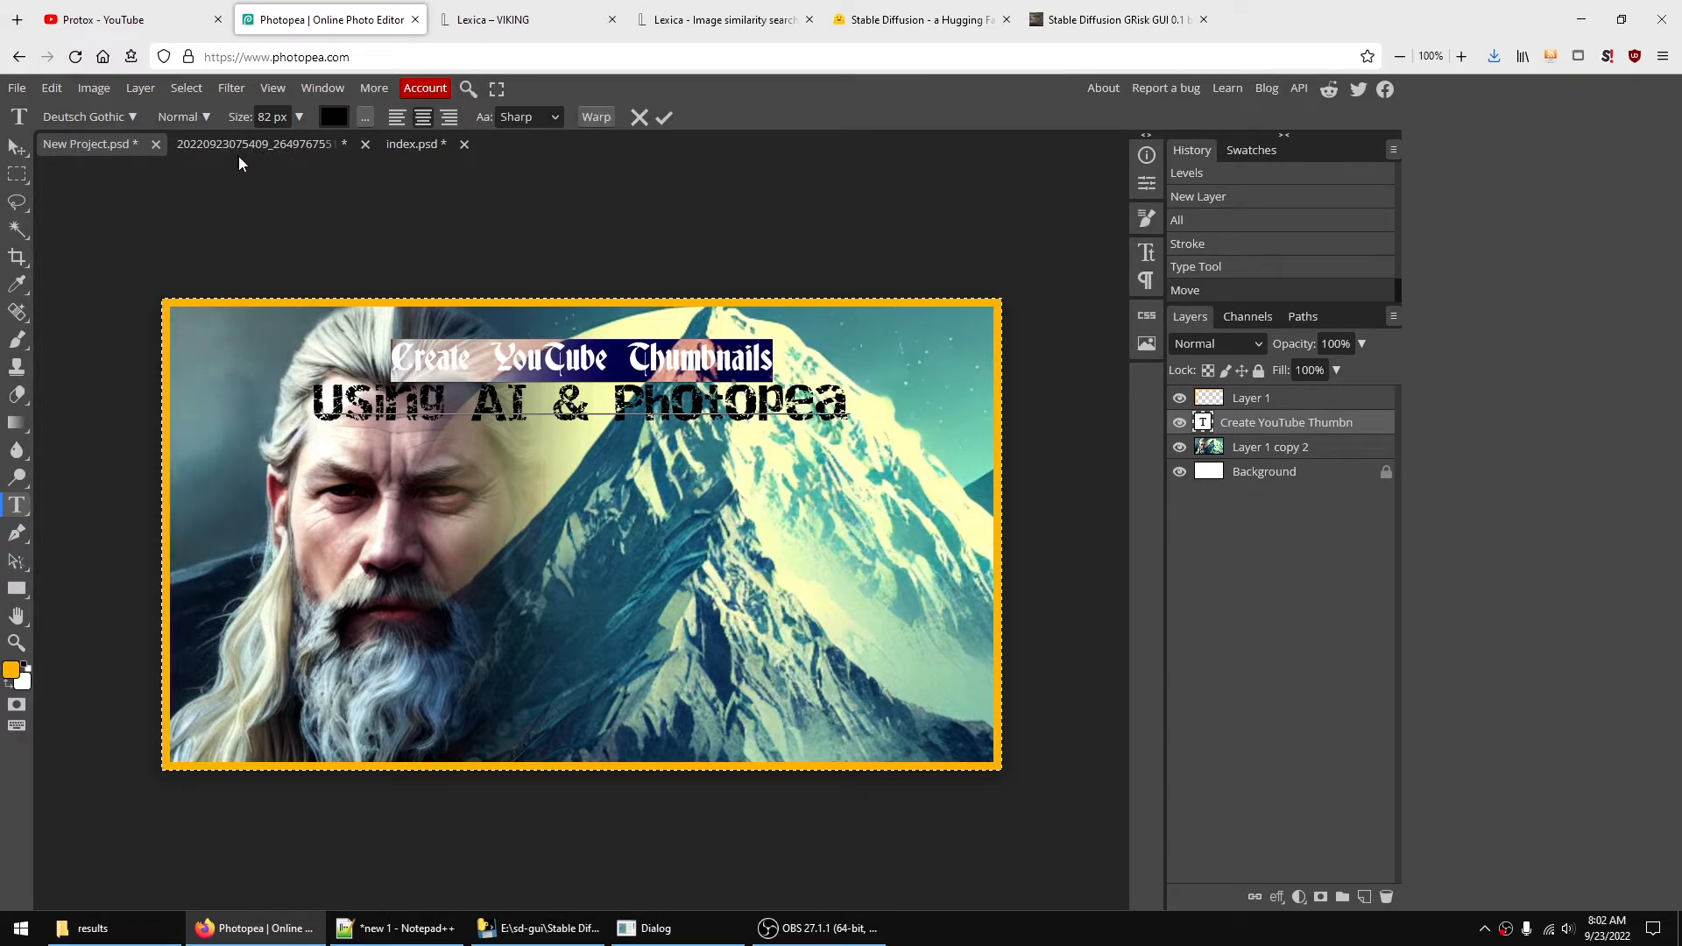
left_click(300, 118)
left_click_drag(288, 147, 297, 148)
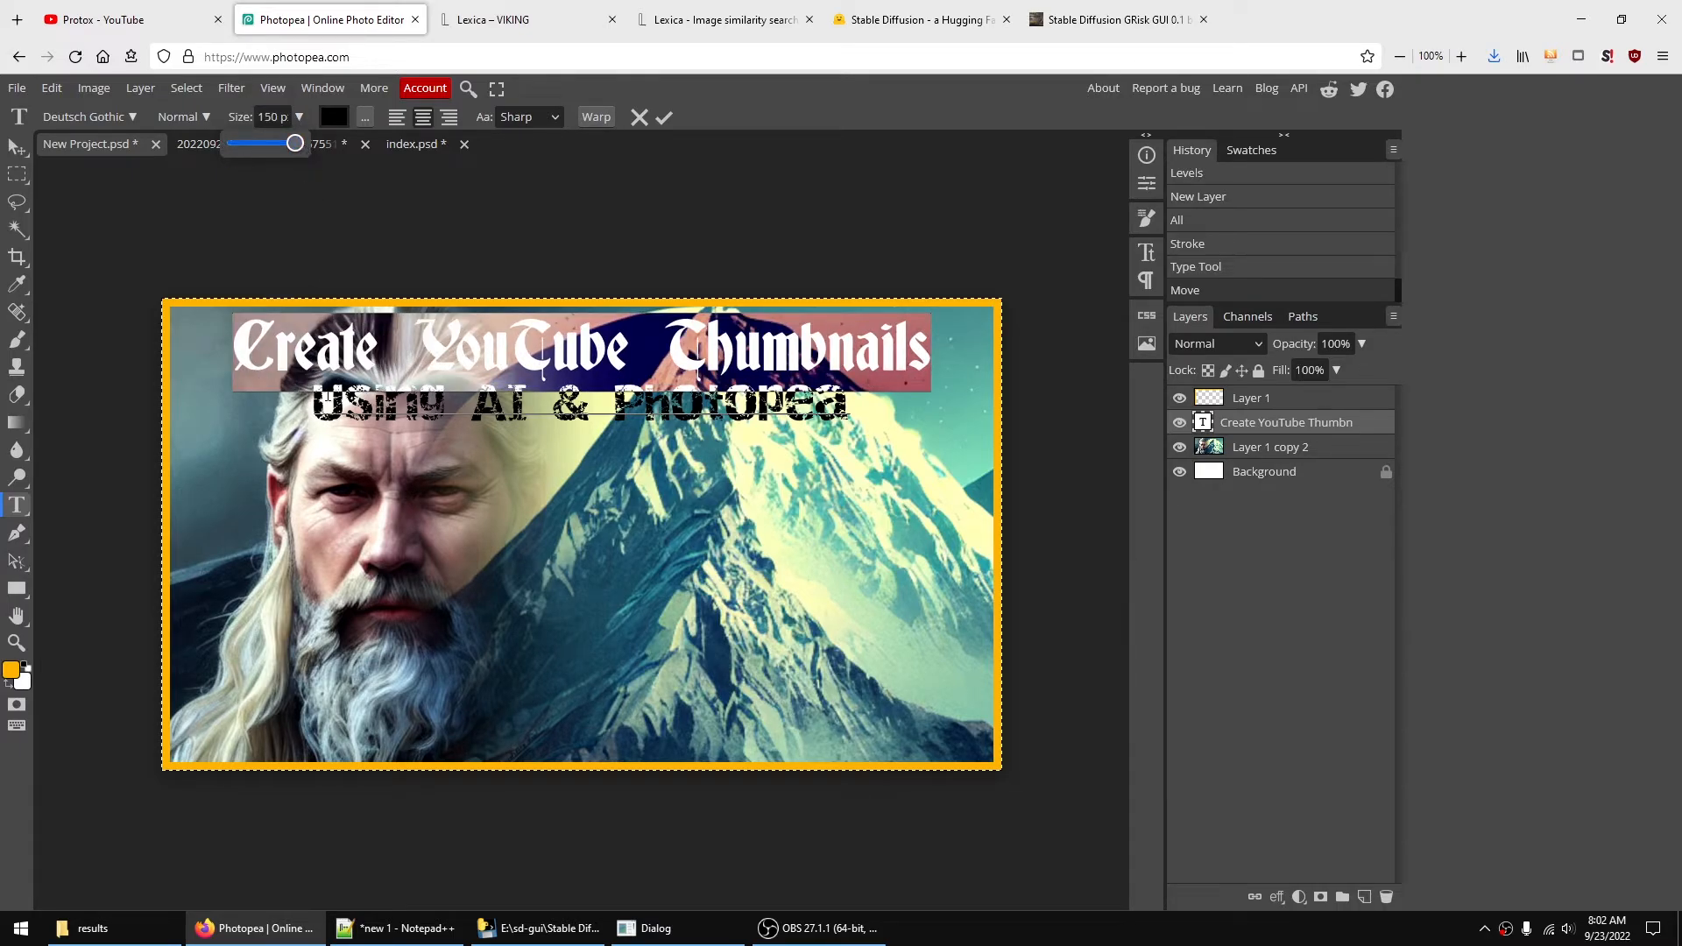
- Enlarge the title's second line, "Using AI & Photopea", to 90 px
left_click_drag(312, 403, 849, 405)
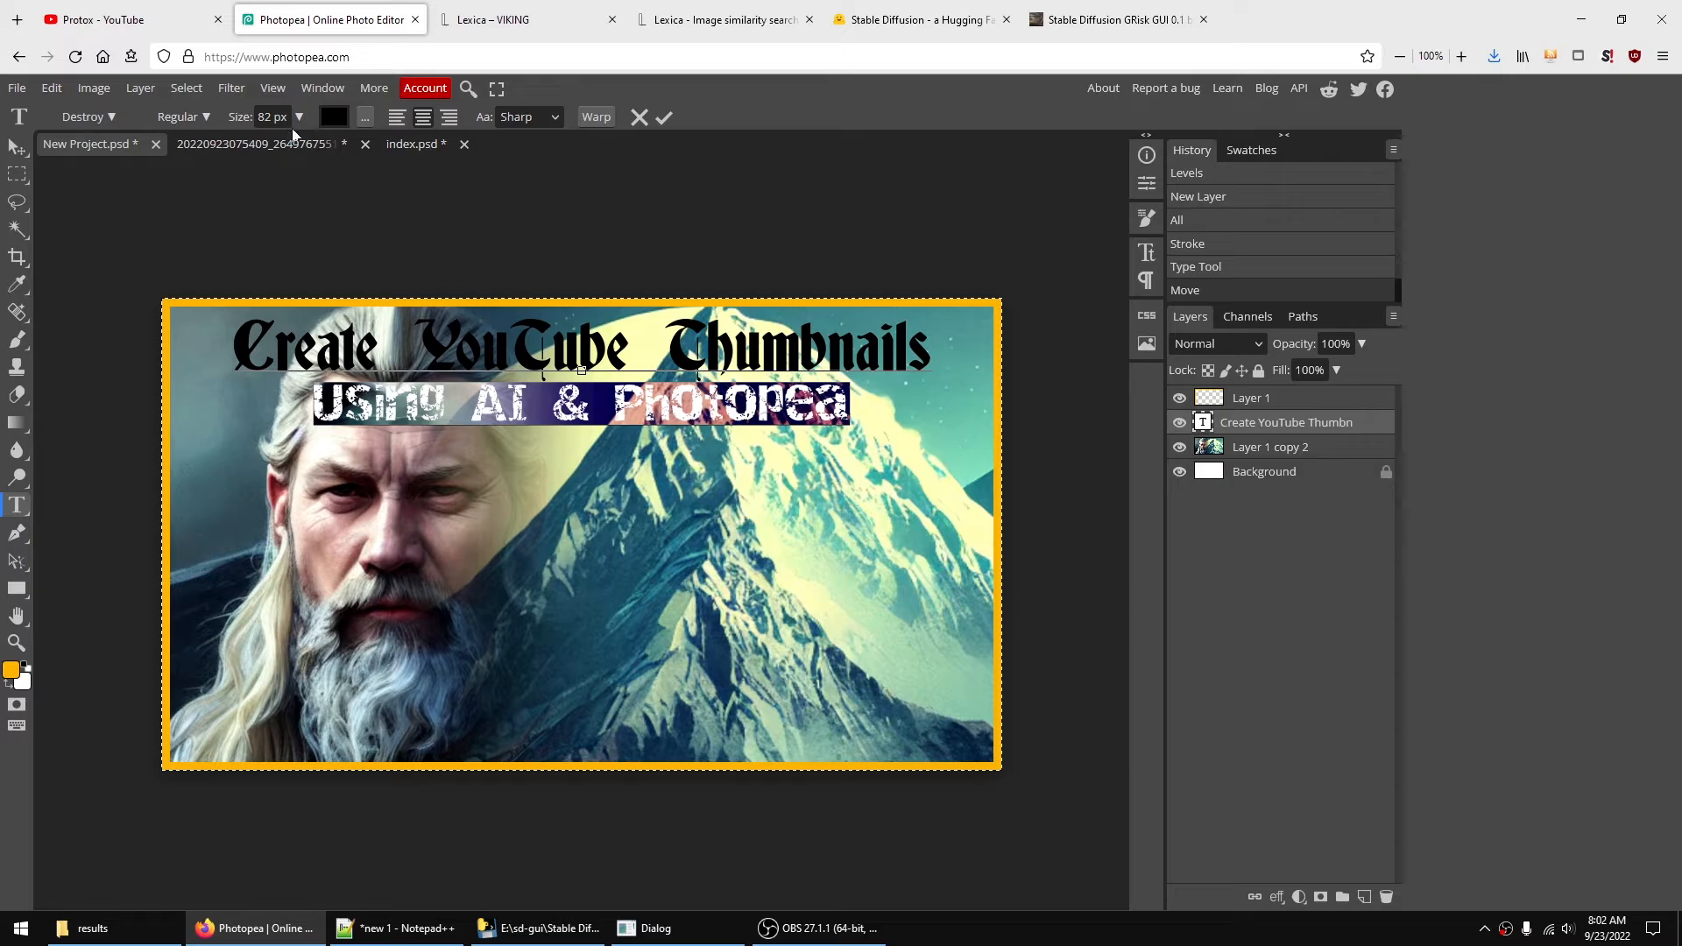
left_click(299, 117)
left_click_drag(284, 146, 287, 147)
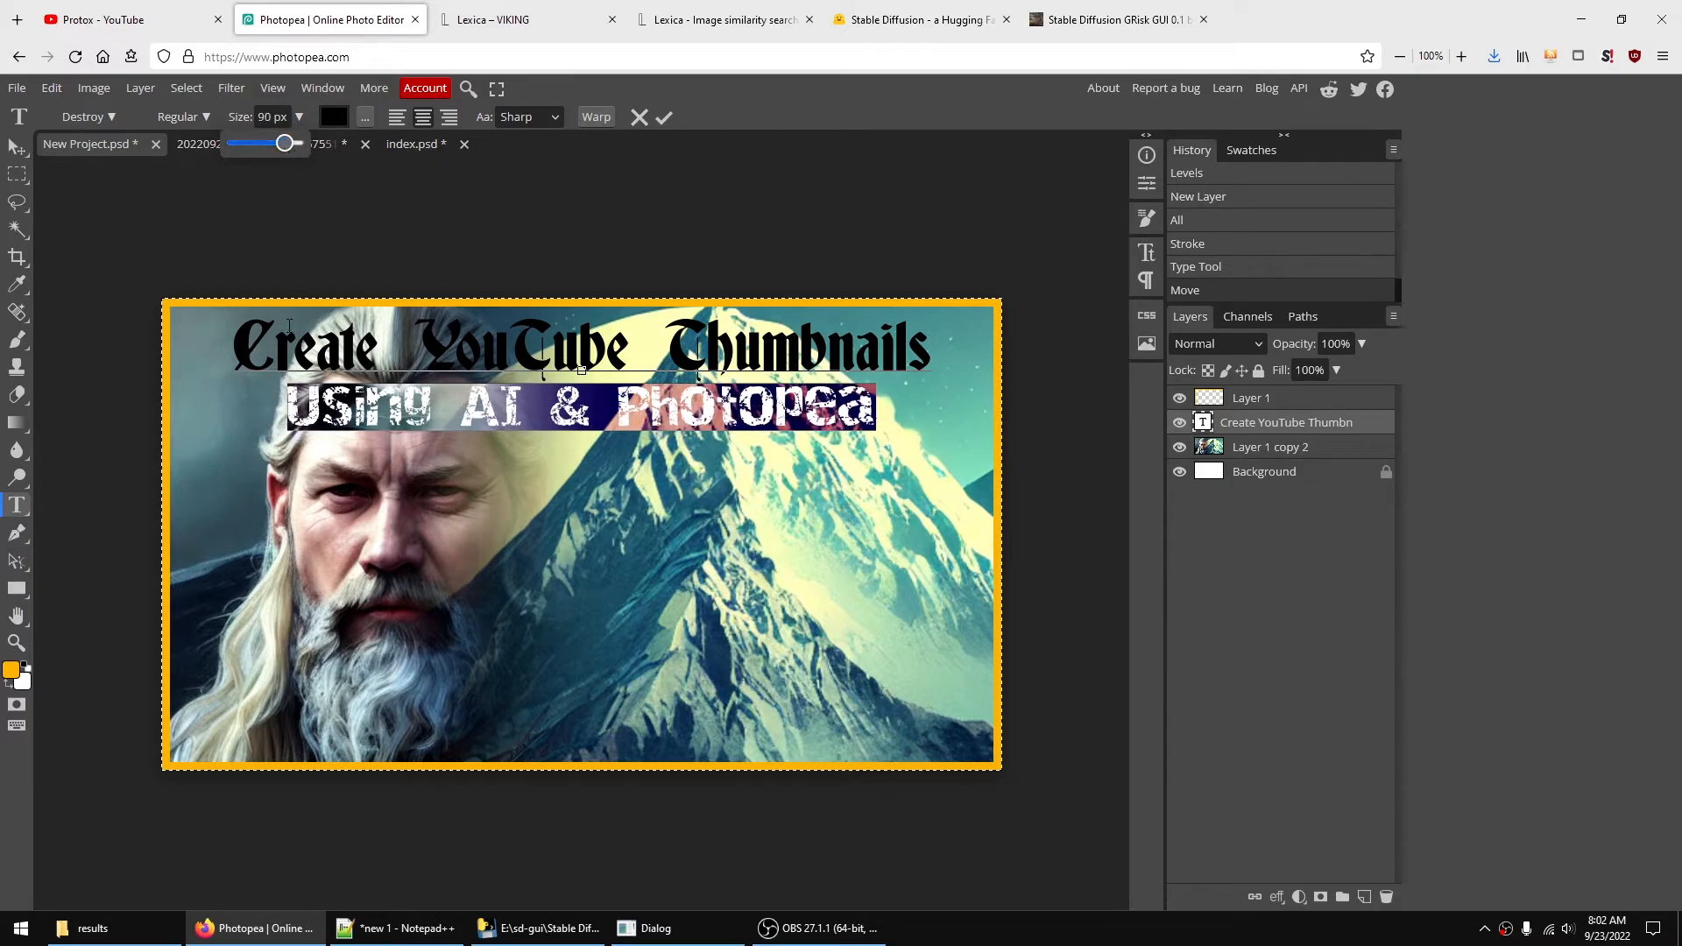
- Set the title's first line in the Distant Galaxy font and size it to 118 px so it fits inside the border
left_click(222, 345)
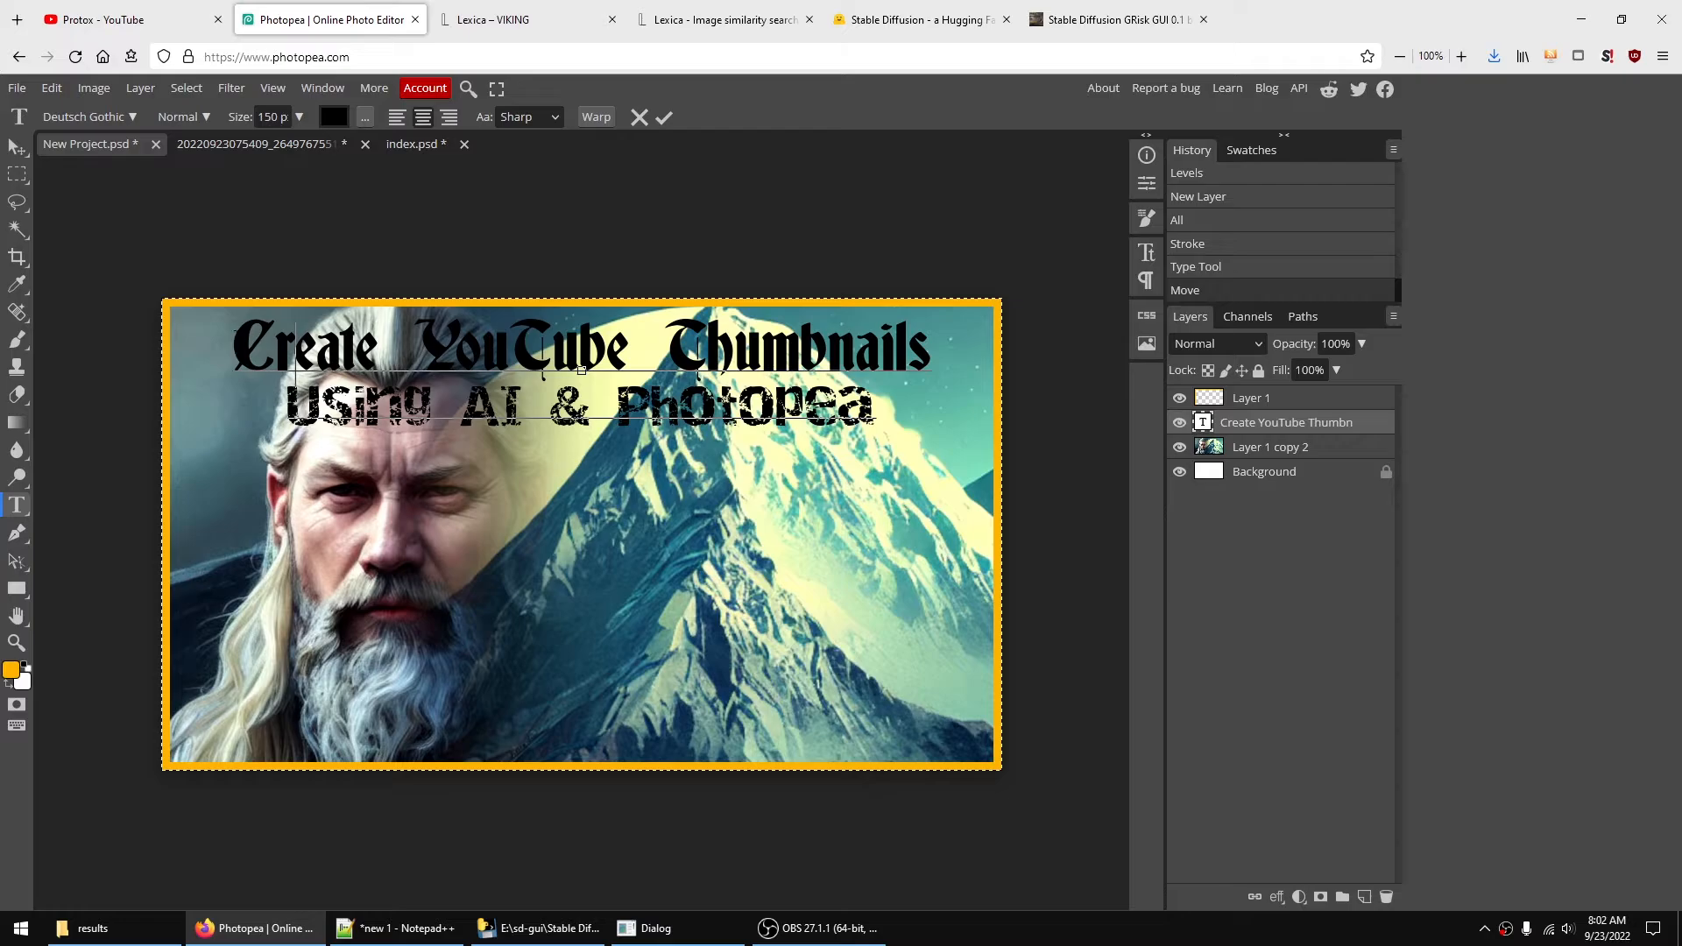
left_click_drag(228, 340, 933, 350)
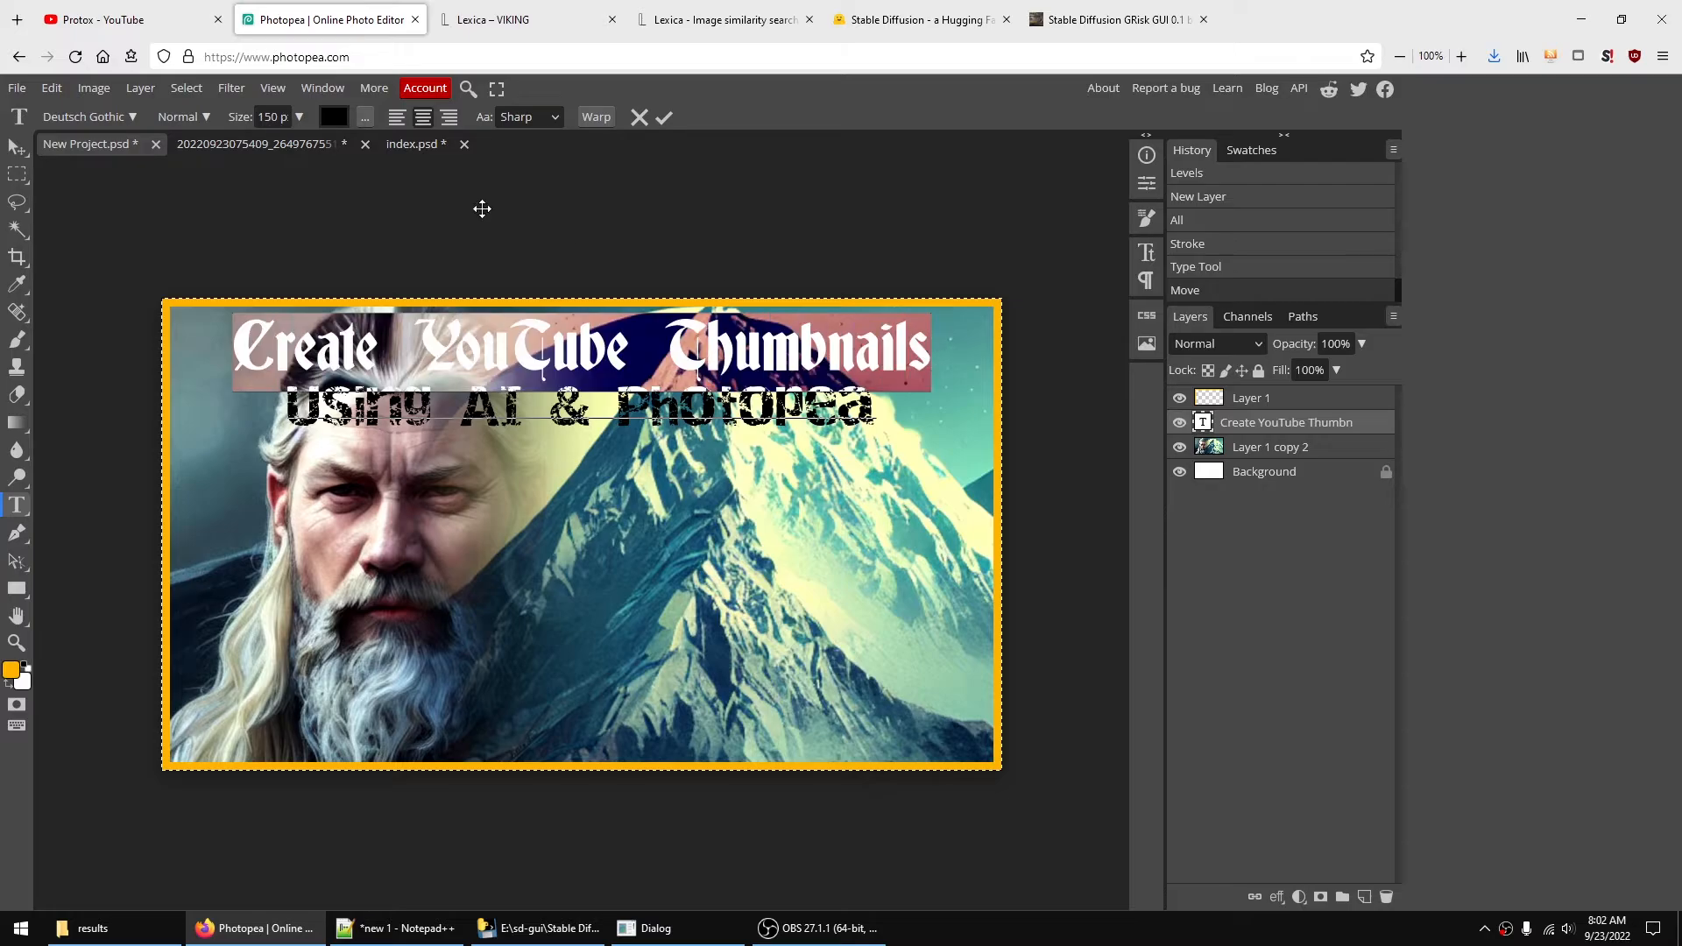
left_click(133, 120)
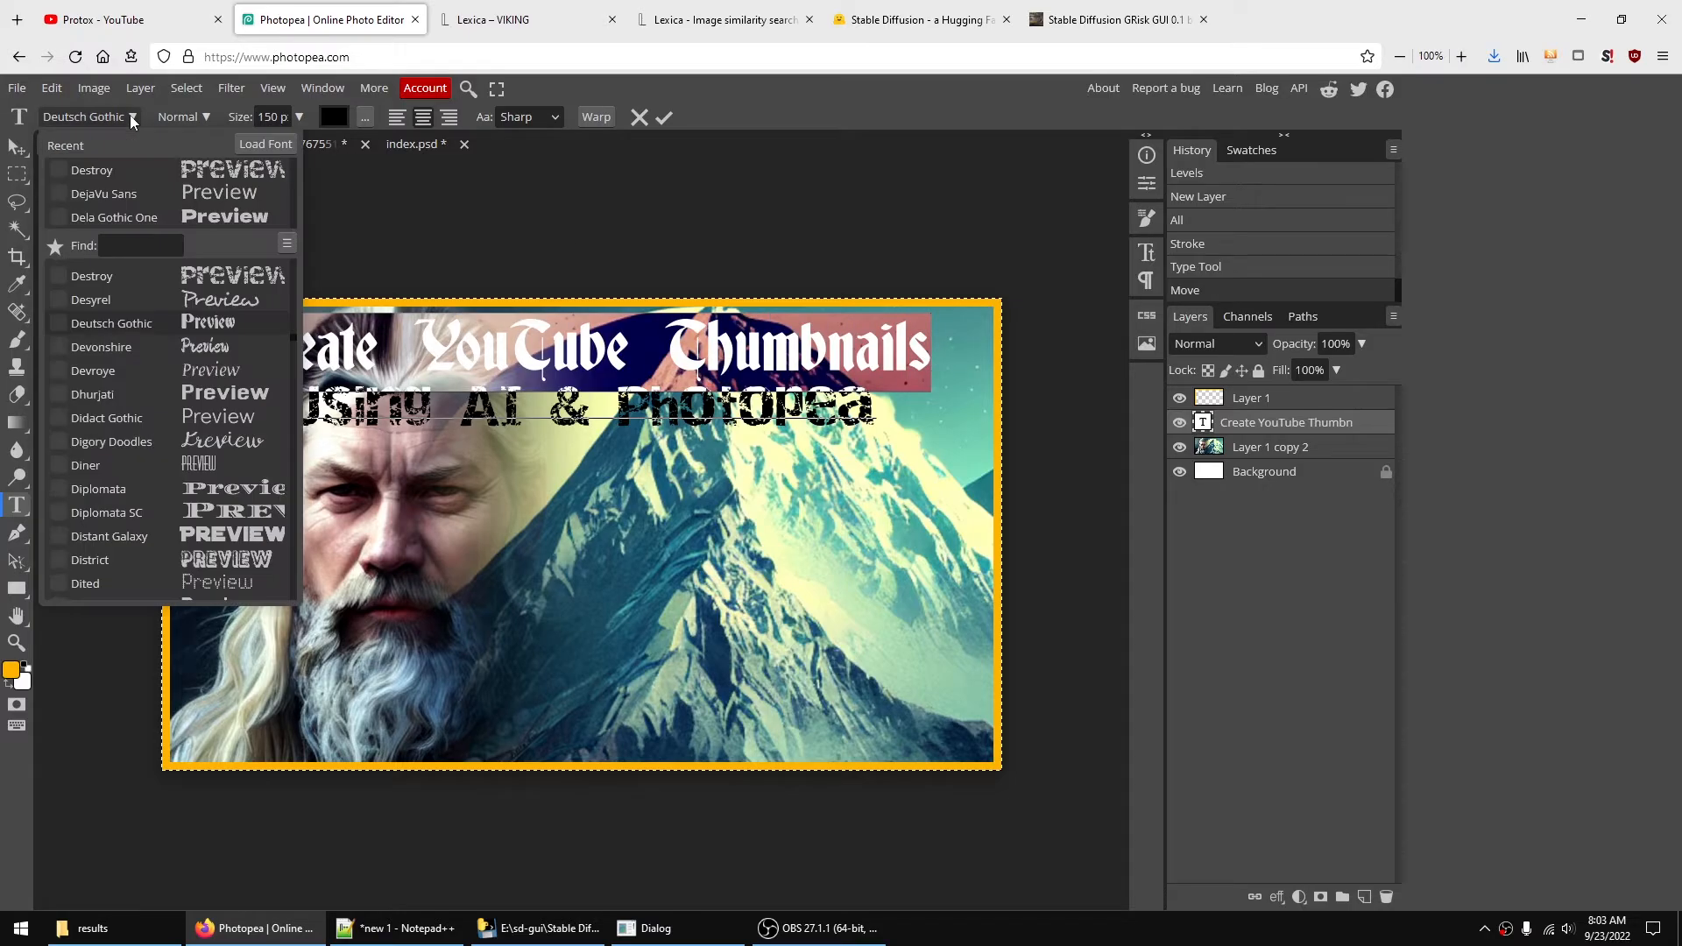
left_click(258, 532)
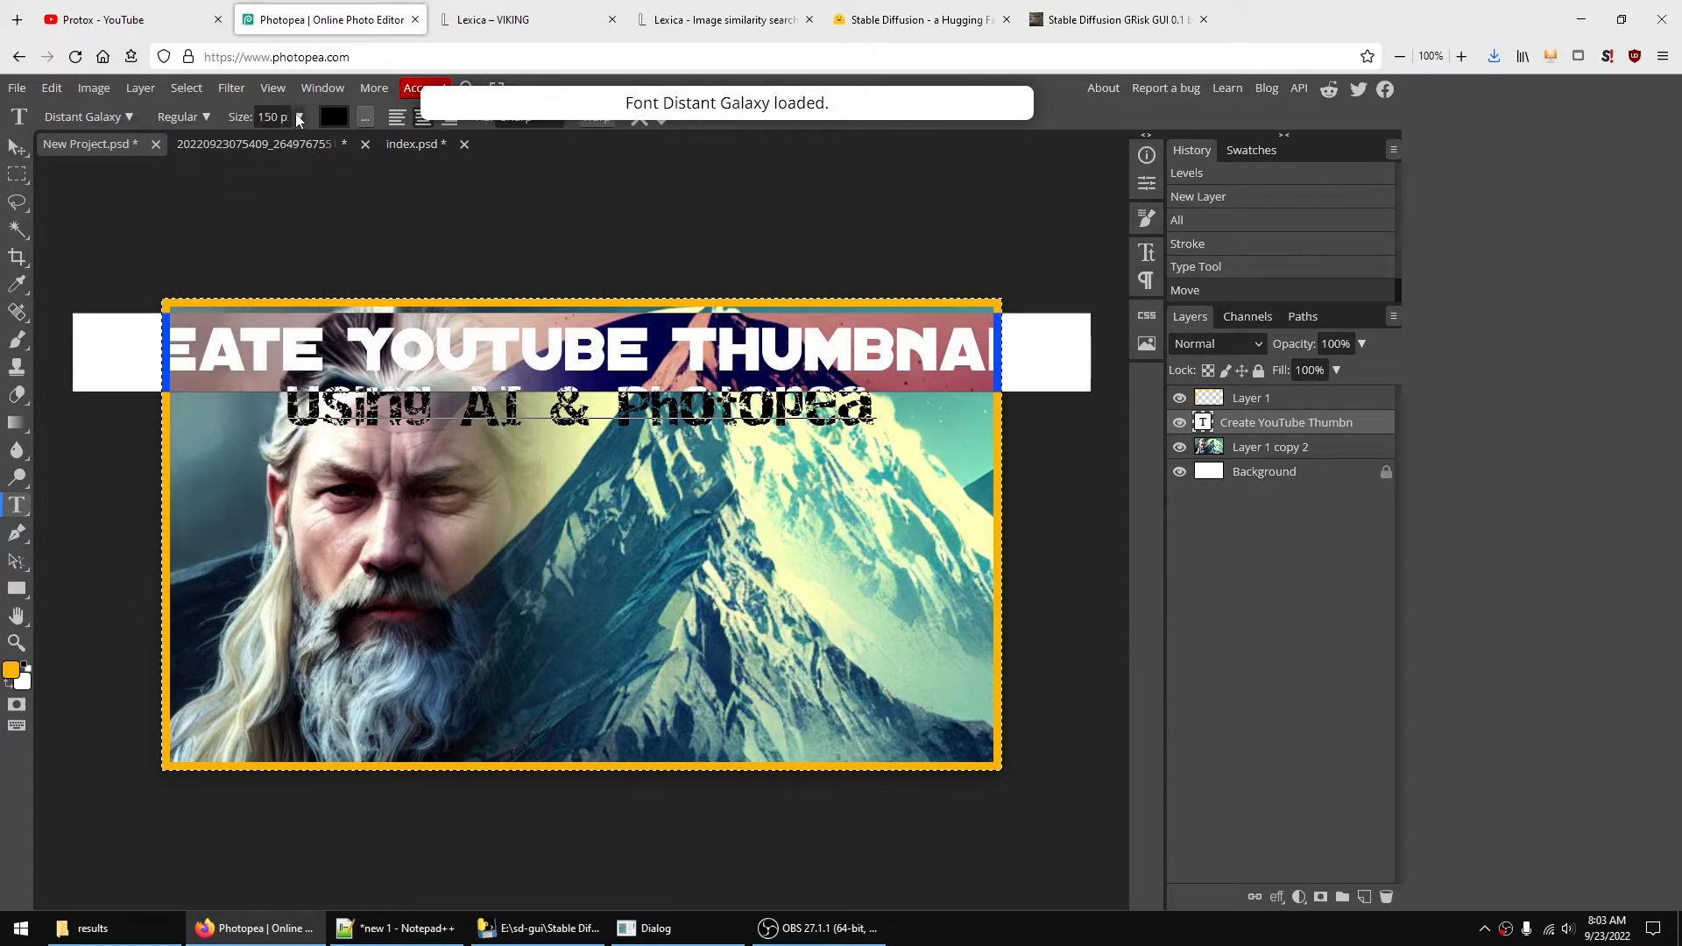
left_click(297, 117)
left_click_drag(298, 143, 294, 149)
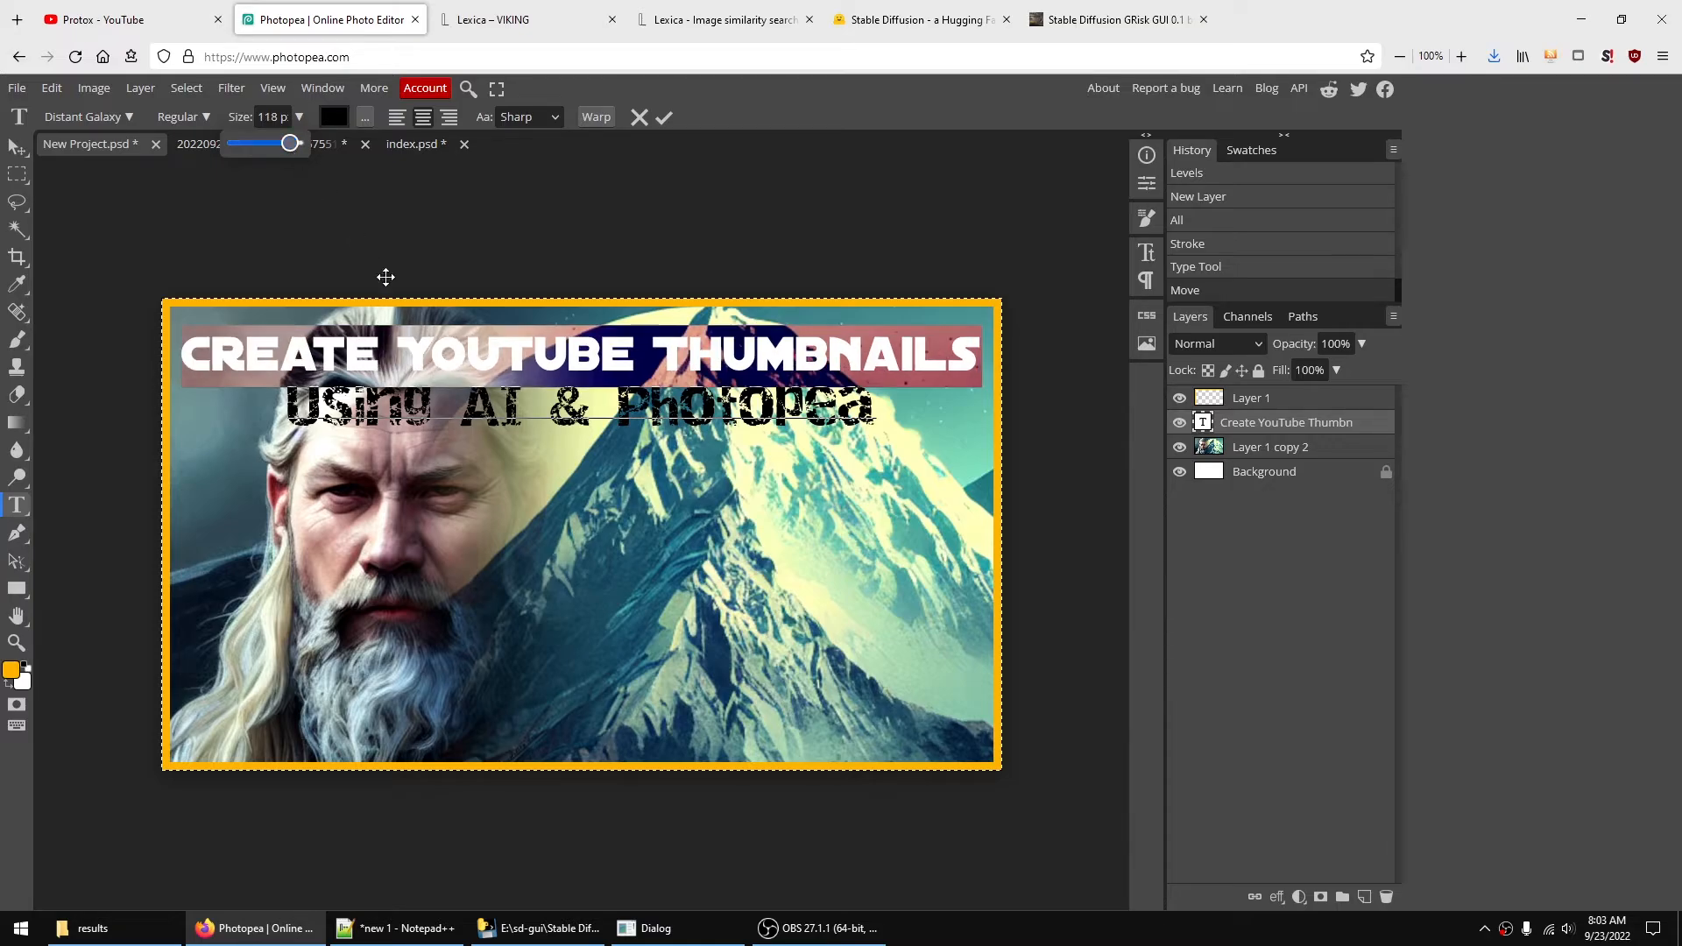
- Try the Duplexide font on the title's second line, "Using AI & Photopea"
left_click(399, 438)
left_click_drag(289, 408, 876, 407)
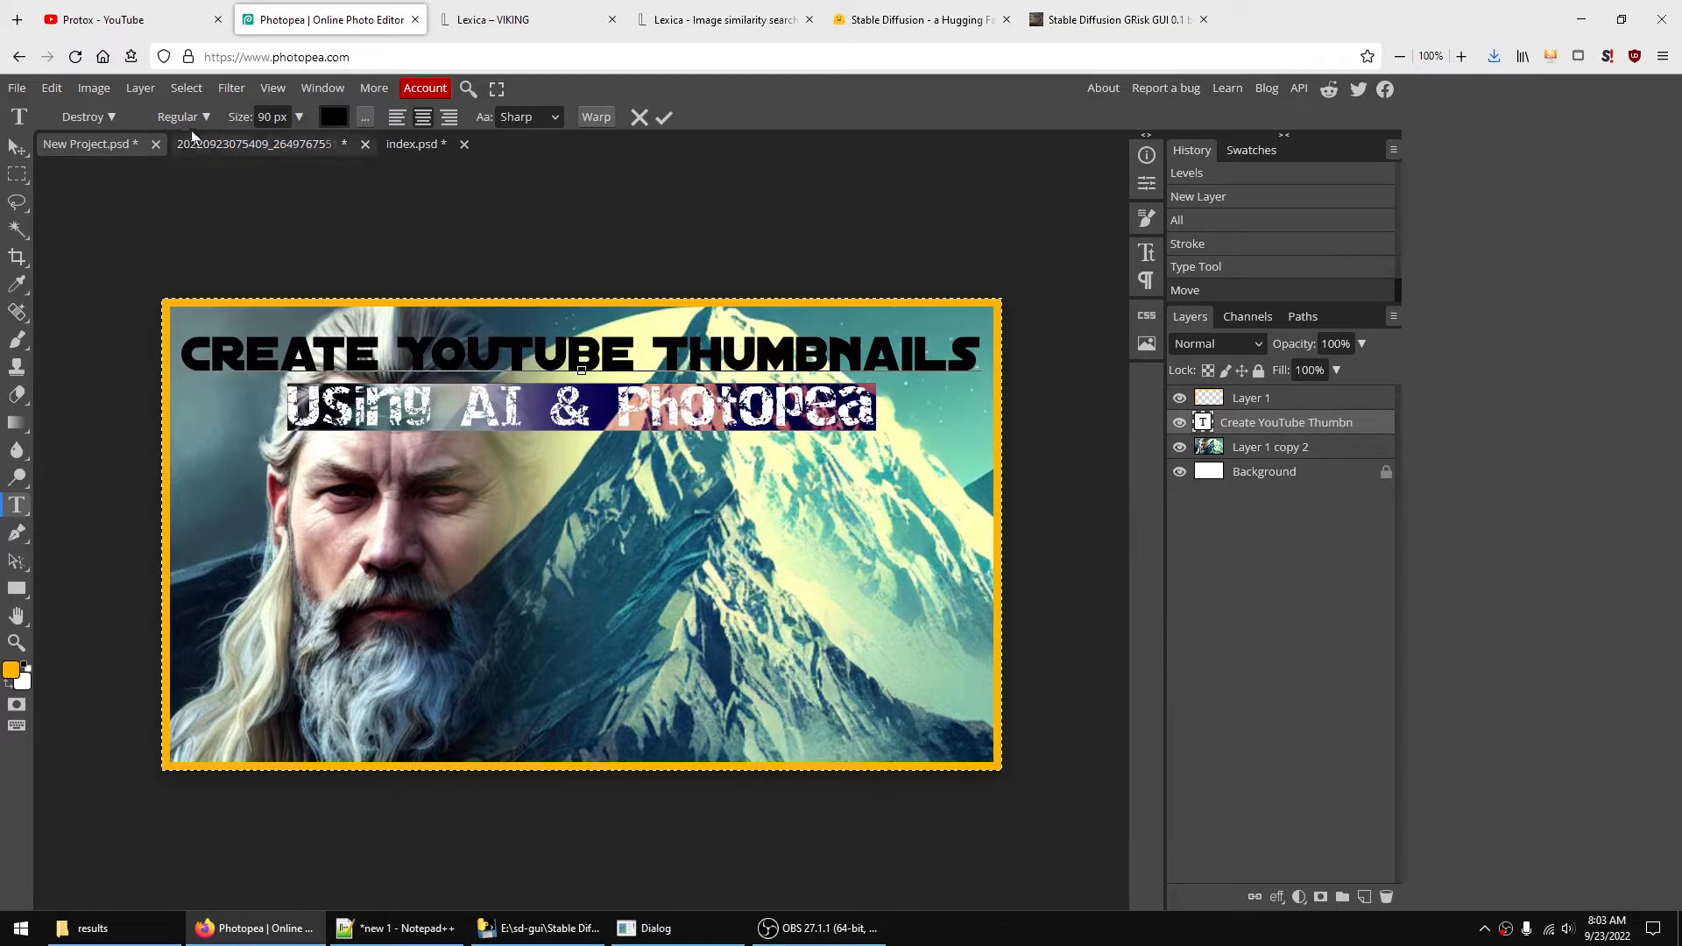
left_click(88, 116)
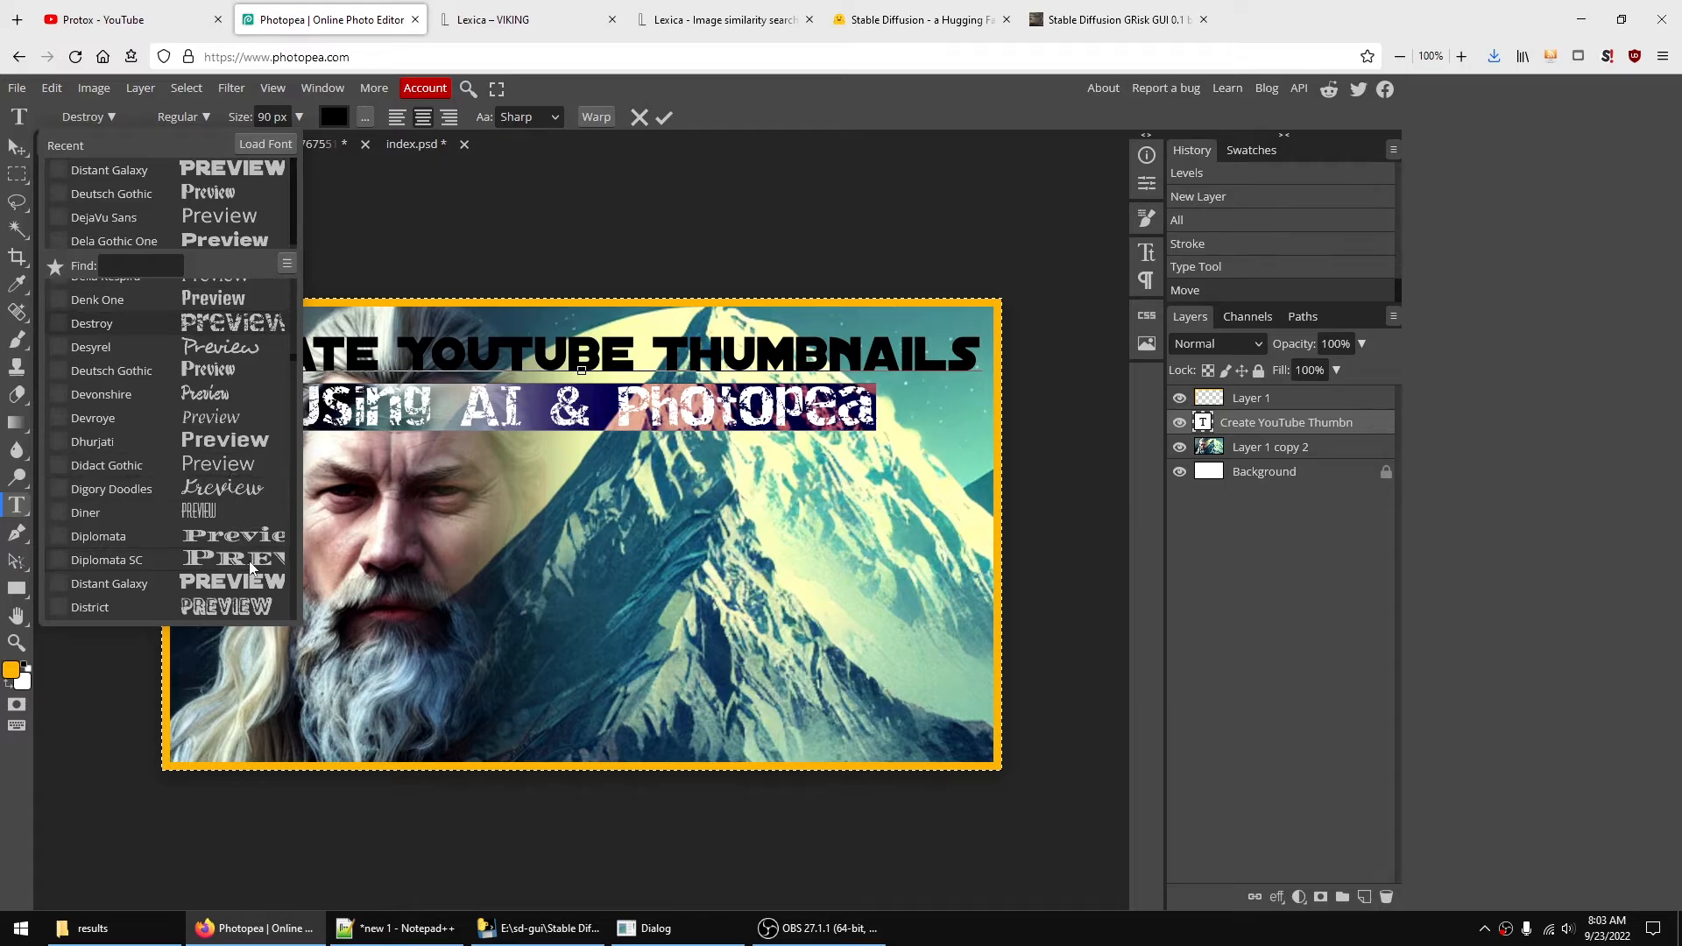
scroll(248, 568, "down", 2)
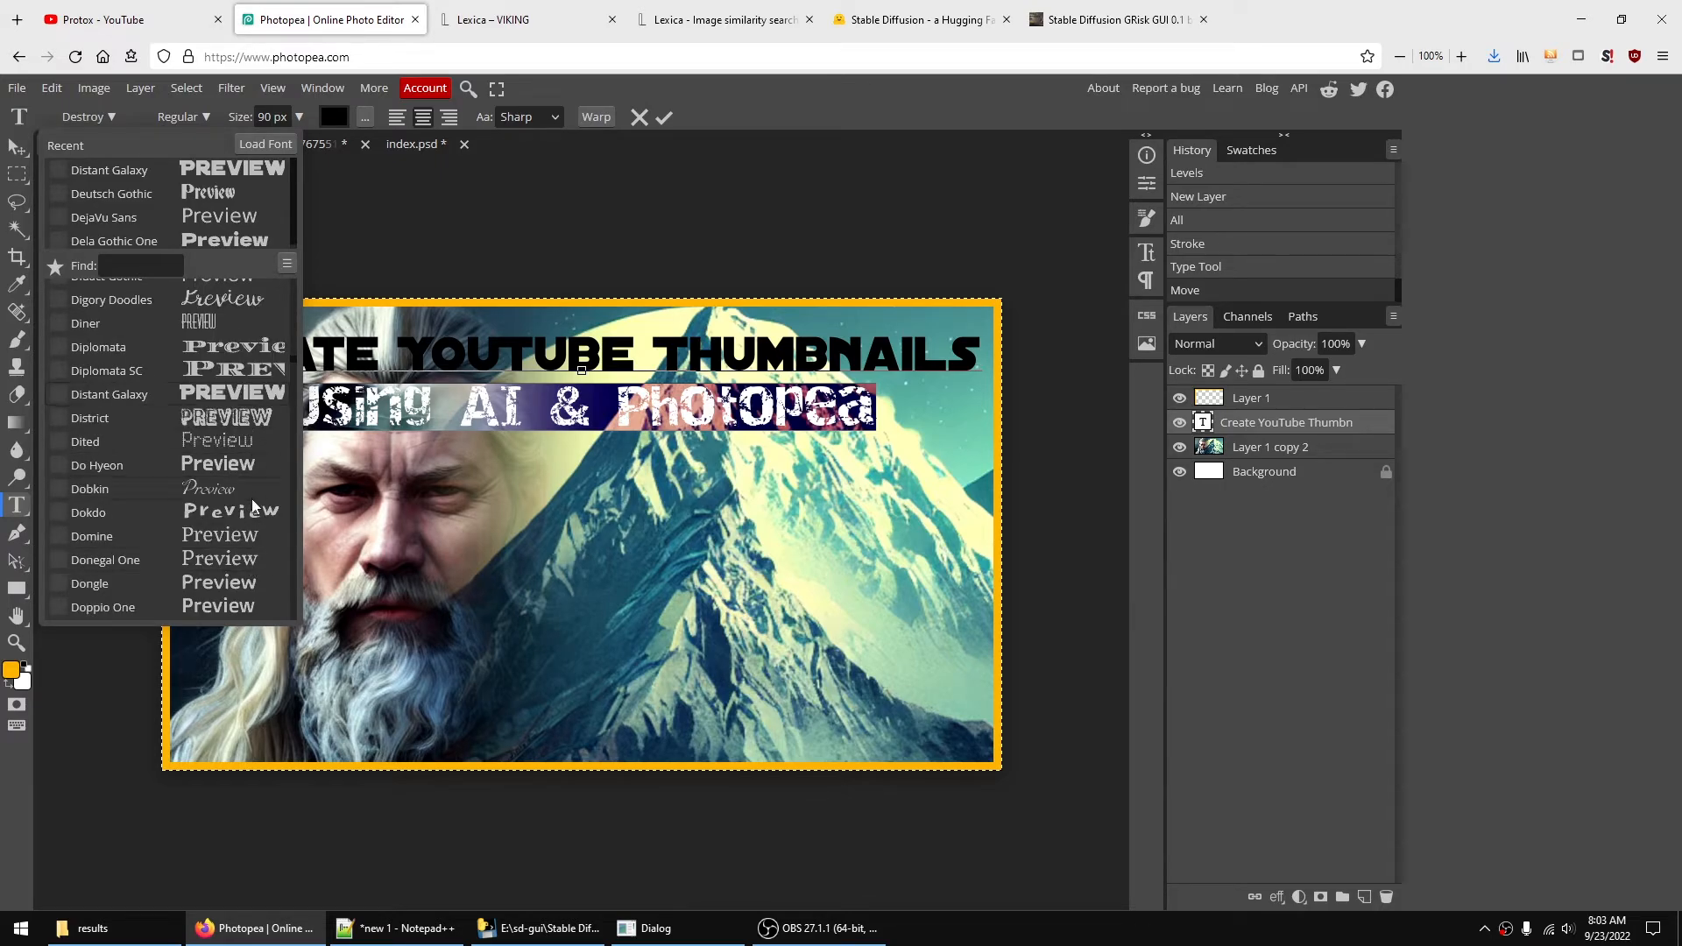
scroll(254, 504, "down", 1)
scroll(246, 516, "down", 4)
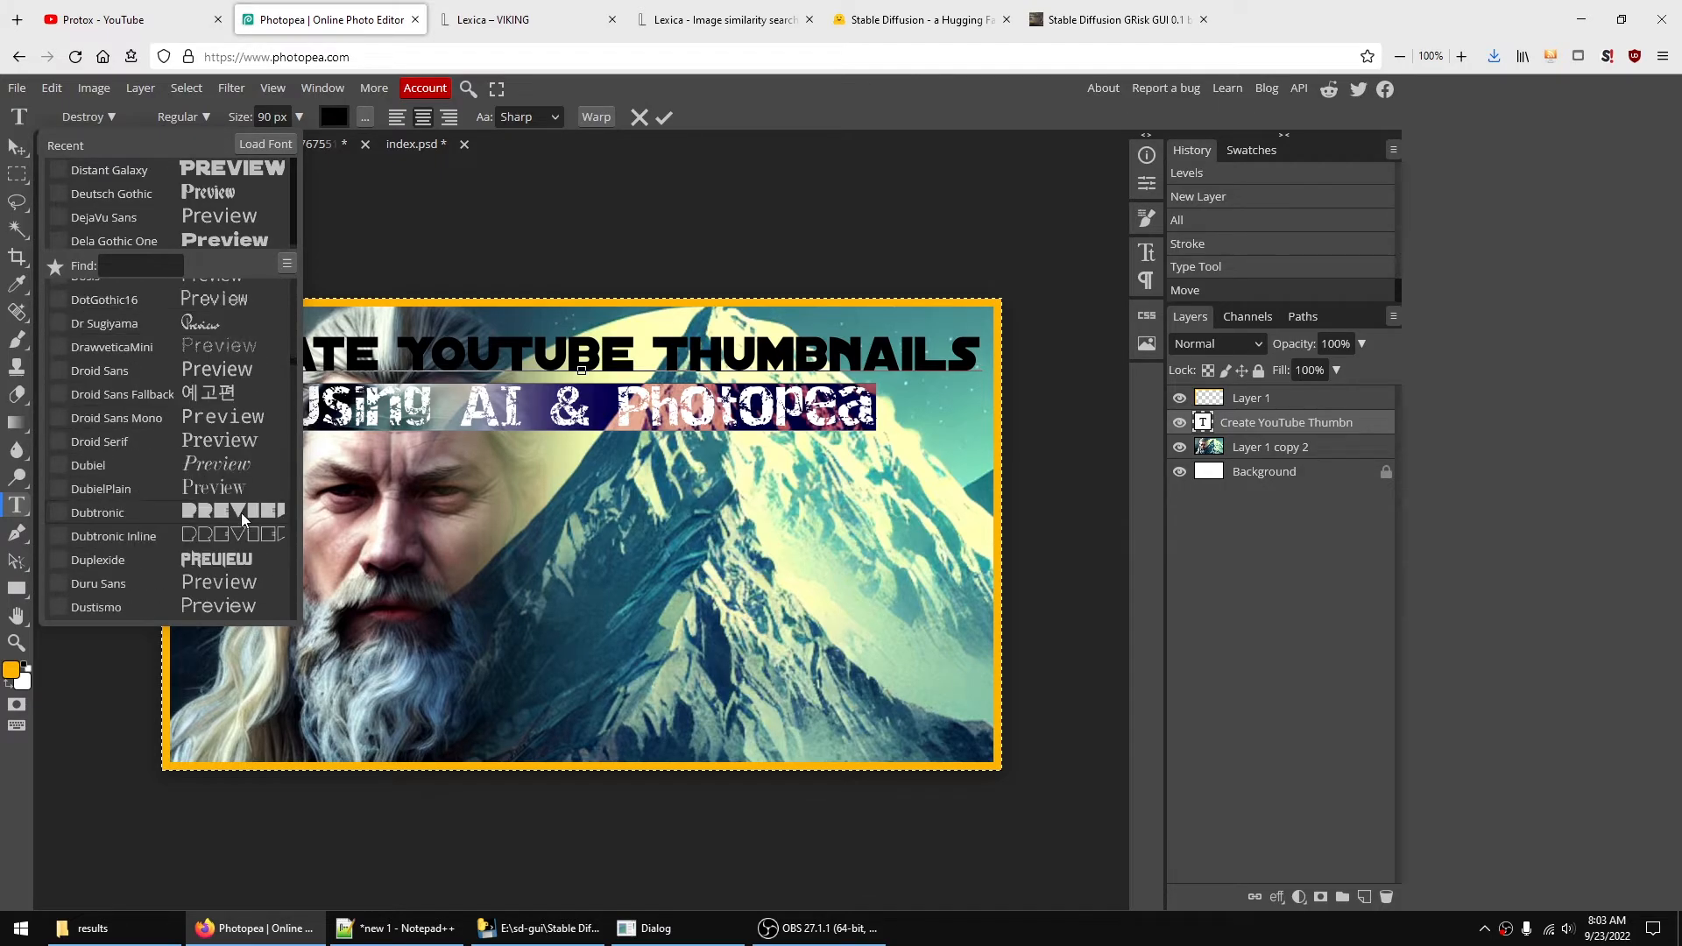
left_click(215, 370)
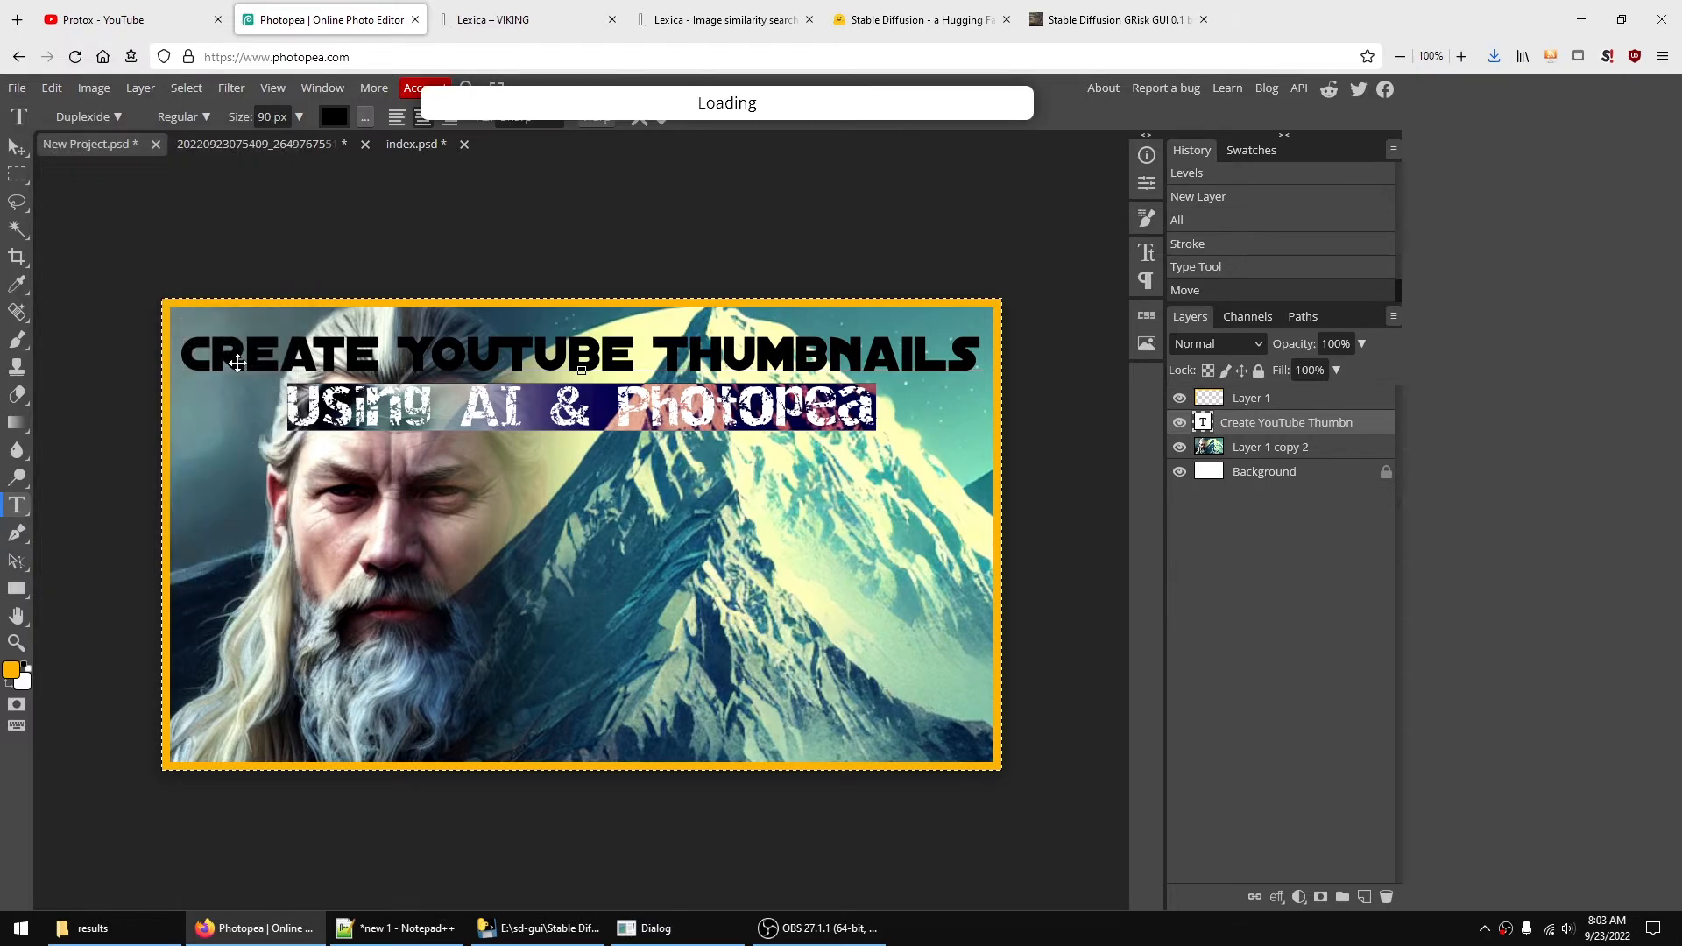
- Set the title's second line in the EastMarket font and enlarge it to 150 px
left_click(131, 119)
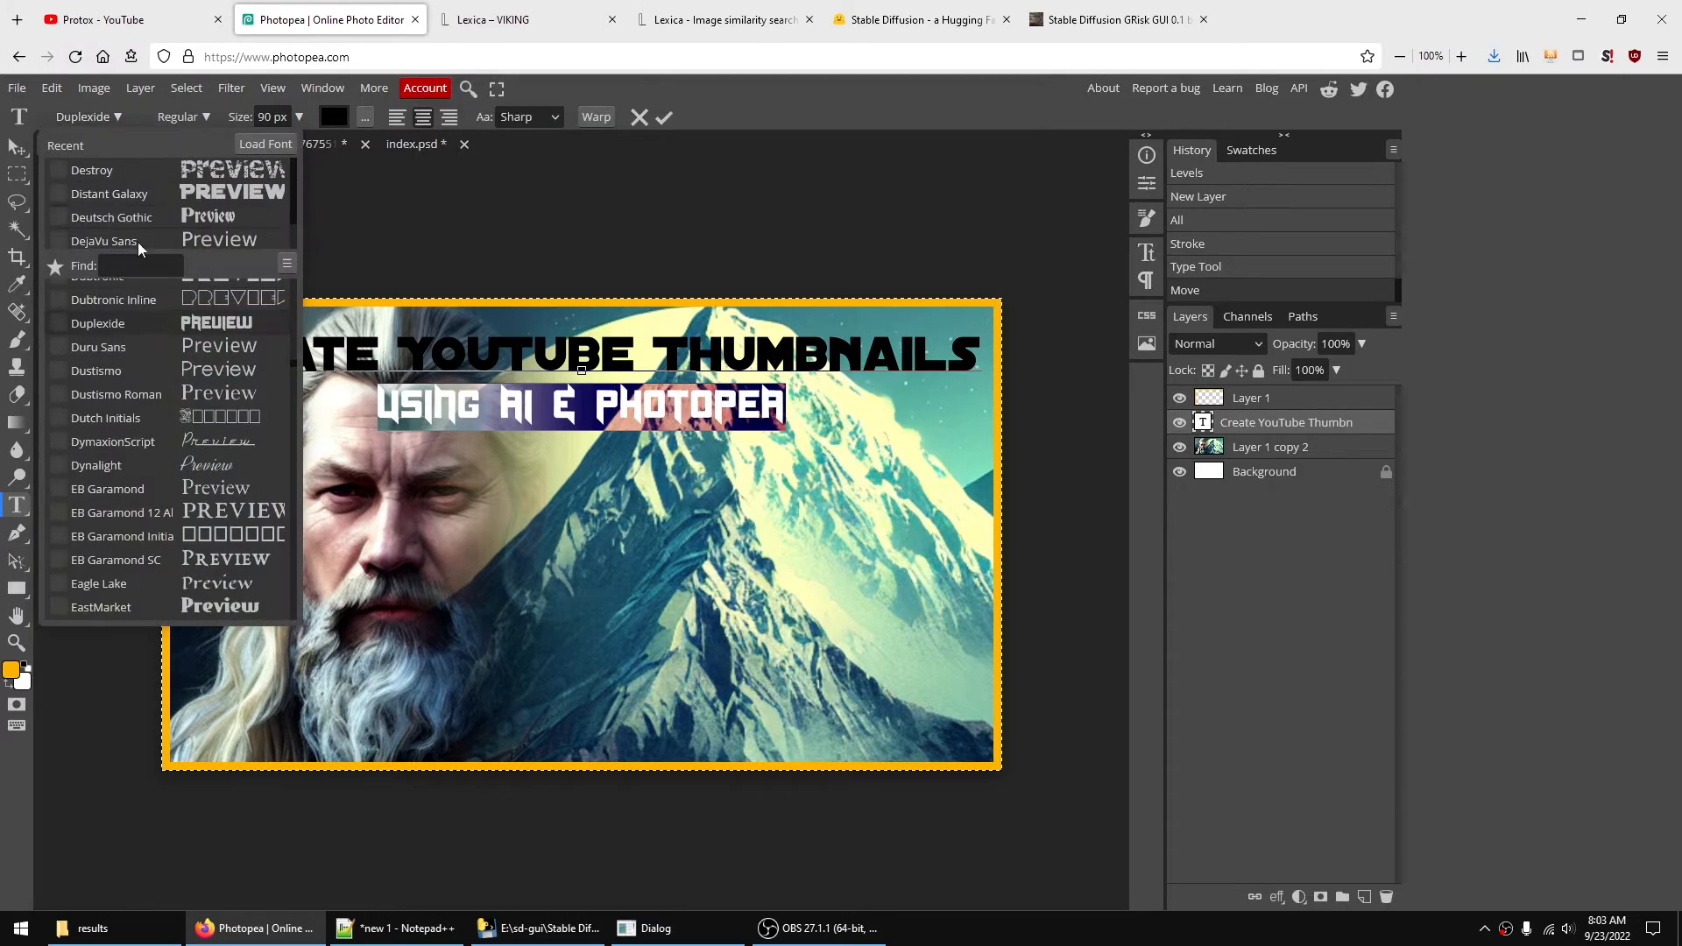
left_click(219, 513)
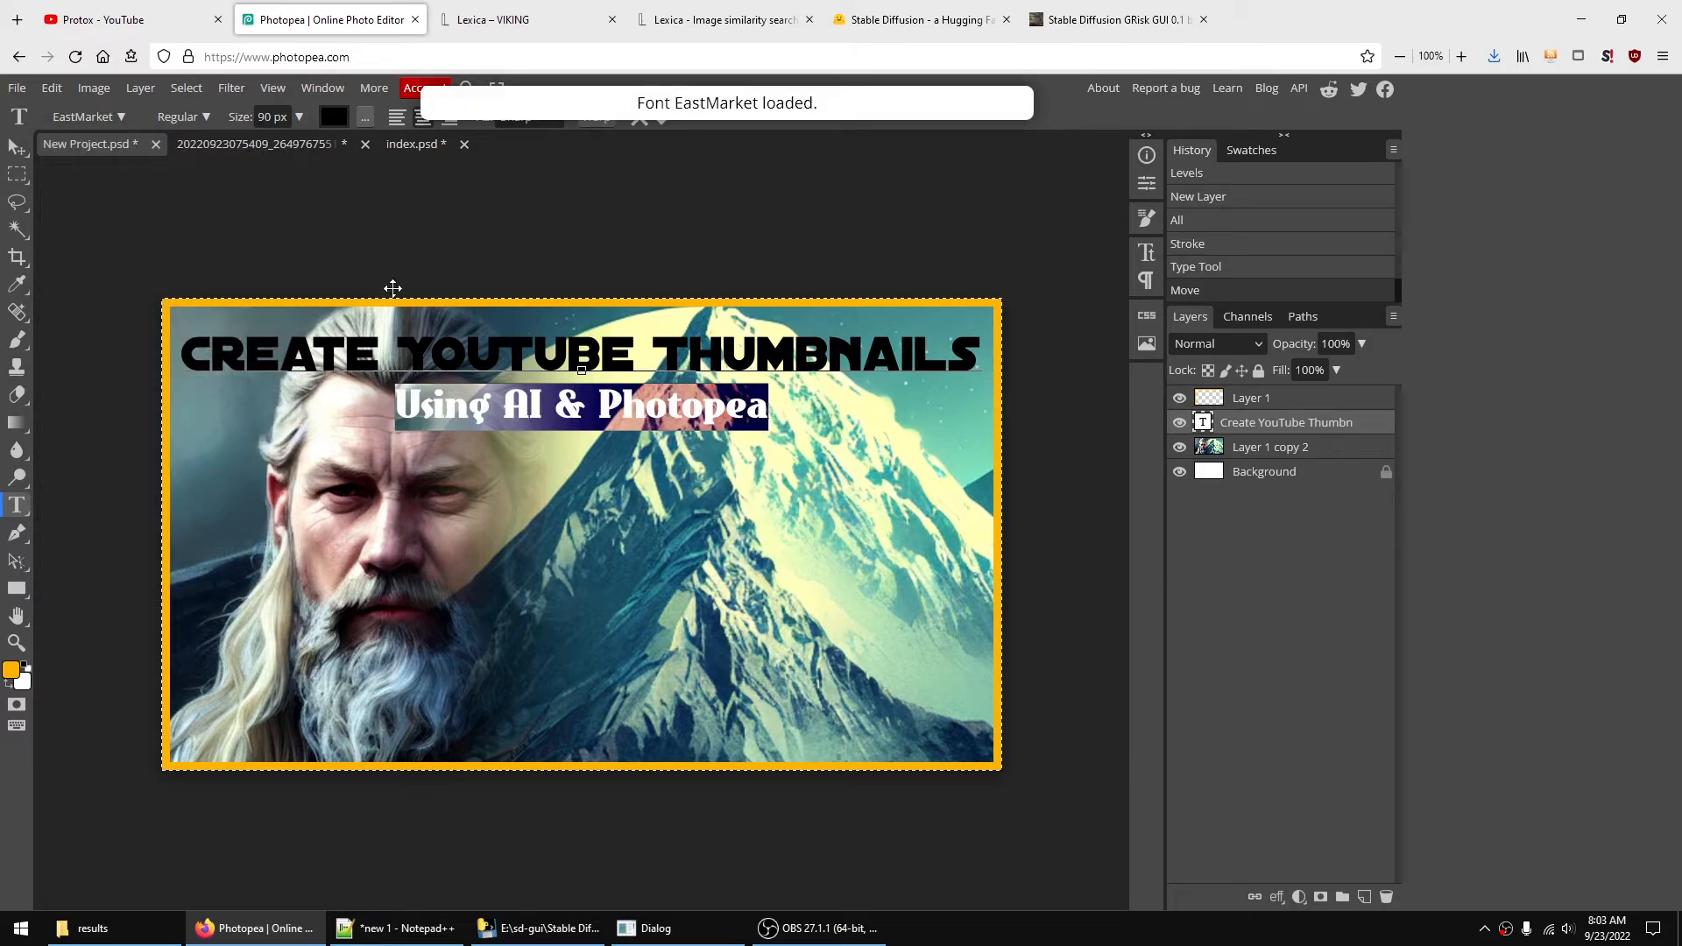
left_click_drag(396, 408, 800, 413)
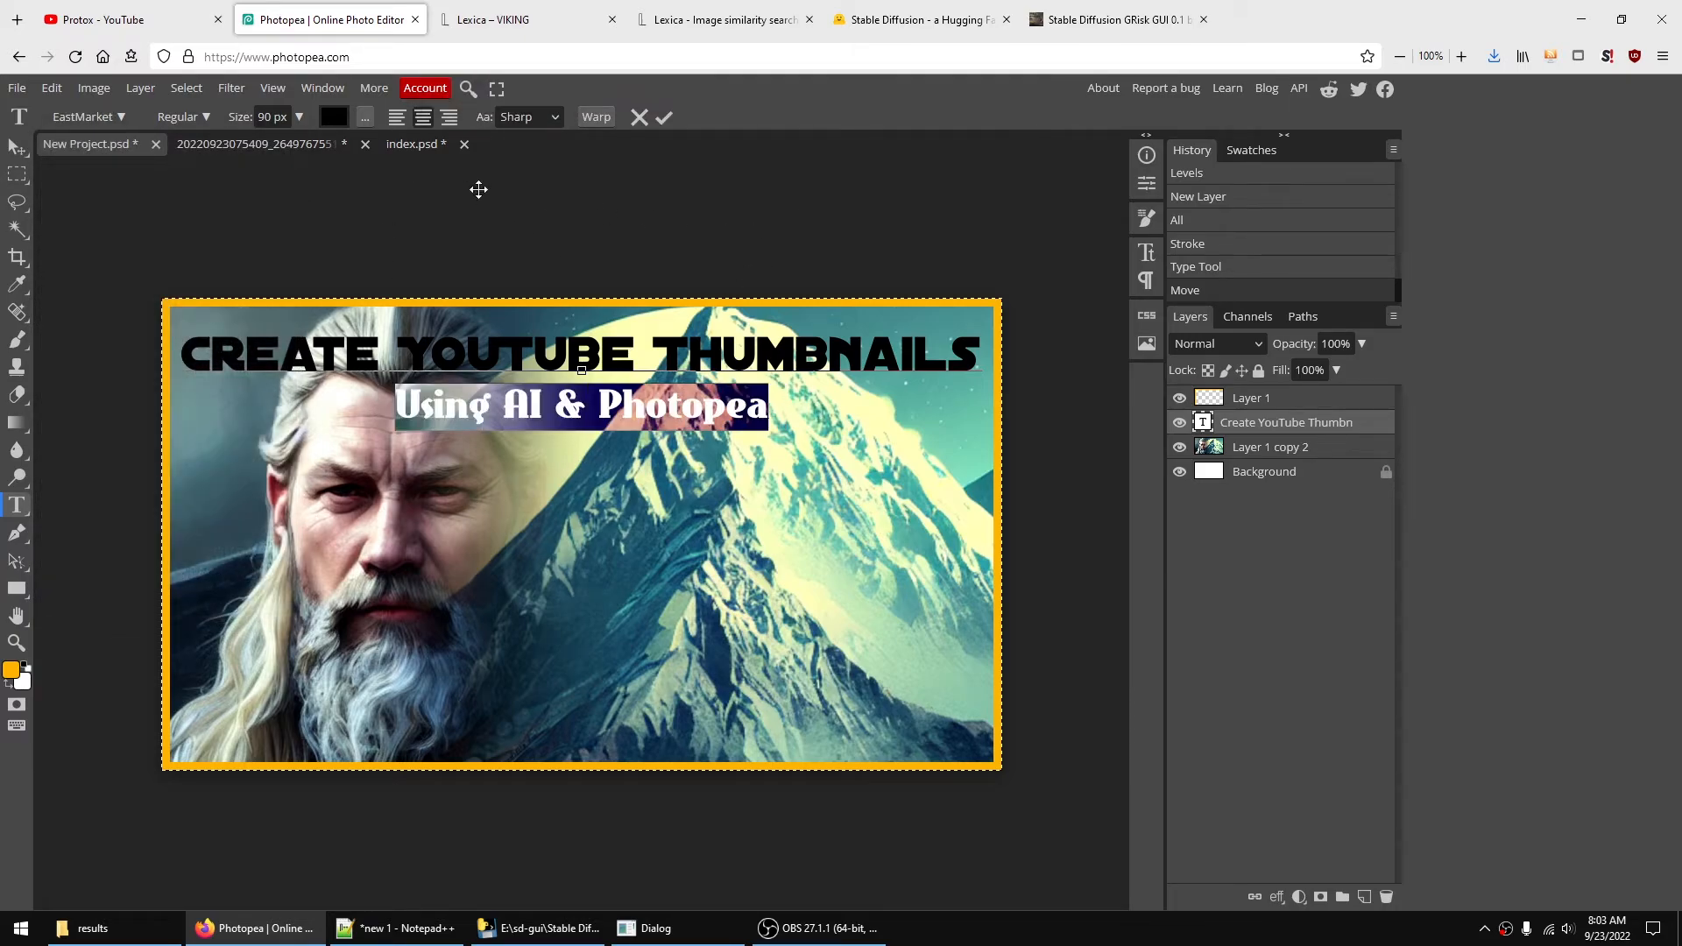
left_click(299, 116)
left_click_drag(286, 148, 298, 150)
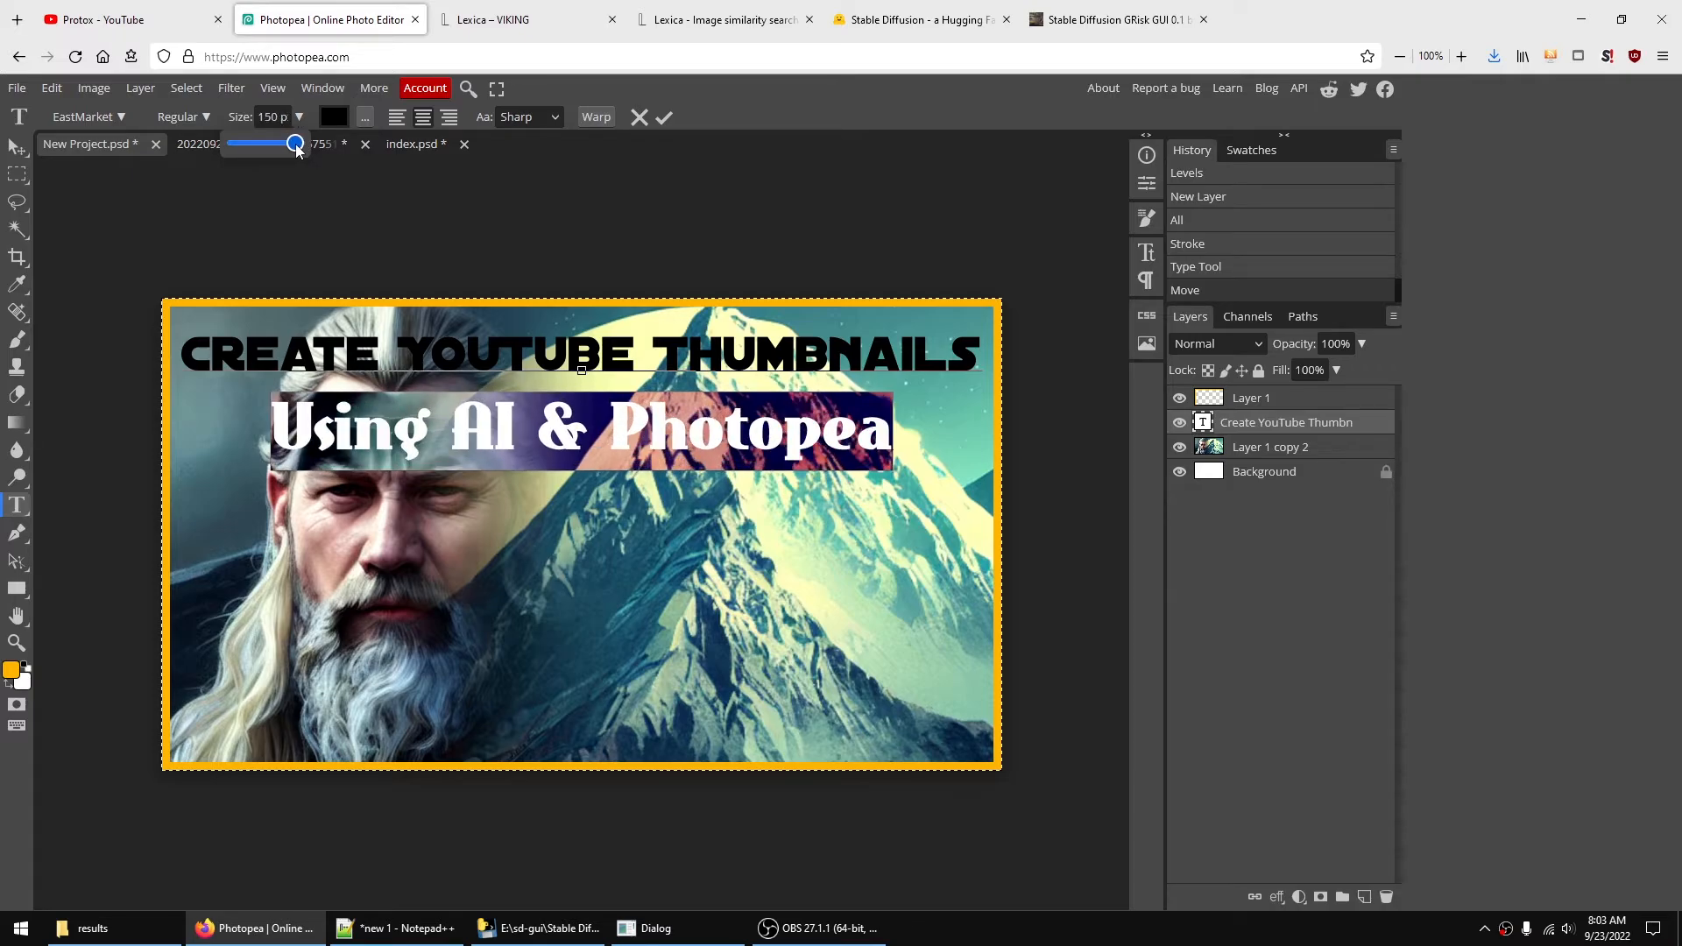
- Nudge the title slightly up toward the top border and clear the canvas selection
left_click(17, 146)
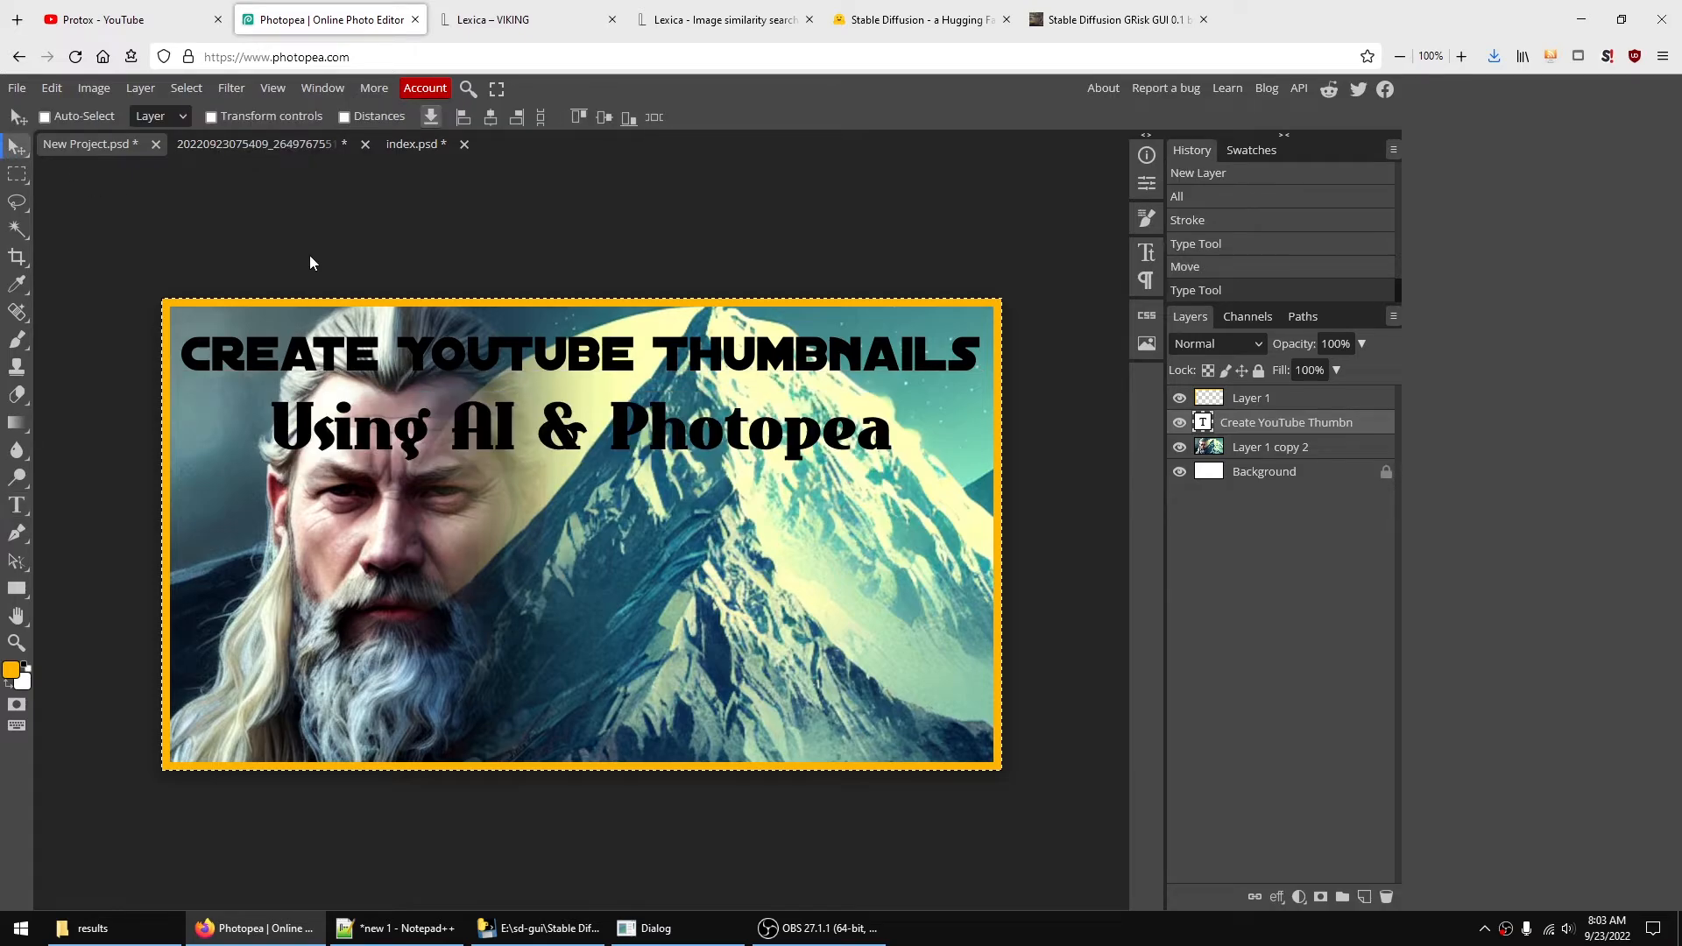
mouse_move(588, 360)
left_mouse_down()
mouse_move(652, 365)
mouse_move(584, 364)
mouse_move(602, 405)
mouse_move(584, 405)
mouse_move(610, 408)
mouse_move(629, 405)
mouse_move(572, 382)
mouse_move(658, 360)
mouse_move(584, 341)
mouse_move(603, 333)
mouse_move(589, 353)
left_mouse_up()
left_click(17, 175)
left_click(277, 220)
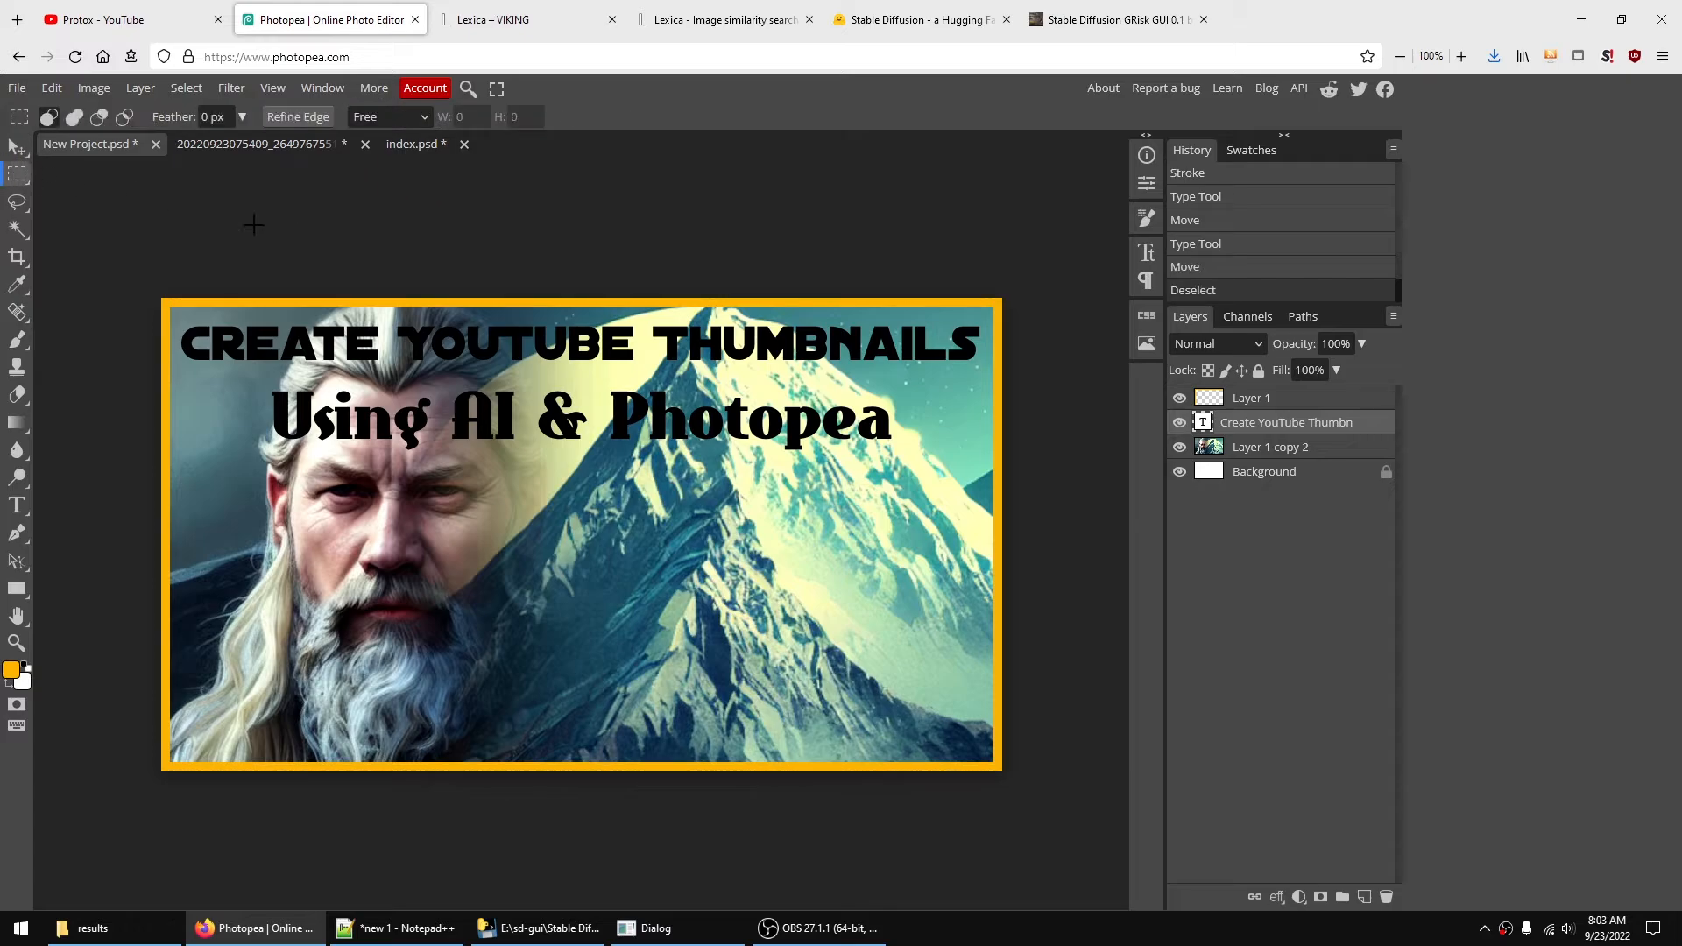
key("v")
left_click_drag(561, 351, 563, 367)
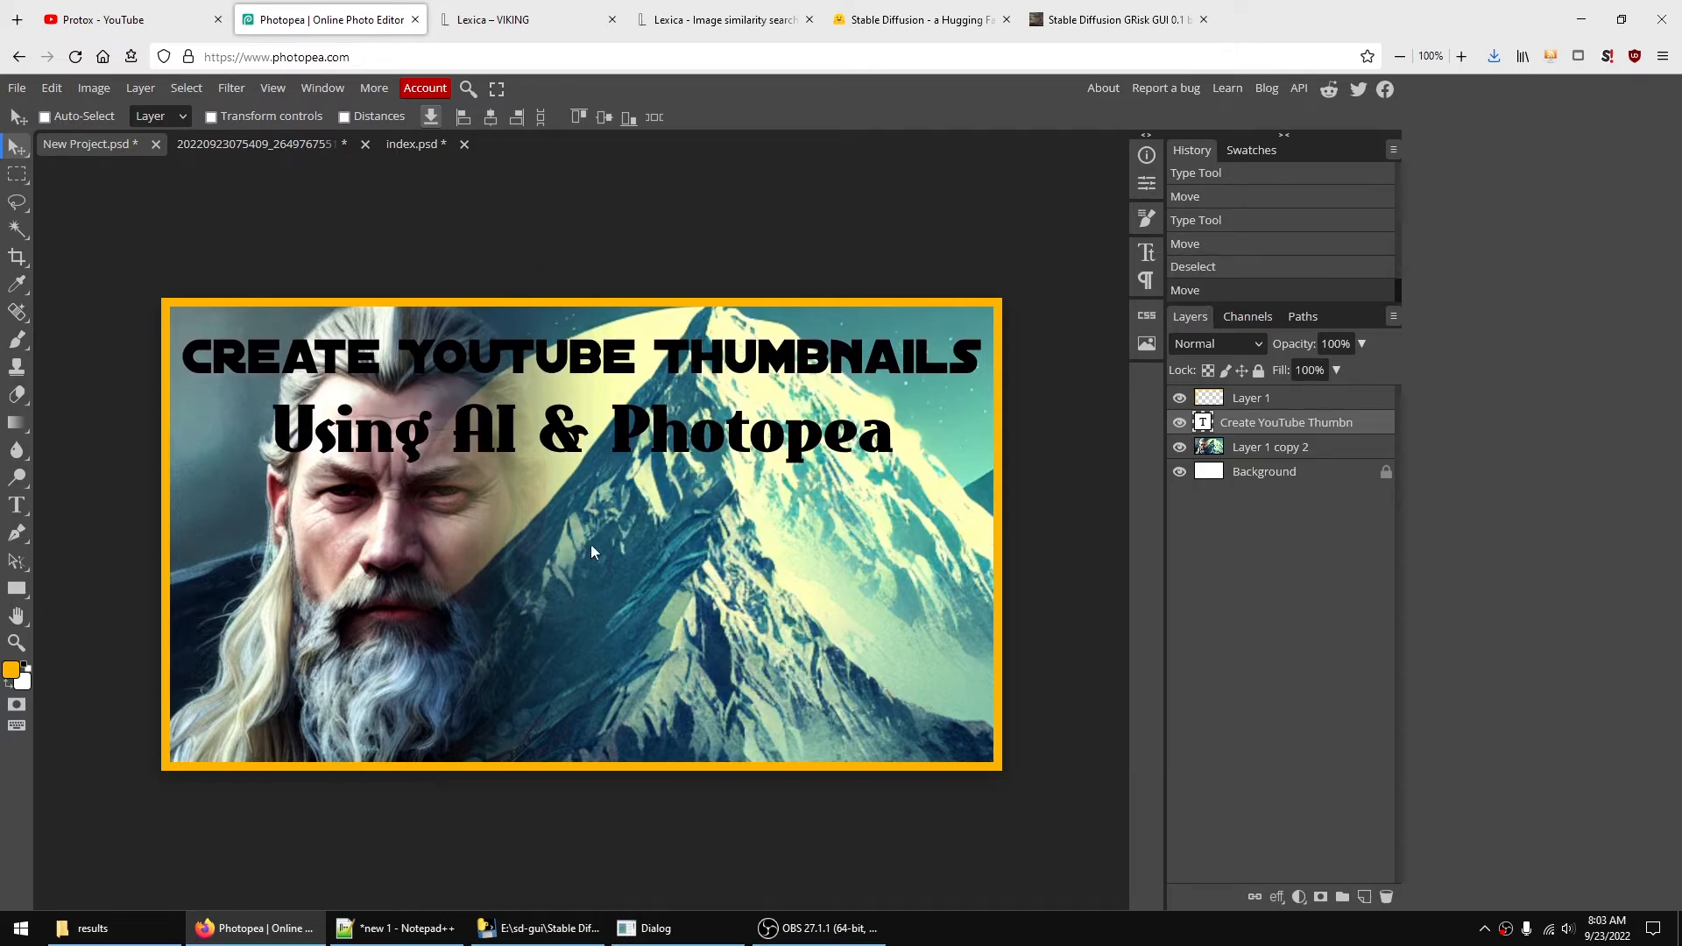
left_click_drag(572, 356, 572, 345)
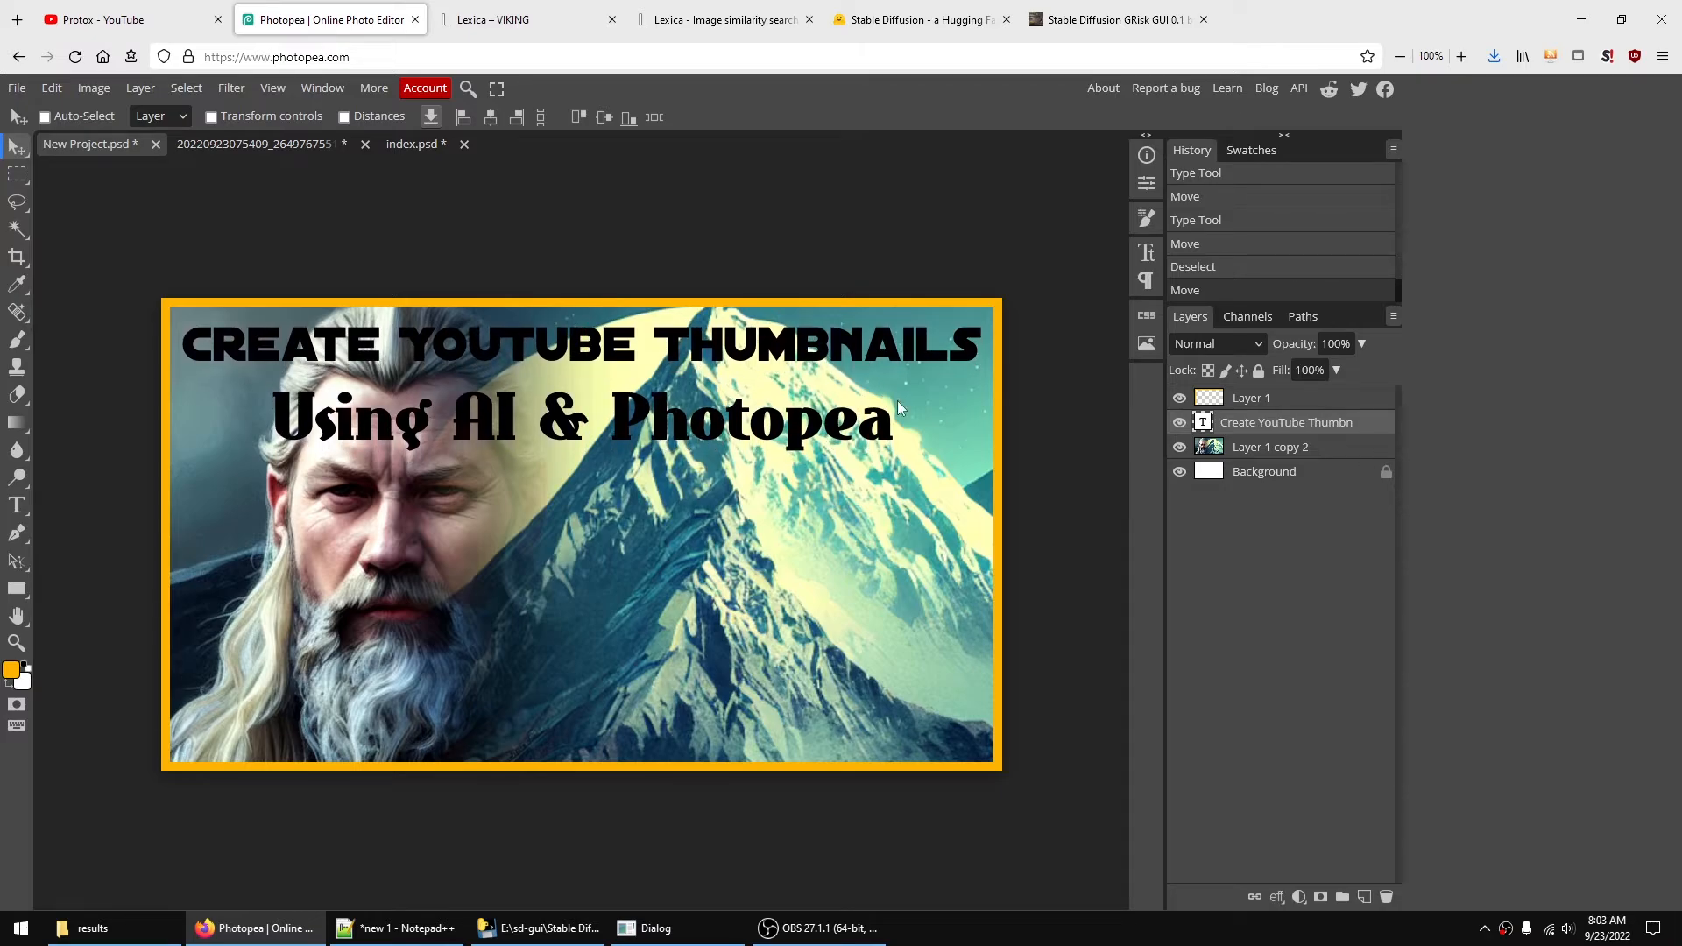
- Color the title's first line with the same orange as the border, ffb400
double_click(1202, 424)
left_click_drag(185, 346, 986, 345)
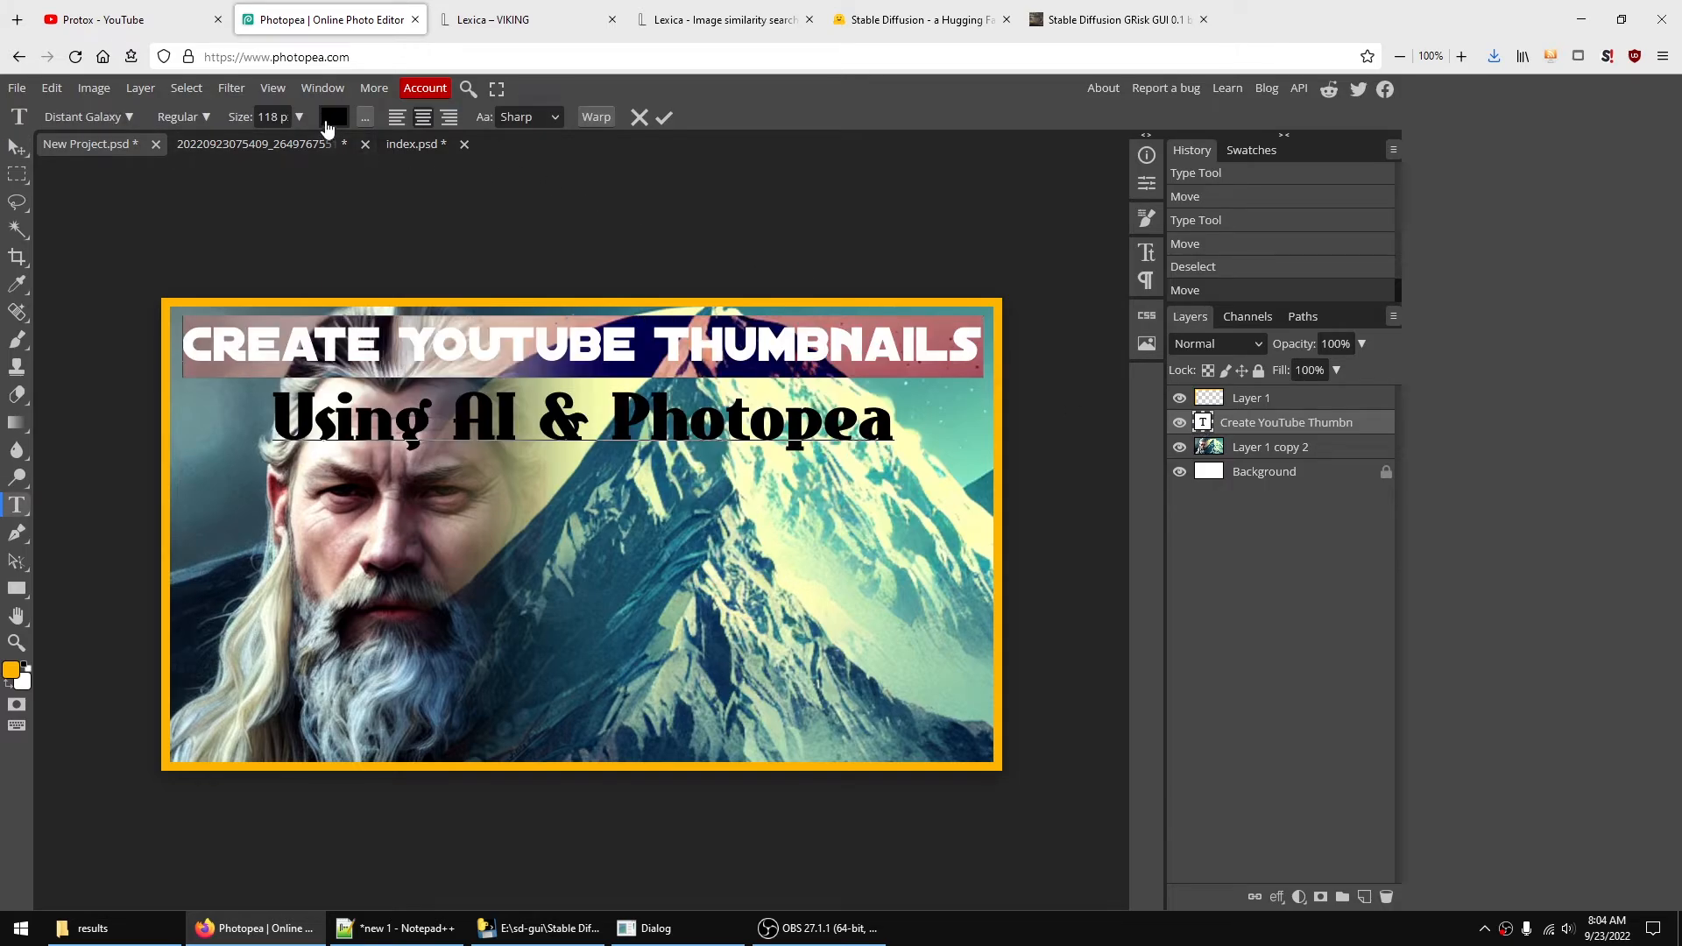
left_click(332, 116)
left_click_drag(326, 220, 695, 208)
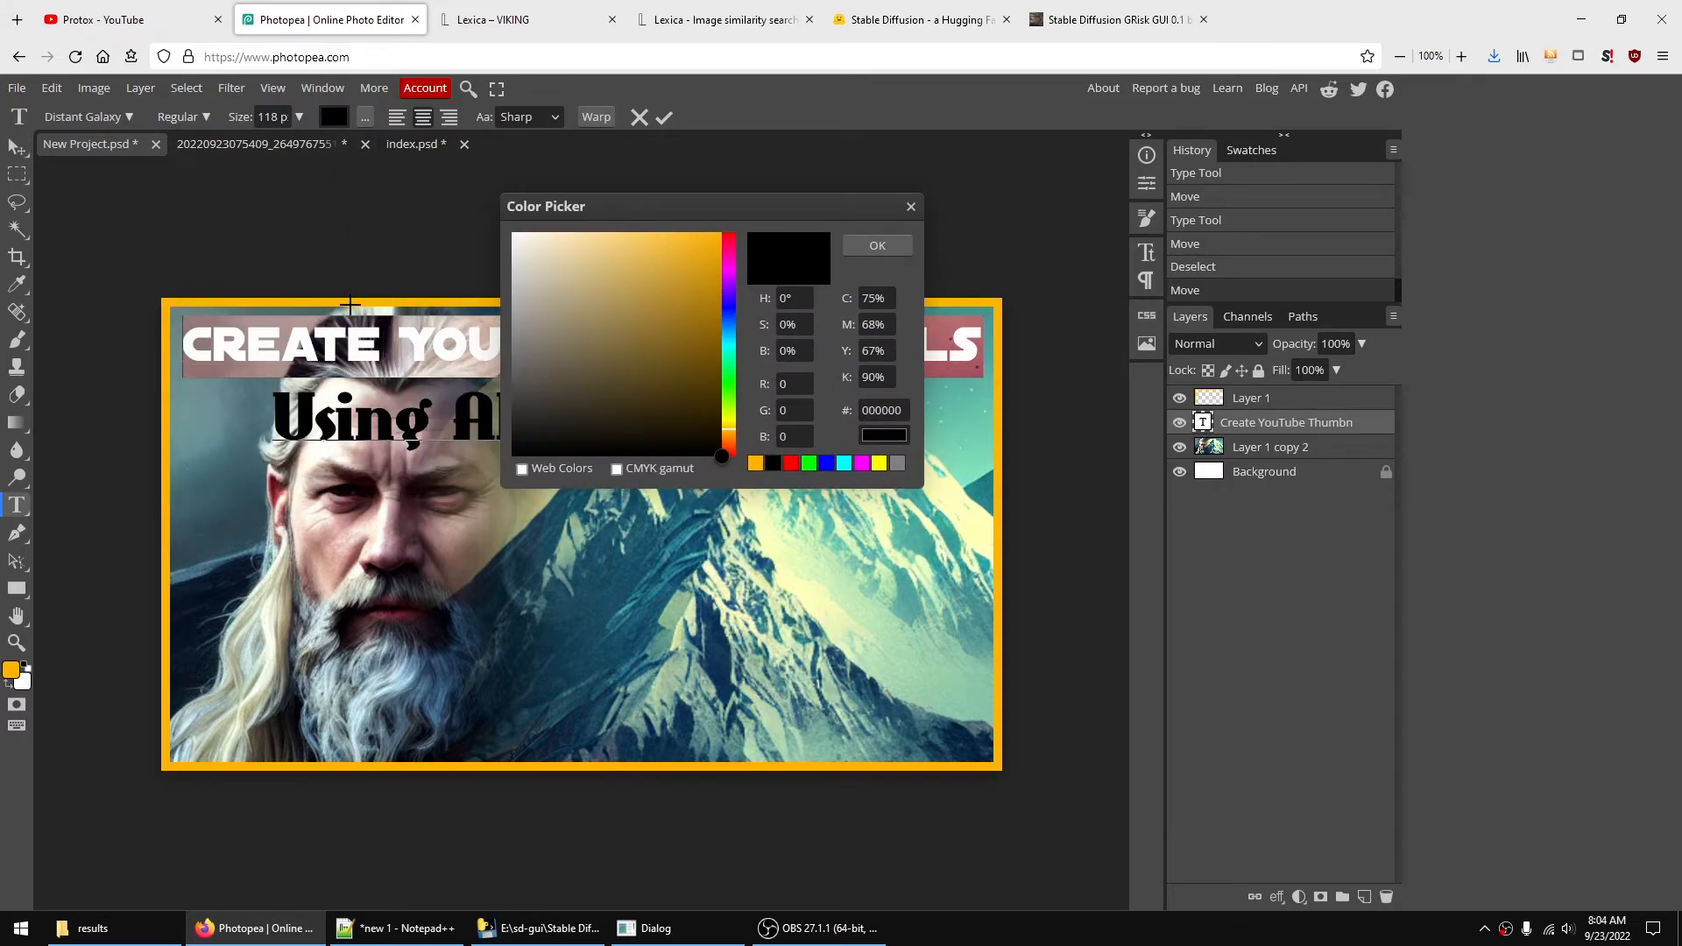
left_click(755, 462)
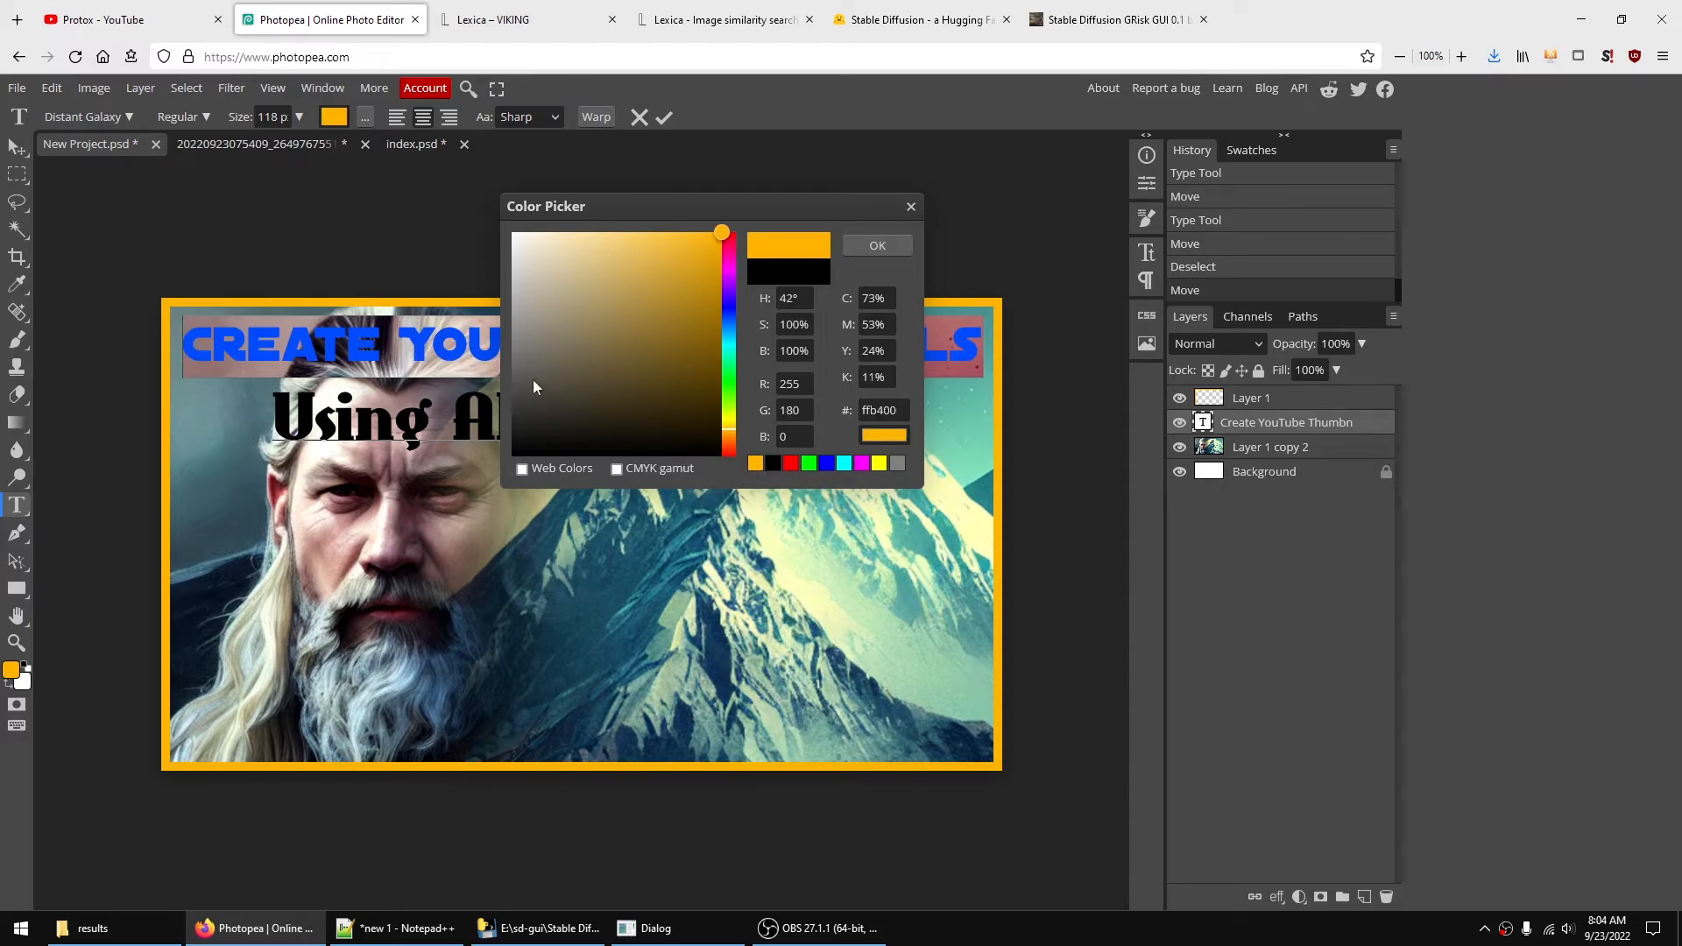
left_click(867, 248)
- Color the title's second line, "Using AI & Photopea", white and commit the text edit
left_click_drag(273, 418, 893, 420)
left_click(333, 117)
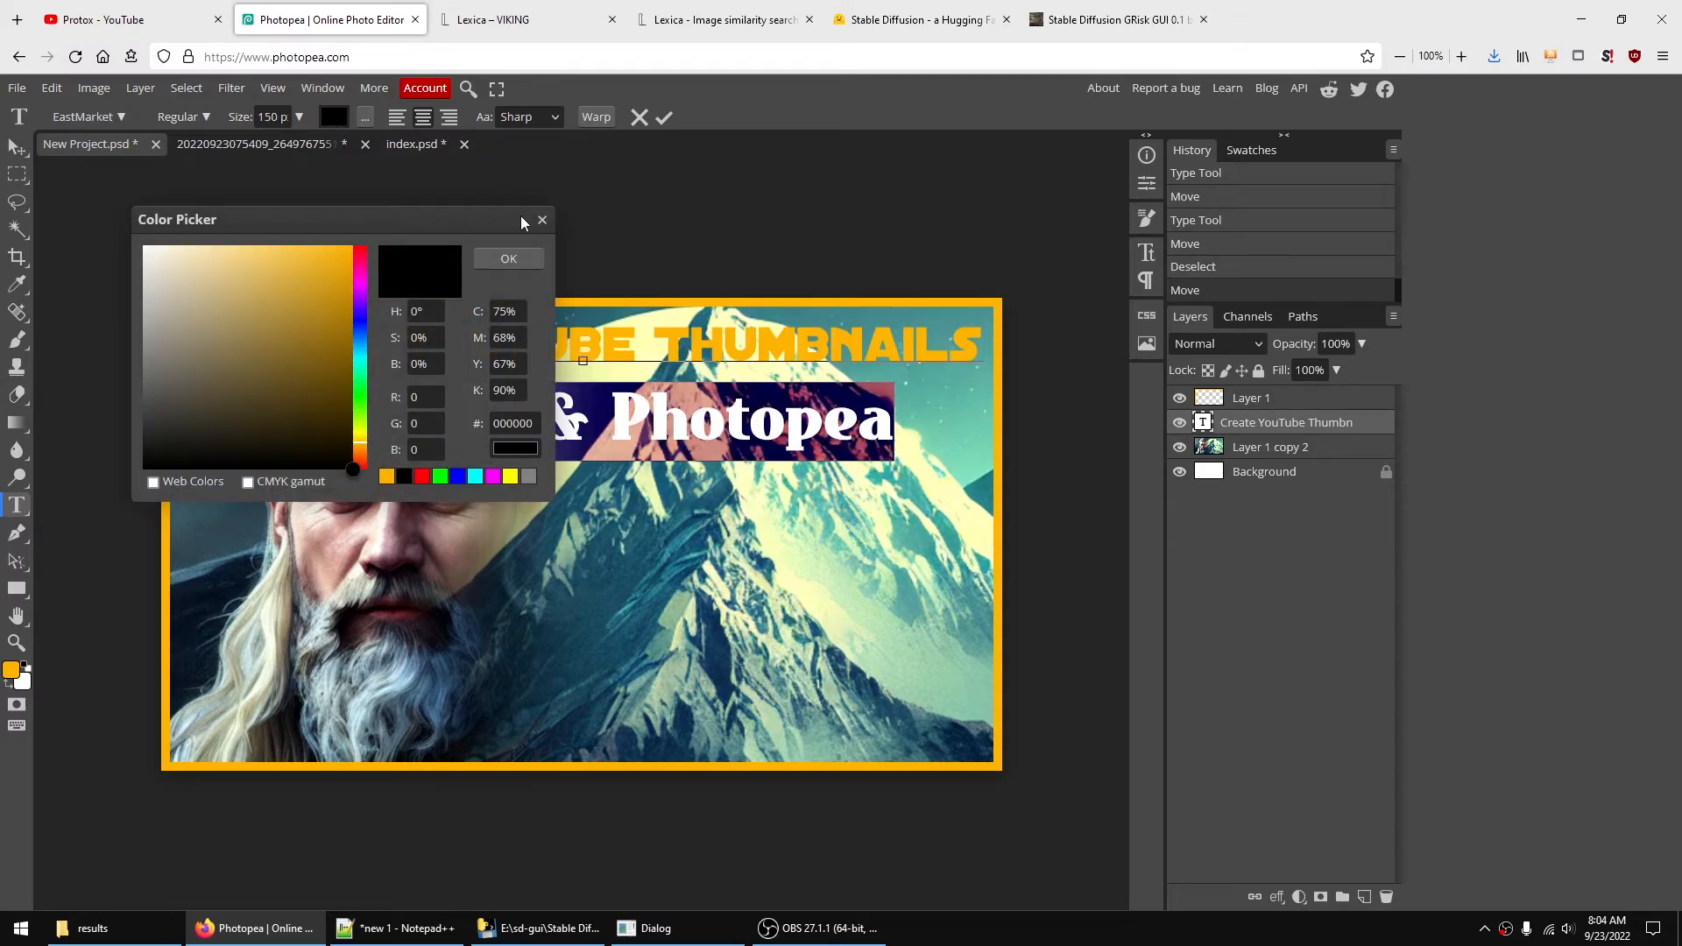
left_click(231, 290)
left_click_drag(181, 255, 145, 247)
left_click(508, 258)
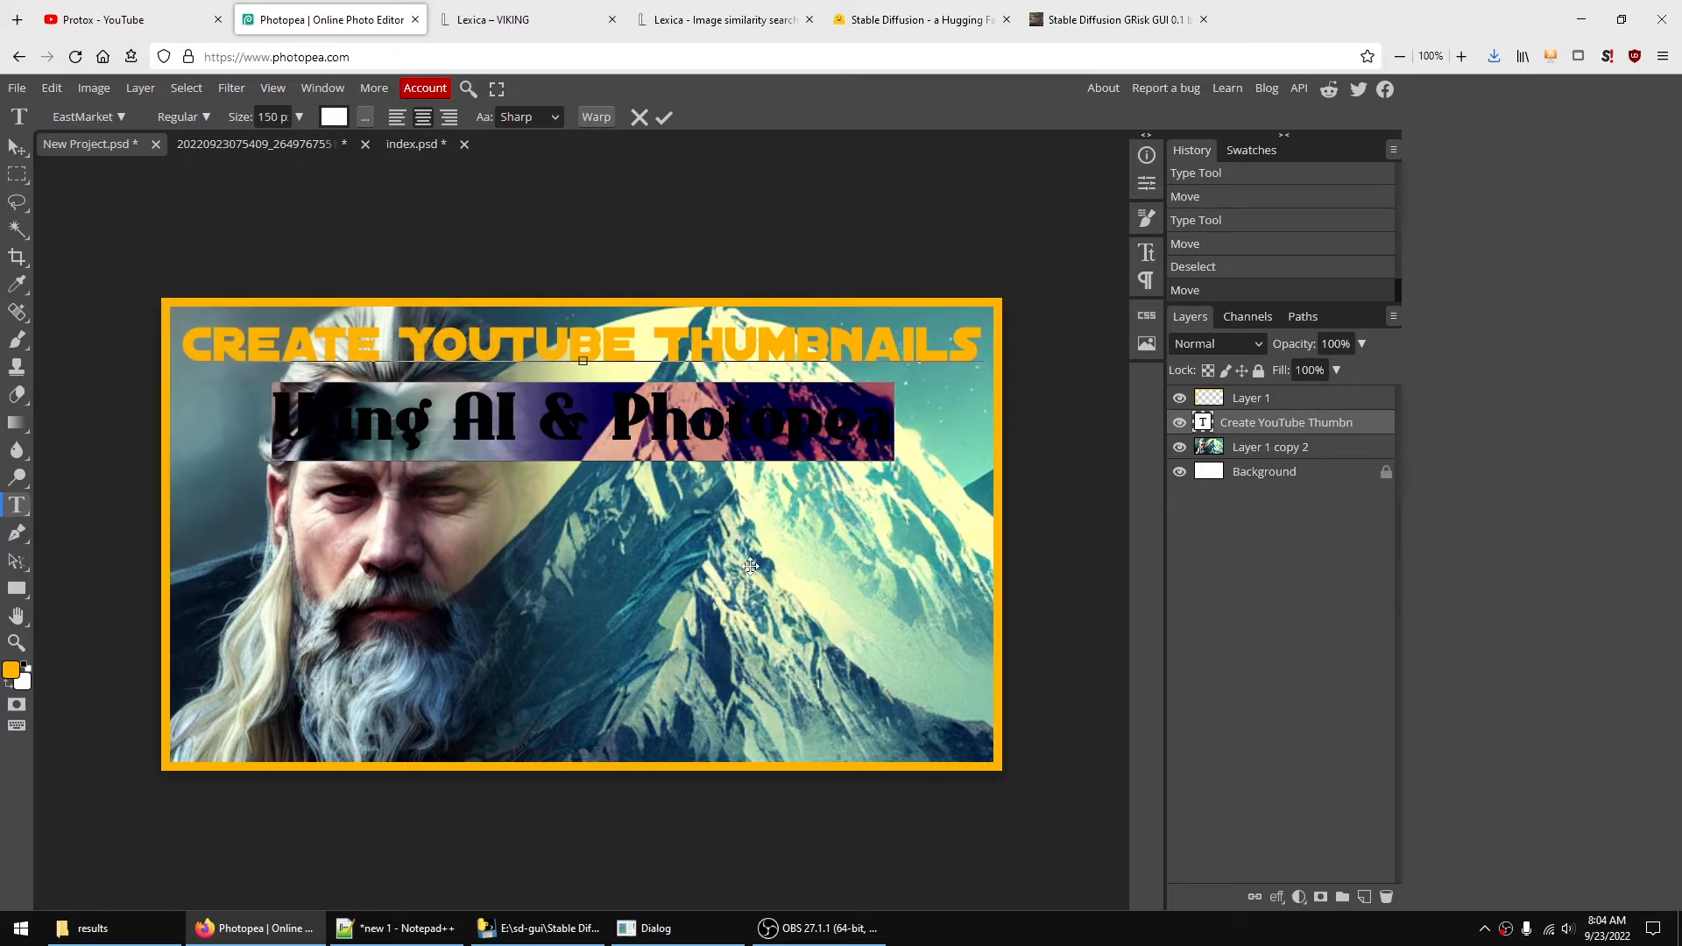
left_click(865, 435)
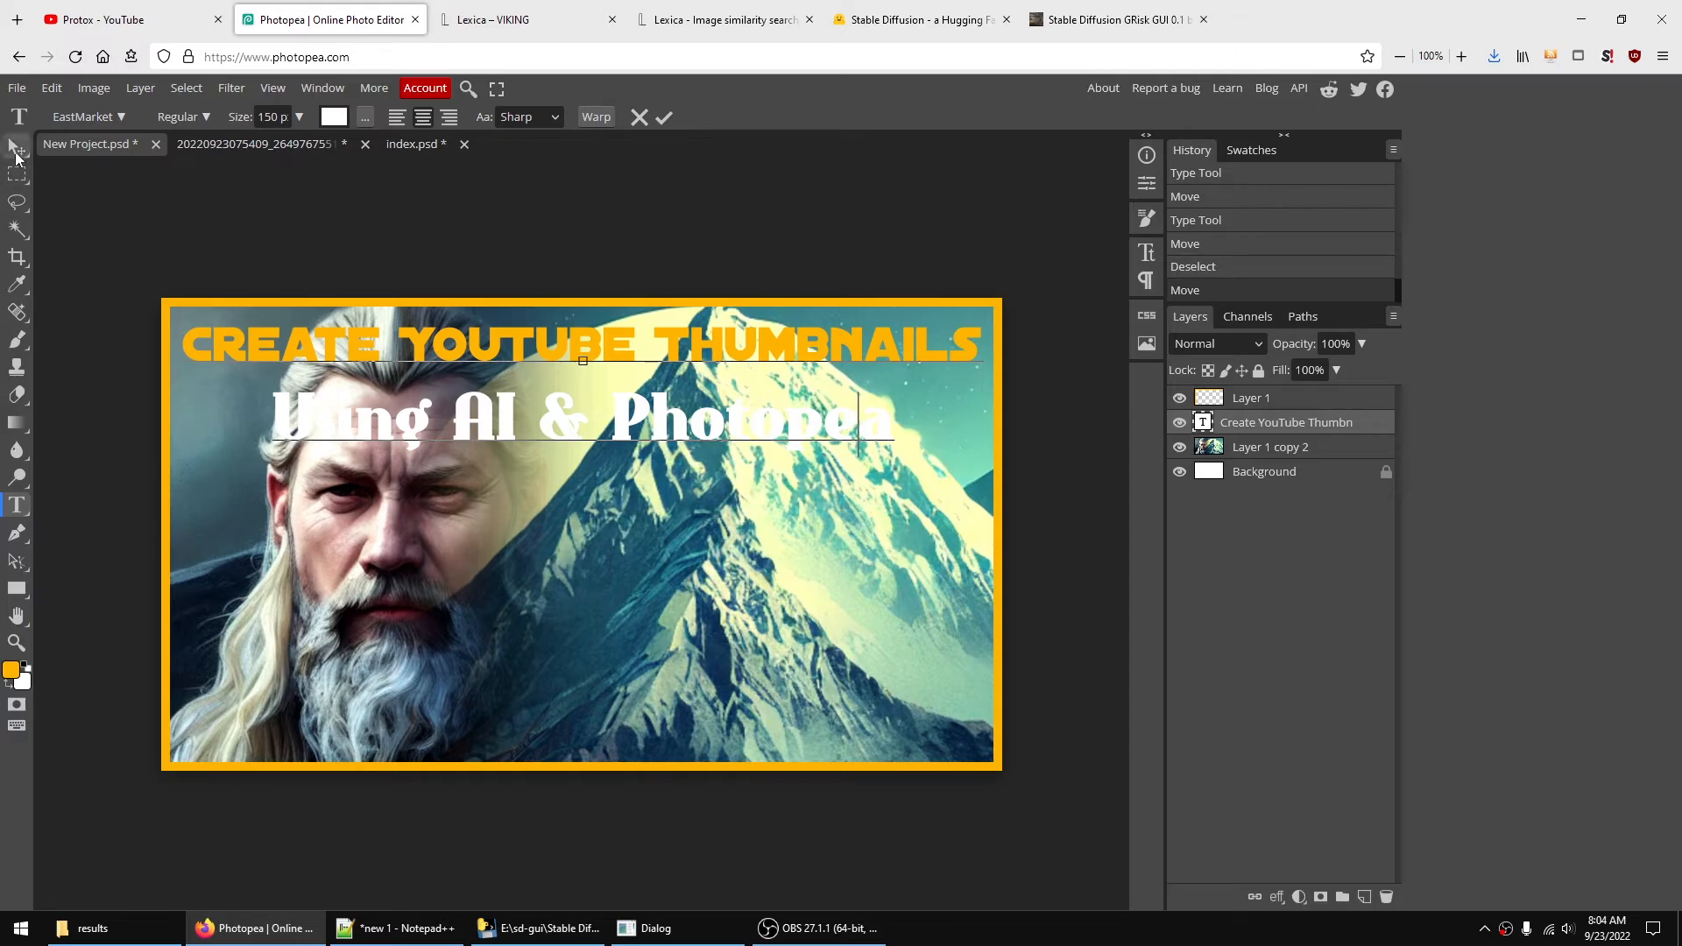
left_click(16, 151)
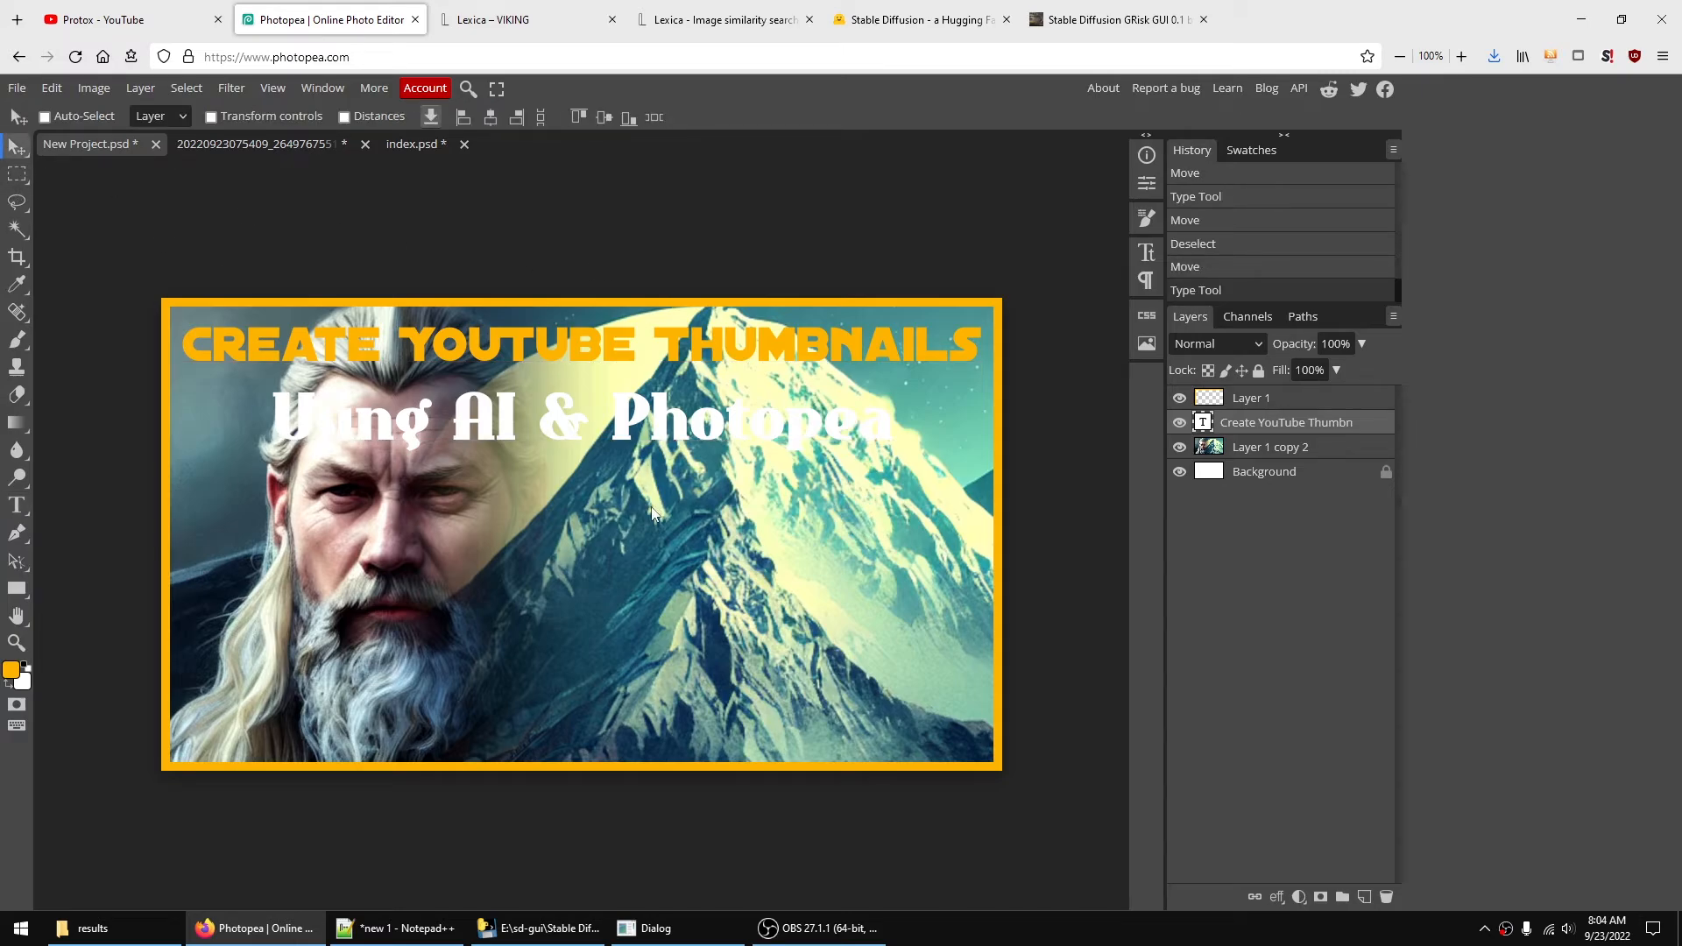
- Add a black outside stroke of 5 px to the title text layer
right_click(1203, 425)
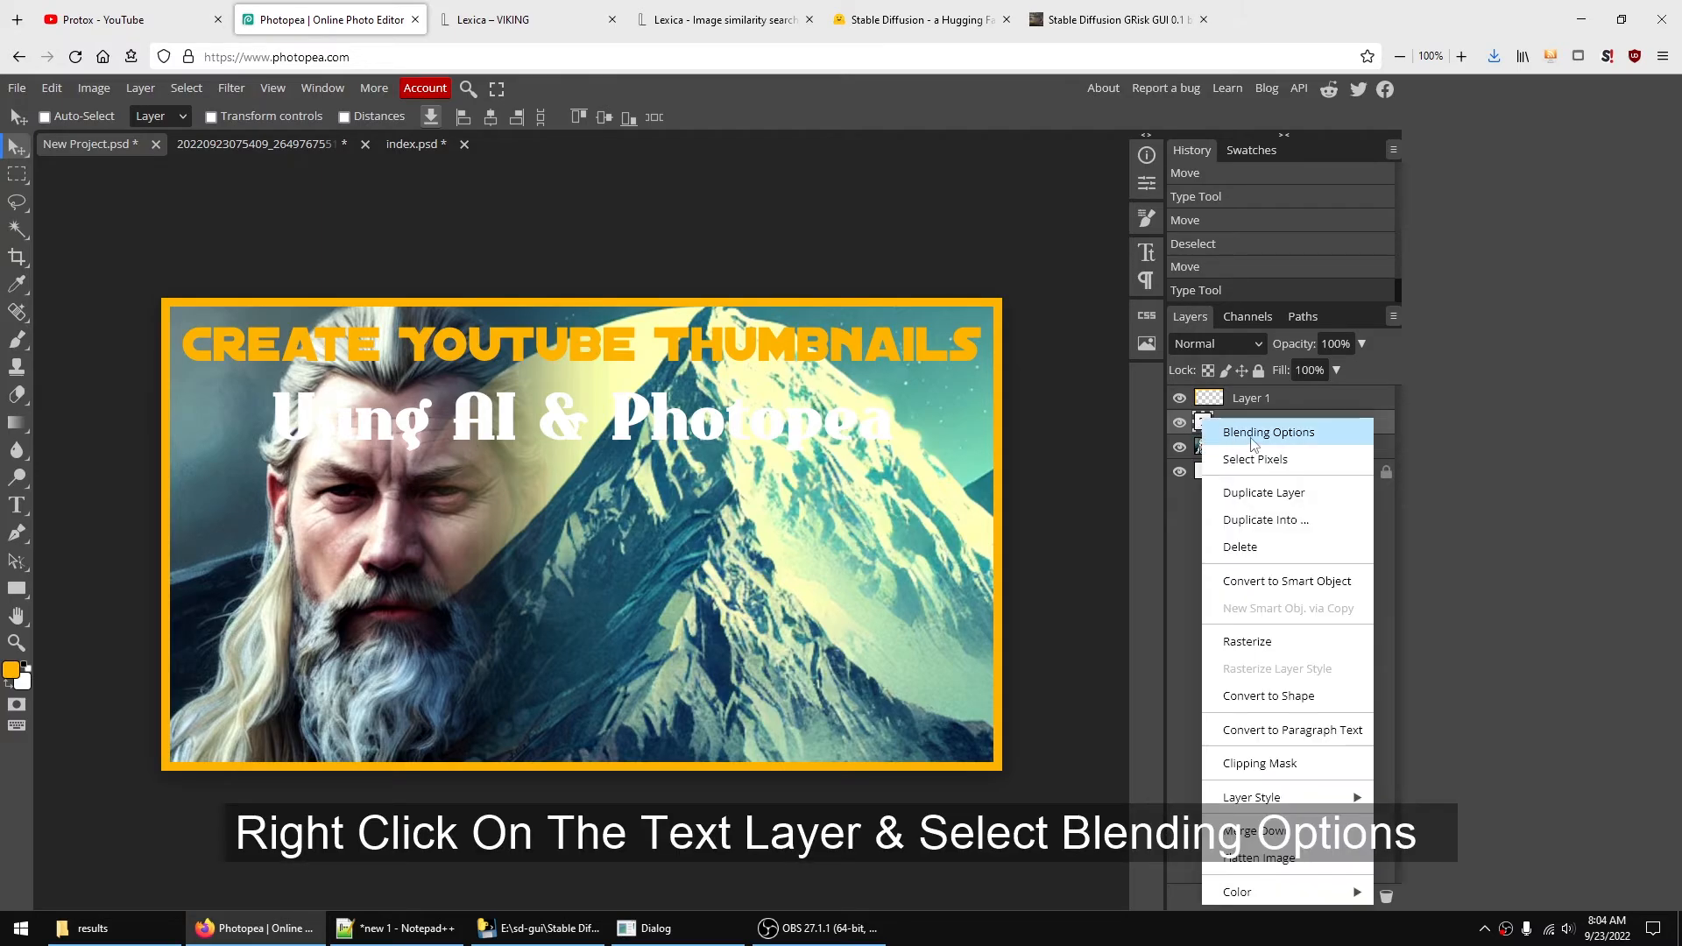
left_click(1251, 433)
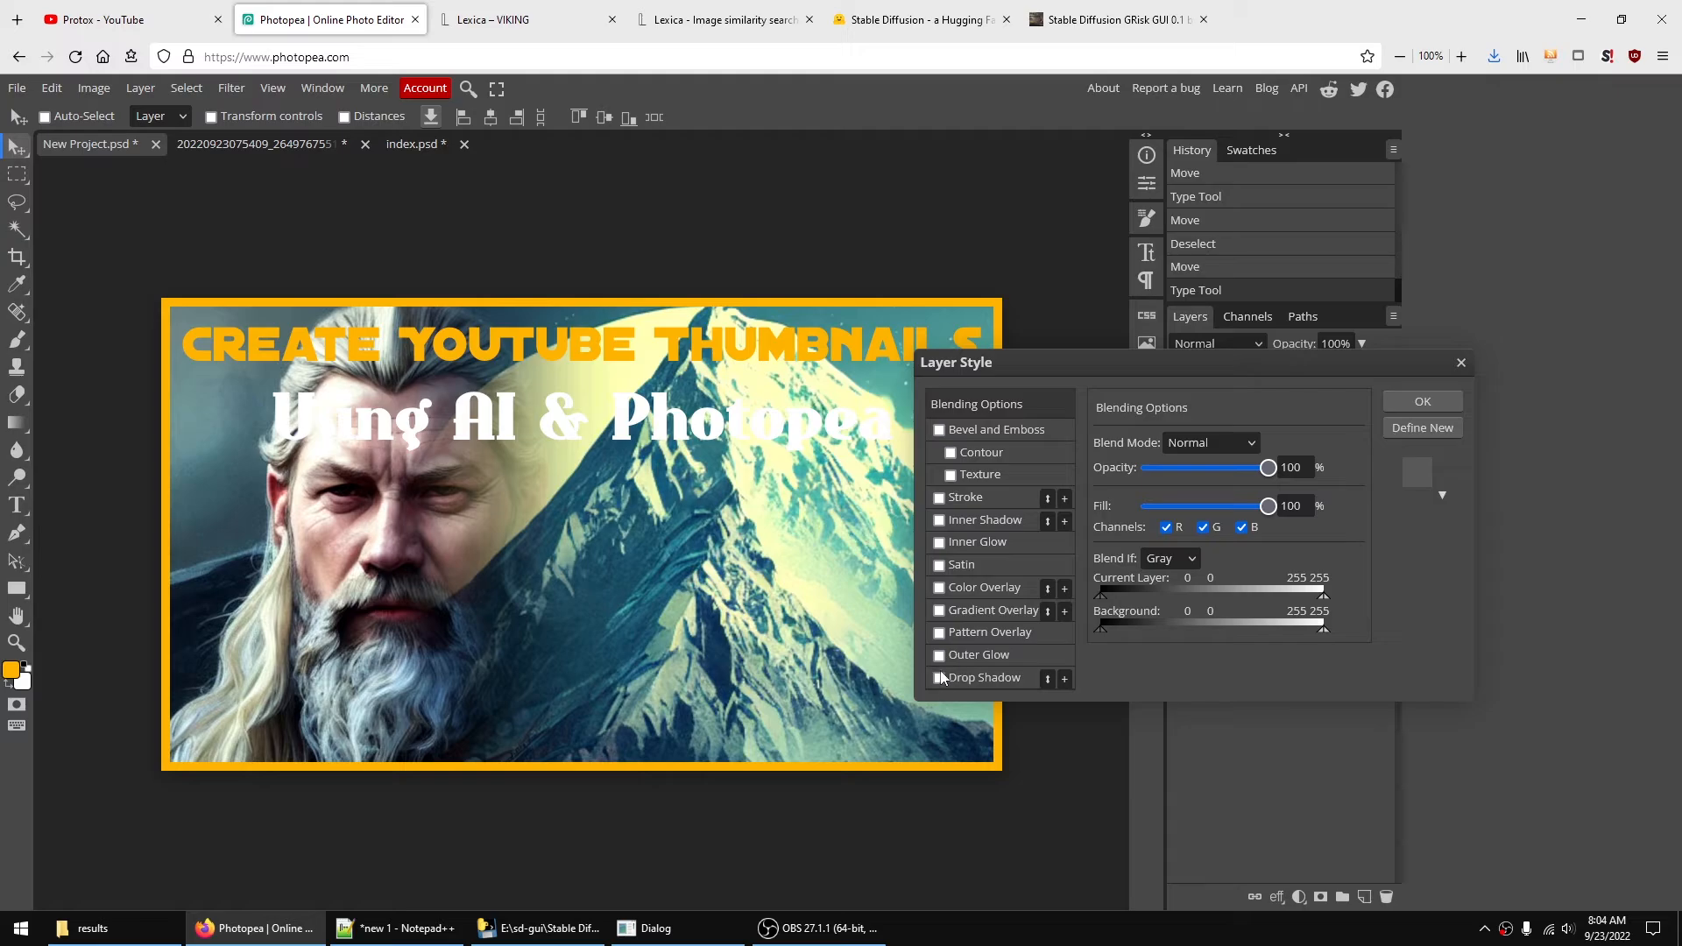
left_click(939, 498)
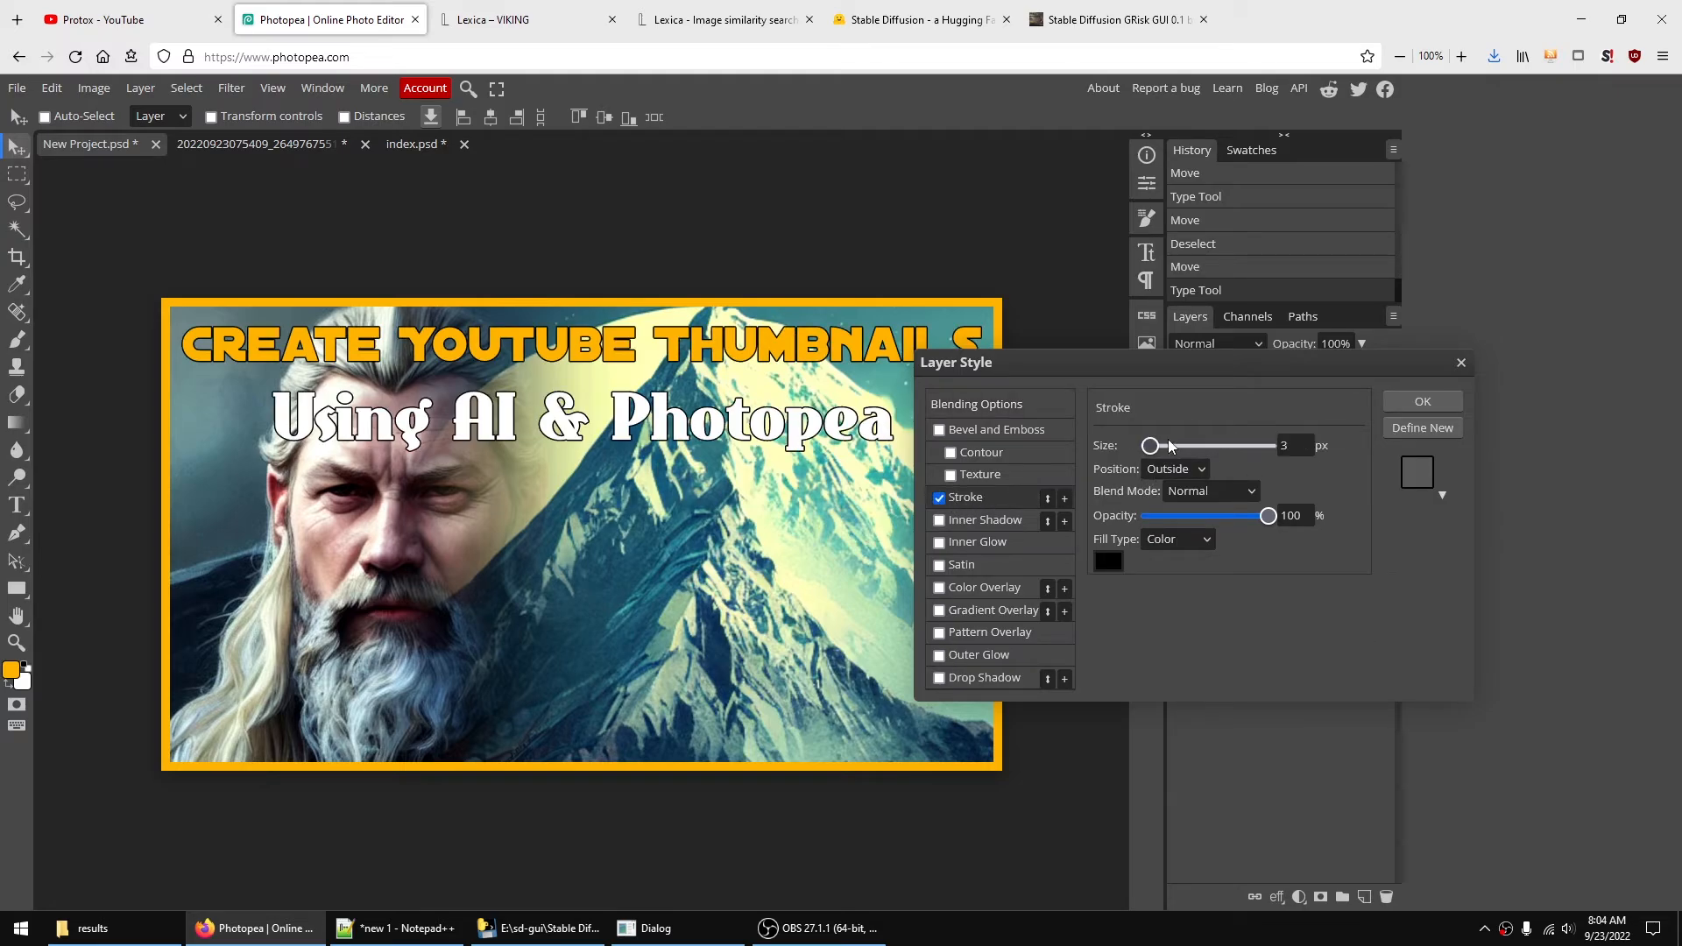
left_click_drag(1153, 447, 1153, 447)
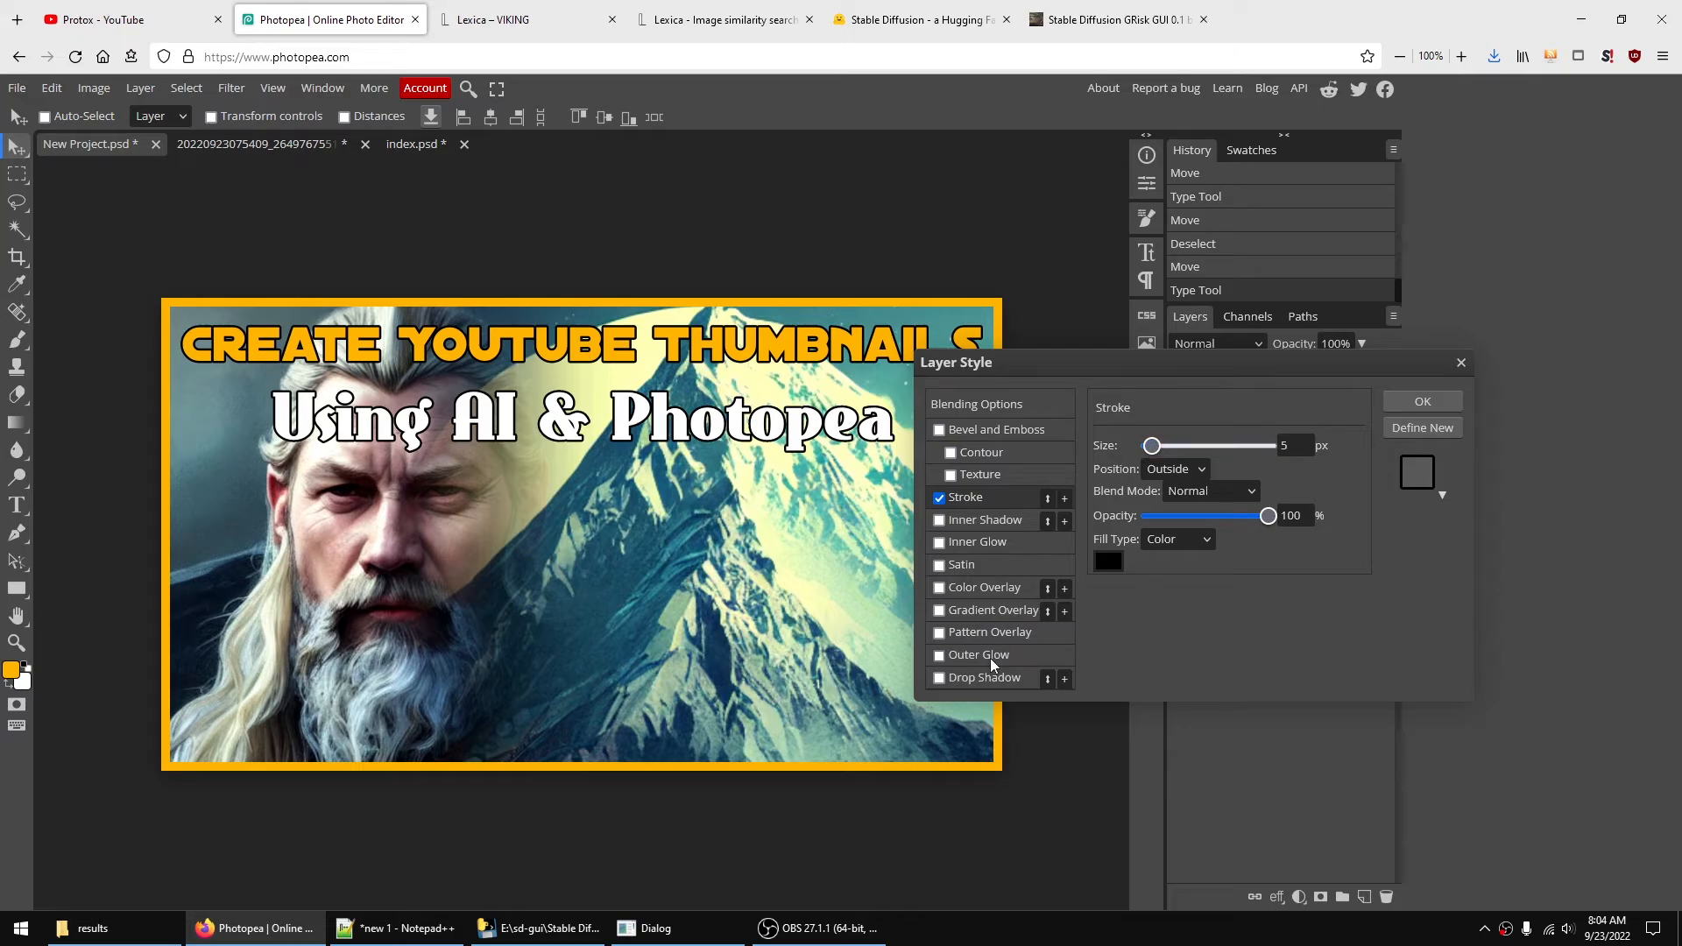
- Add a drop shadow to the title with 60% opacity, 120° angle, 14 px distance, 54% spread and 23 px size
left_click(974, 678)
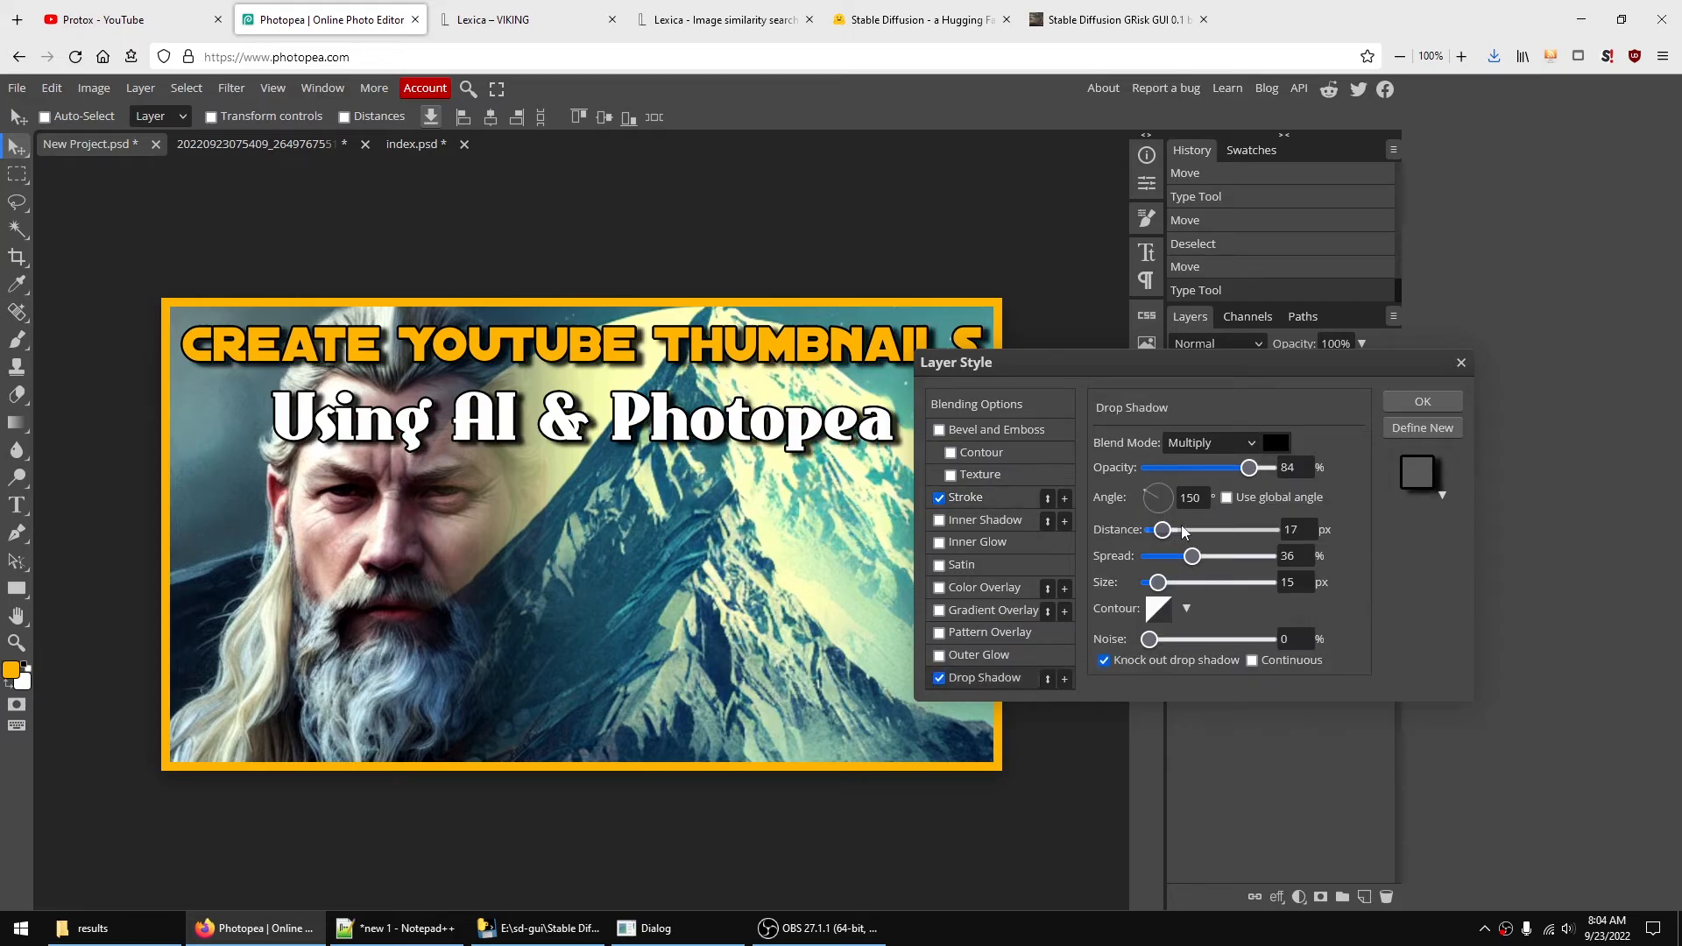
type("123")
type("0")
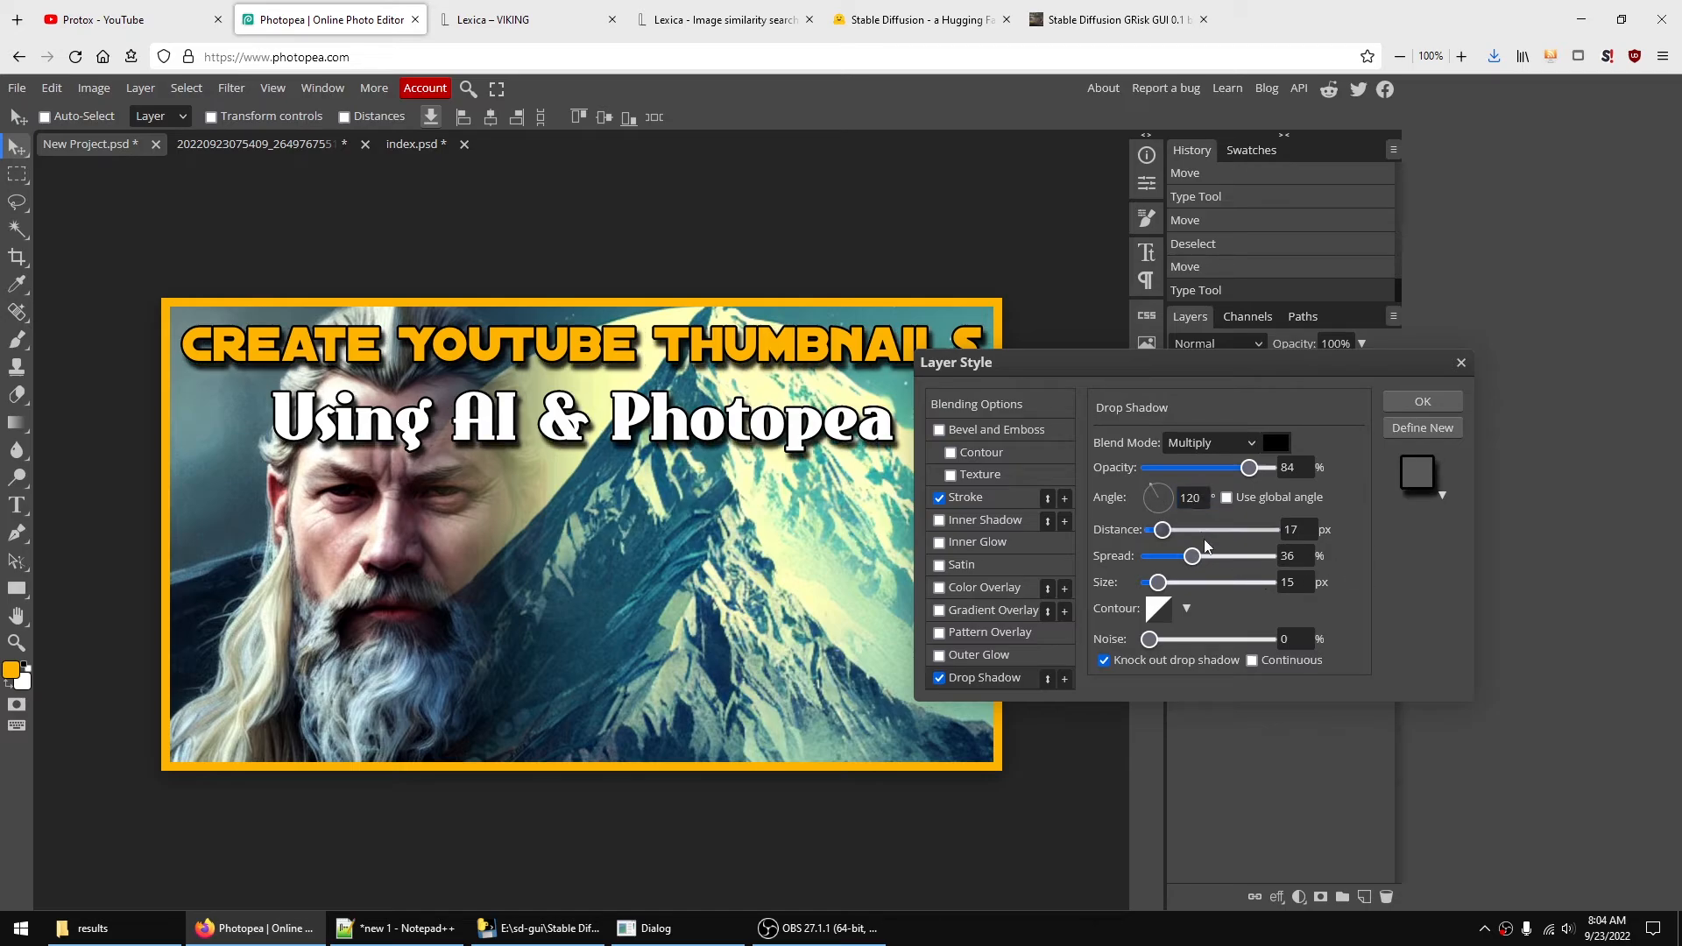
left_click_drag(1162, 530, 1213, 557)
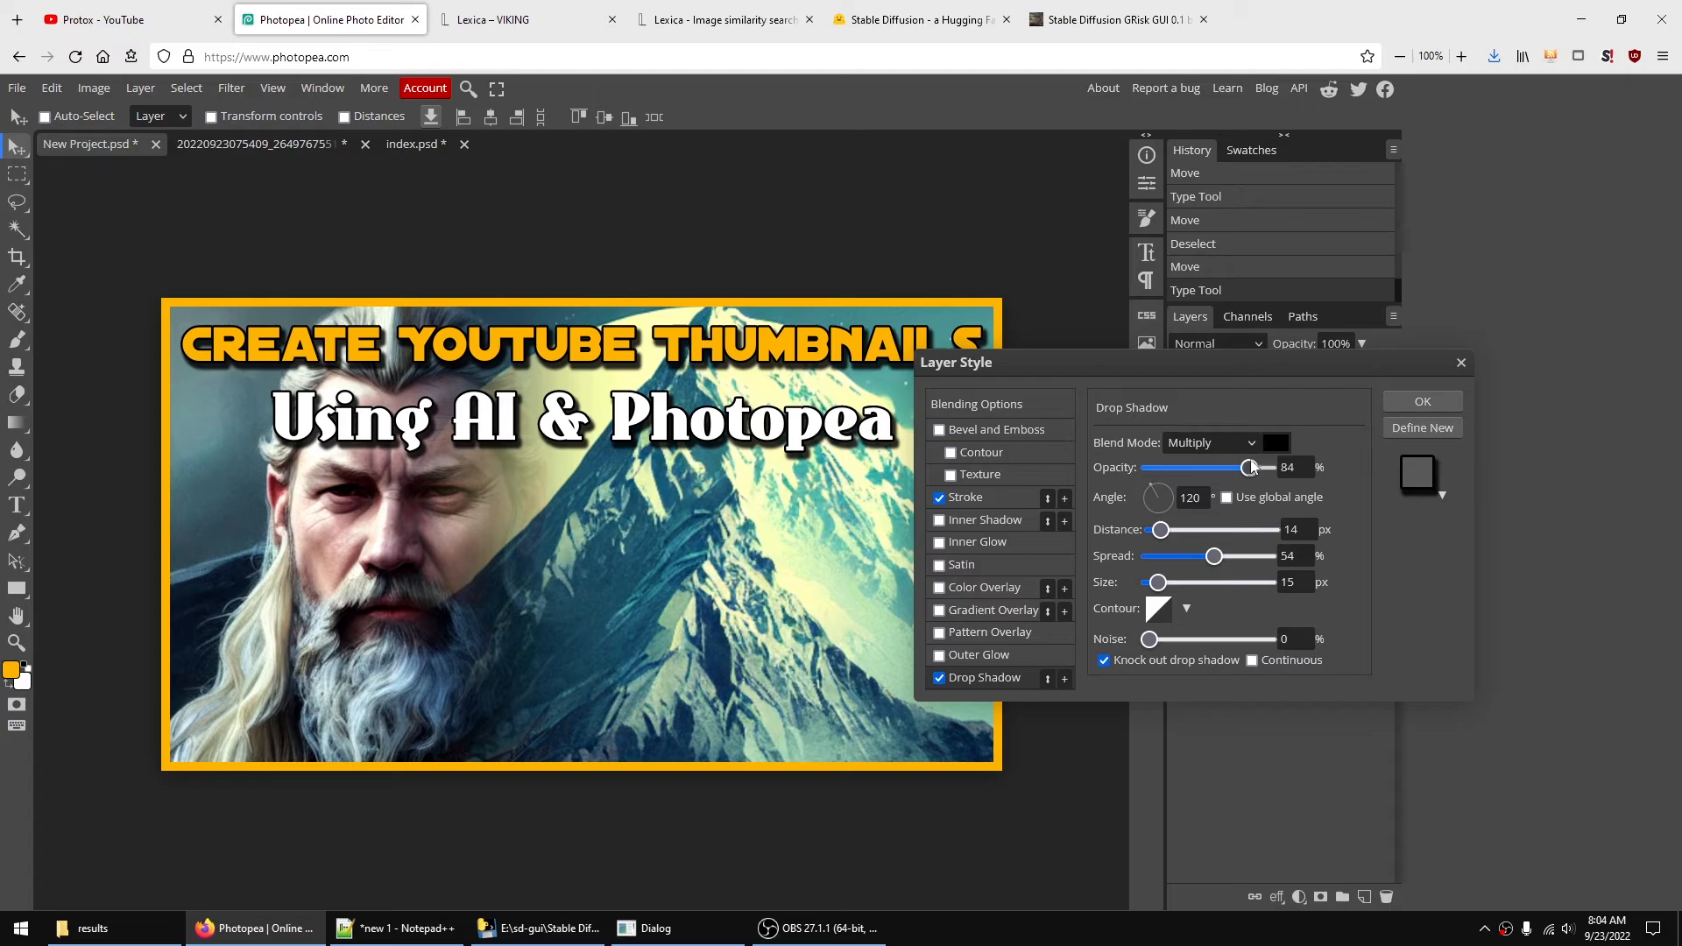
left_click_drag(1249, 468, 1220, 470)
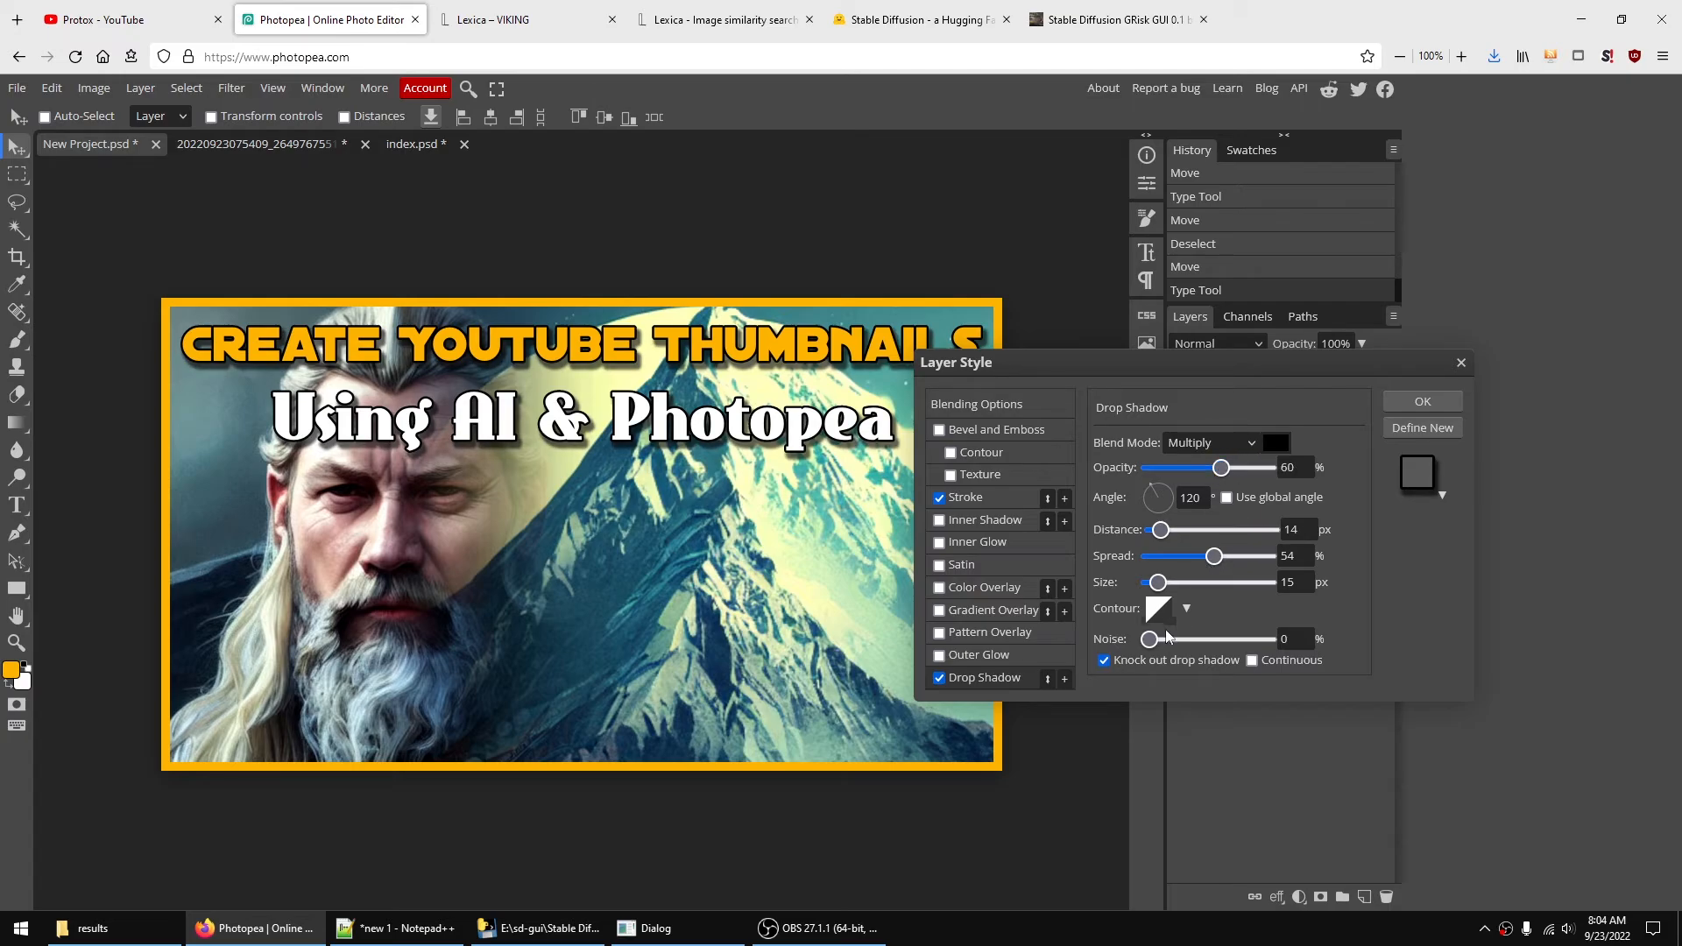
left_click_drag(1161, 589, 1165, 592)
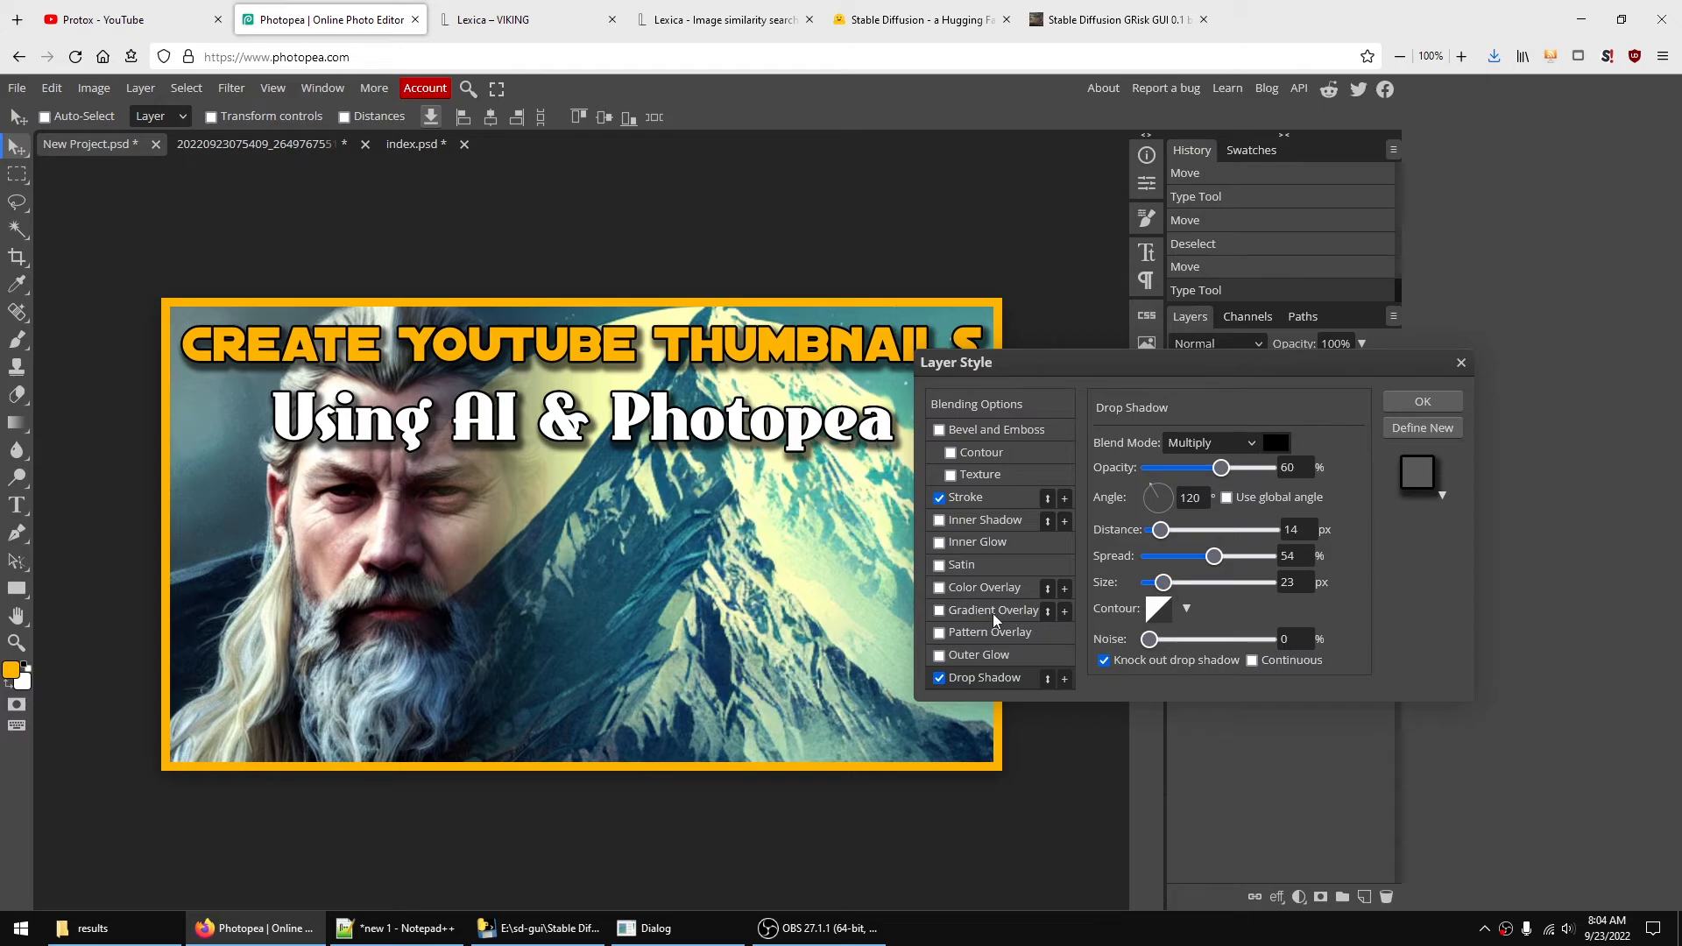
- Add an inner bevel to the title: depth 58%, size 4 px, soften 13 px, non-global angle 100°/26°, highlight opacity 90%, shadow opacity 100%
left_click(975, 431)
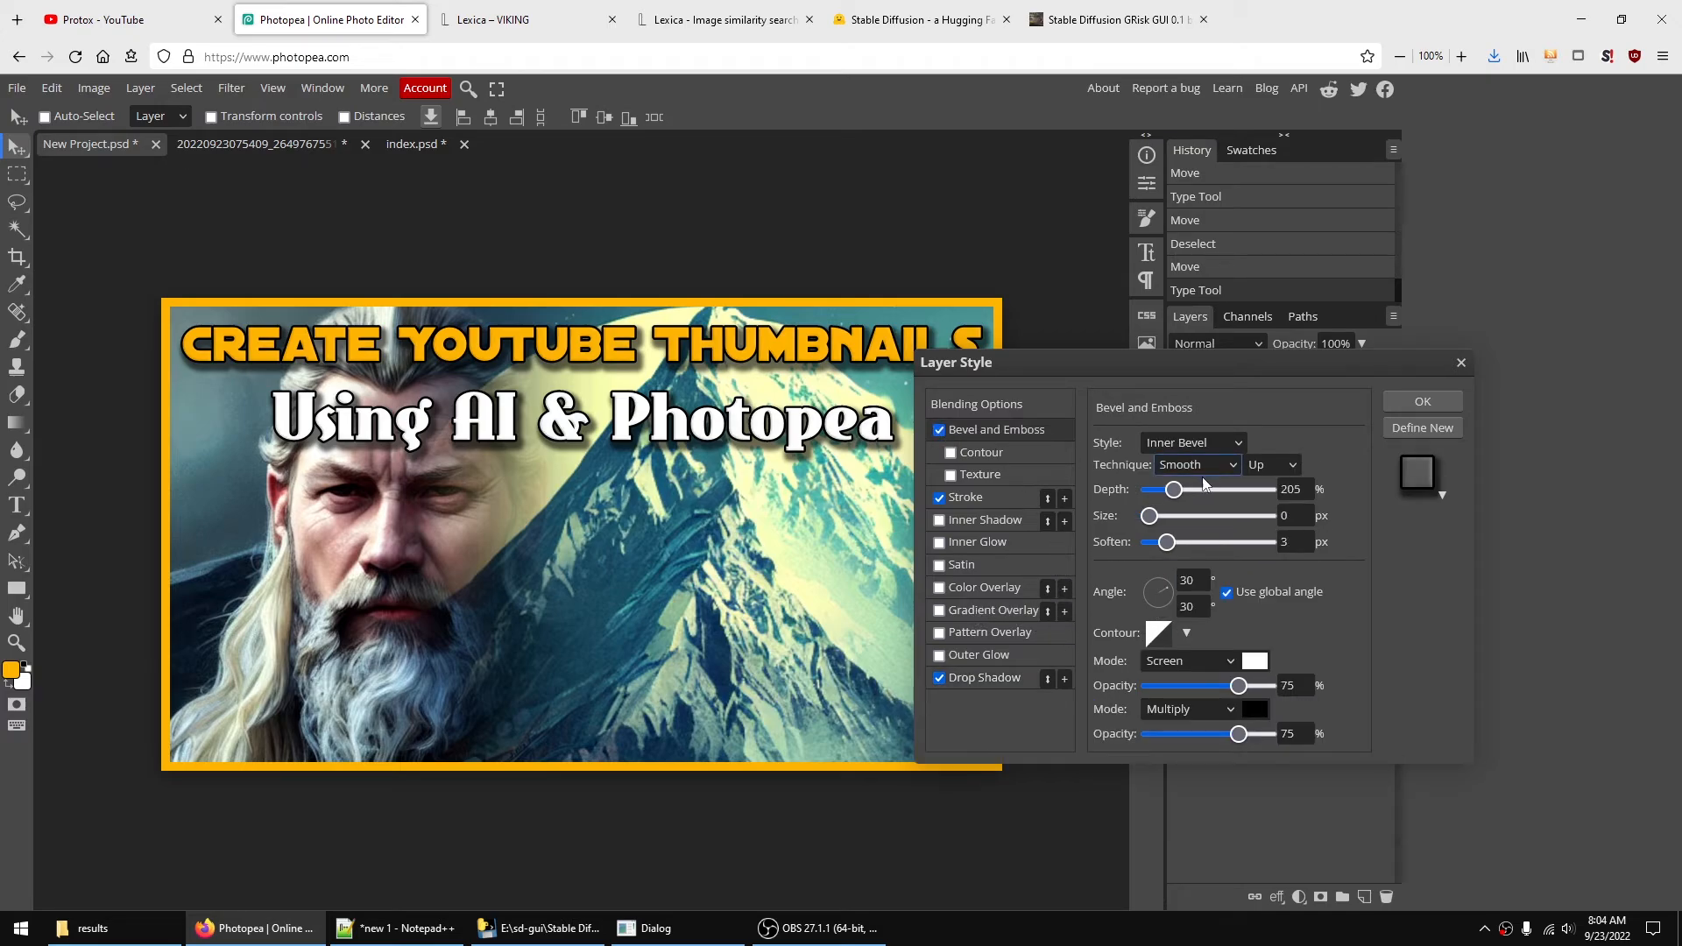
left_click_drag(1176, 492, 1228, 543)
left_click_drag(1172, 490, 1156, 491)
left_click(1226, 592)
left_click(1166, 606)
left_click_drag(1166, 606, 1157, 585)
left_click_drag(1240, 692, 1270, 734)
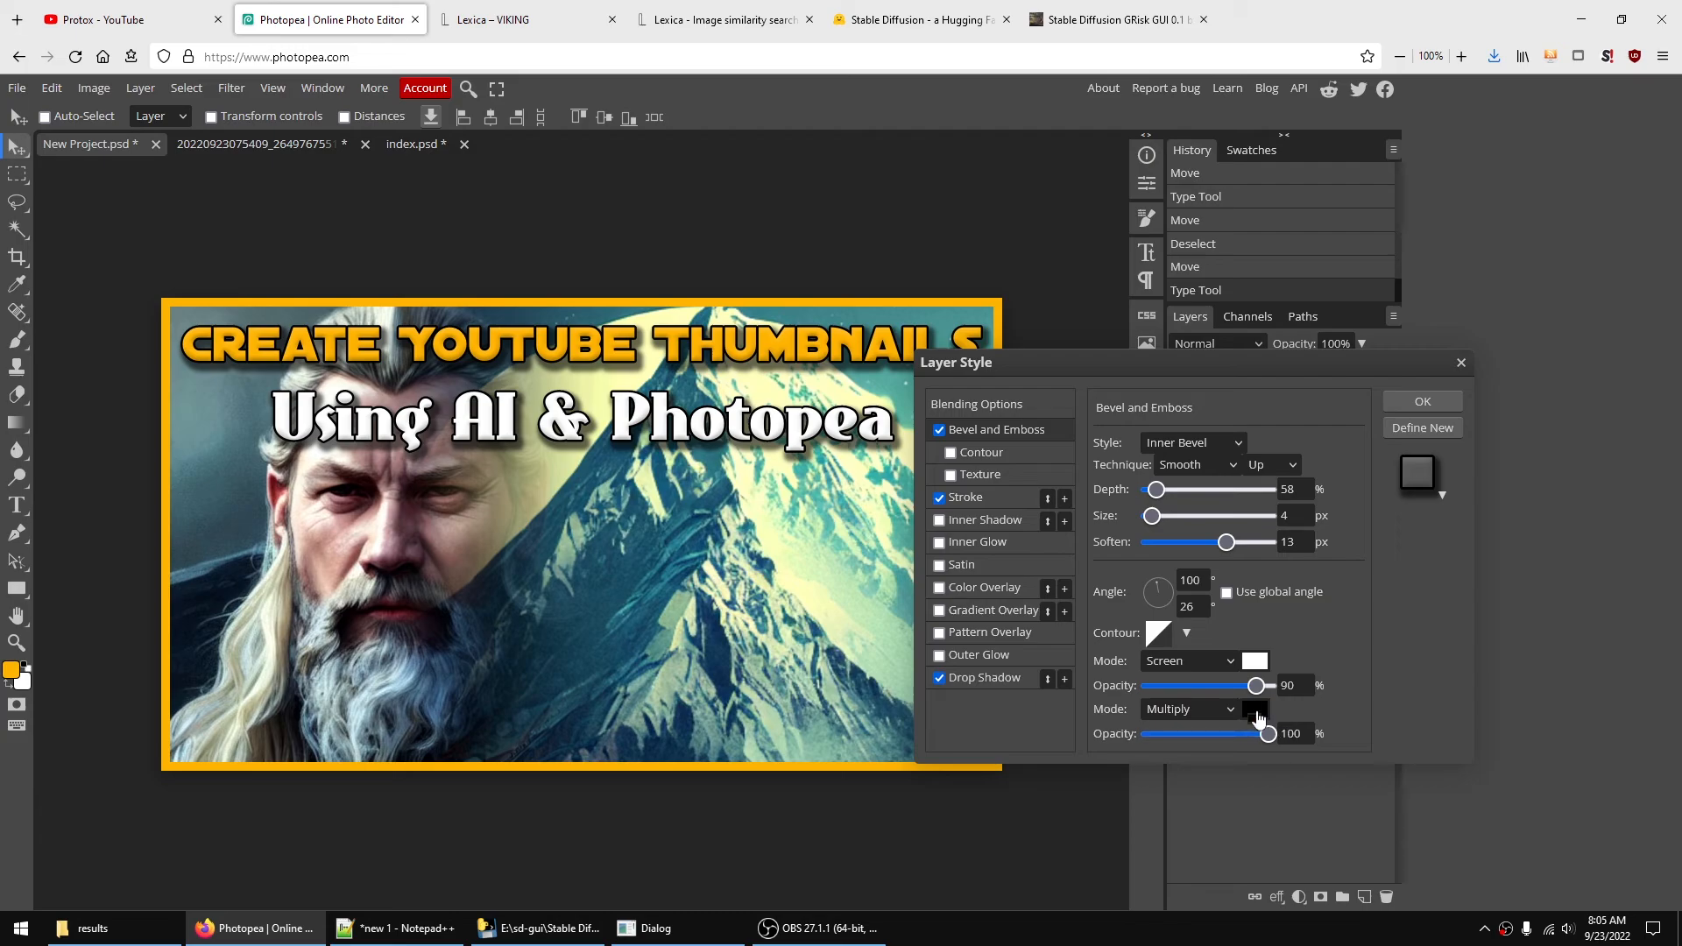
left_click(1405, 401)
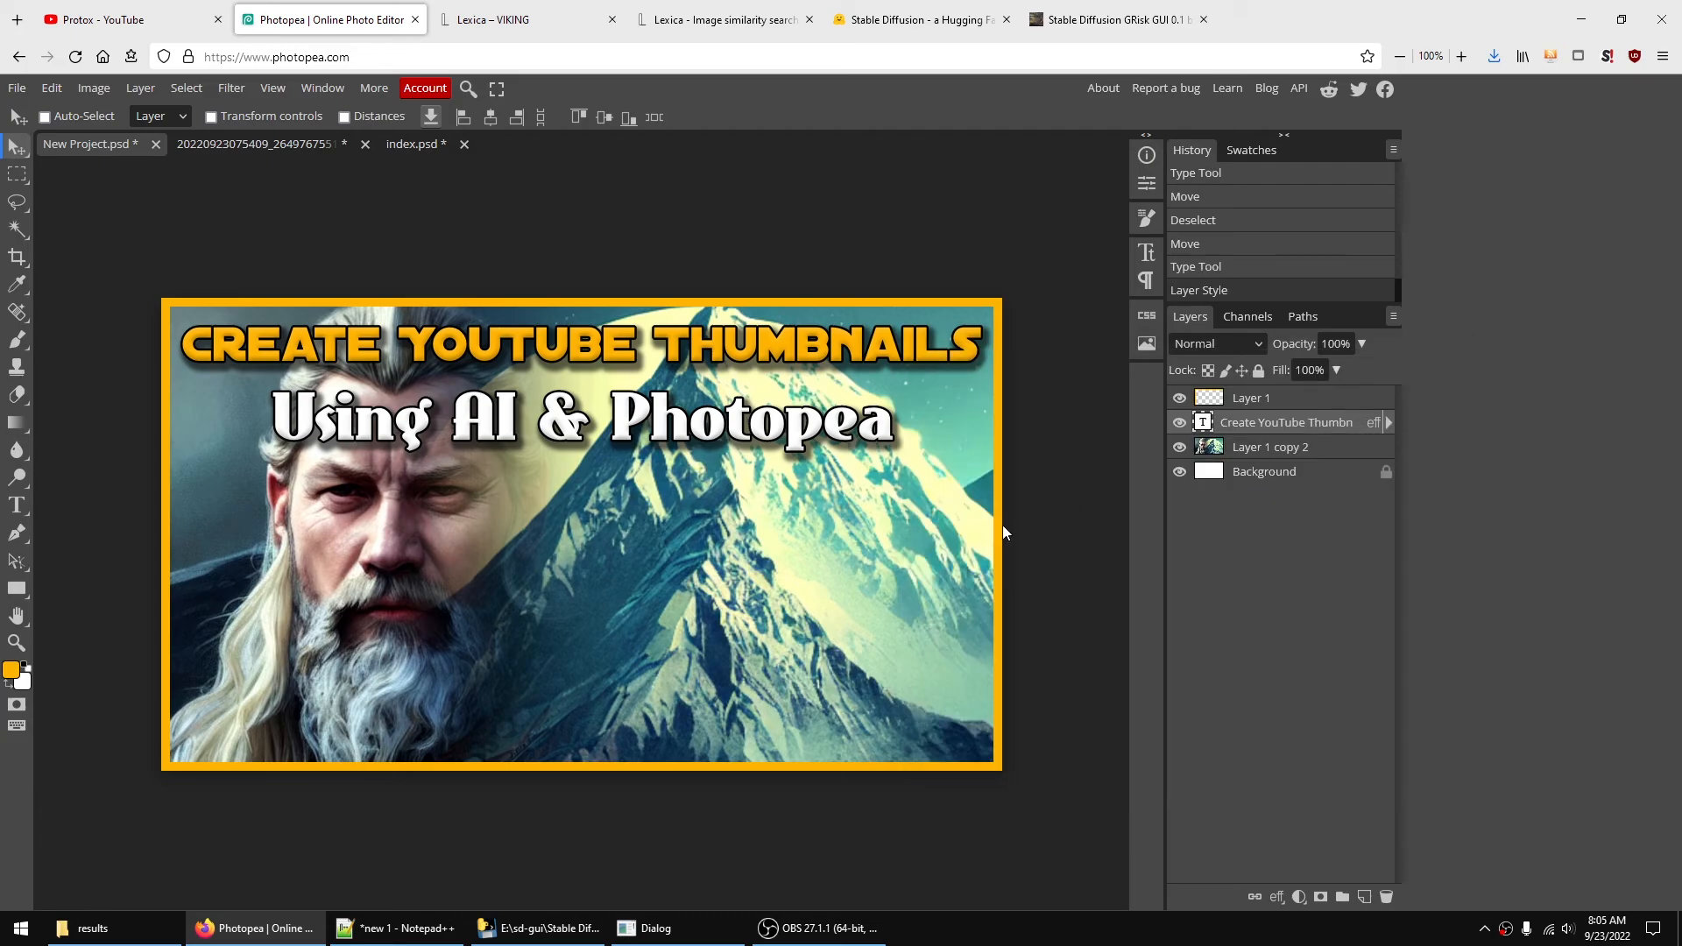
- Export the finished thumbnail as a 1920 × 1080 JPG at 80% quality
left_click(1262, 402)
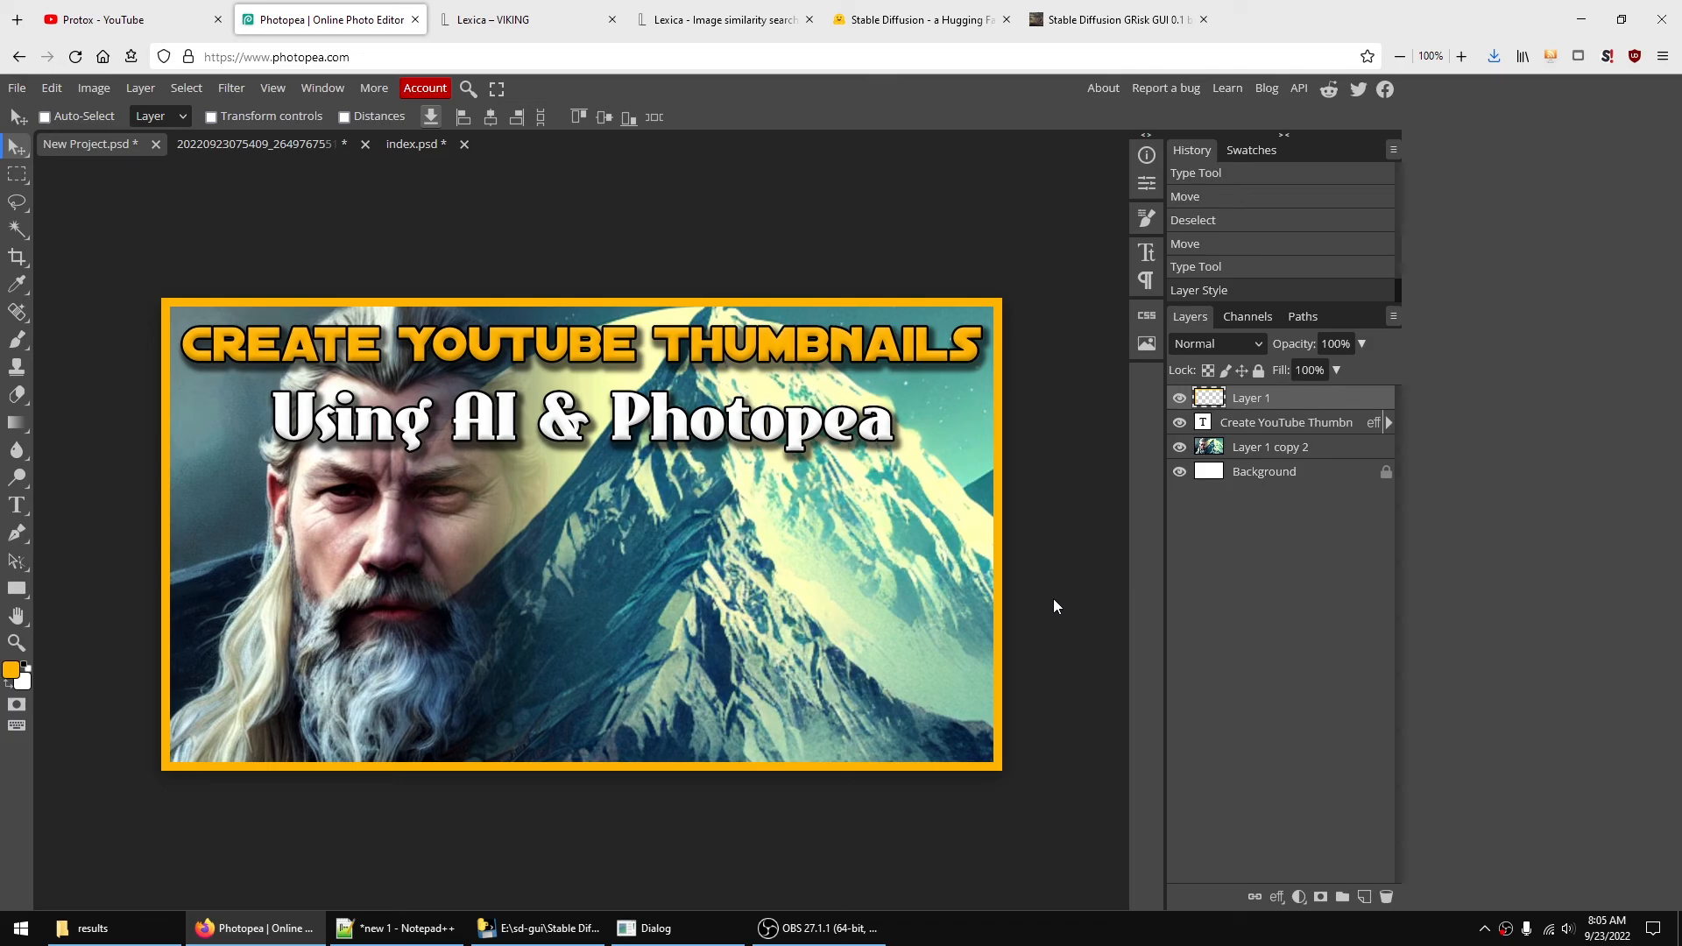
left_click(23, 90)
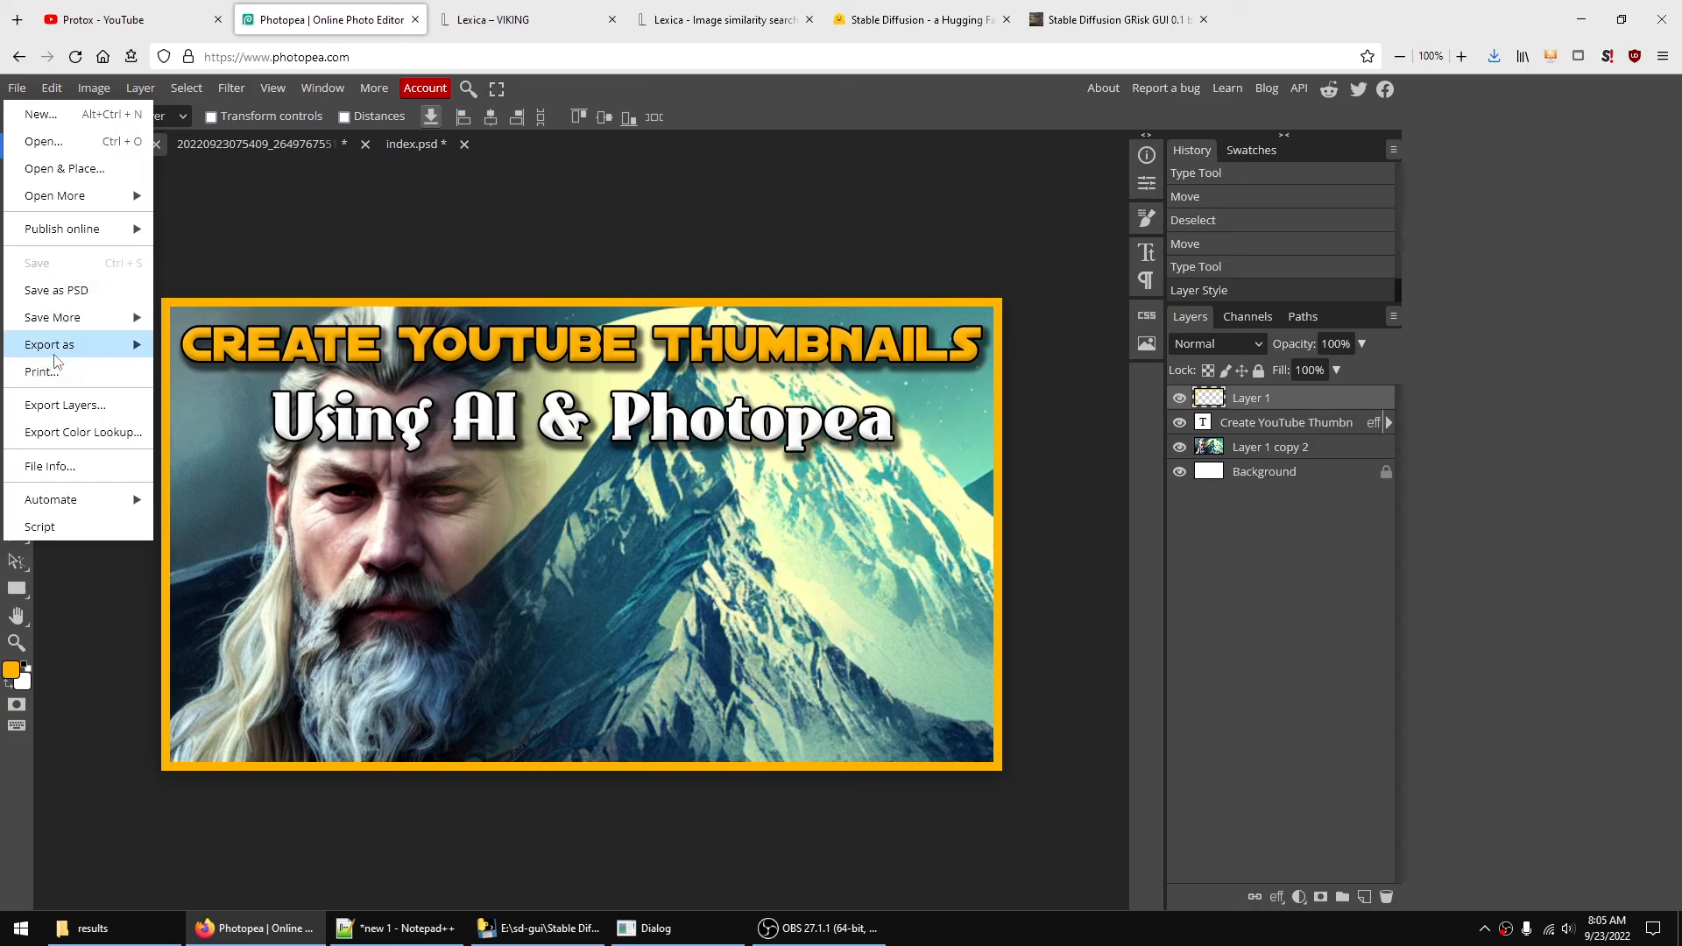
mouse_move(56, 354)
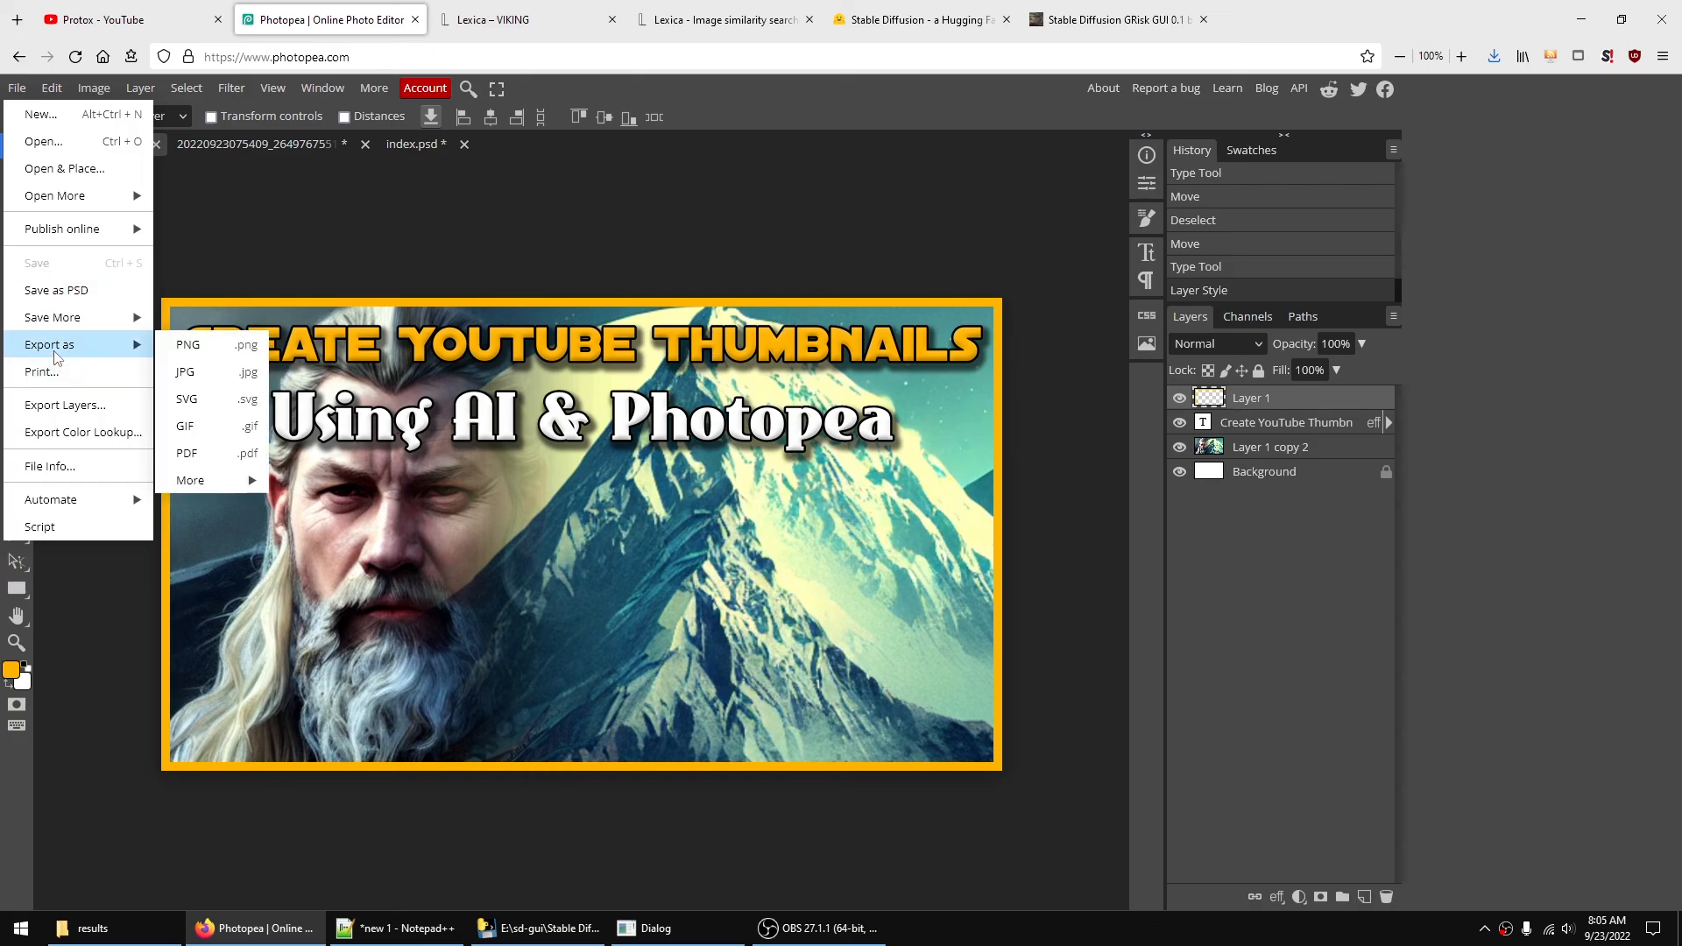
left_click(203, 370)
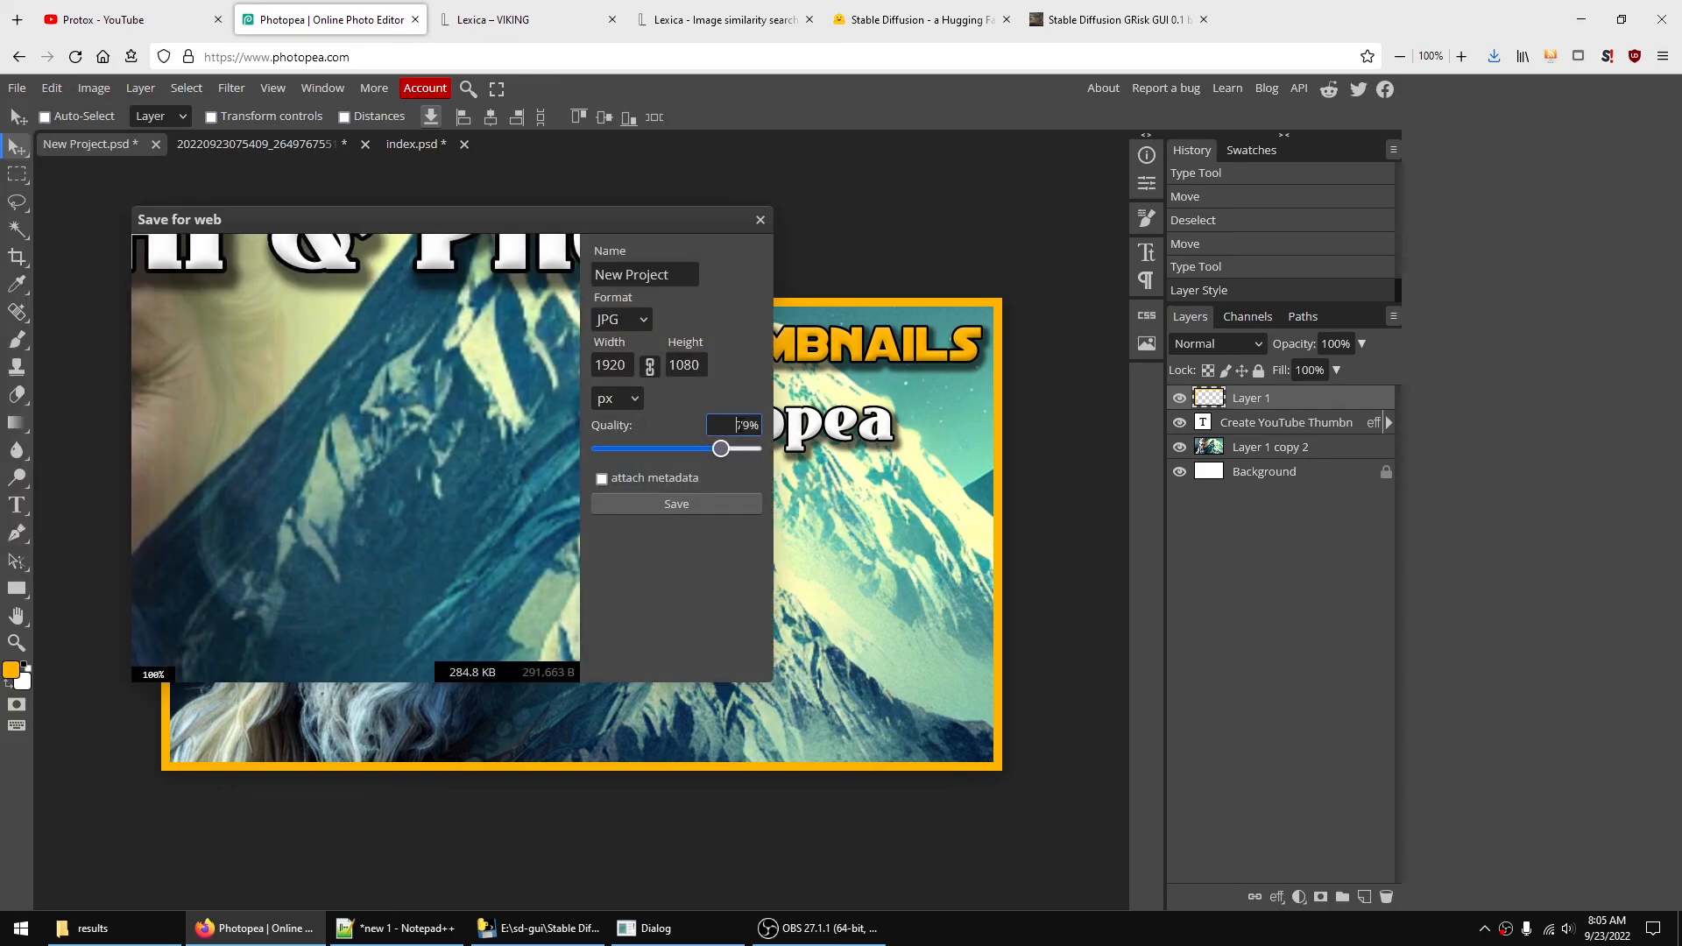
double_click(738, 424)
type("80")
left_click(691, 507)
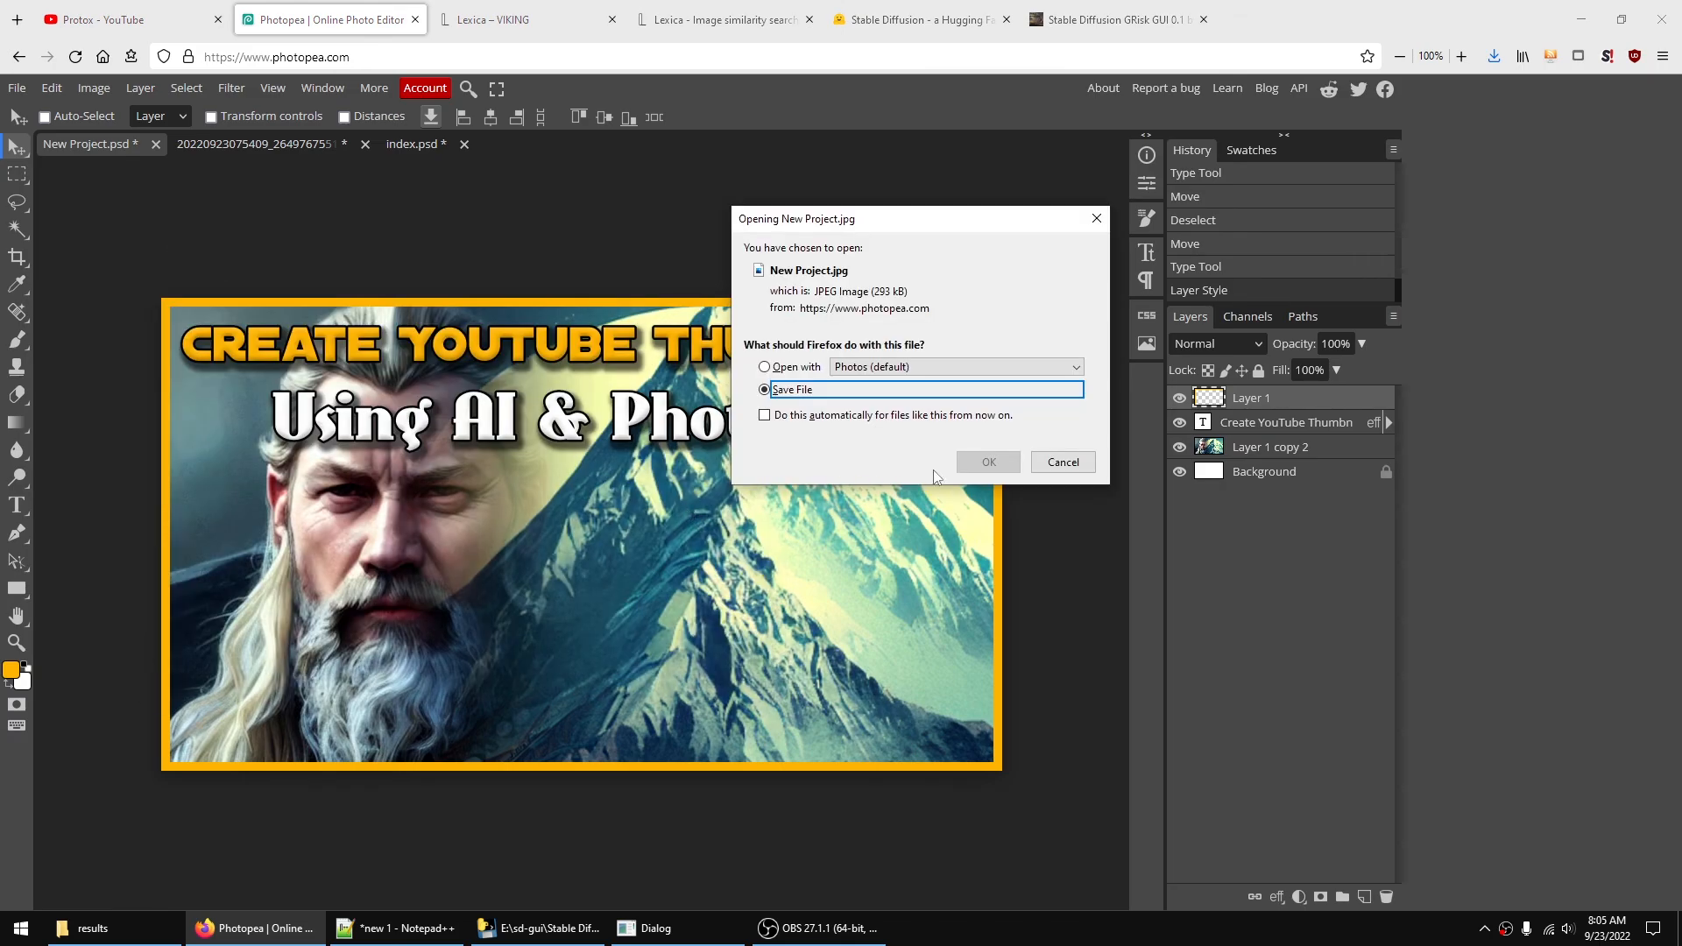
- Save the exported JPG to the Desktop as "Create YouTube Thumbnails Using AI & Photopea"
key("Return")
type("Create YouTube Thumbnails Using AI & Photopea")
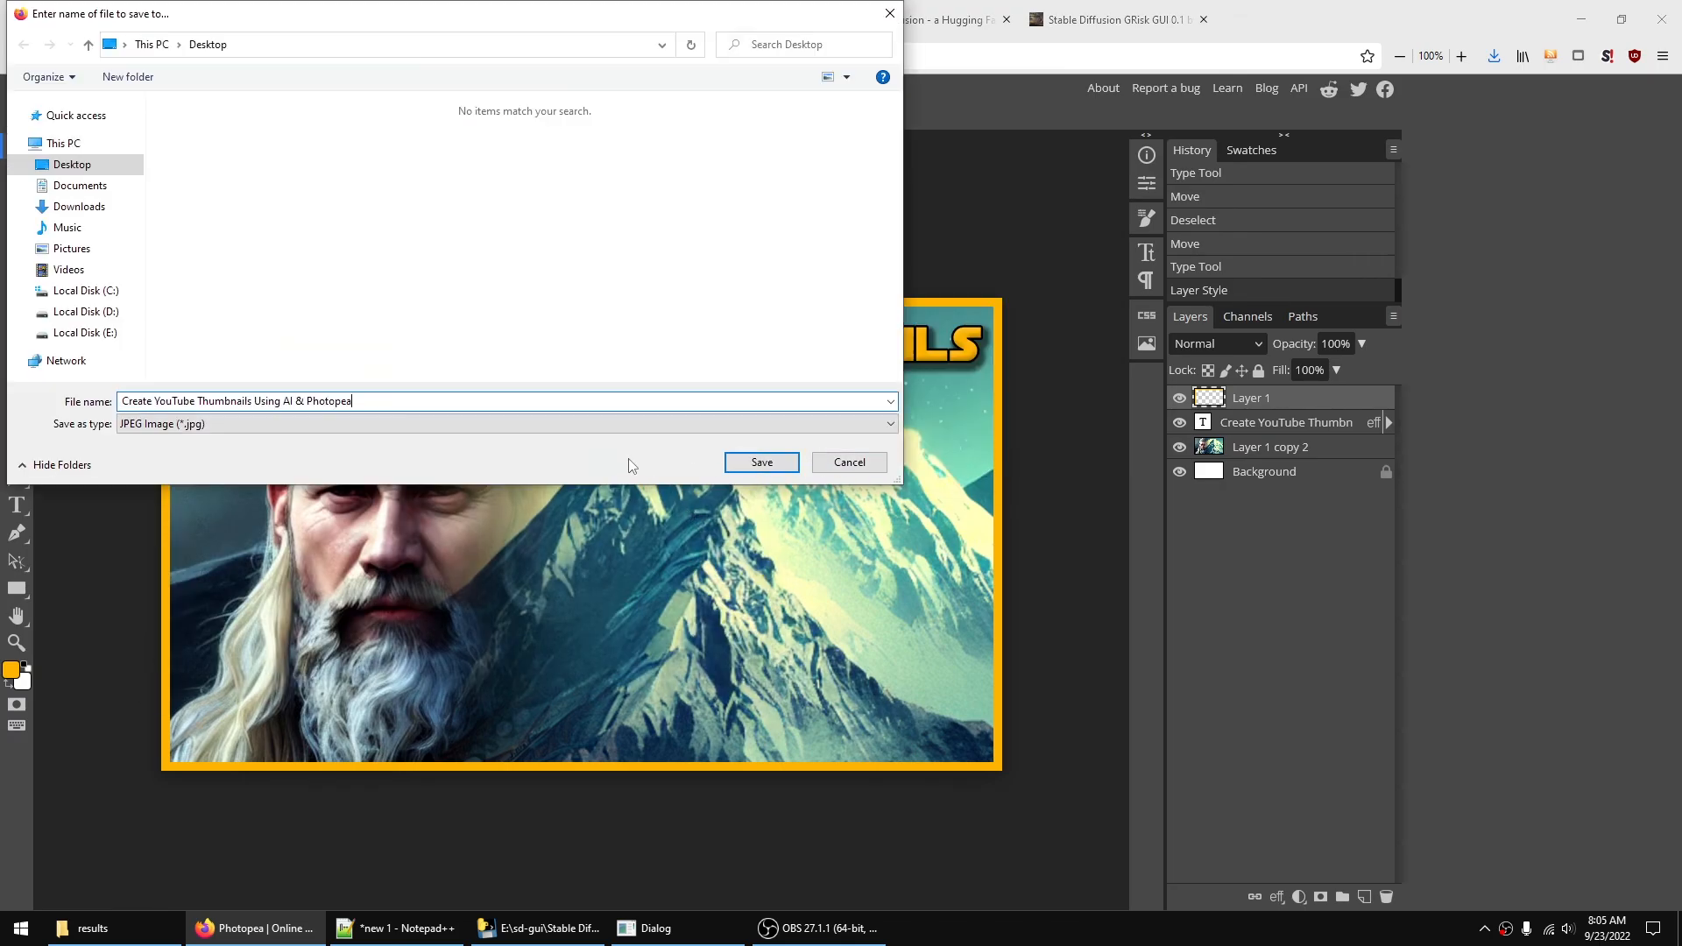
left_click(761, 461)
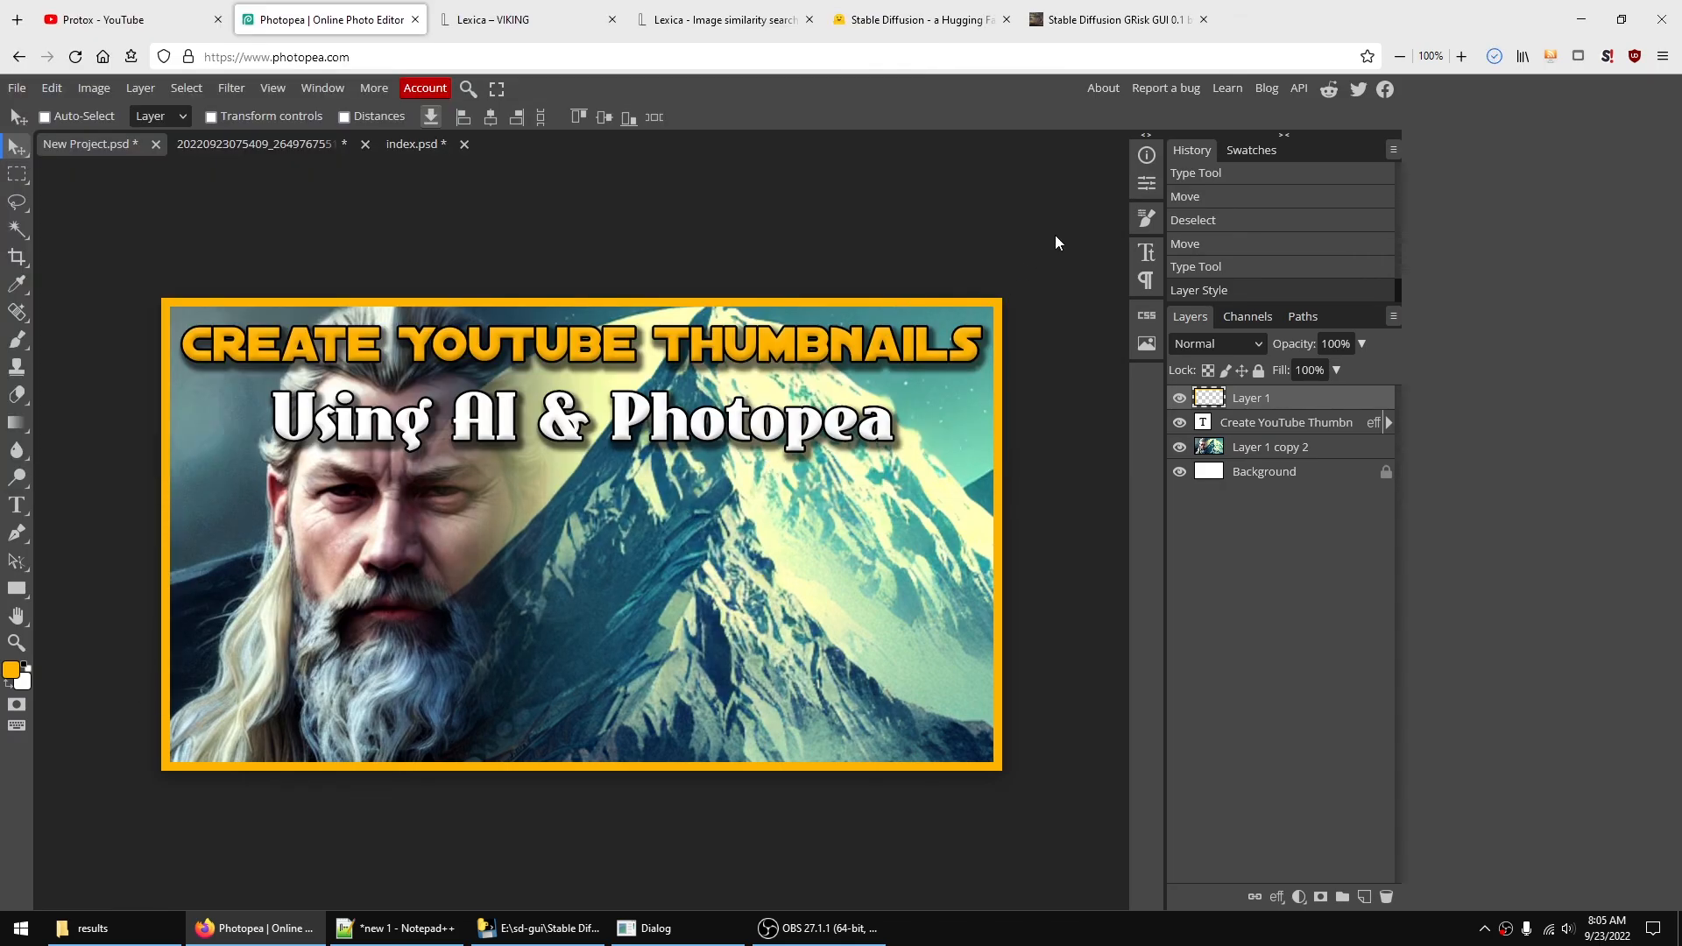